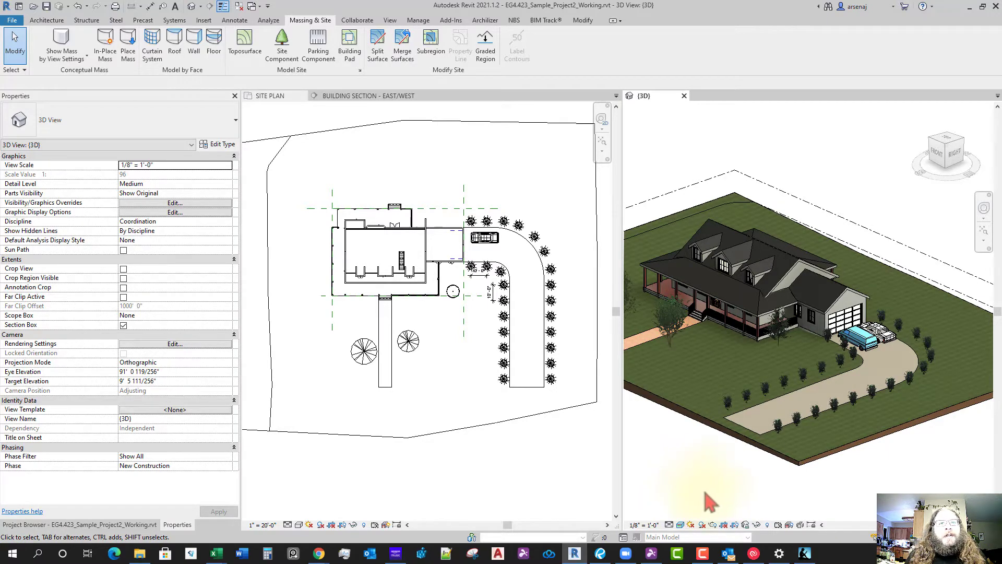
scroll(730, 482, "up", 2)
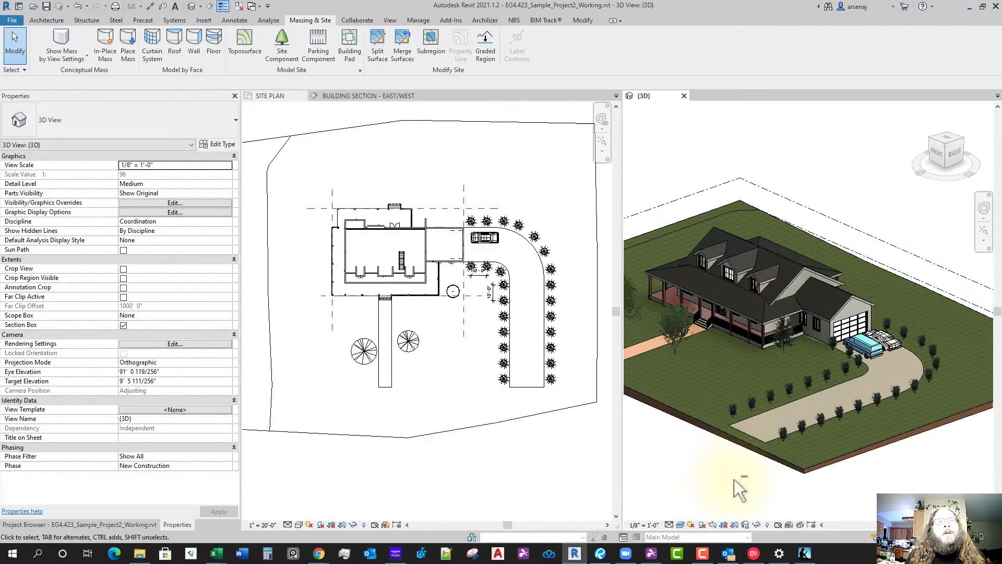
mouse_move(734, 480)
middle_mouse_down("shift")
mouse_move(749, 494)
mouse_move(733, 478)
middle_mouse_up("shift")
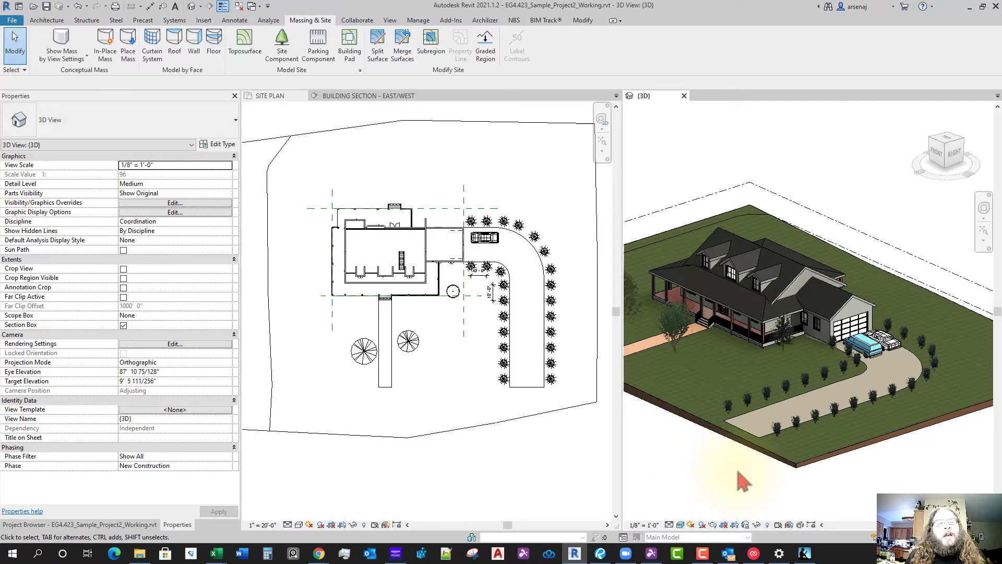
mouse_move(713, 494)
middle_mouse_down()
mouse_move(711, 479)
mouse_move(783, 469)
mouse_move(744, 505)
mouse_move(694, 466)
mouse_move(733, 492)
mouse_move(700, 484)
middle_mouse_up()
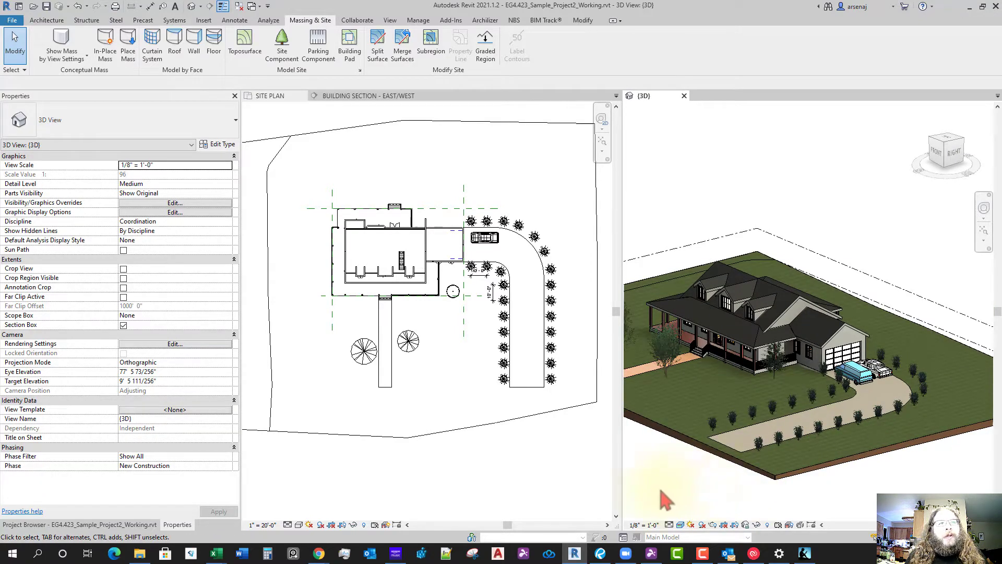
Delete the two 10' shrub-spacing dimensions beside the driveway in the site plan and save the project
left_click(483, 300)
scroll(485, 292, "up", 1)
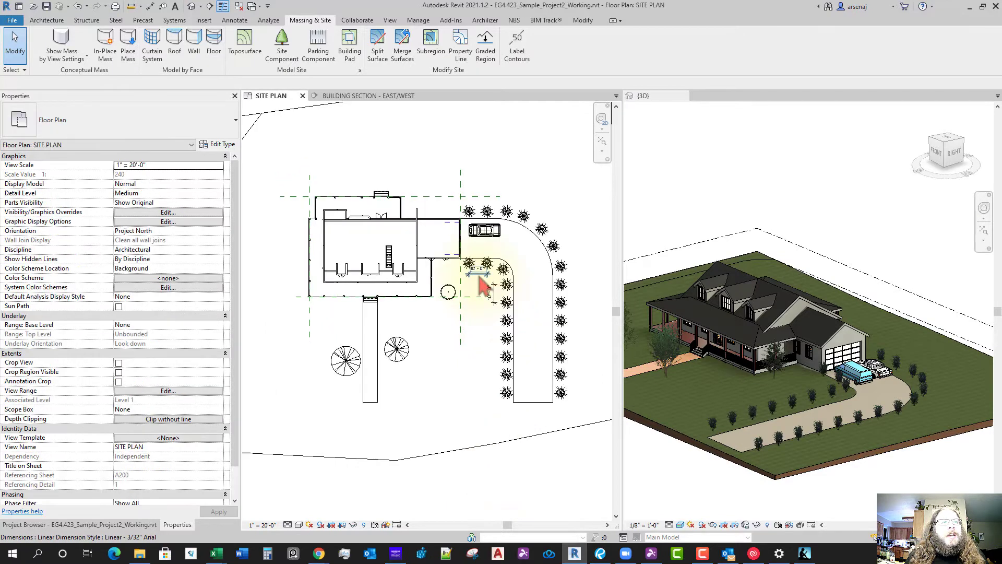
left_click(492, 301)
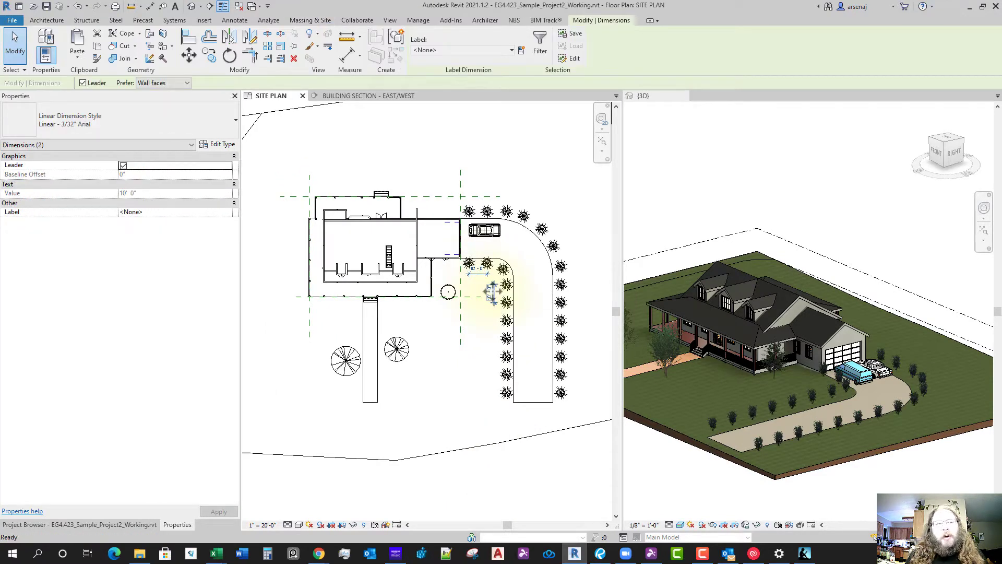
key("Delete")
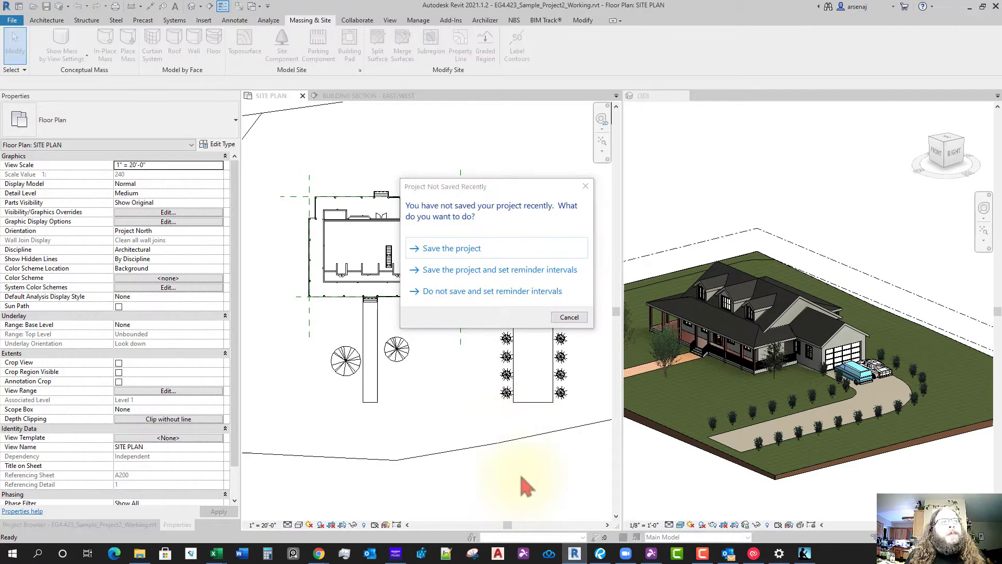
left_click(501, 251)
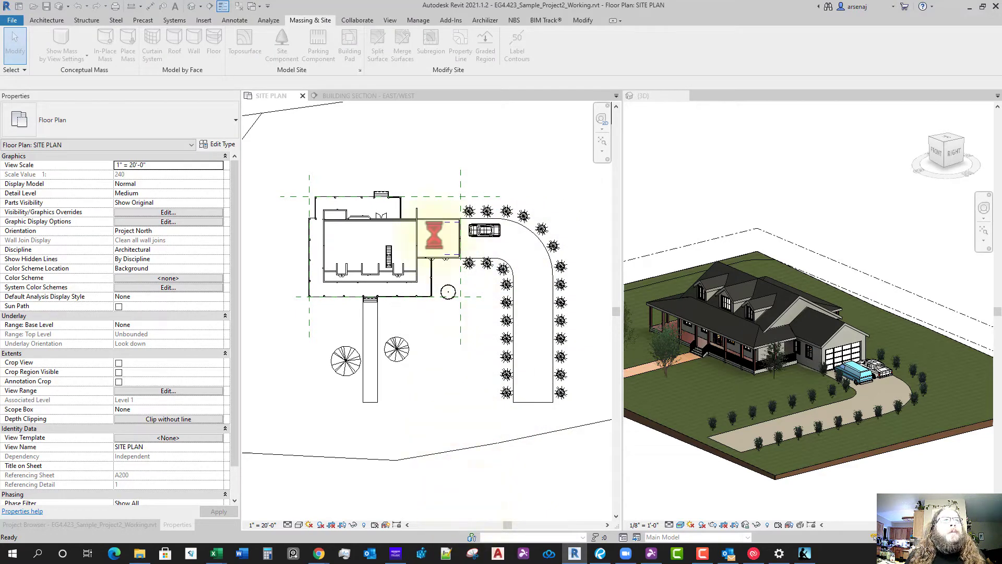
Create a perspective camera view with the eye beside the driveway southeast of the house and the target beyond the house's northwest corner
left_click(391, 23)
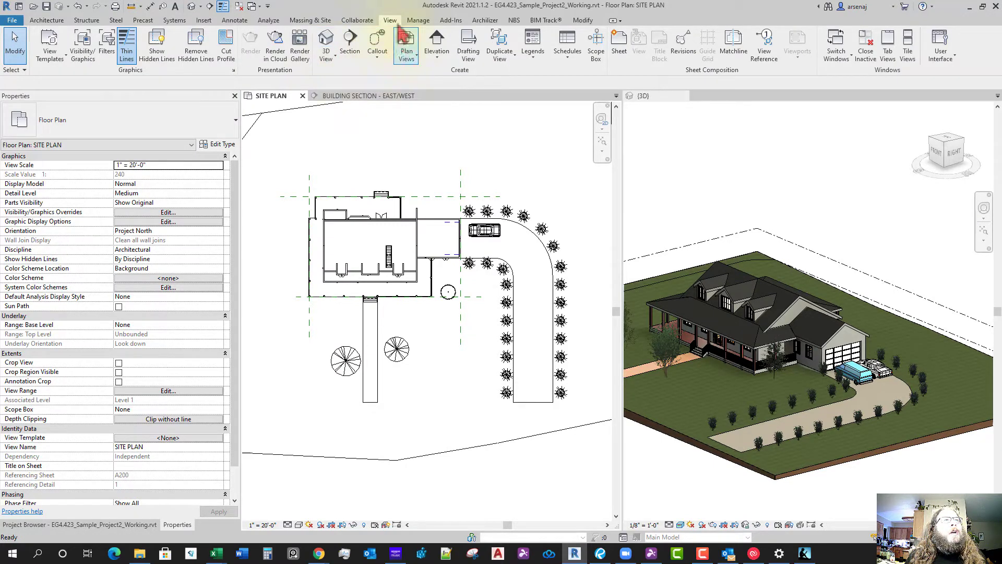
left_click(334, 65)
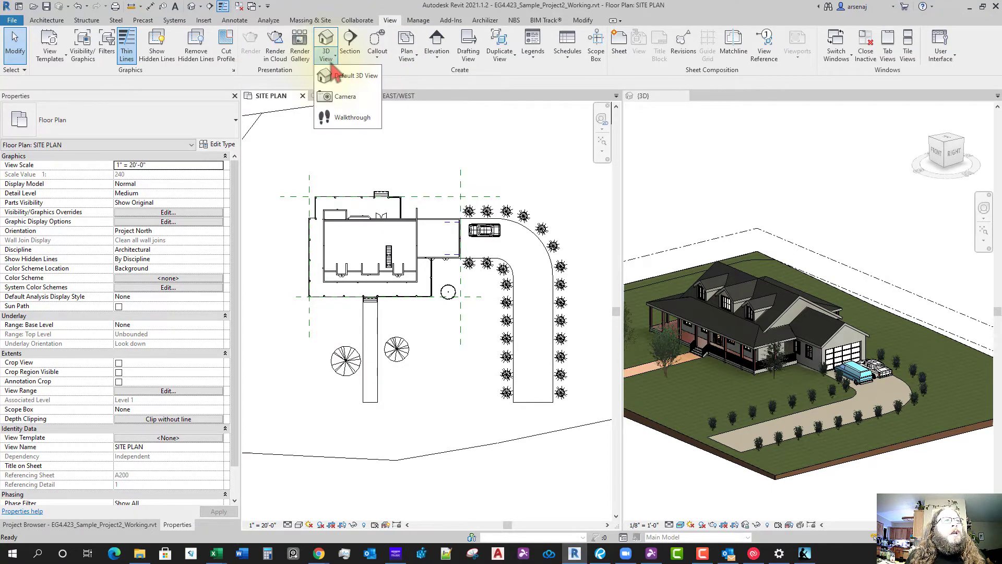
left_click(354, 100)
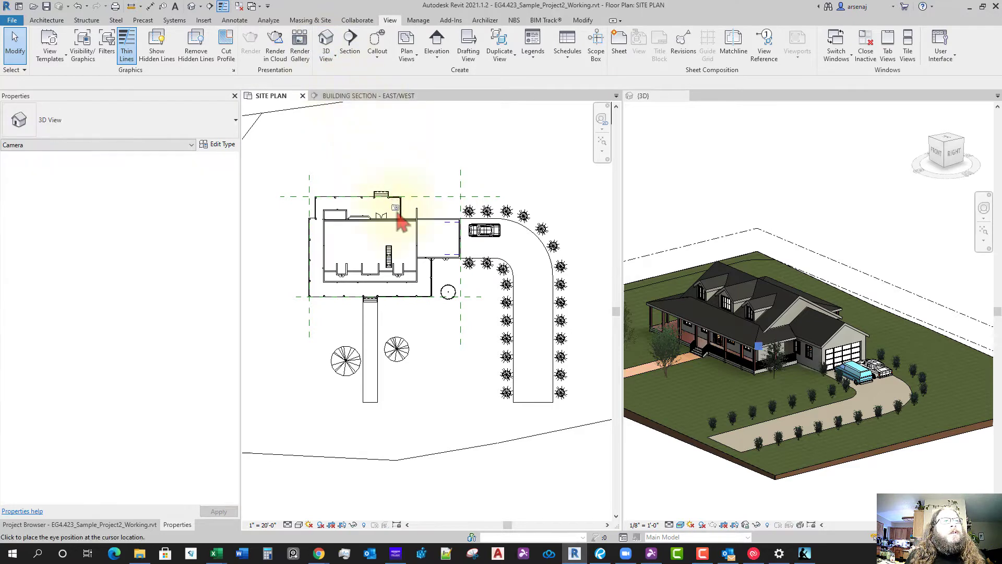
left_click(718, 204)
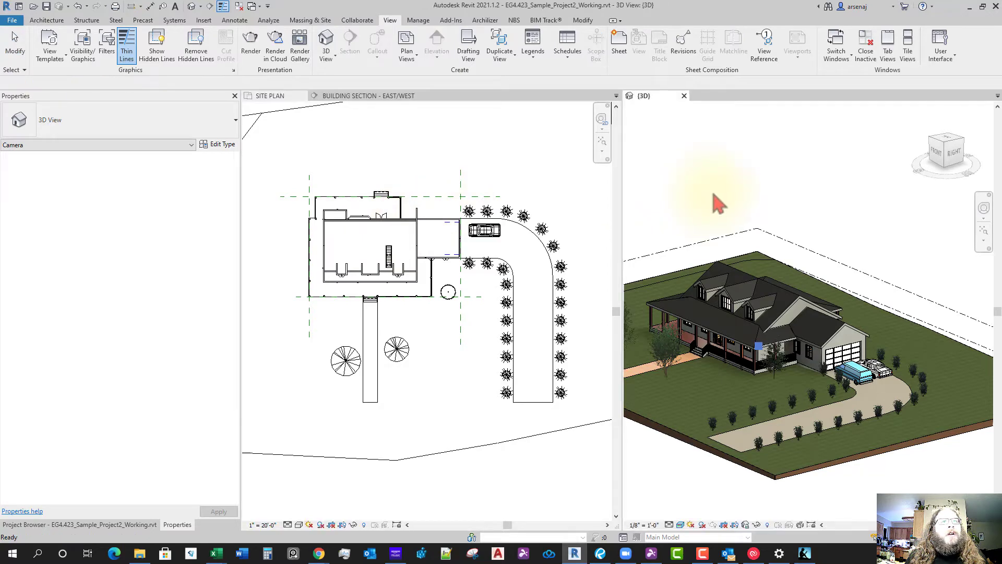
middle_click_drag(751, 271, 785, 369, "shift")
scroll(819, 400, "up", 2)
scroll(791, 374, "up", 3)
scroll(796, 368, "down", 2)
scroll(803, 368, "up", 3)
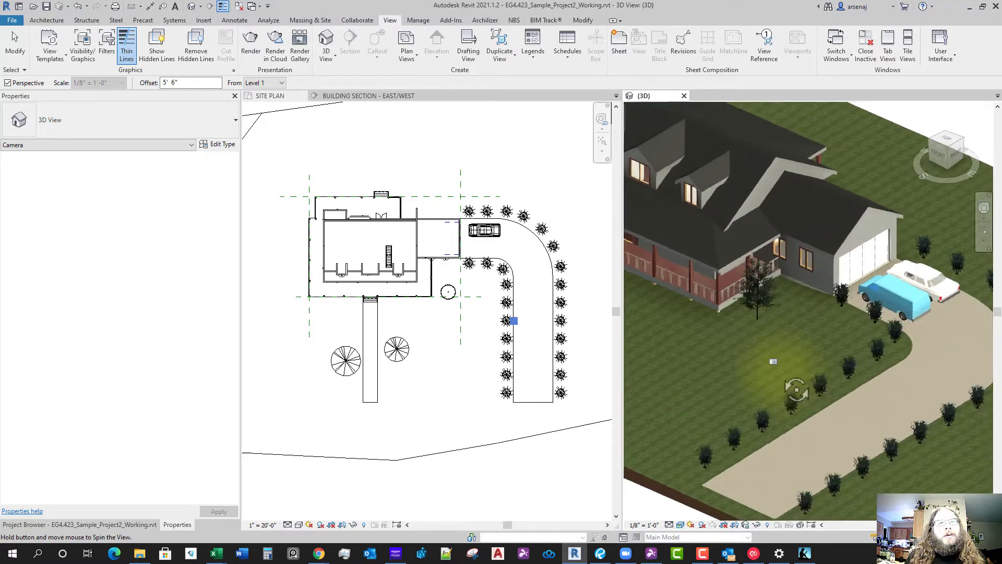
scroll(796, 388, "down", 5)
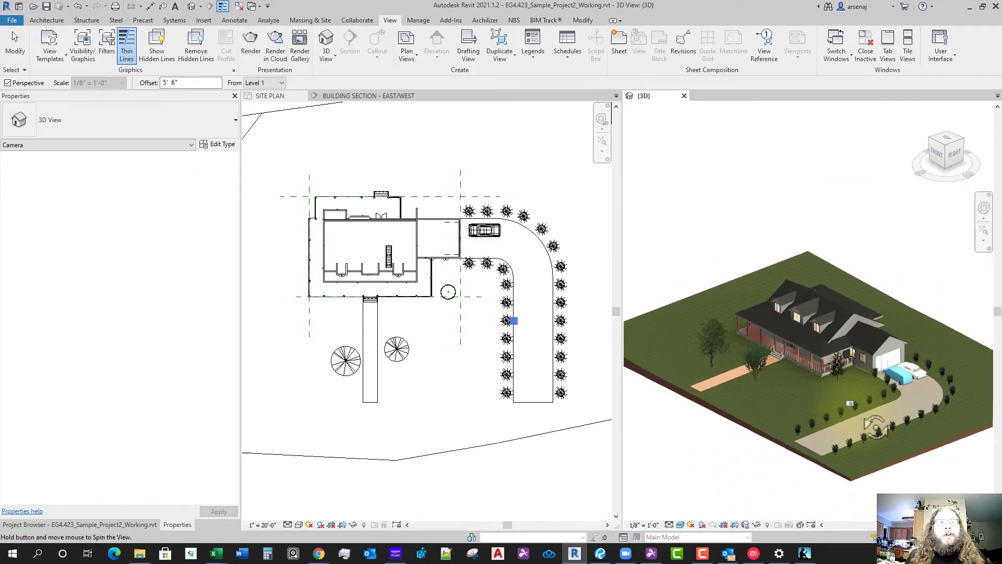
scroll(834, 412, "up", 4)
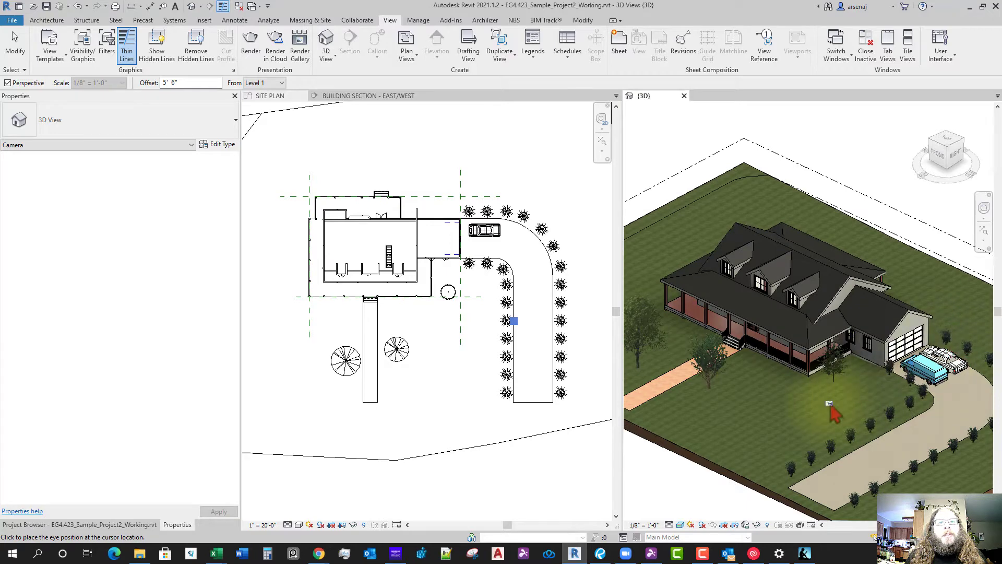
scroll(834, 412, "down", 2)
middle_click_drag(833, 412, 867, 369, "shift")
scroll(824, 393, "up", 3)
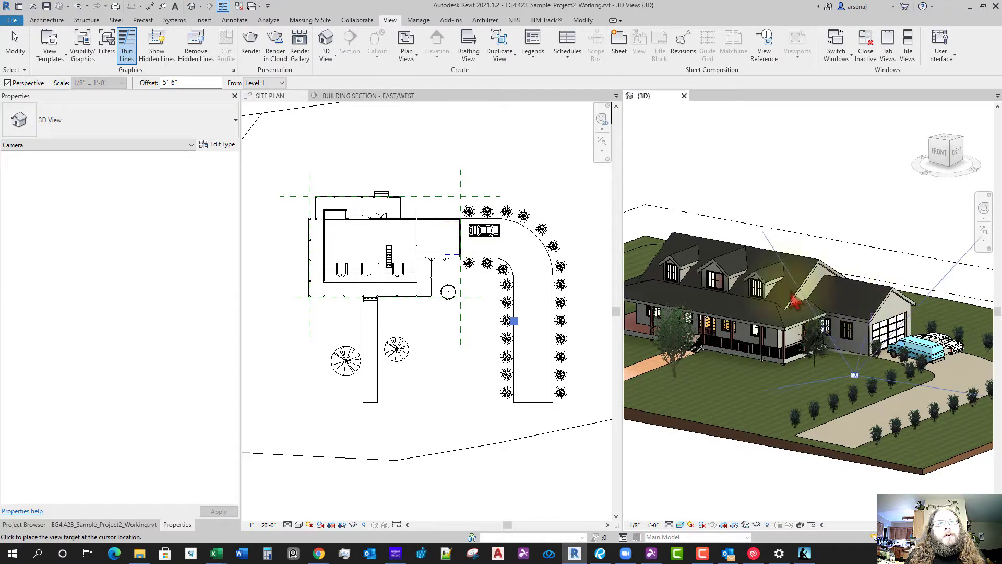
middle_click_drag(794, 302, 828, 339, "shift")
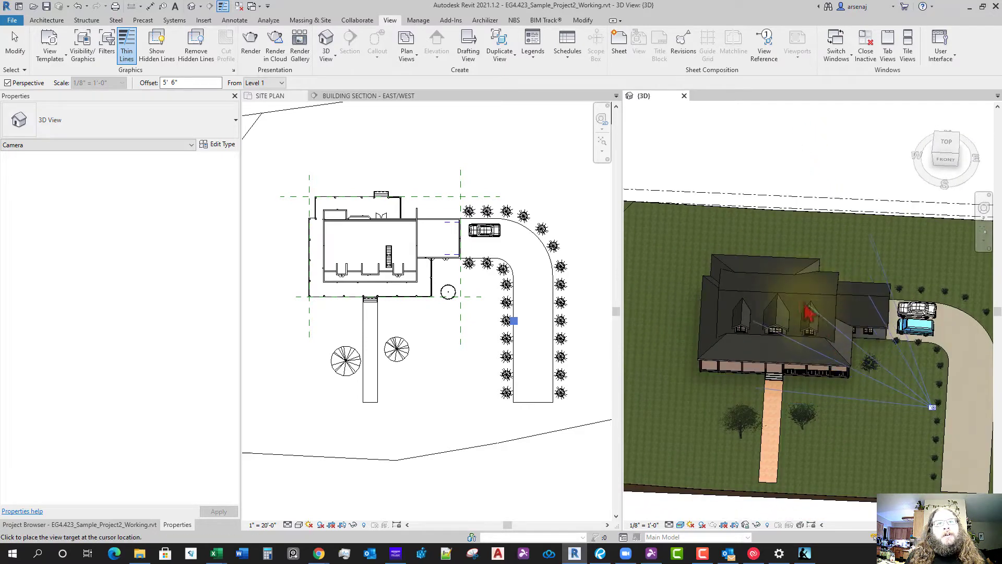
left_click(743, 248)
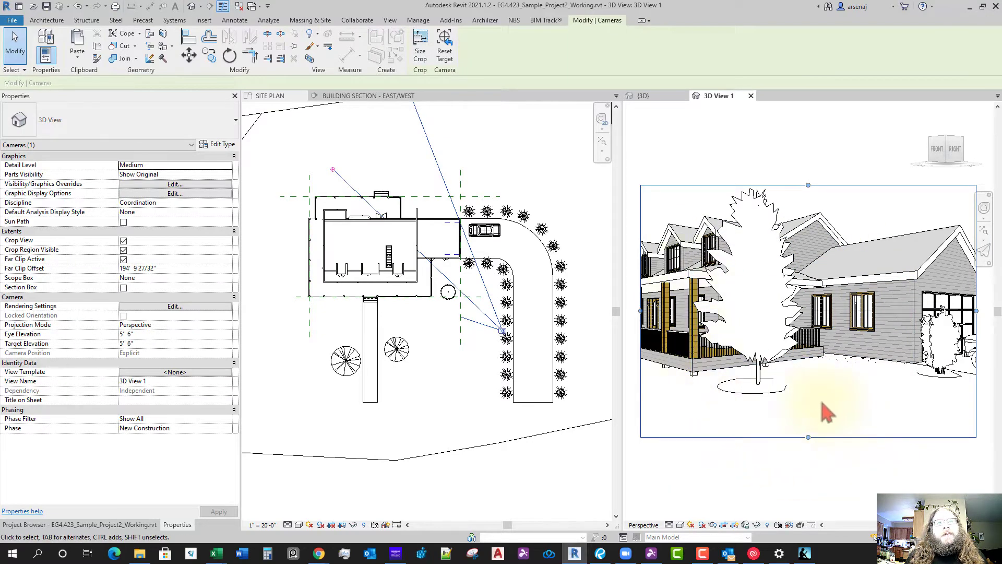
Widen the camera view's crop region on both sides to include the whole front porch and the vehicle by the garage
scroll(854, 412, "down", 1)
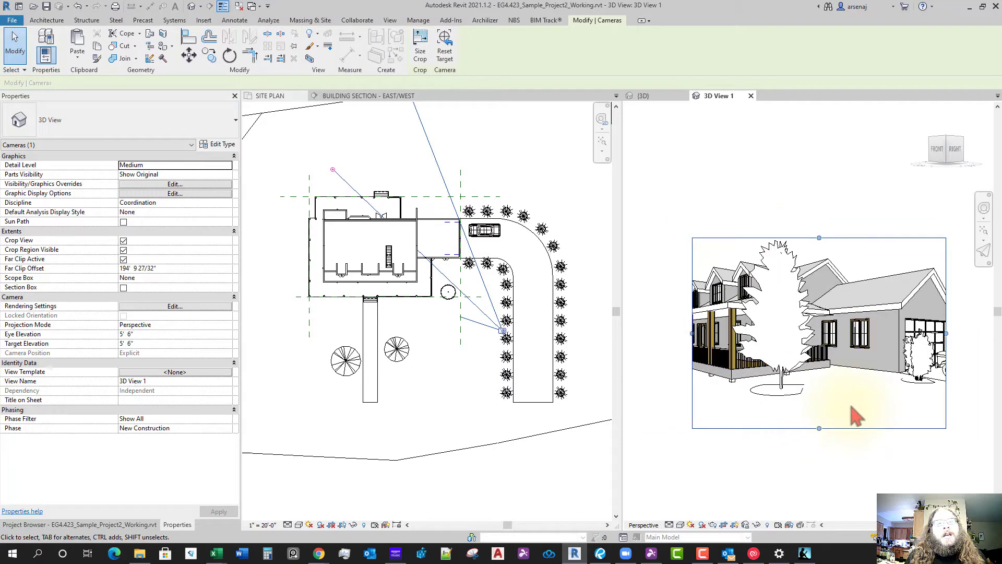
scroll(767, 386, "down", 1)
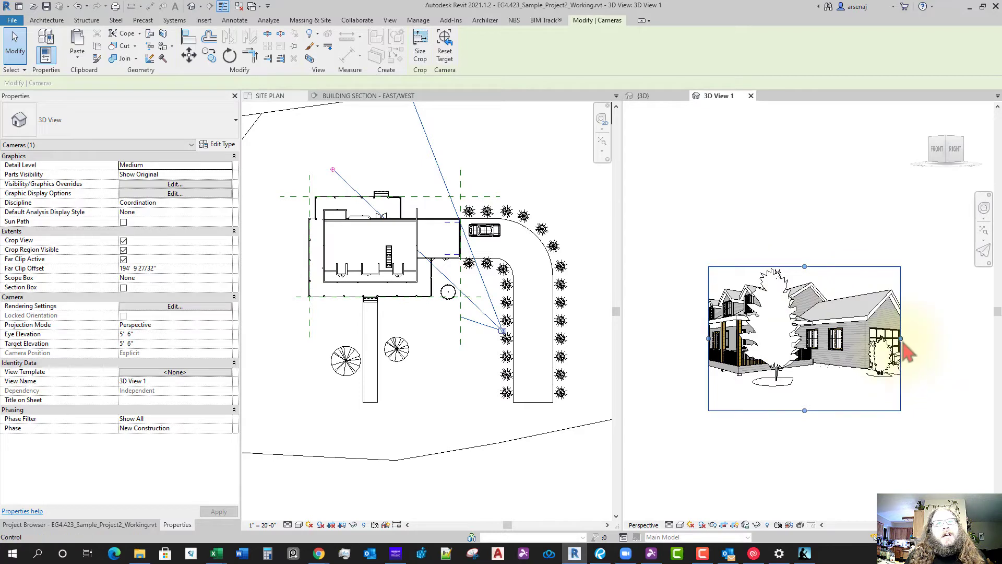
left_click_drag(903, 345, 926, 338)
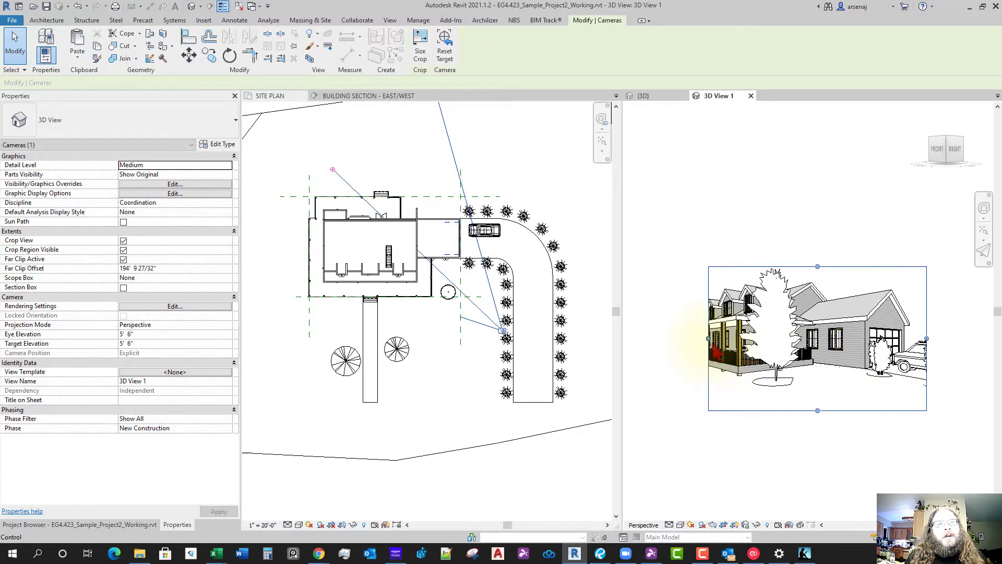
left_click_drag(709, 338, 648, 338)
left_click(681, 526)
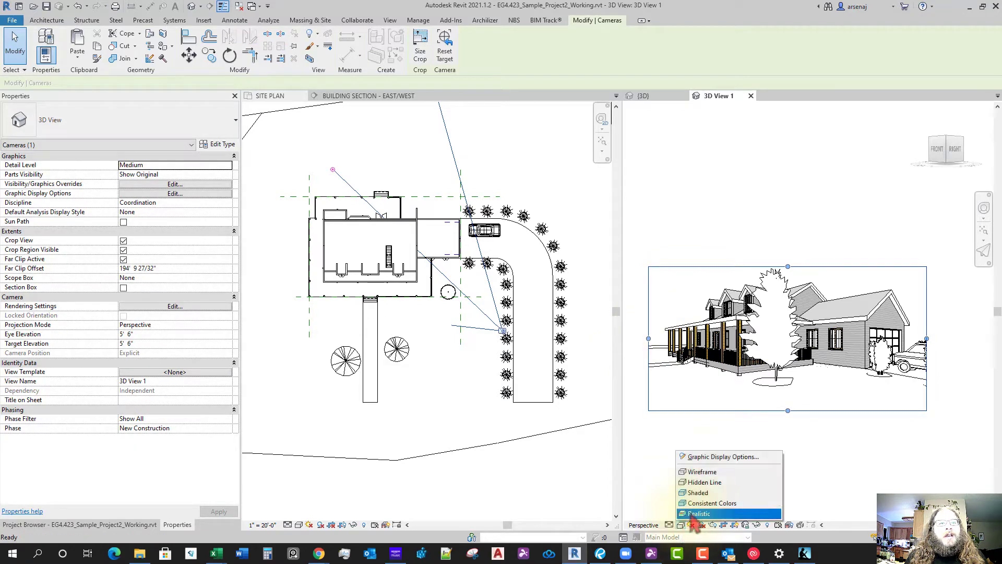
left_click(702, 482)
middle_click_drag(787, 420, 787, 424)
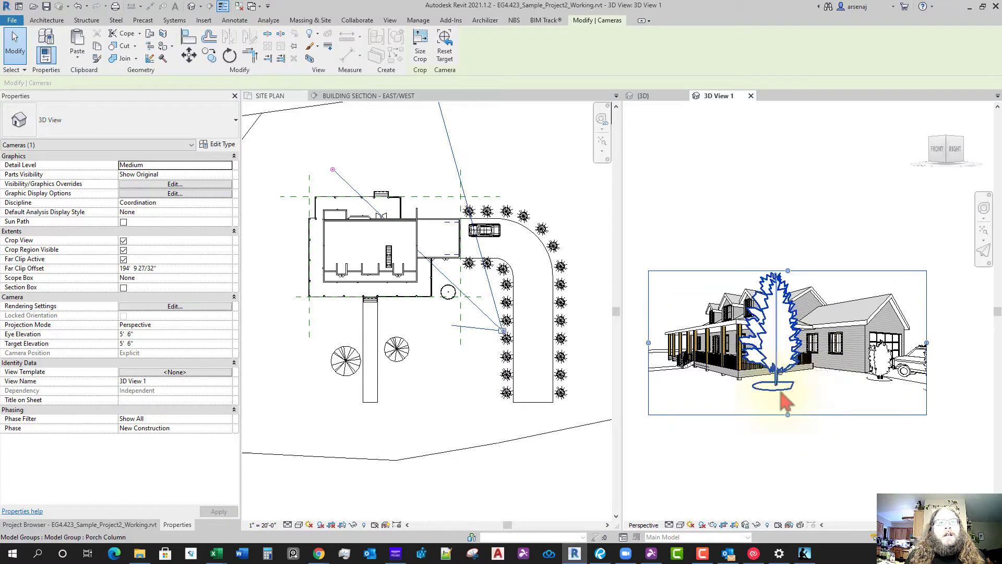
left_click(822, 449)
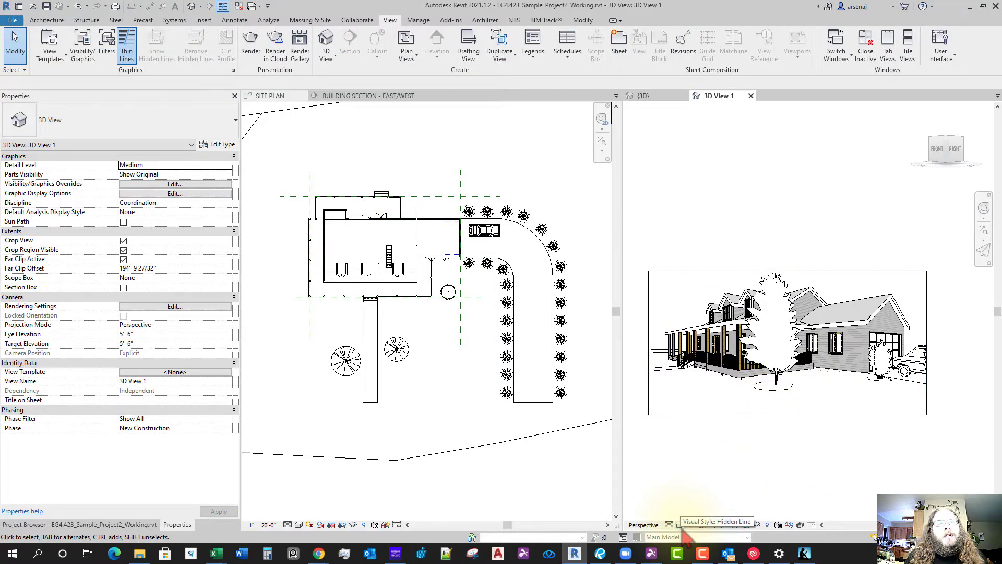
left_click(680, 524)
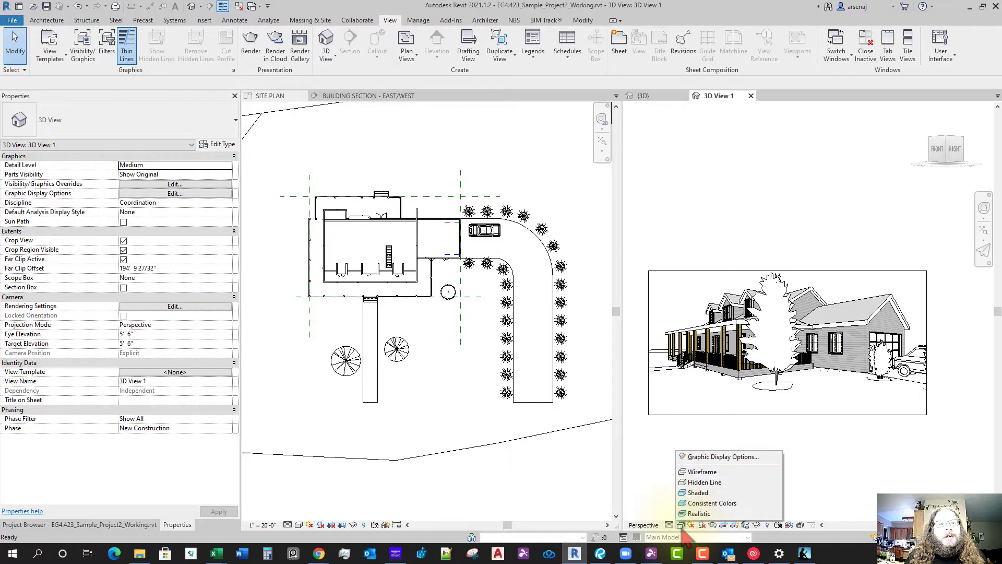
left_click(781, 438)
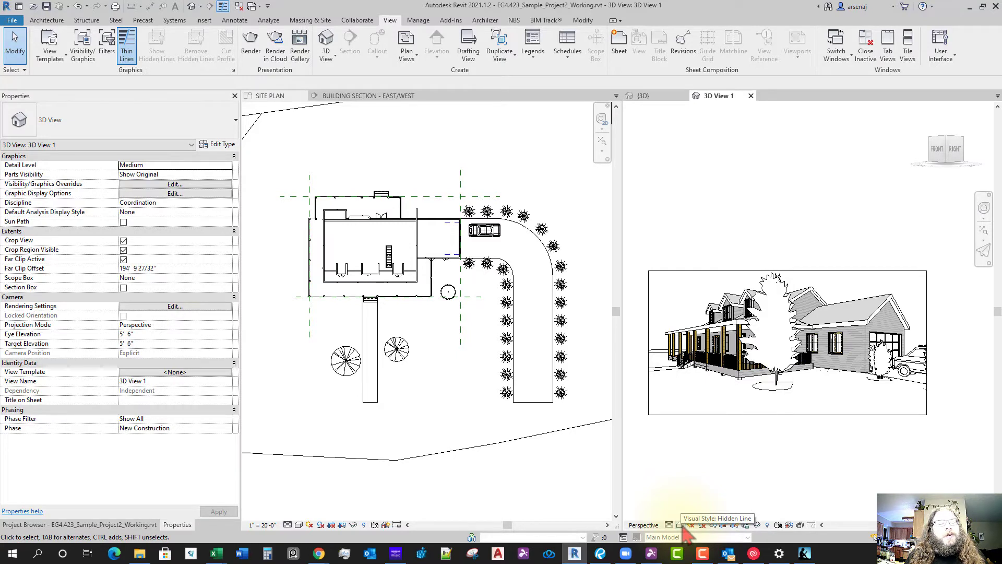
Set the camera view's visual style to Realistic
left_click(681, 525)
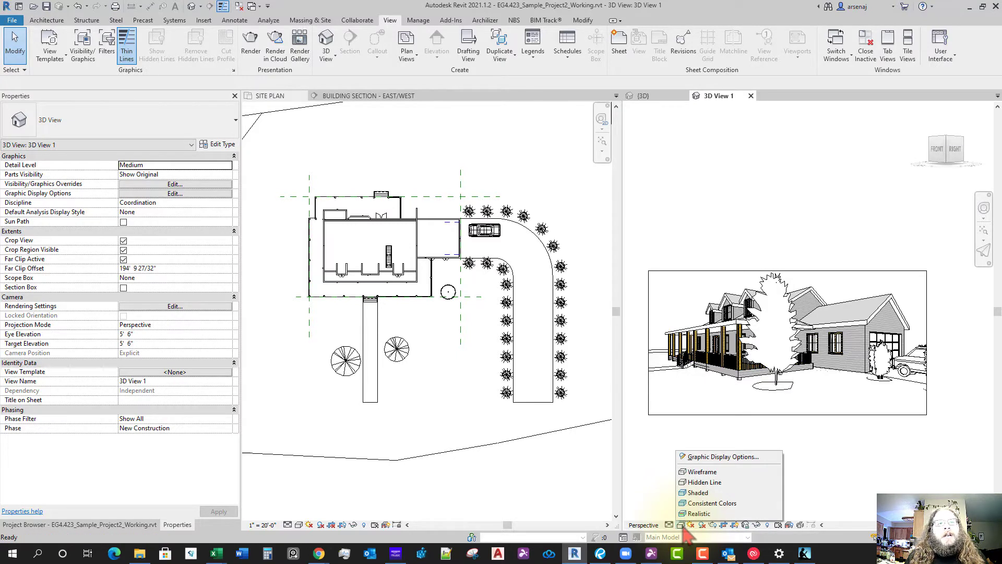
left_click(712, 516)
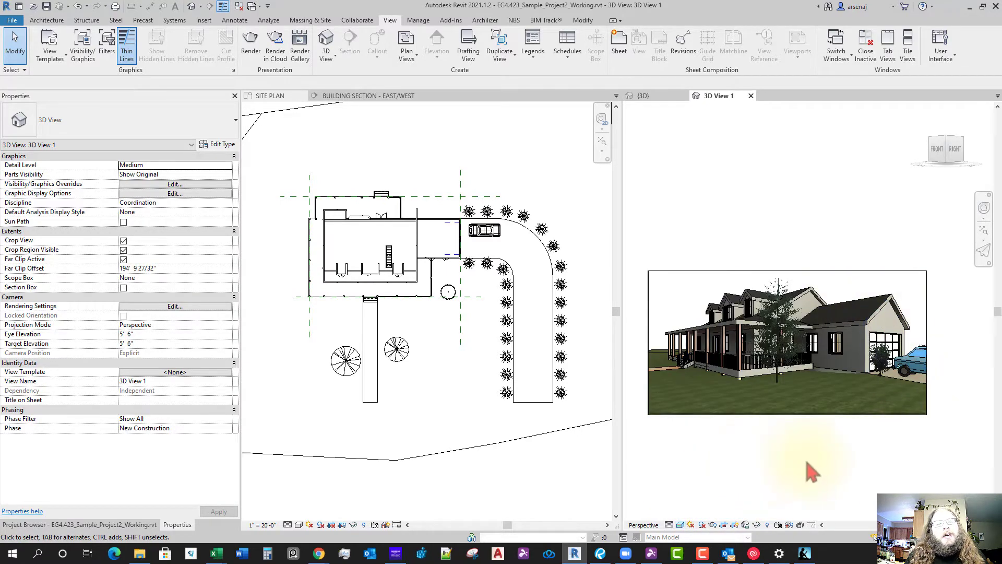
mouse_move(814, 471)
middle_mouse_down()
mouse_move(805, 476)
mouse_move(809, 458)
middle_mouse_up()
scroll(803, 464, "up", 1)
scroll(796, 466, "down", 2)
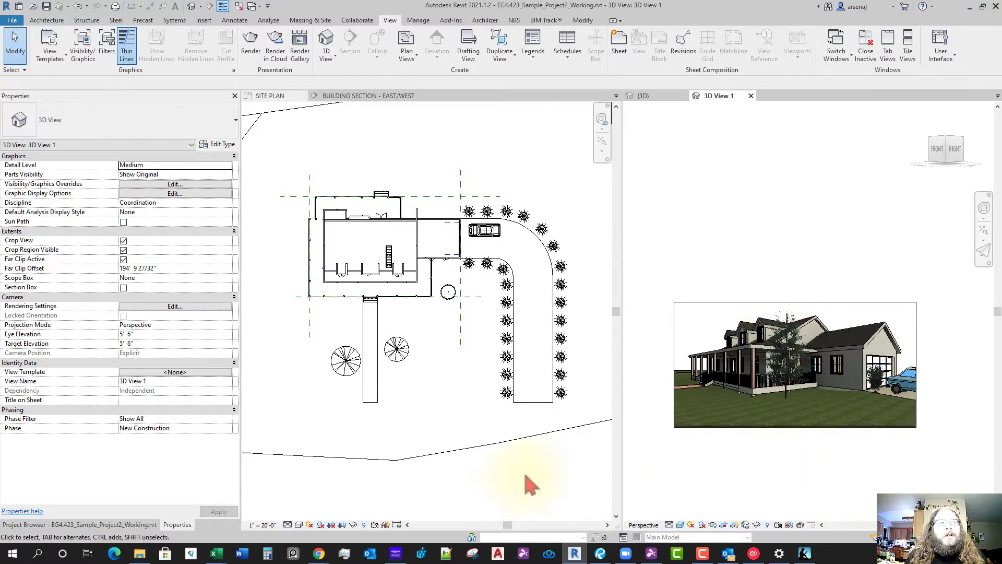
Rename the camera view as VIEW FROM SOUTHEAST CORNER
left_click(168, 381)
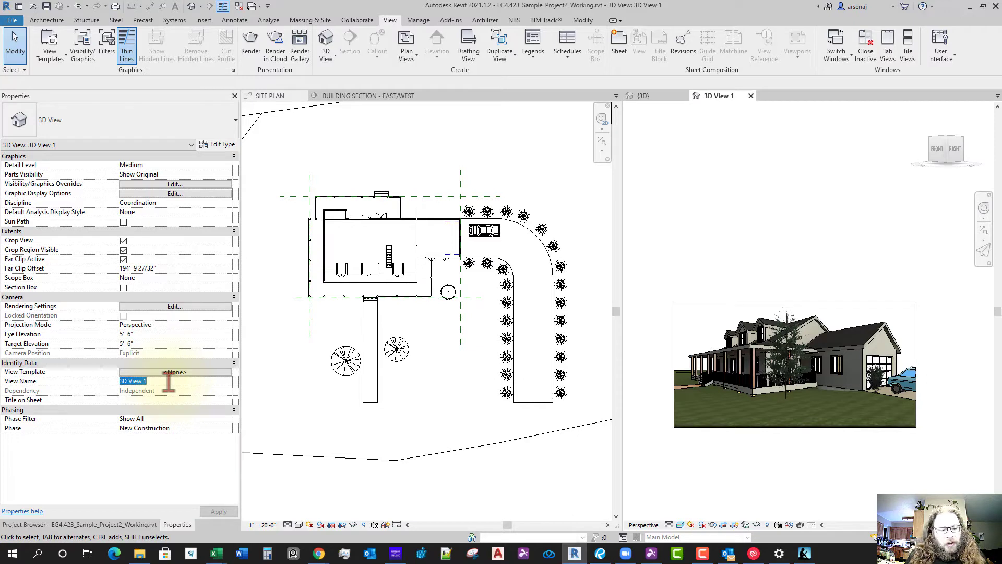
type("Vi")
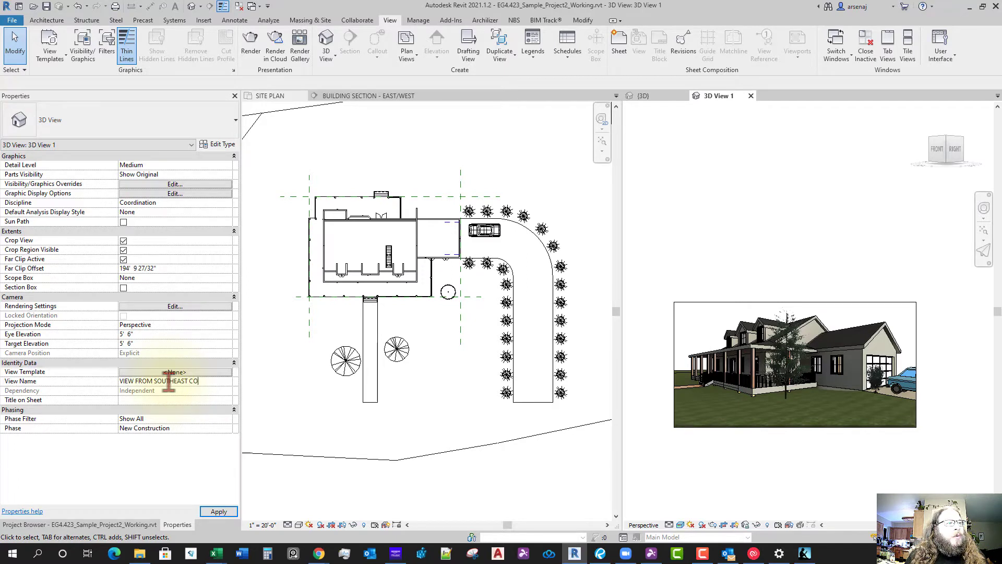
key("Return")
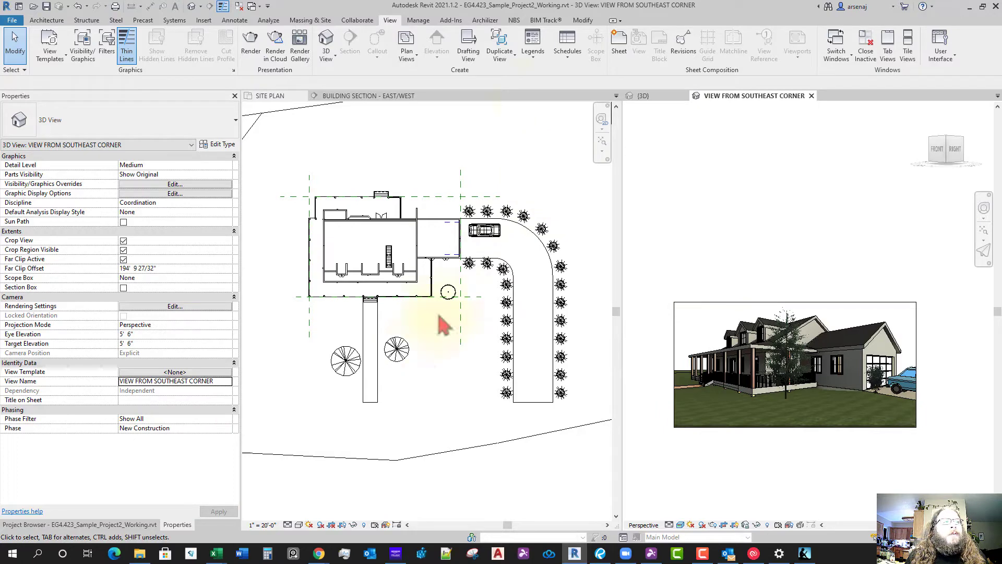
Create a new sheet with the Arch D 24 x 36 Horizontal title block
left_click(619, 45)
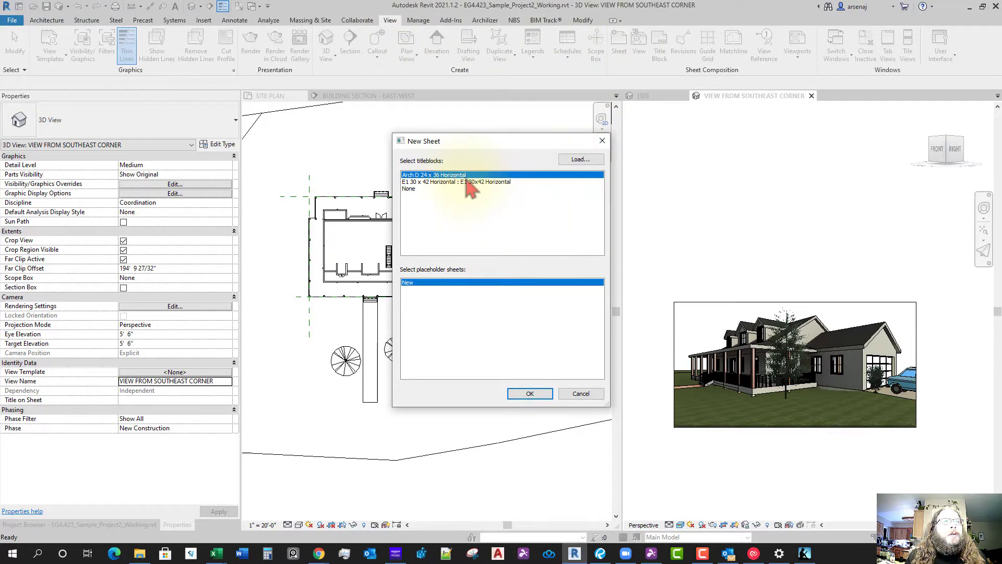
left_click(526, 396)
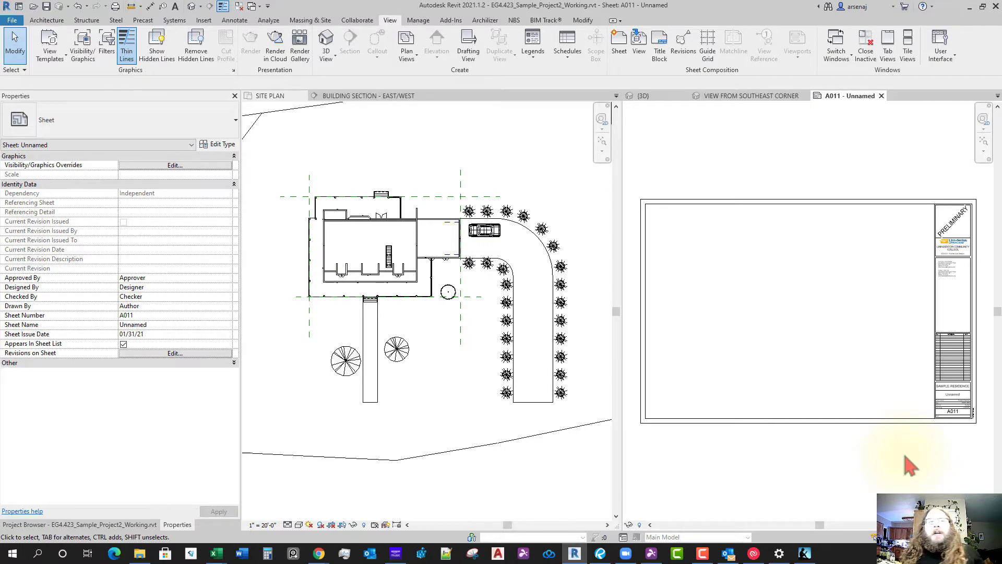
Set the sheet number in the new sheet's title block to A900
left_click(961, 420)
scroll(901, 432, "up", 4)
scroll(883, 433, "up", 2)
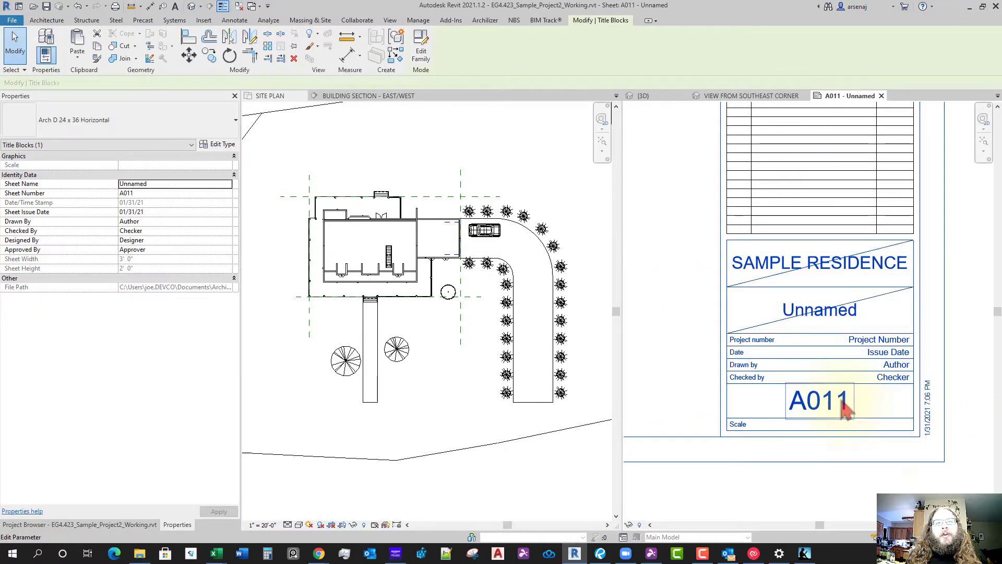
left_click(827, 403)
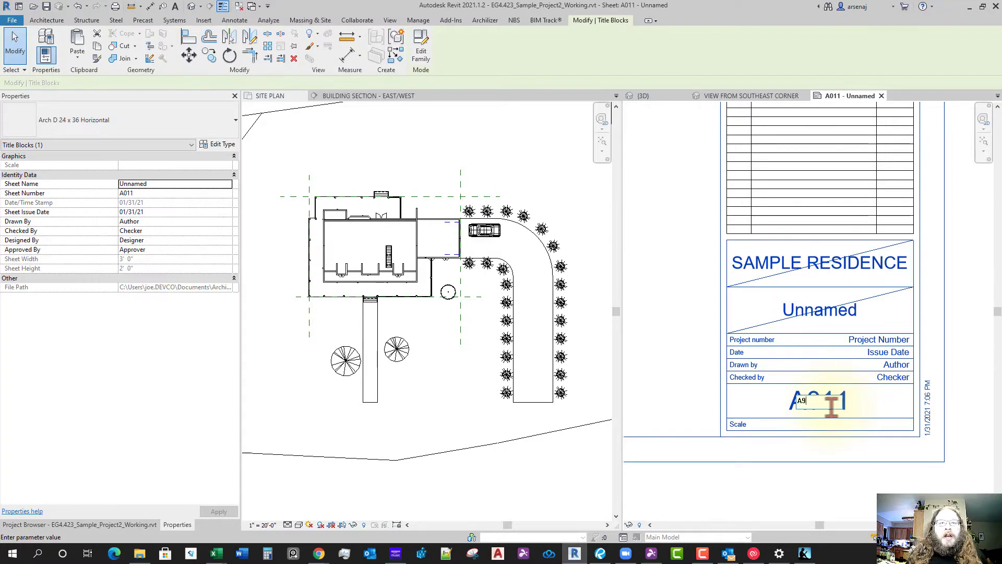
key("Return")
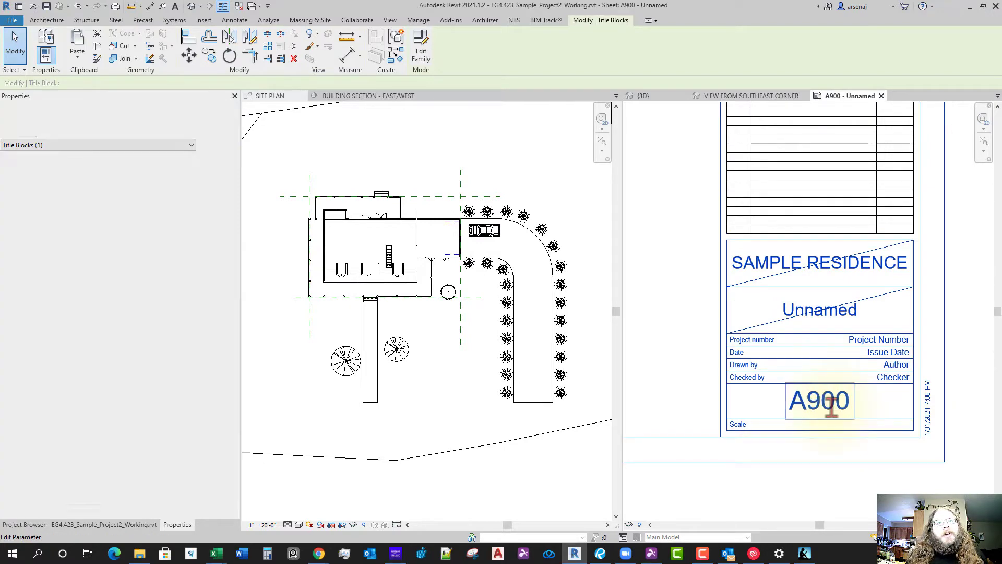
Change the sheet name in the title block to PERSPECTIVE VIEWS
left_click(808, 317)
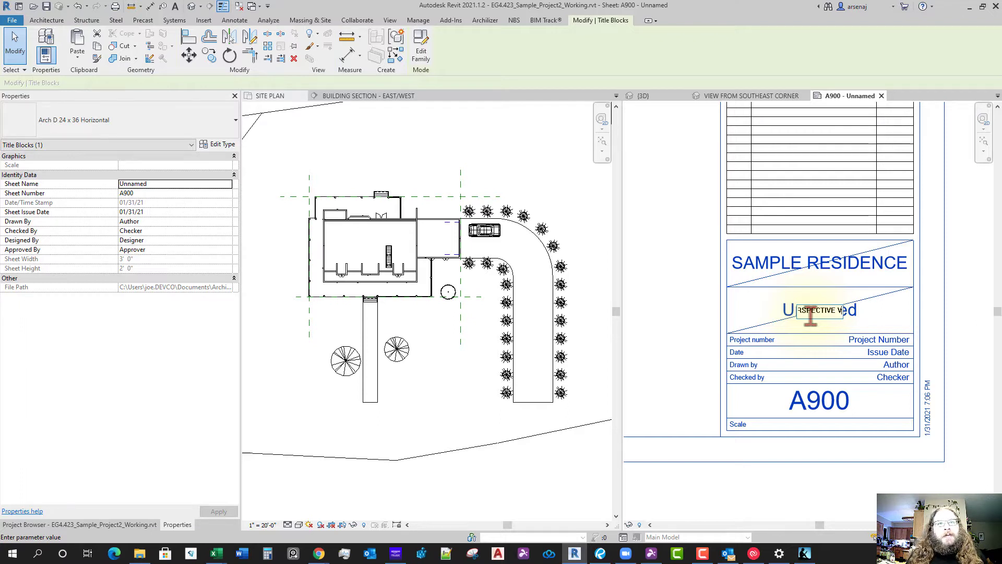
key("Return")
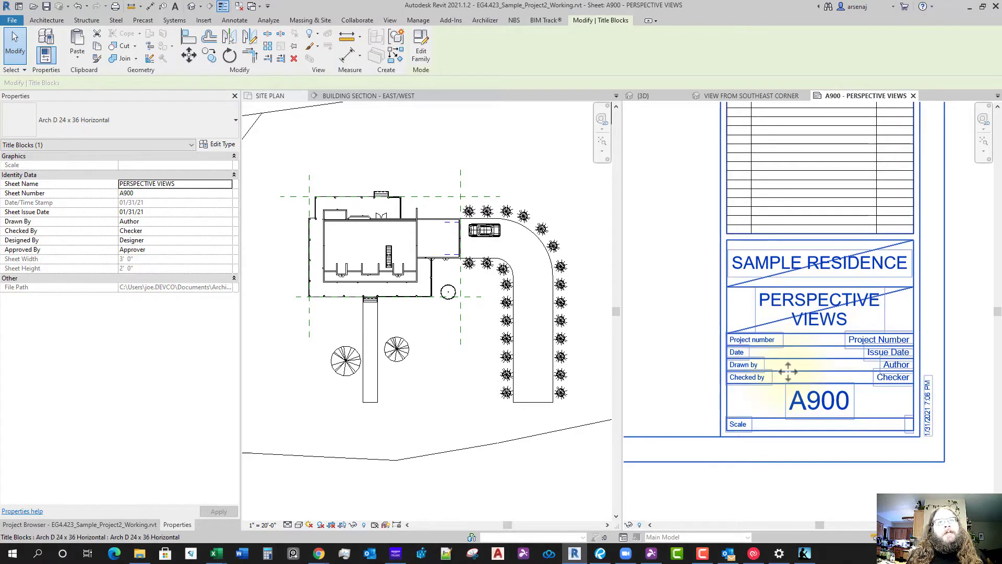
scroll(731, 384, "down", 1)
middle_click_drag(732, 385, 838, 382)
scroll(837, 380, "down", 2)
left_click(717, 382)
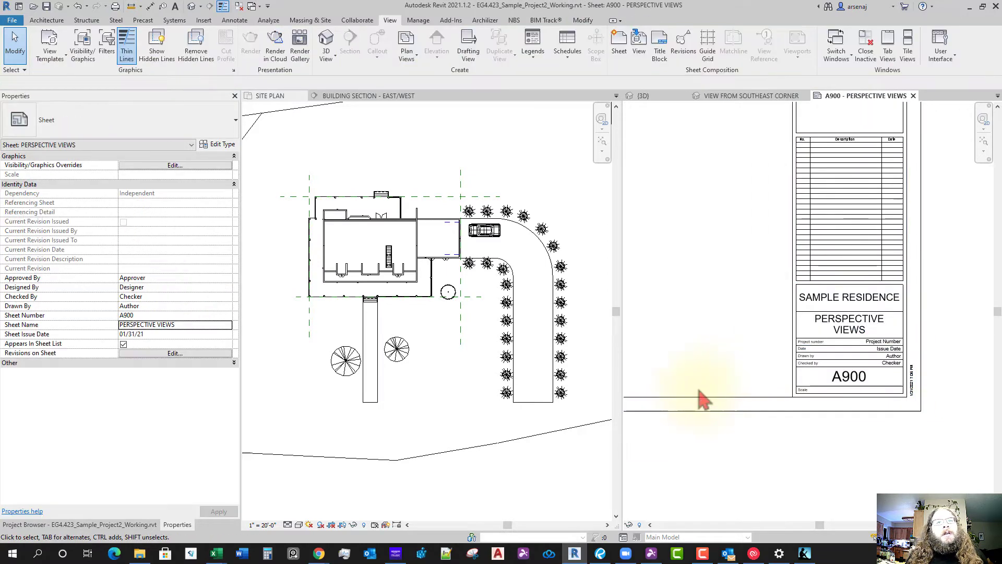
Examine where the sheet number and sheet name can be edited, both in the title block and in the sheet's properties
scroll(696, 389, "down", 2)
left_click(818, 362)
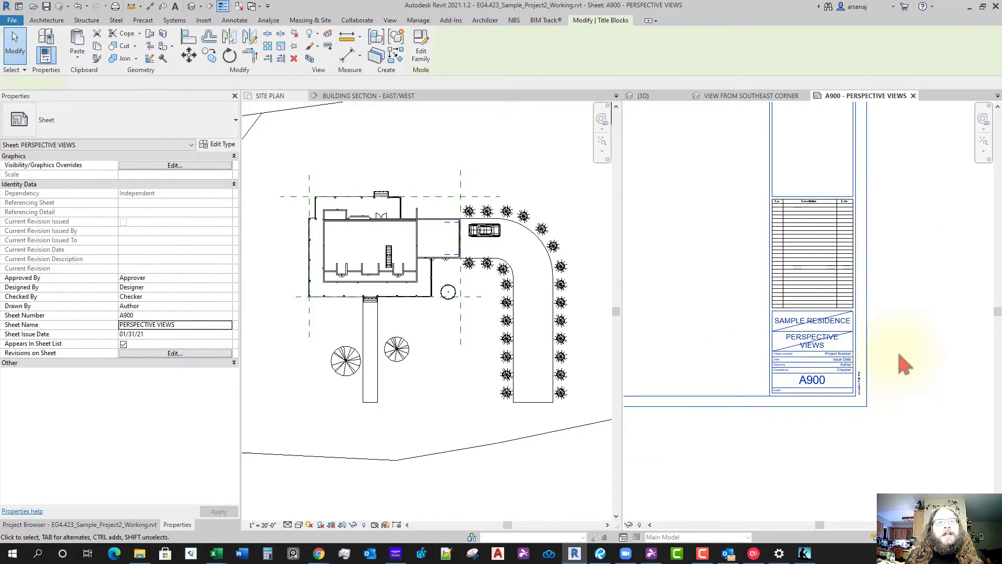
left_click(825, 364)
left_click(812, 380)
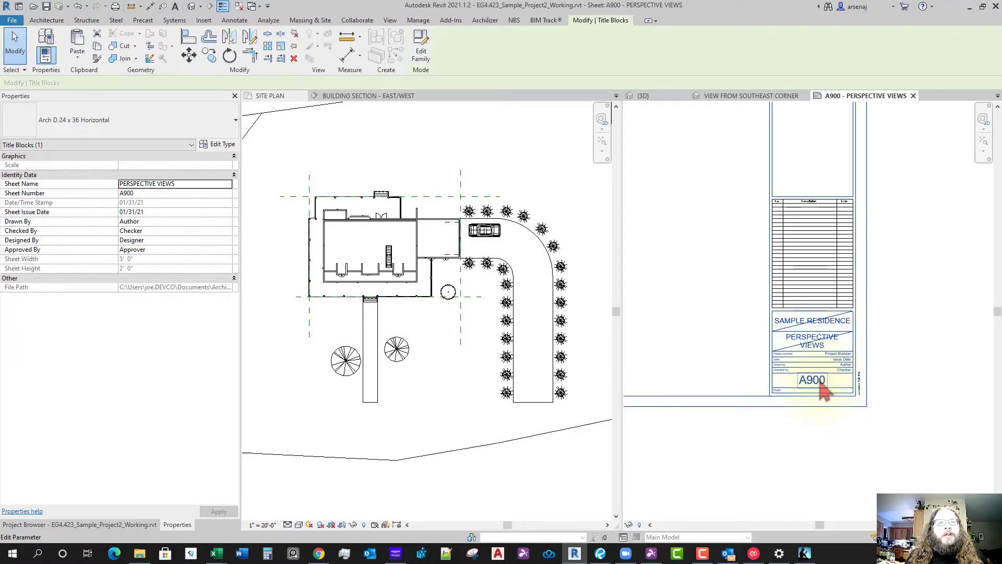
left_click(810, 380)
left_click(819, 366)
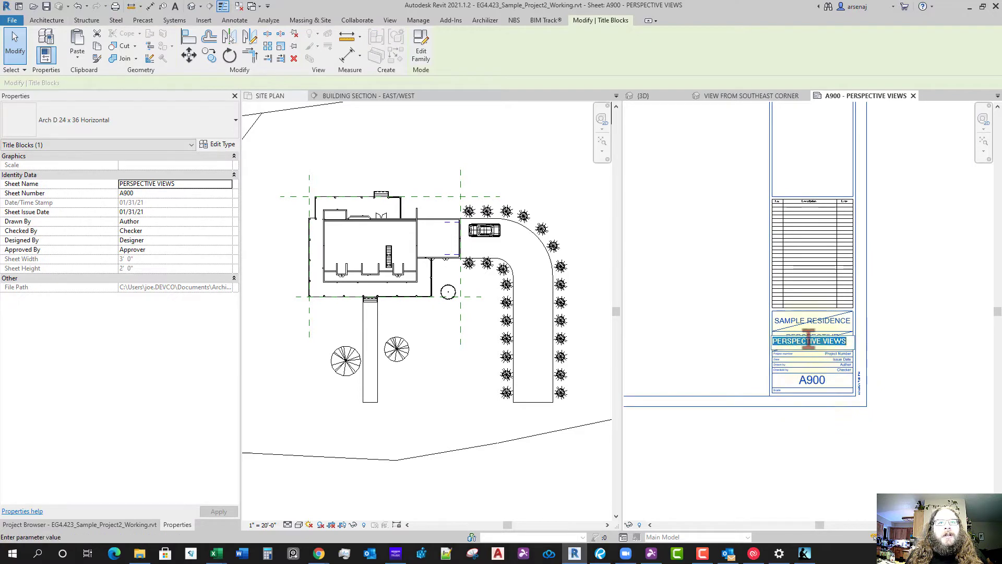
left_click(796, 449)
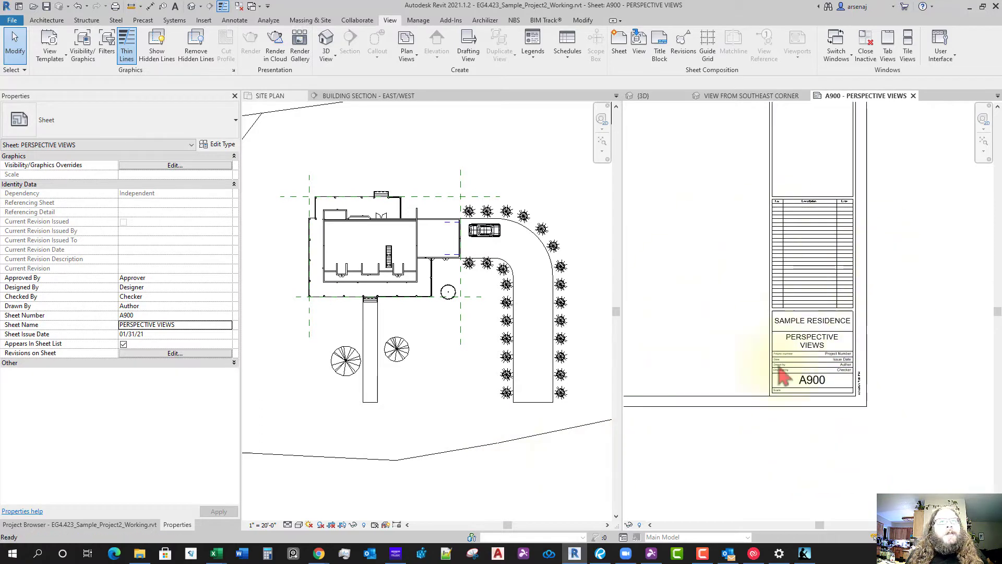
left_click(182, 318)
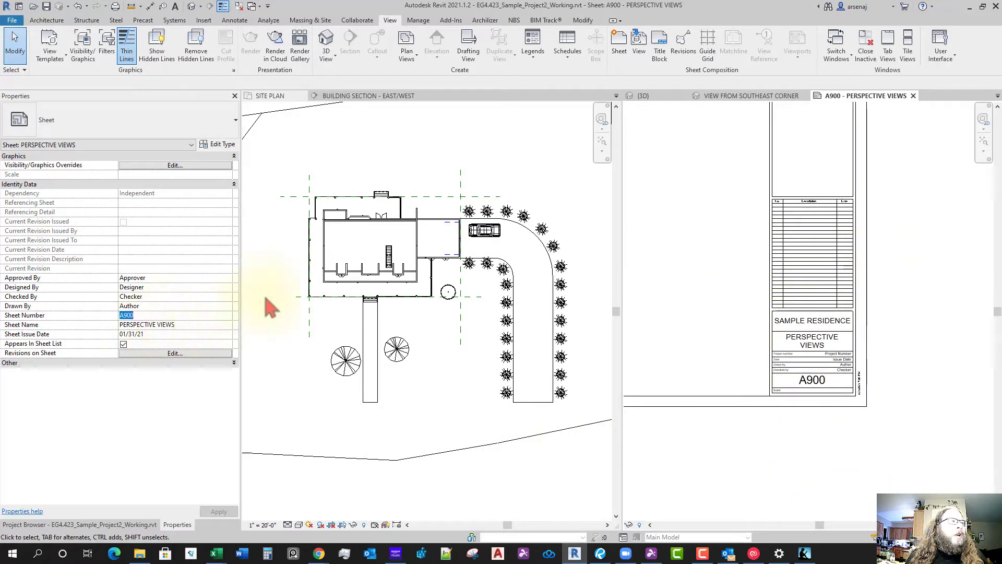
left_click(185, 324)
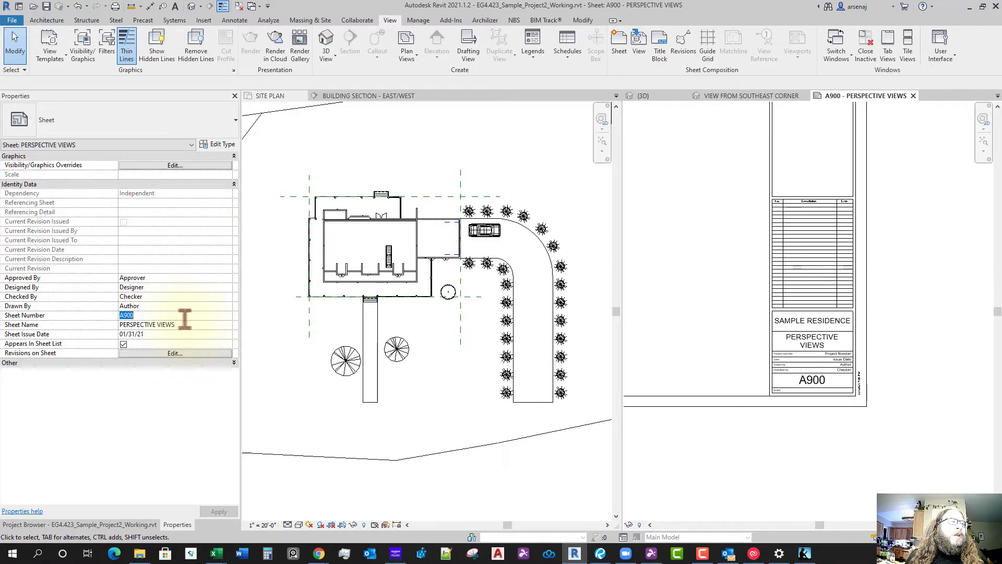
left_click(477, 483)
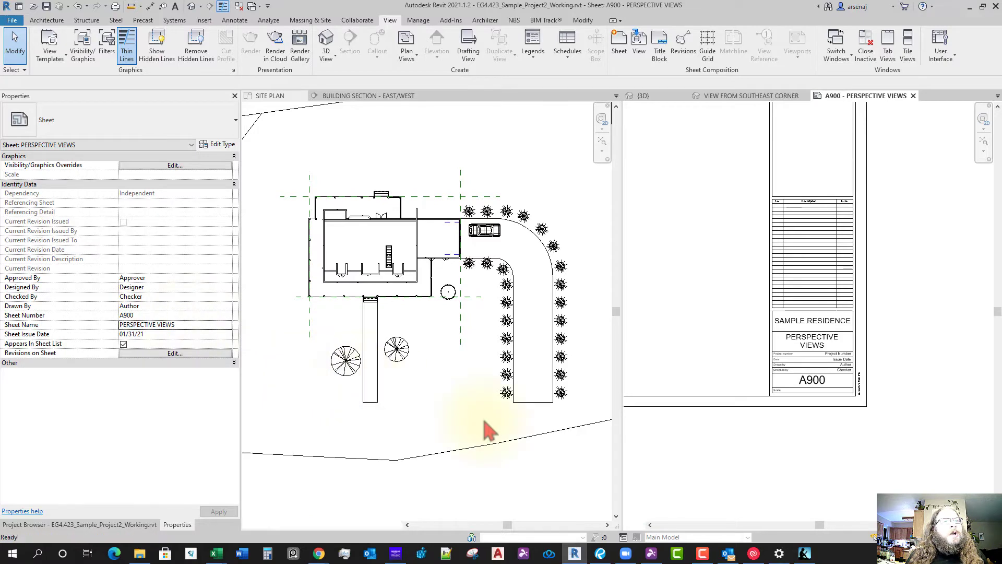
left_click(666, 410)
left_click(667, 412)
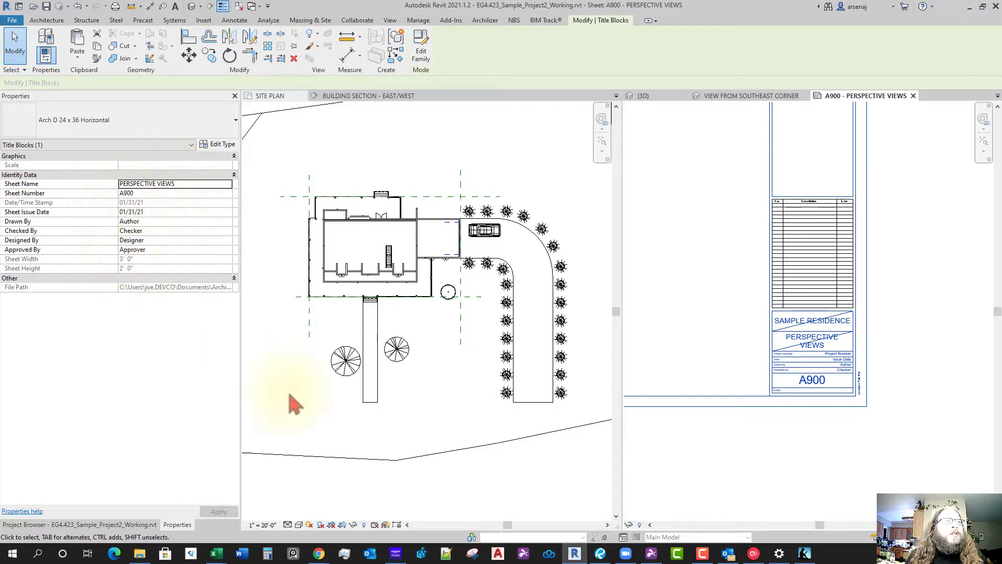
left_click(728, 354)
scroll(724, 347, "down", 3)
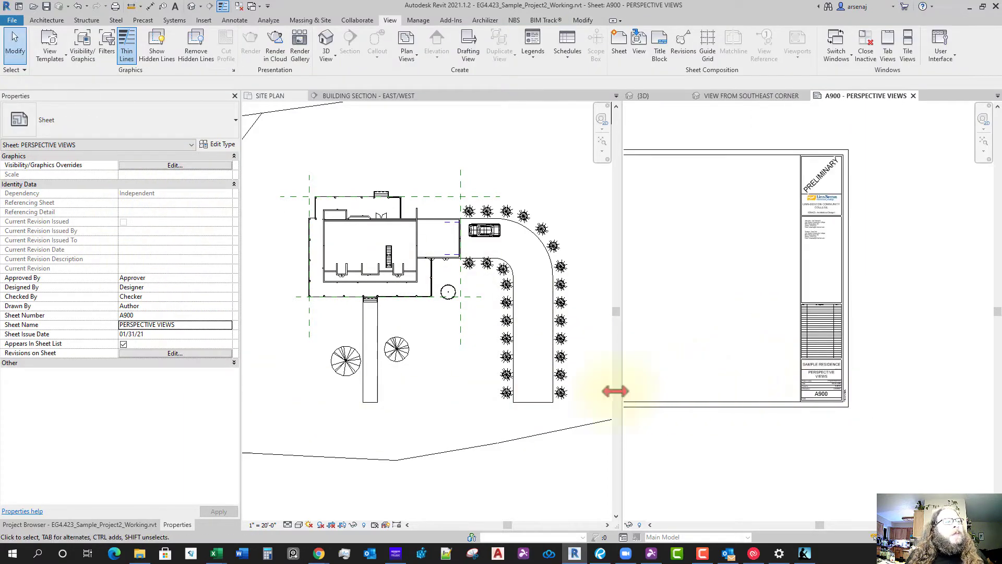
Place the VIEW FROM SOUTHEAST CORNER camera view on sheet A900, in the sheet's lower-right area beside the title block
left_click(754, 96)
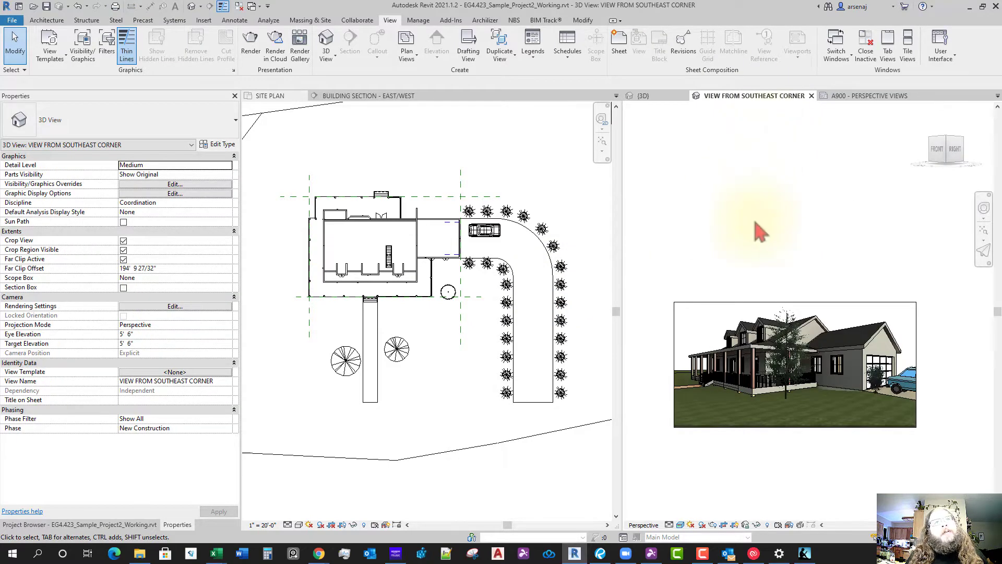
left_click(110, 524)
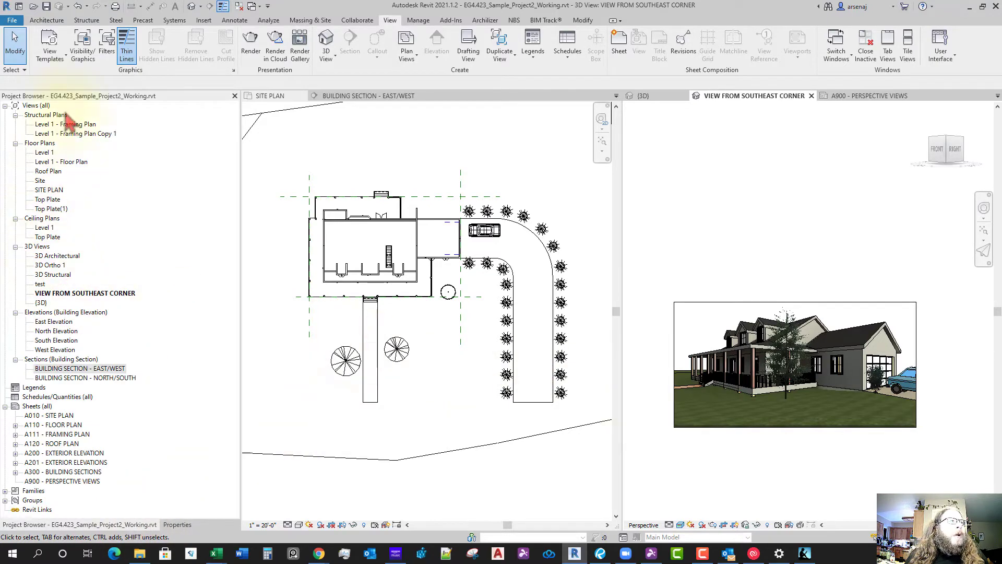
left_click(46, 248)
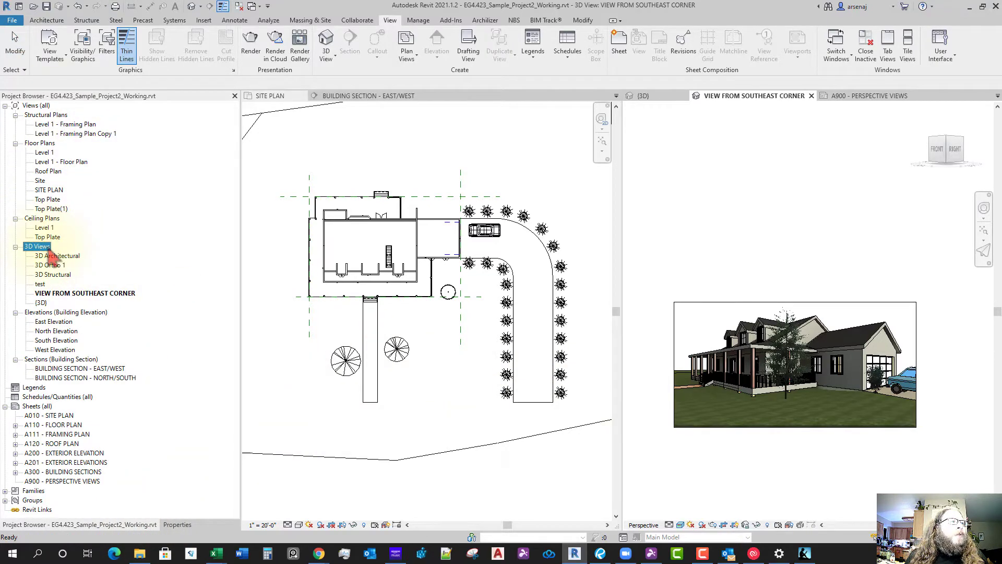
left_click(88, 297)
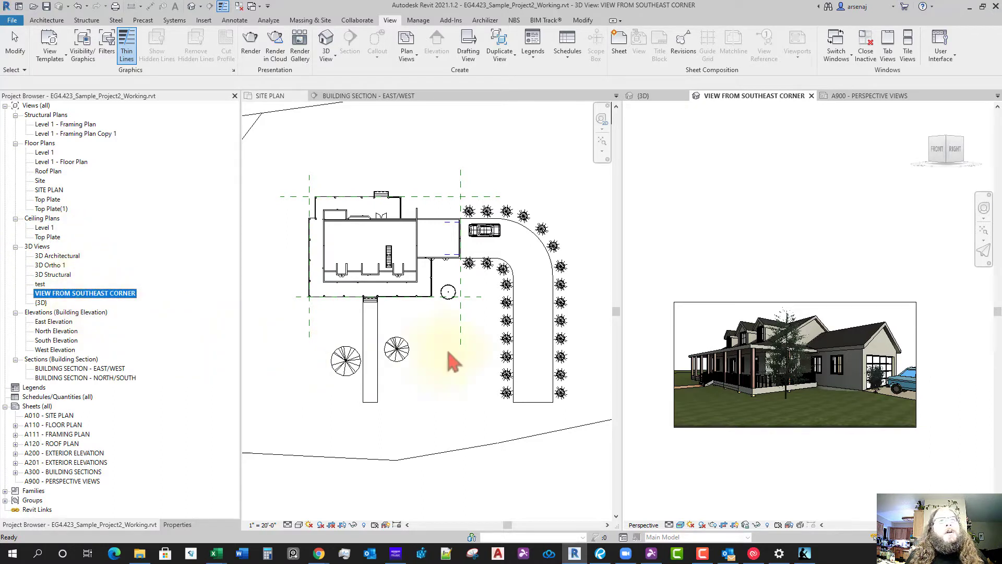
left_click(858, 97)
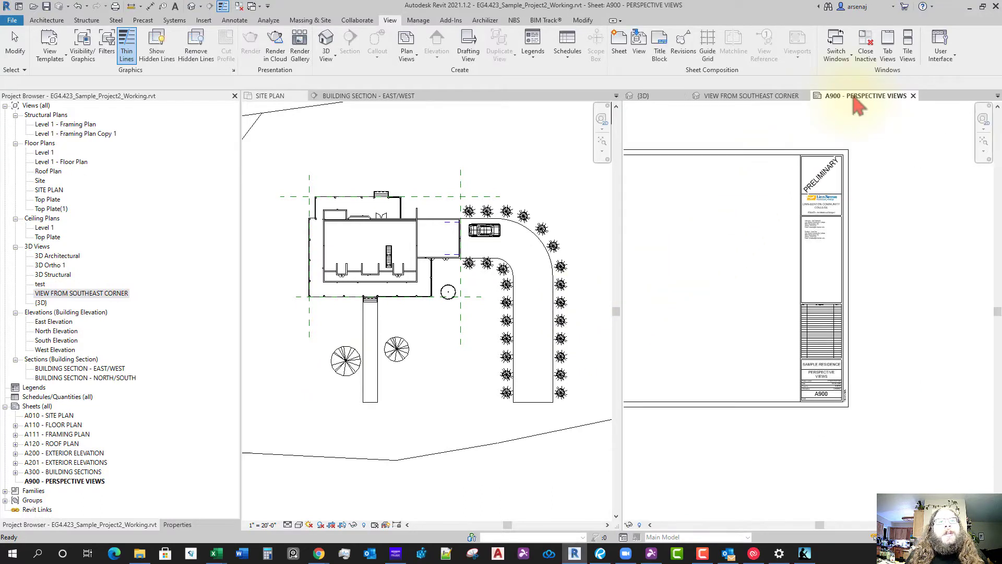
middle_click_drag(734, 319, 813, 328)
left_click(97, 296)
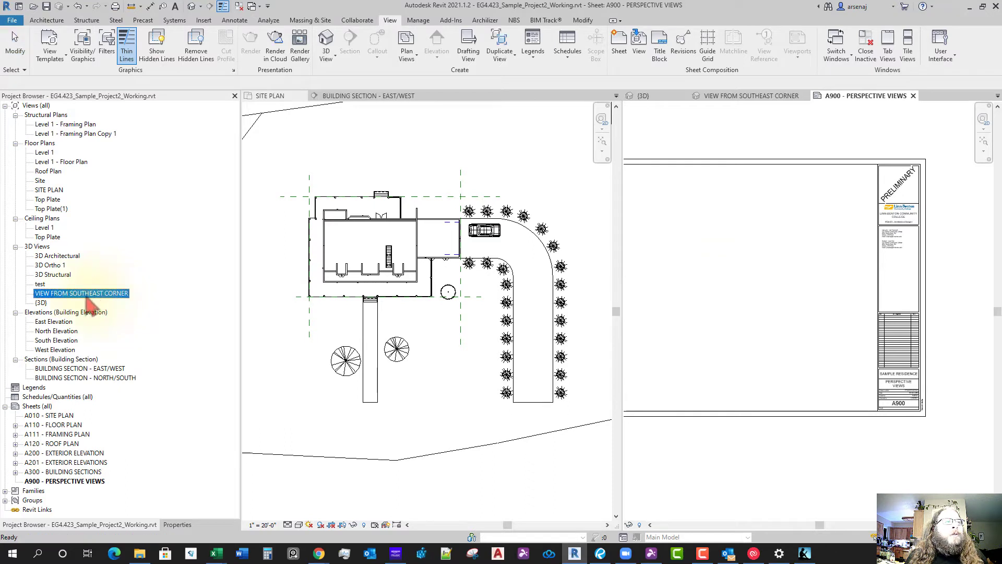
left_click_drag(87, 296, 309, 331)
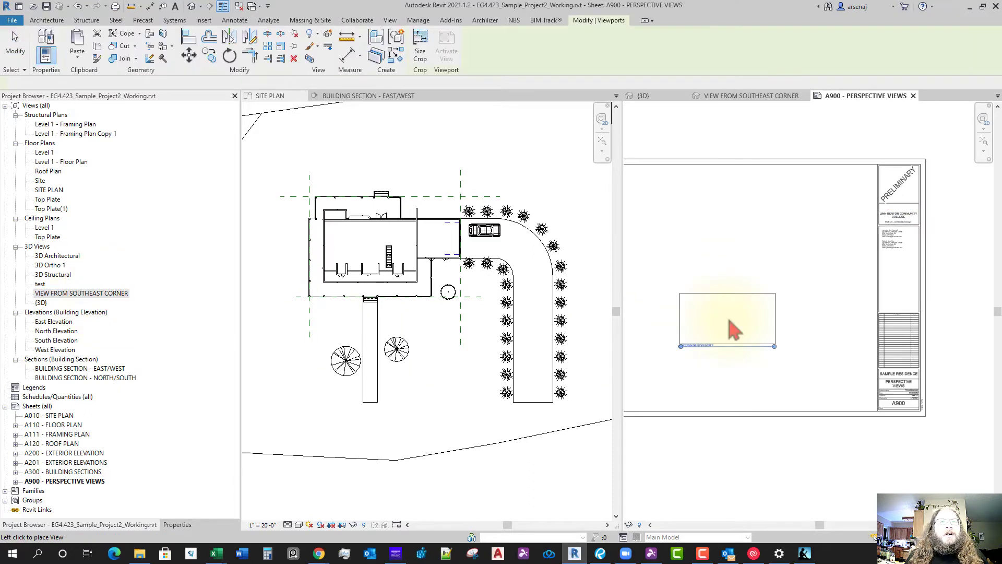
left_click(822, 376)
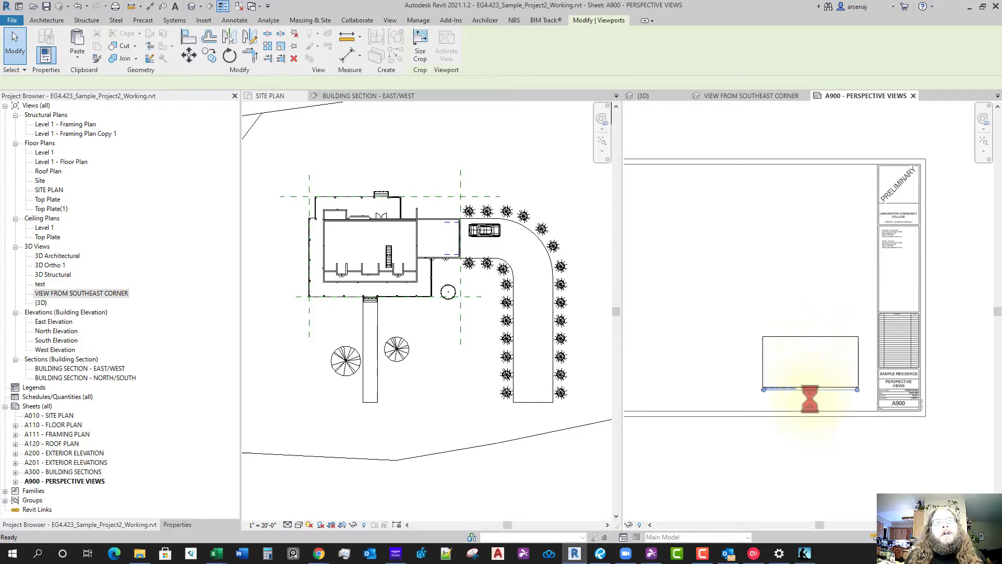
left_click(820, 454)
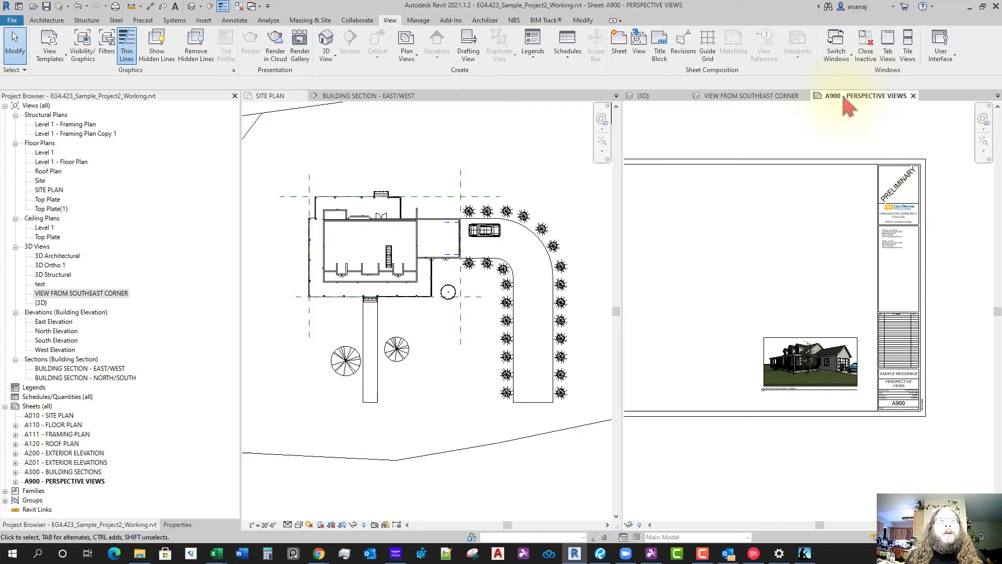
Move sheet A900 into the site plan's window group and close the camera view so the default 3D view sits beside the sheet
left_click_drag(844, 100, 432, 104)
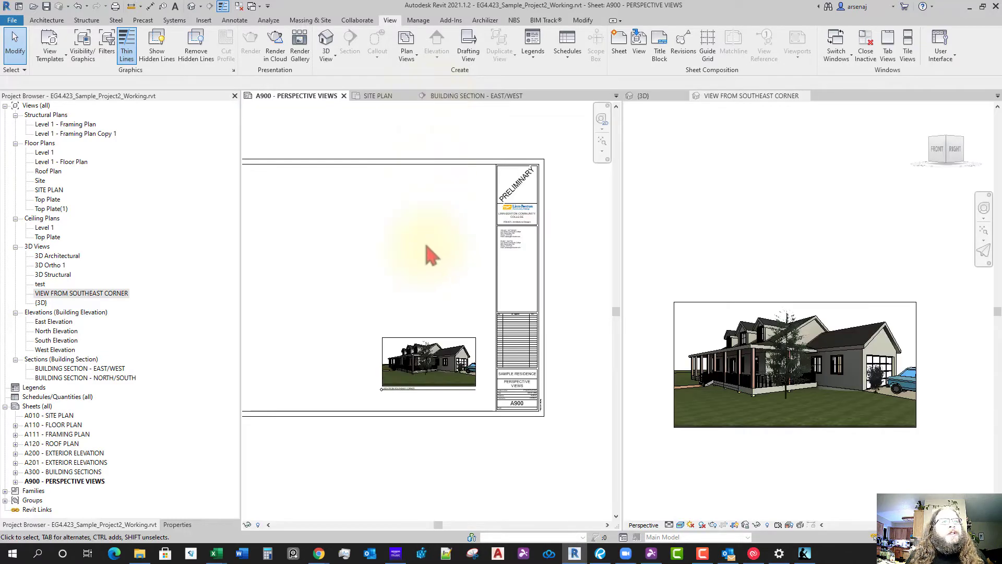
left_click_drag(723, 98, 727, 105)
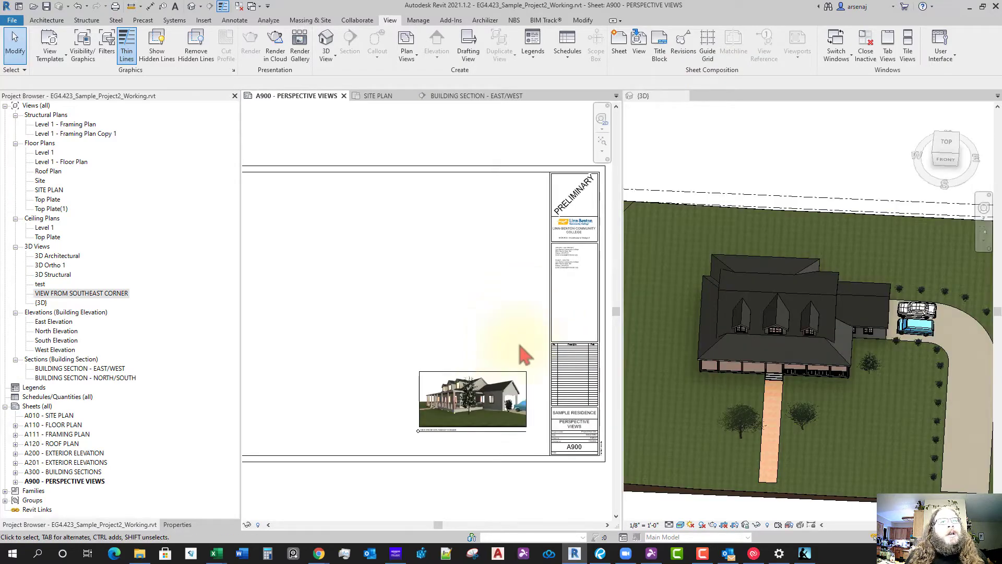
Show the camera of VIEW FROM SOUTHEAST CORNER in the default 3D view of the whole site
middle_click_drag(773, 422, 852, 411, "shift")
scroll(860, 395, "up", 2)
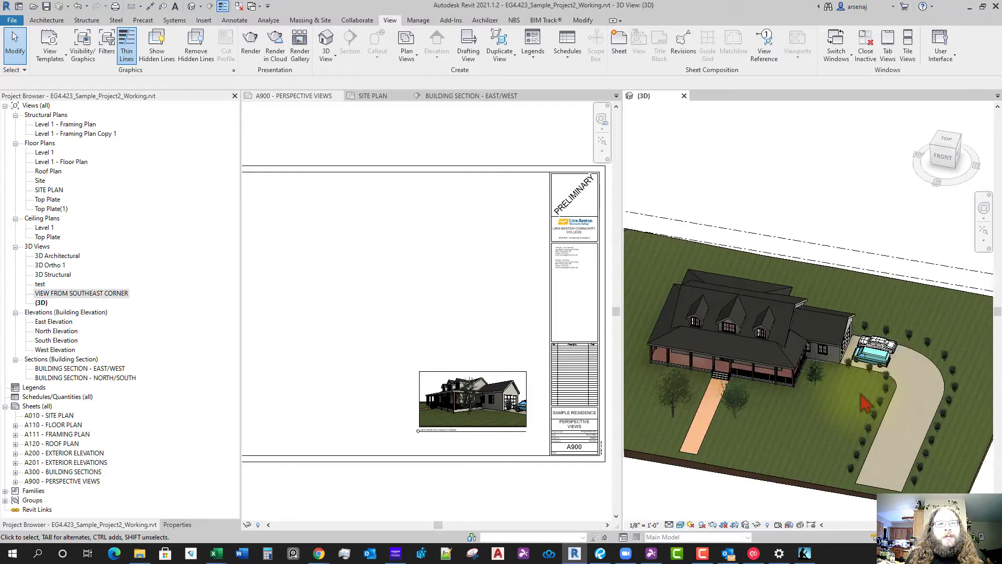
scroll(860, 395, "down", 1)
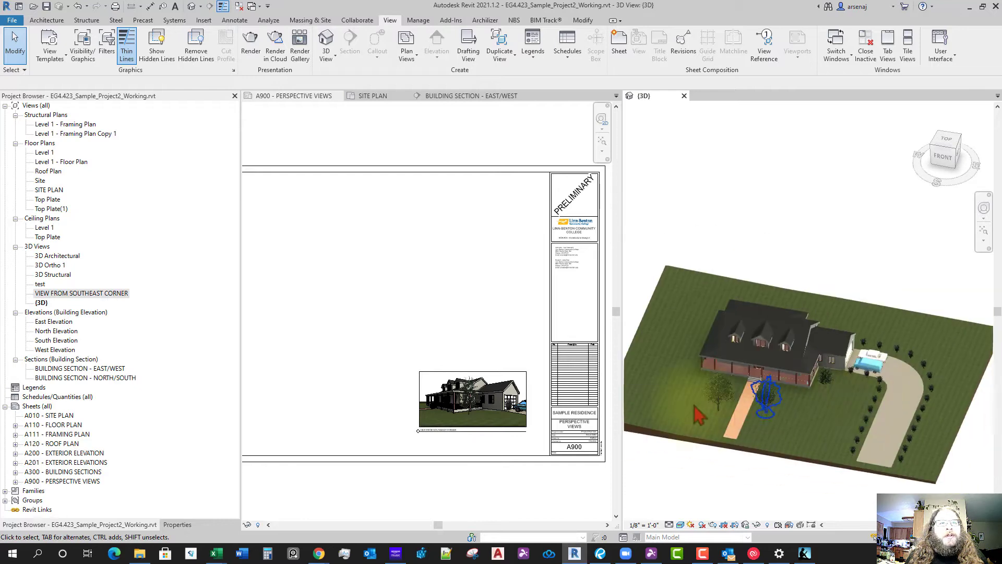
left_click(91, 294)
right_click(95, 296)
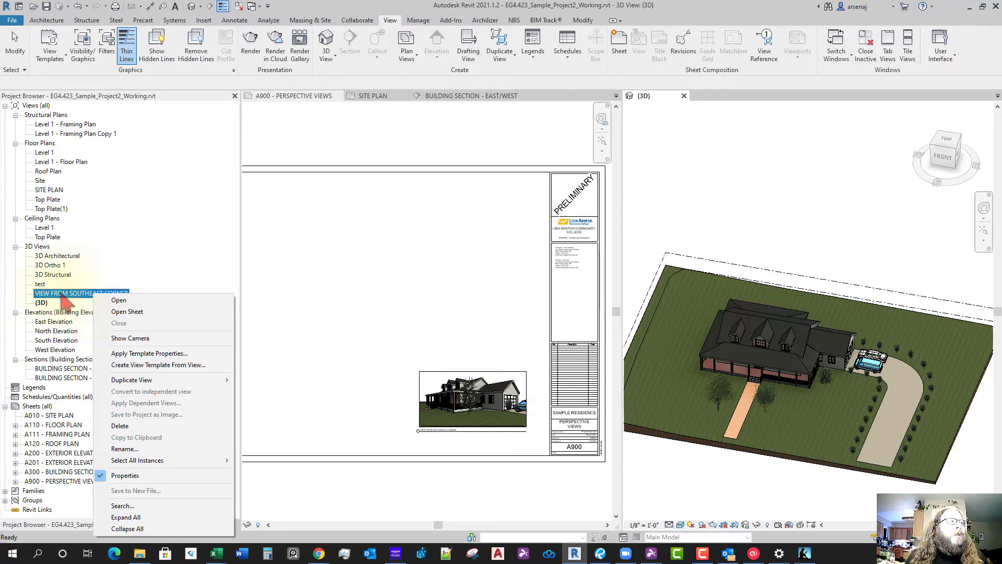
left_click(119, 338)
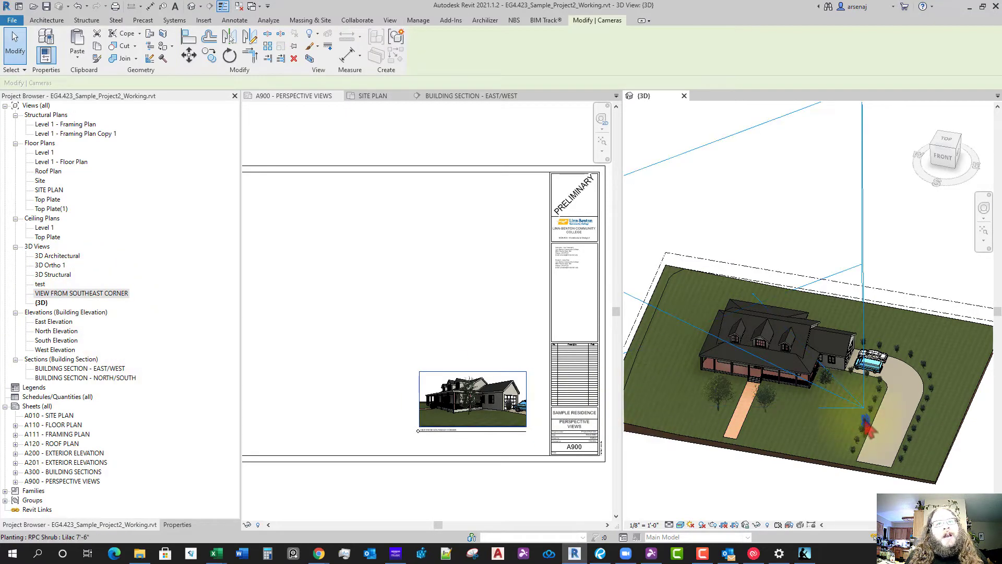
Move the camera toward the driveway in the 3D view, lowering its eye and target elevations to about 0' 11"
scroll(856, 458, "down", 2)
middle_click_drag(857, 462, 873, 429, "shift")
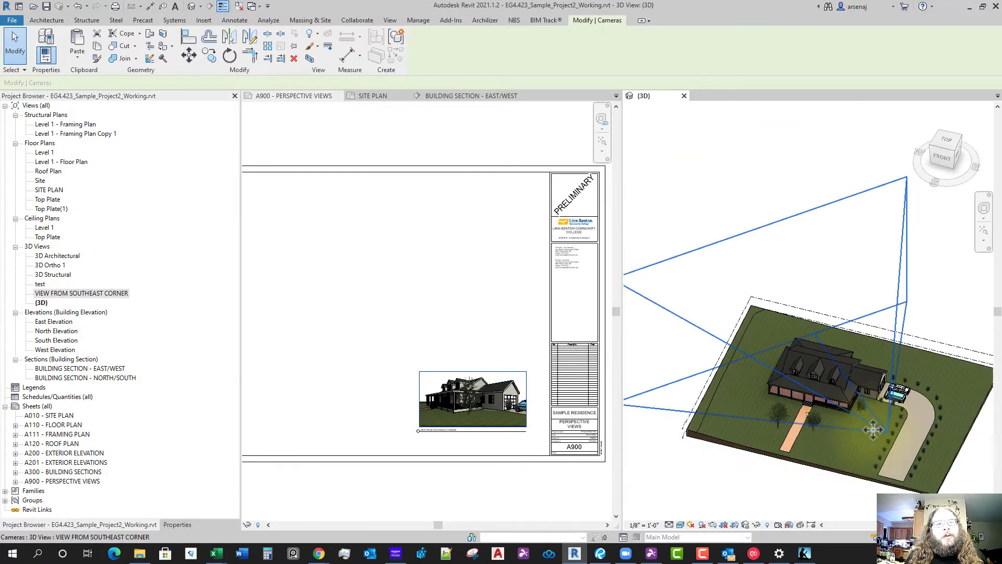
left_click_drag(881, 431, 892, 438)
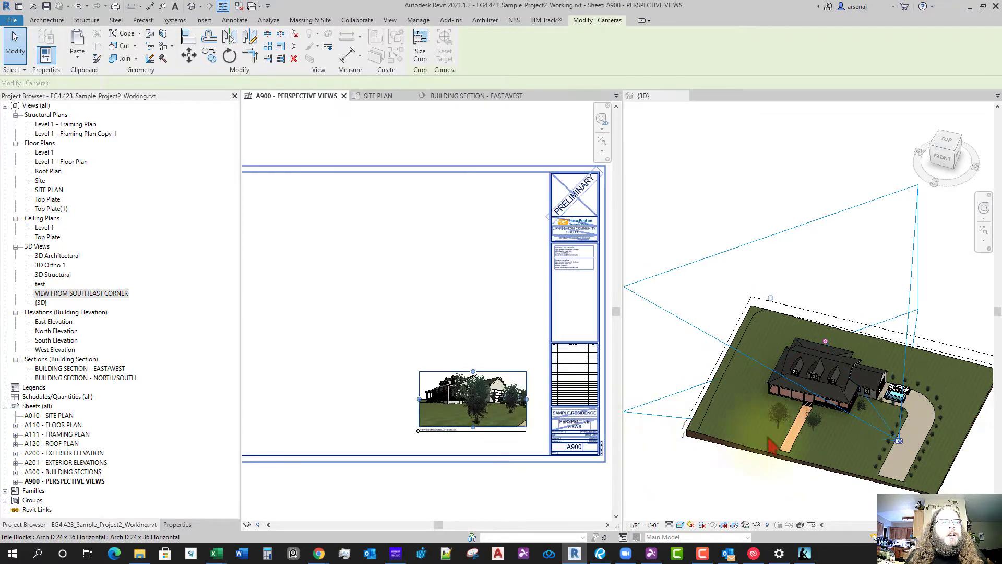
Shorten the camera's far clip offset to about 154' 10" and raise its target elevation to about 11' 10 1/2"
left_click(178, 524)
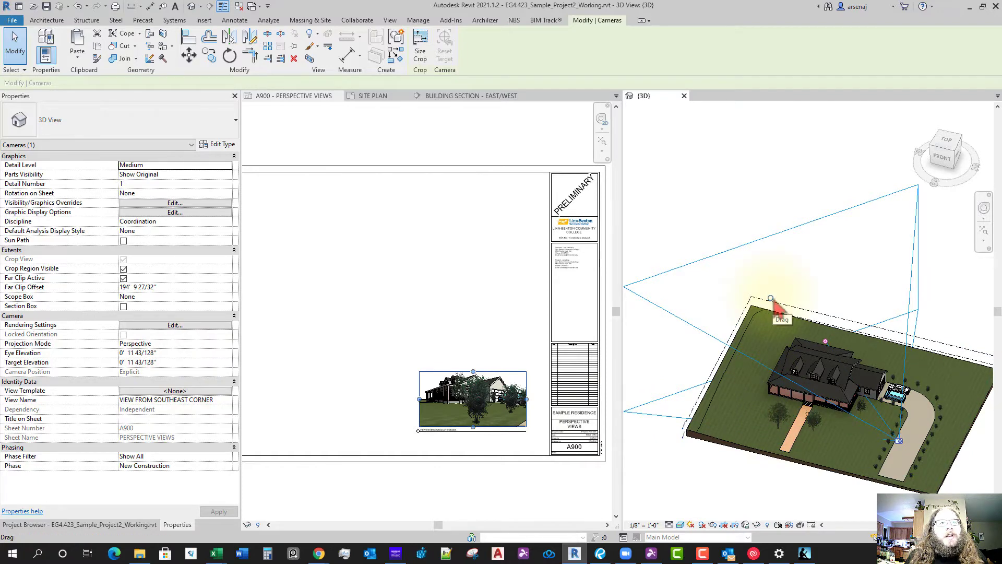
left_click_drag(770, 298, 802, 375)
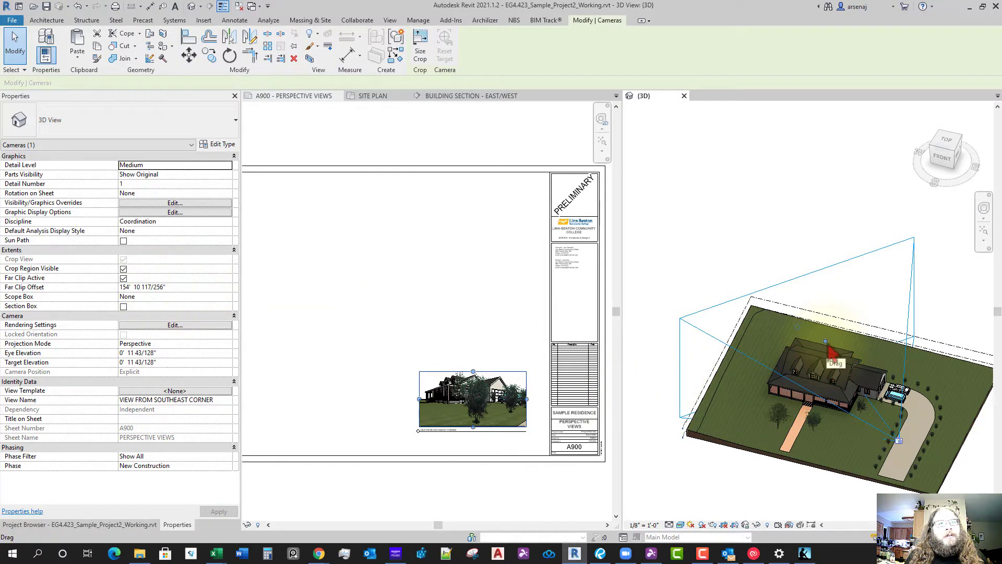
left_click_drag(828, 348, 802, 329)
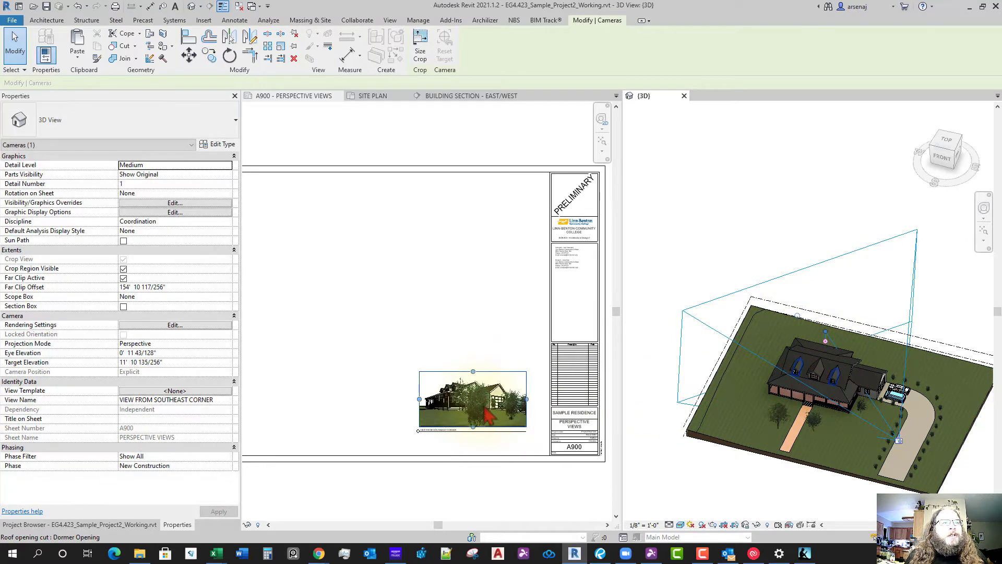
Lower the camera's target elevation to about -11' 6 1/2" and move the eye closer to the house, at about 3' 4 1/2" elevation
left_click_drag(825, 333, 826, 354)
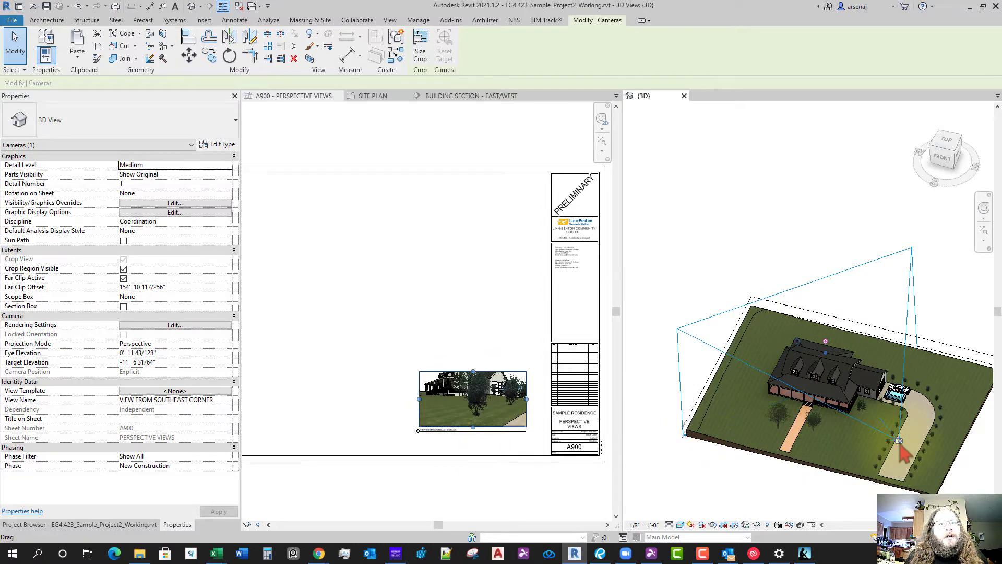
left_click_drag(899, 440, 885, 420)
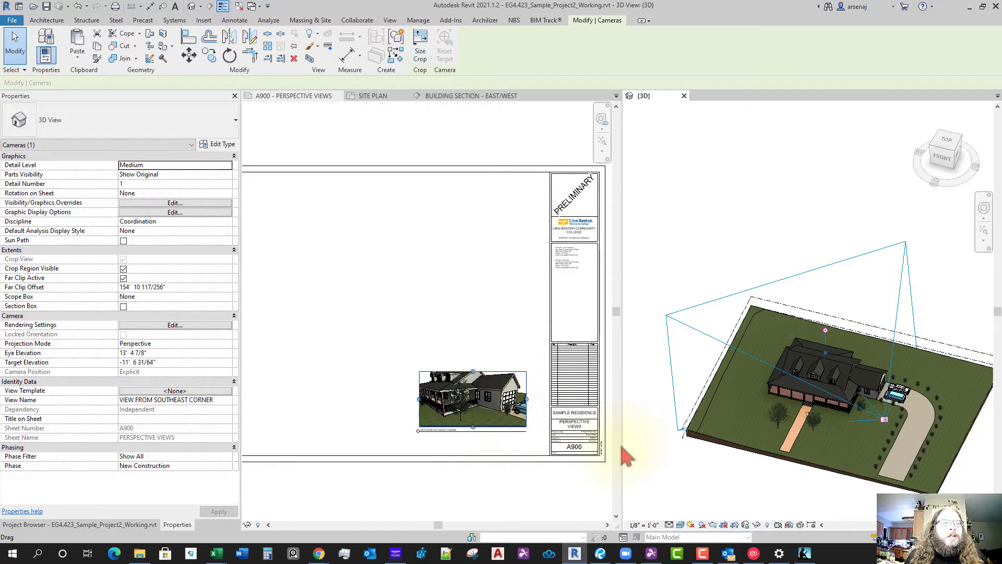
left_click_drag(886, 424, 886, 440)
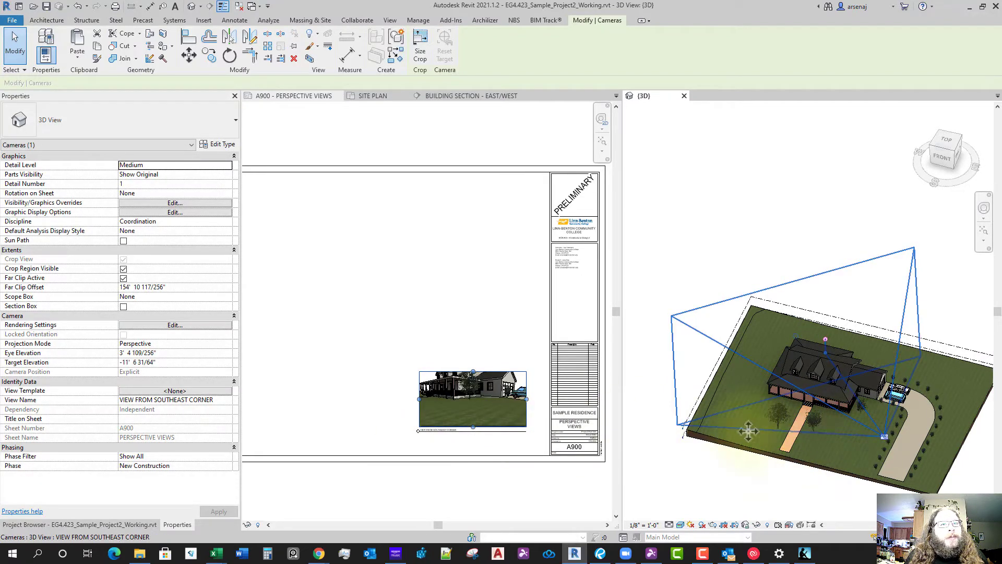
Set the camera's eye elevation to 6' 0" and raise its target elevation to about 1' 2 3/4"
left_click(173, 355)
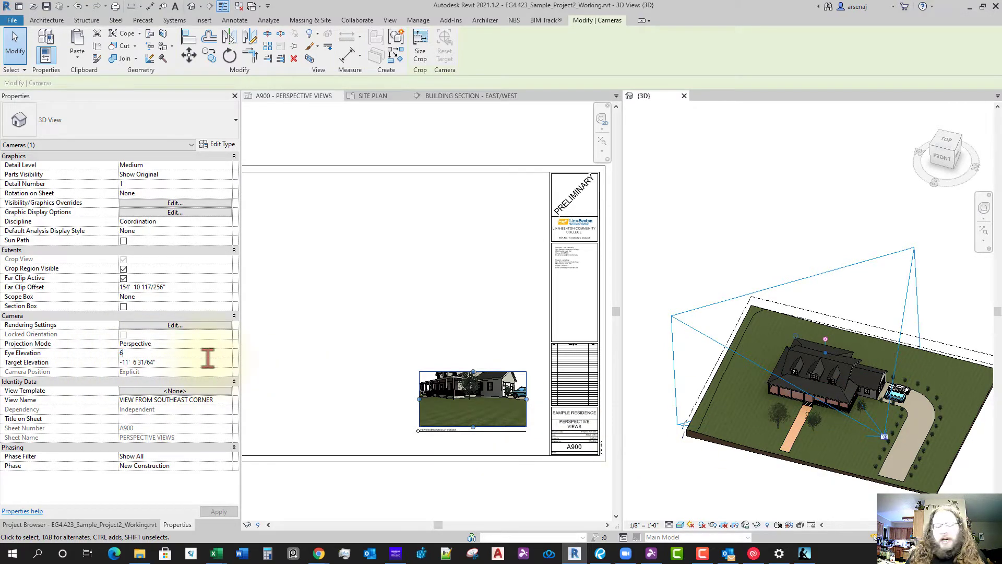
key("Return")
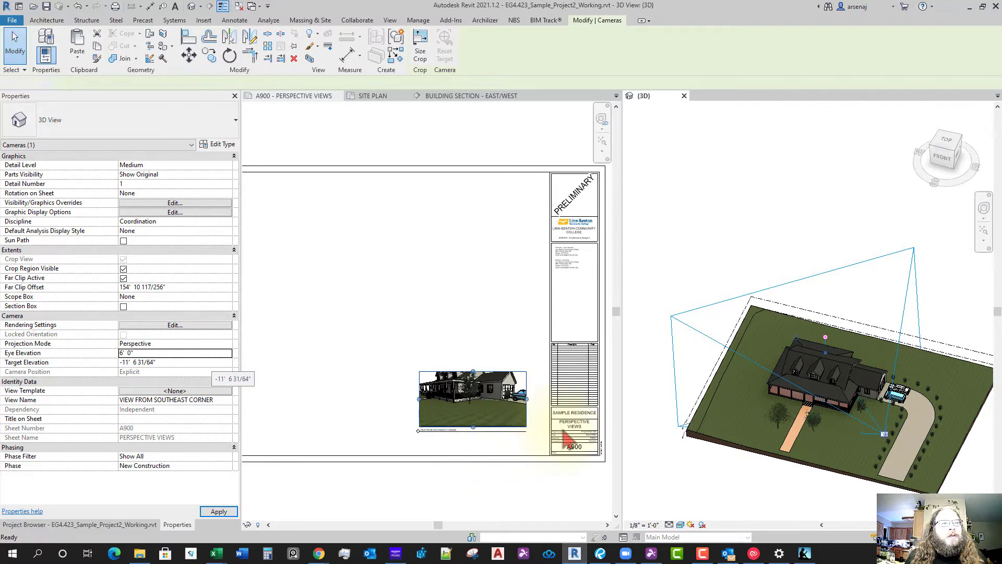
left_click(829, 349)
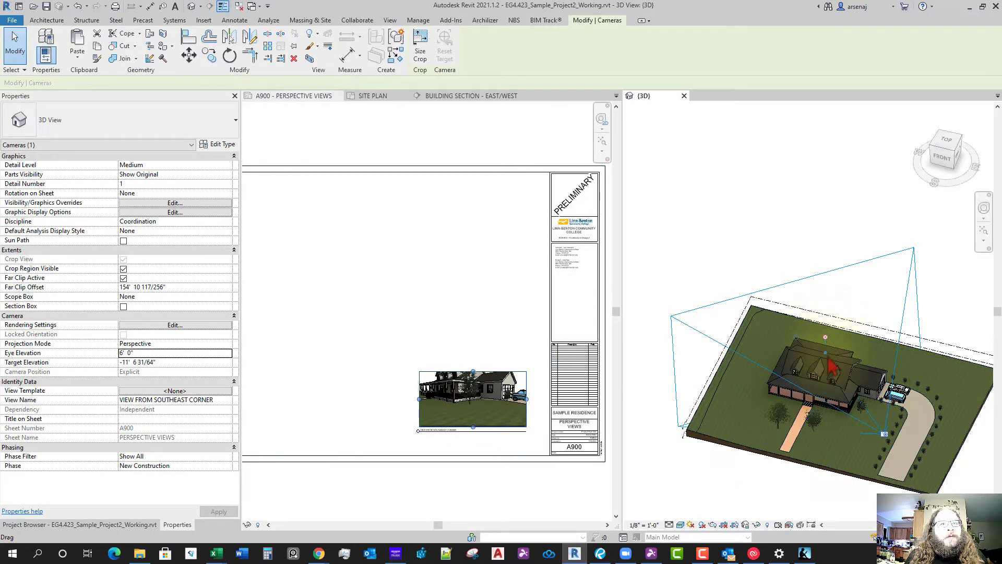
left_click_drag(832, 367, 831, 388)
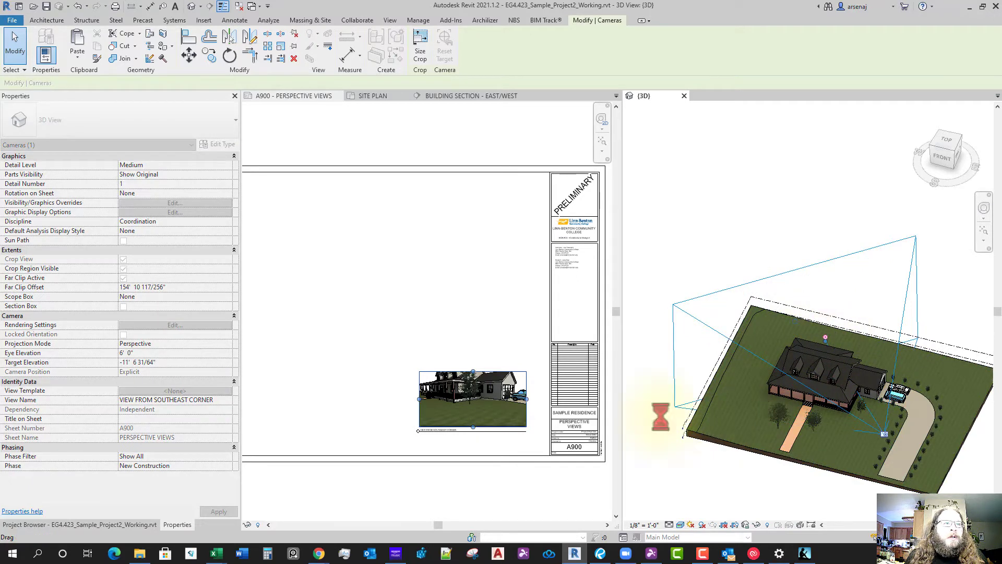
left_click(511, 449)
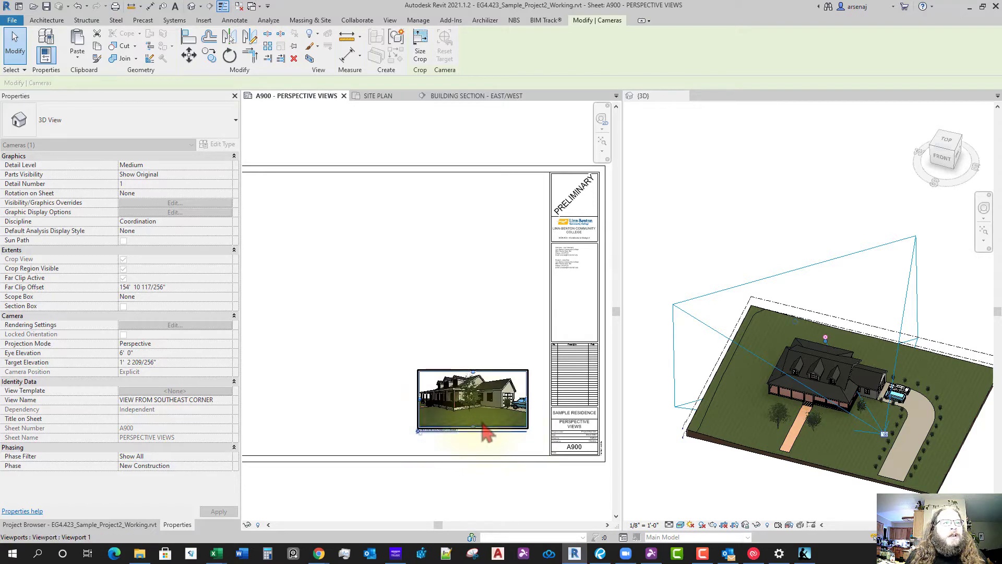
scroll(472, 433, "up", 3)
scroll(488, 425, "down", 1)
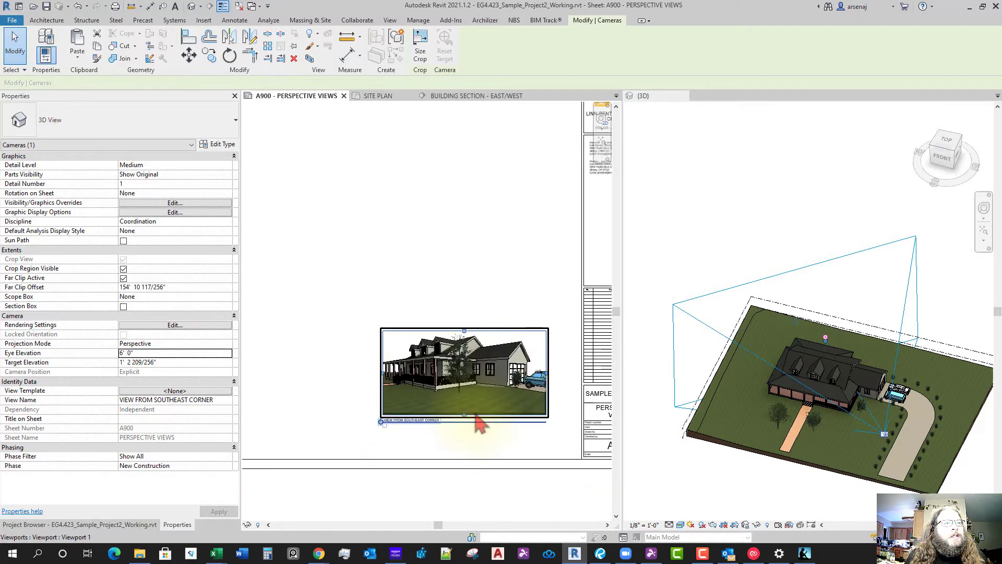
Activate the perspective viewport on sheet A900 and change its projection mode to Orthographic
double_click(491, 405)
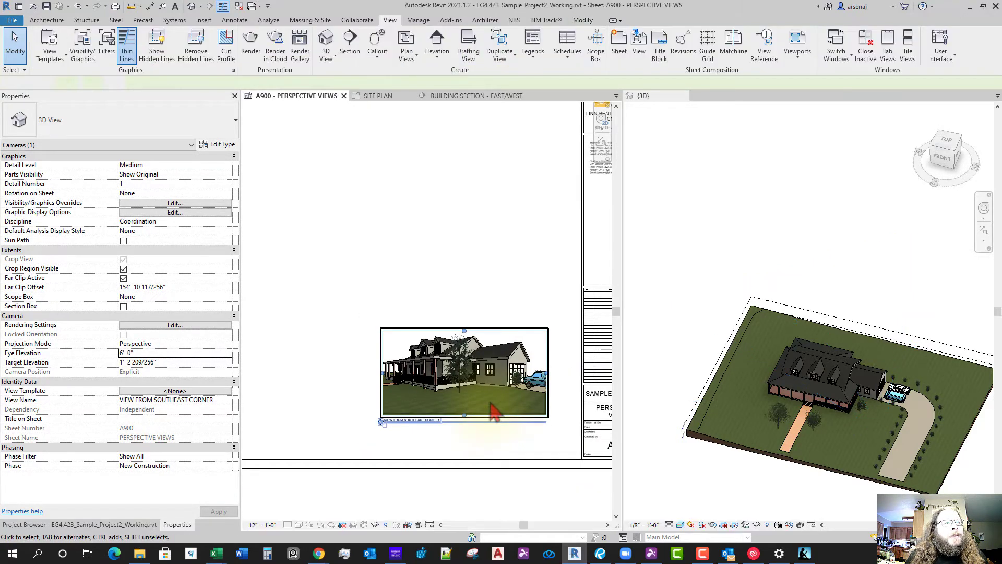
scroll(459, 397, "down", 2)
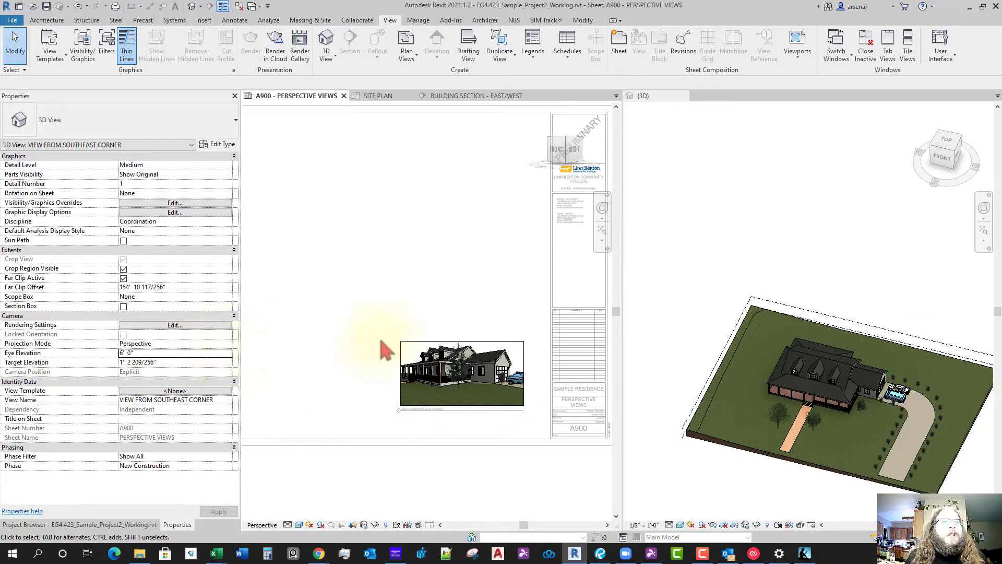
left_click(694, 248)
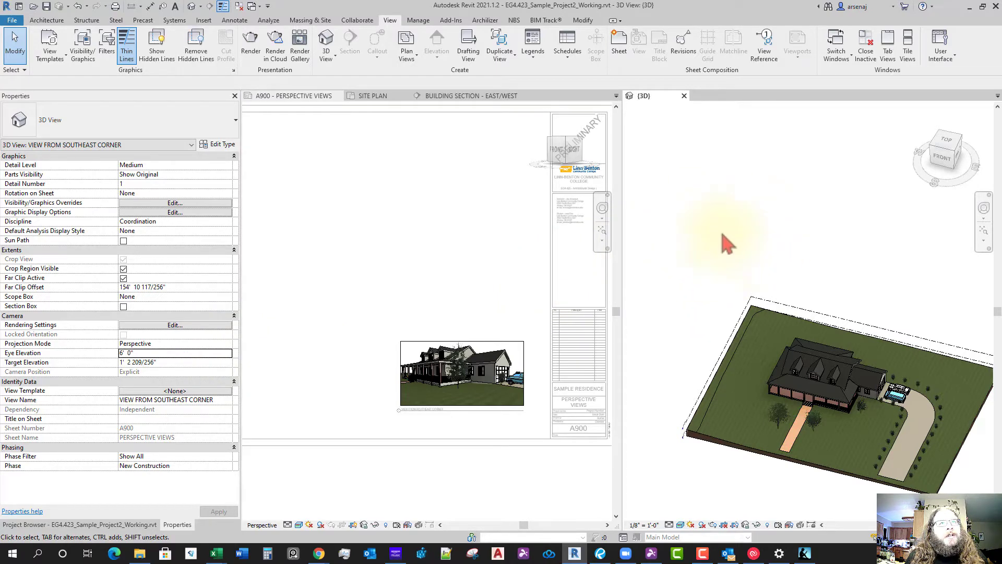
left_click(462, 298)
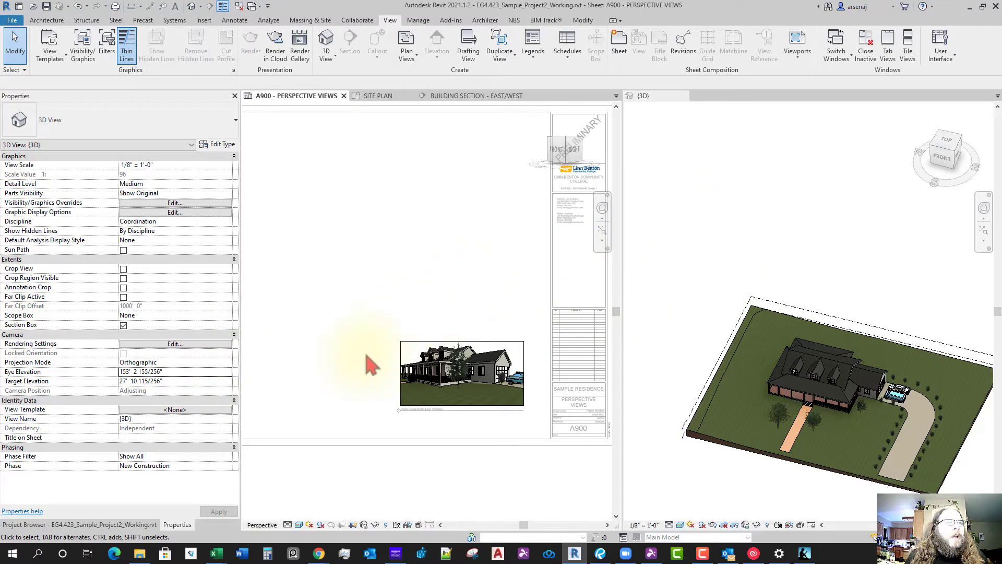
scroll(360, 373, "down", 1)
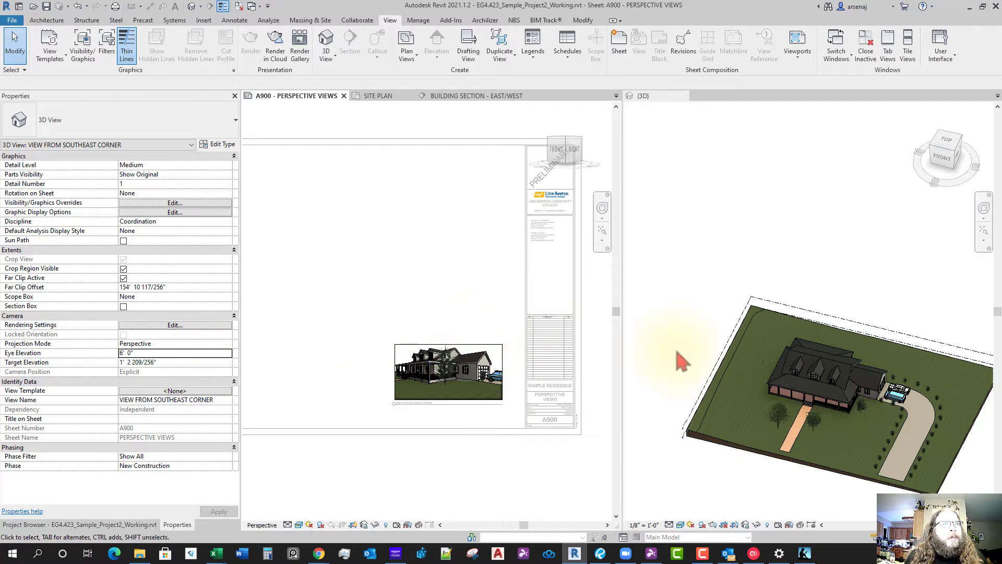
left_click(227, 345)
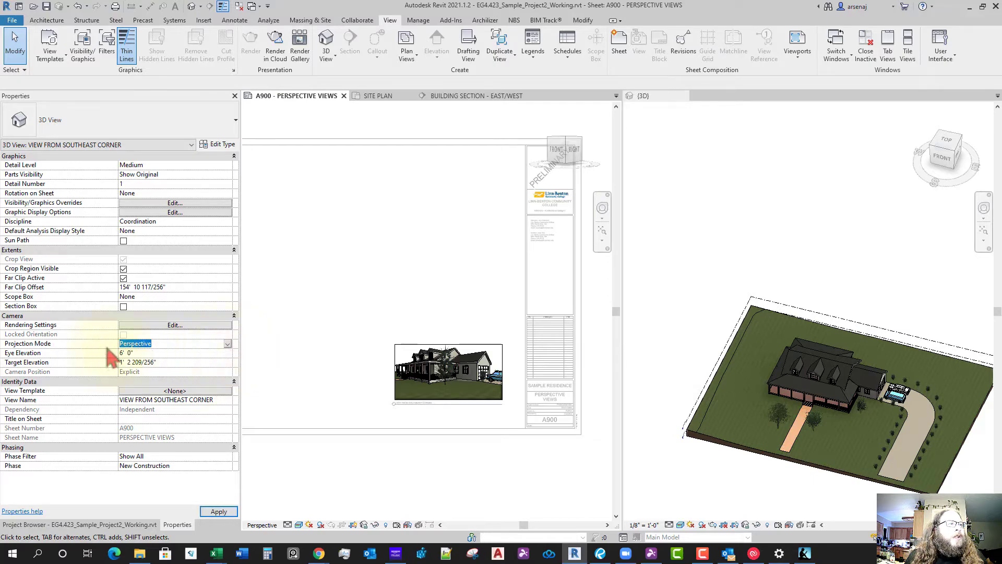
left_click(228, 345)
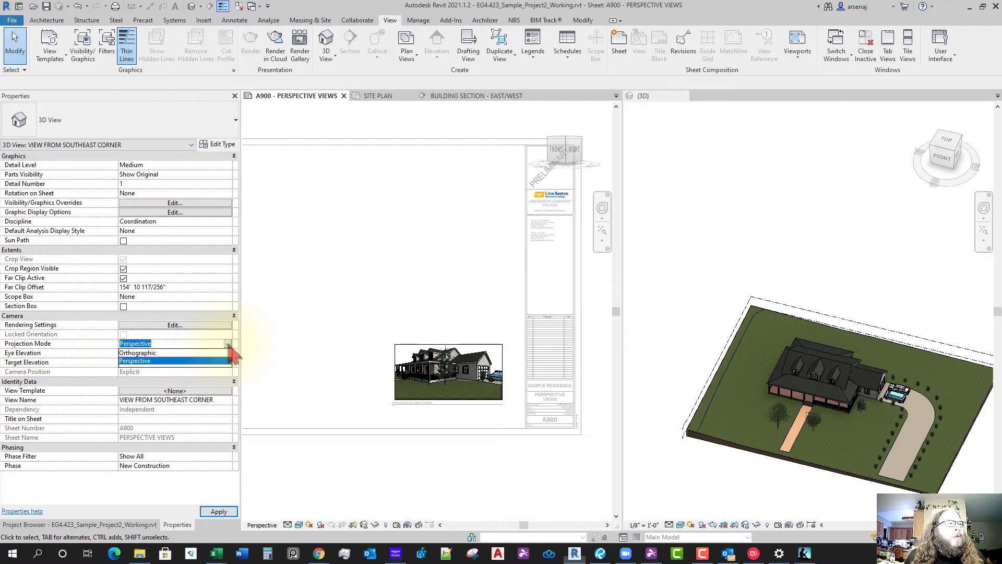
left_click(200, 353)
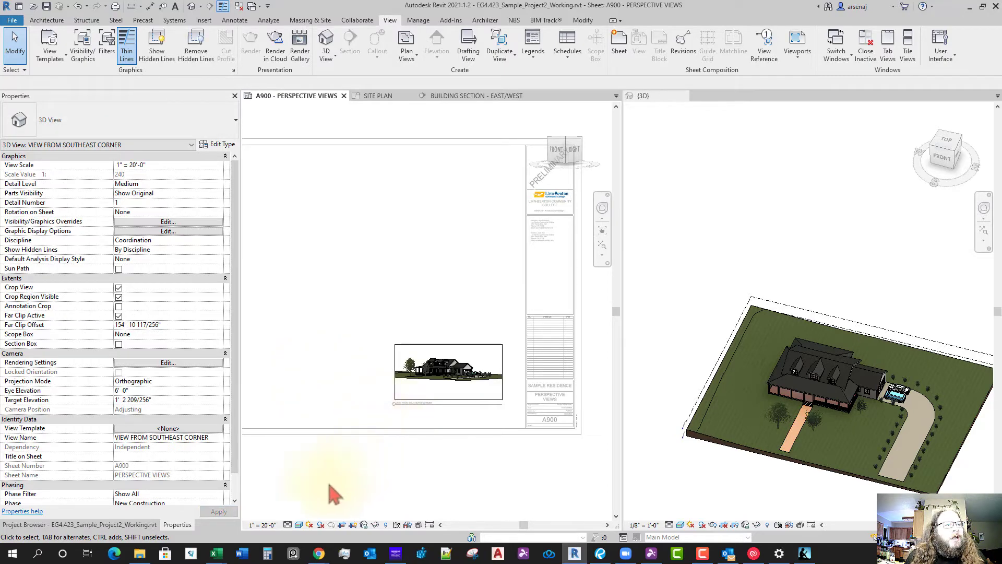
Set the view scale to 1/8" = 1'-0" and return the projection mode to Perspective
left_click(268, 525)
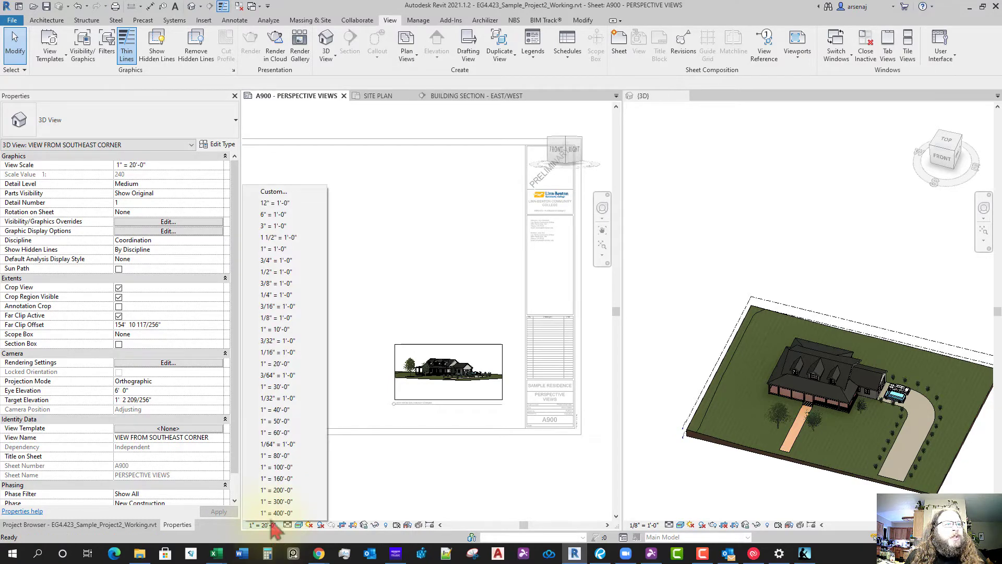
left_click(287, 319)
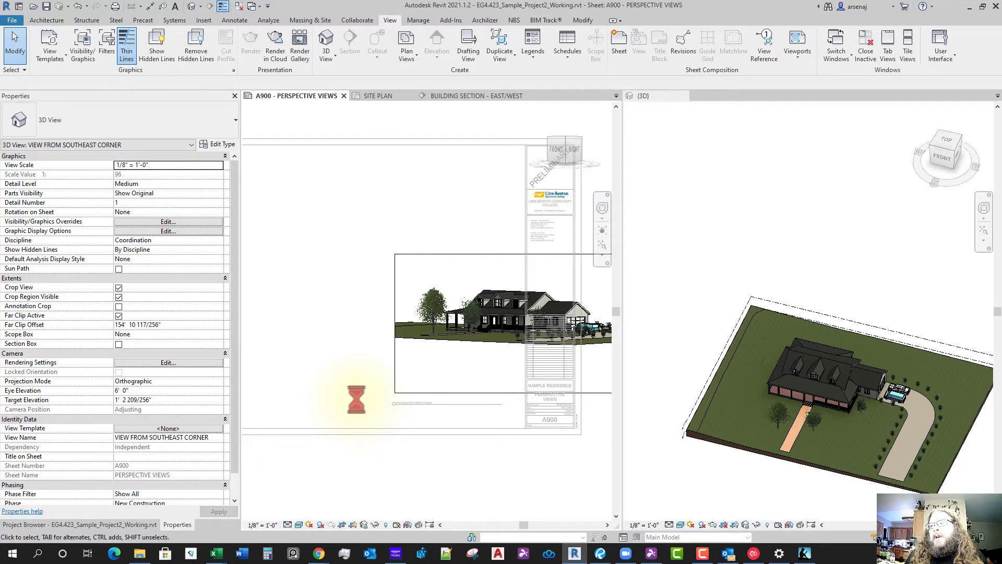
left_click(219, 382)
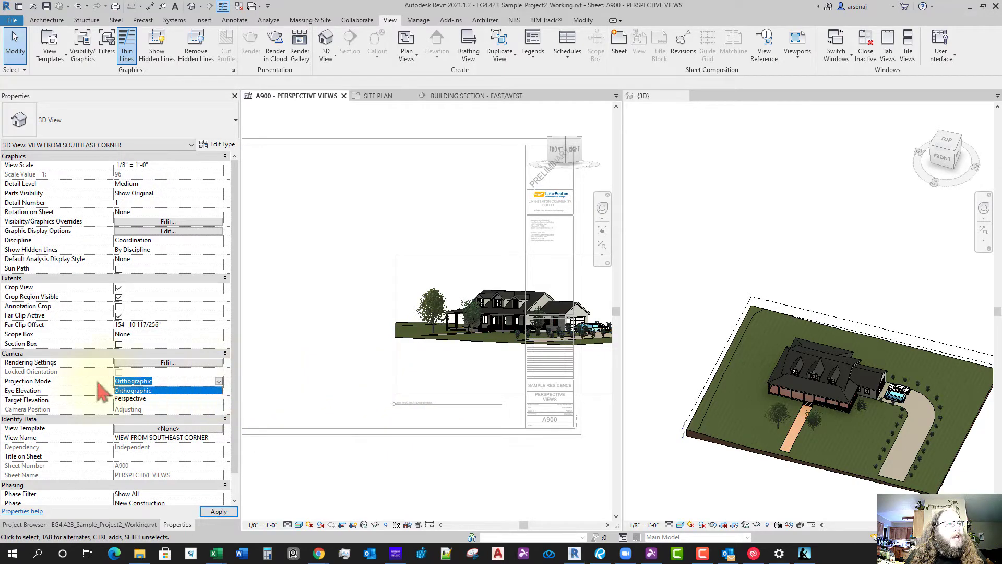
left_click(214, 398)
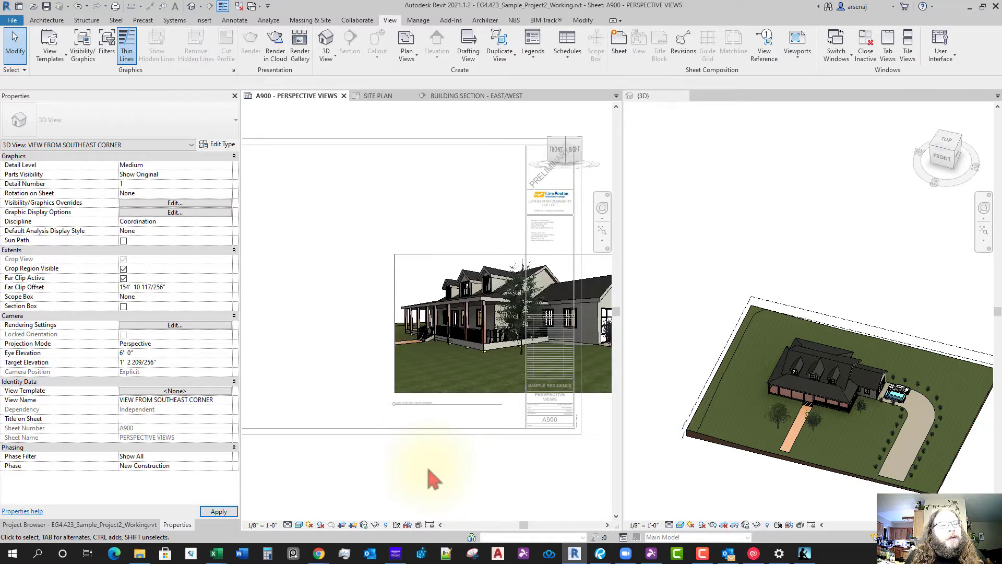
Deactivate the view and move the enlarged viewport inside the sheet border, just beside the title block
mouse_move(474, 481)
middle_mouse_down()
mouse_move(428, 475)
mouse_move(453, 480)
mouse_move(458, 470)
middle_mouse_up()
scroll(434, 469, "down", 1)
scroll(458, 471, "down", 1)
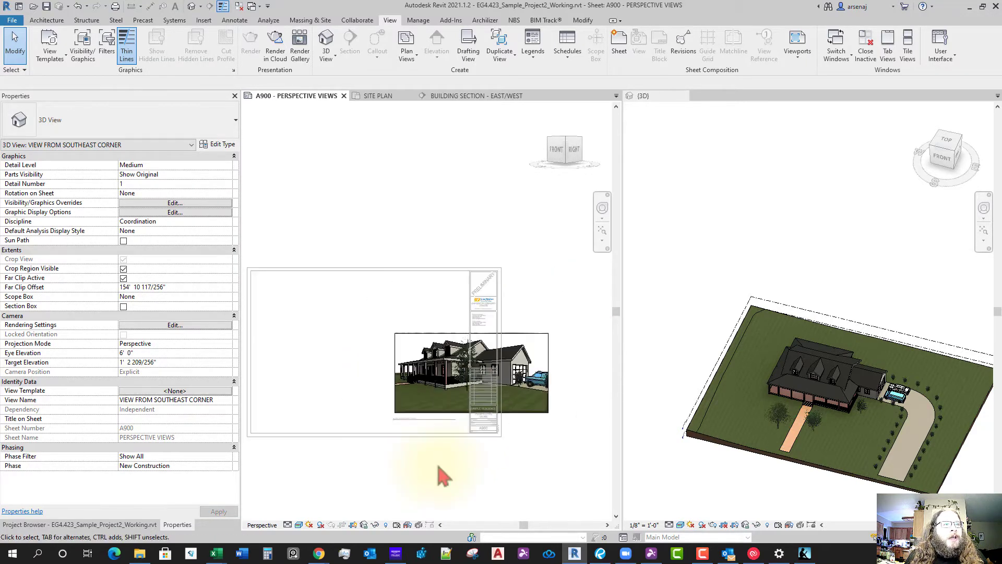
double_click(438, 464)
left_click_drag(437, 391, 359, 404)
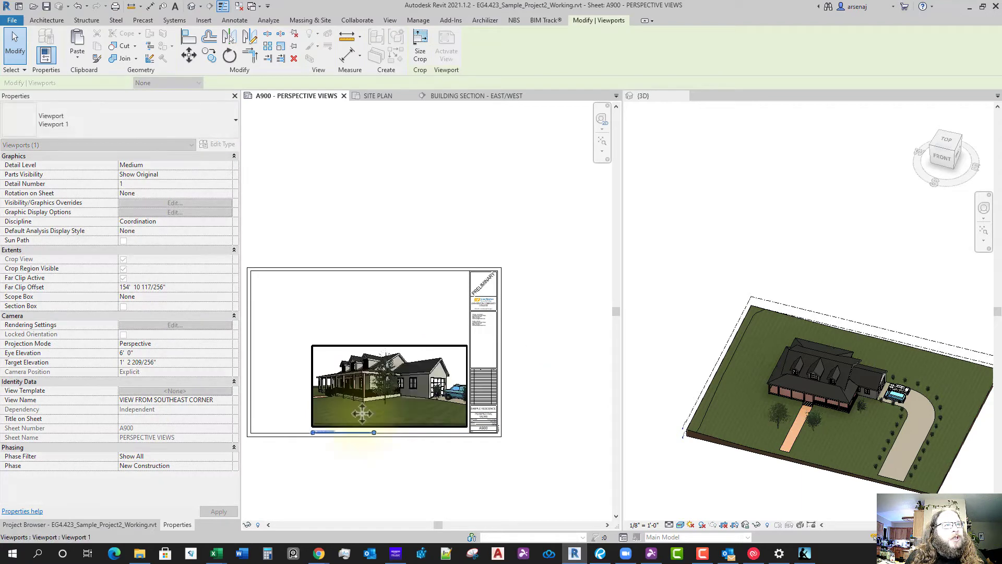
Activate the viewport again and delete the vehicle parked on the driveway in front of the garage
scroll(418, 460, "up", 3)
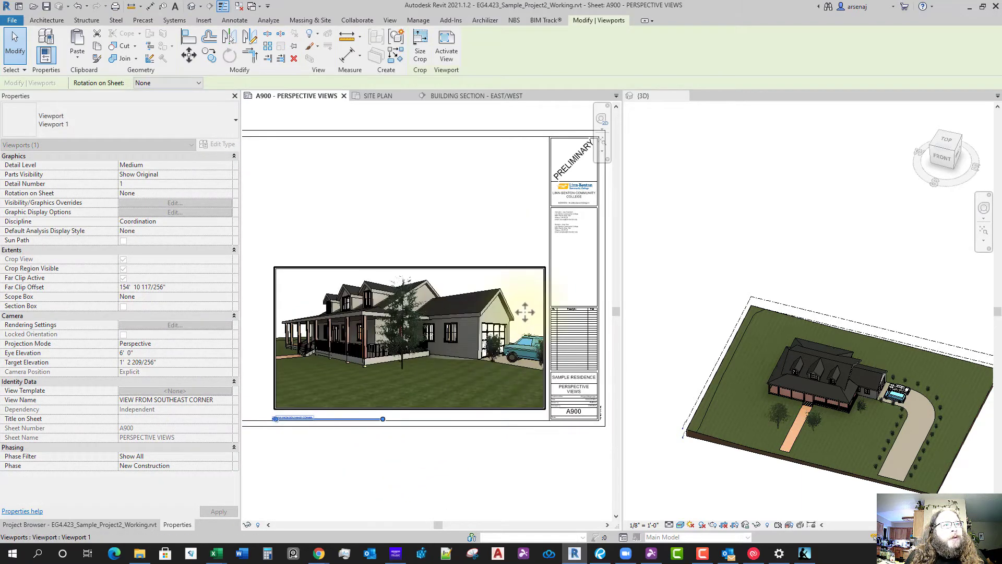
double_click(505, 335)
scroll(532, 334, "up", 2)
left_click(549, 334)
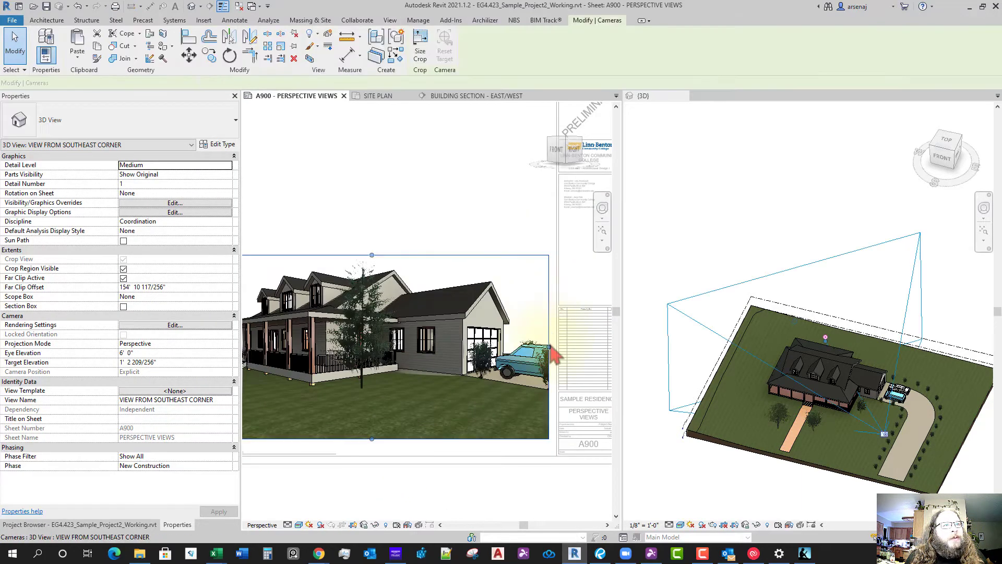
left_click(528, 373)
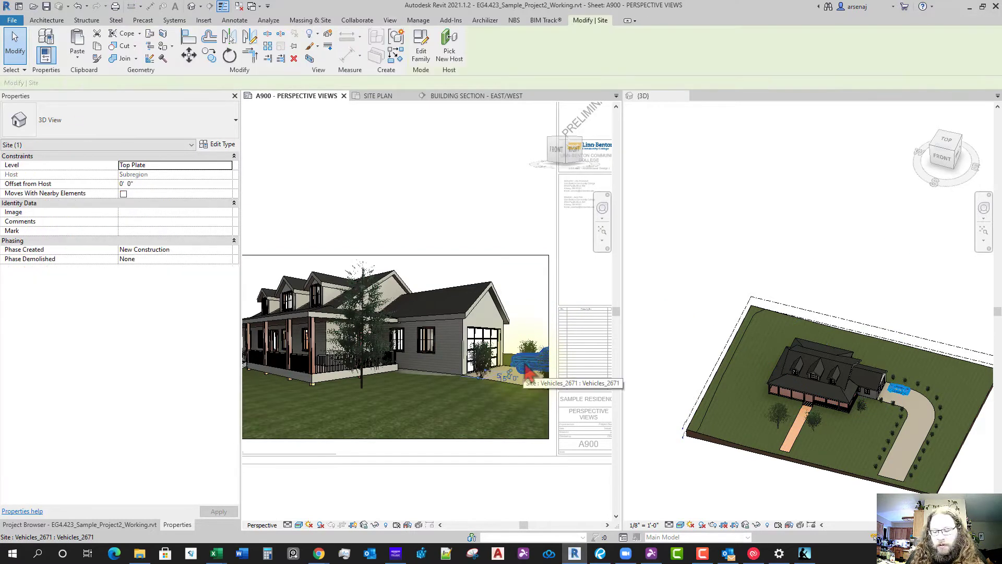
key("Delete")
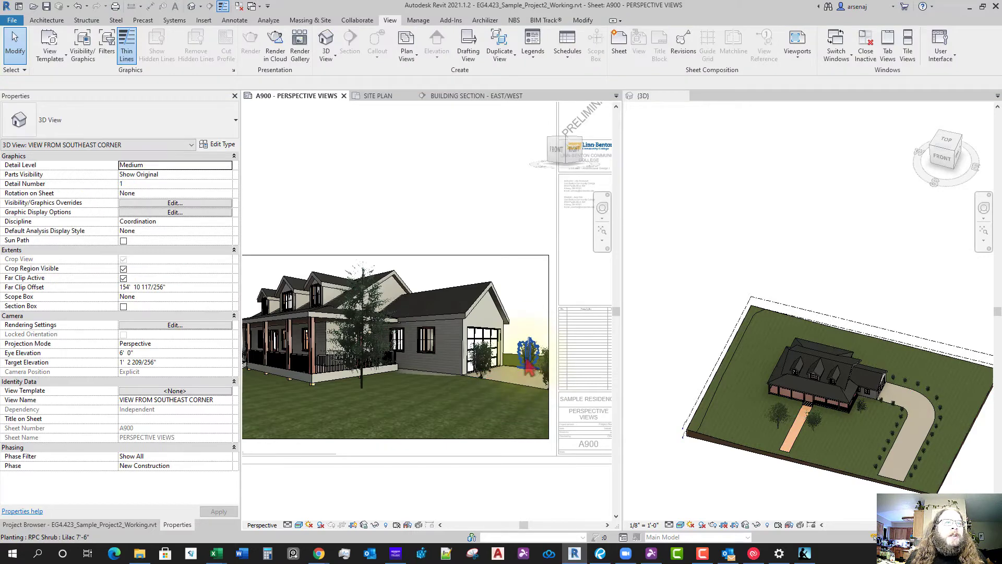
Crop the perspective view tighter by pulling in its driveway-side edge and raising its lower edge over the lawn
left_click(550, 332)
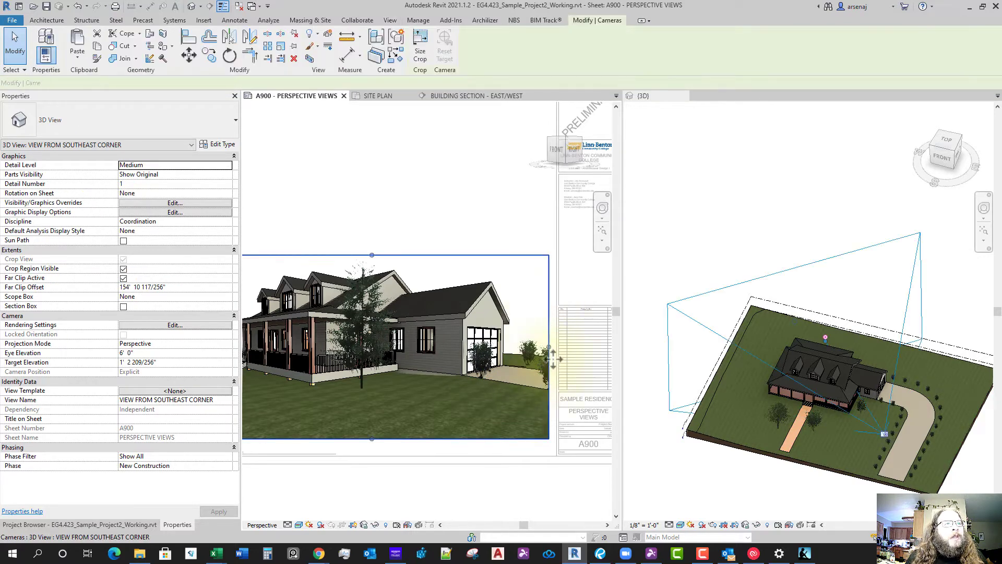
left_click_drag(546, 345, 517, 345)
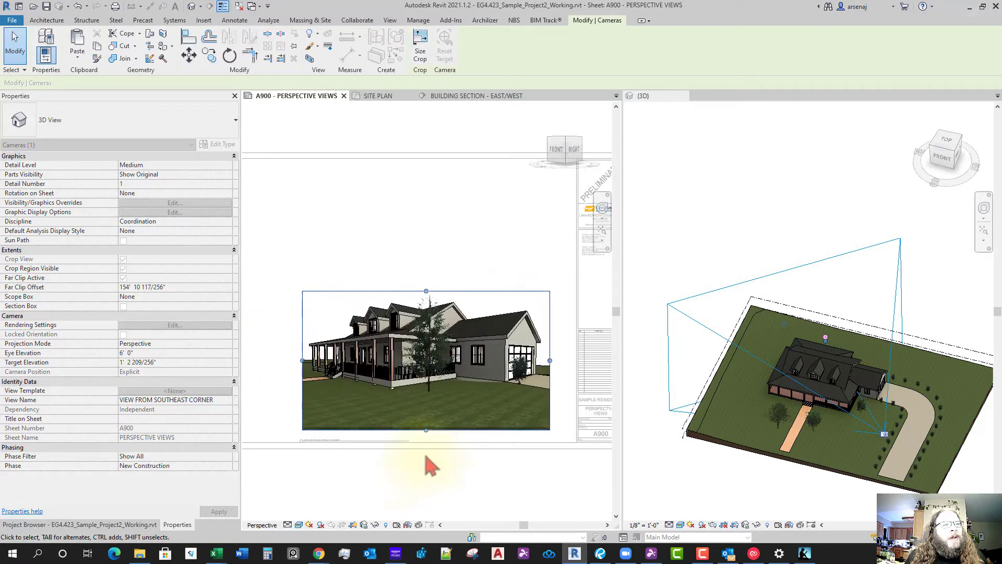
left_click_drag(427, 425, 417, 392)
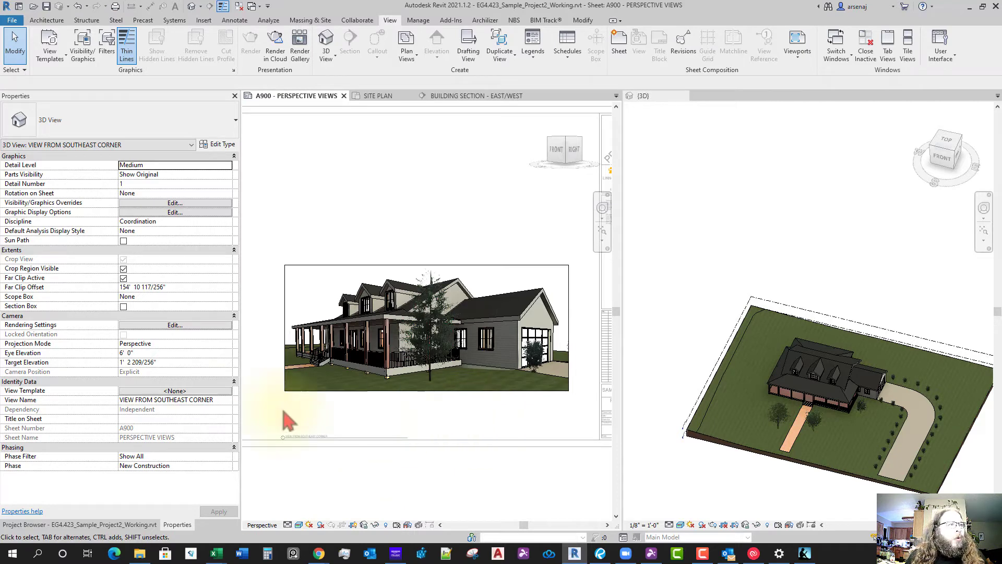
Hide the crop region of VIEW FROM SOUTHEAST CORNER and set its visual style to Realistic
left_click(123, 269)
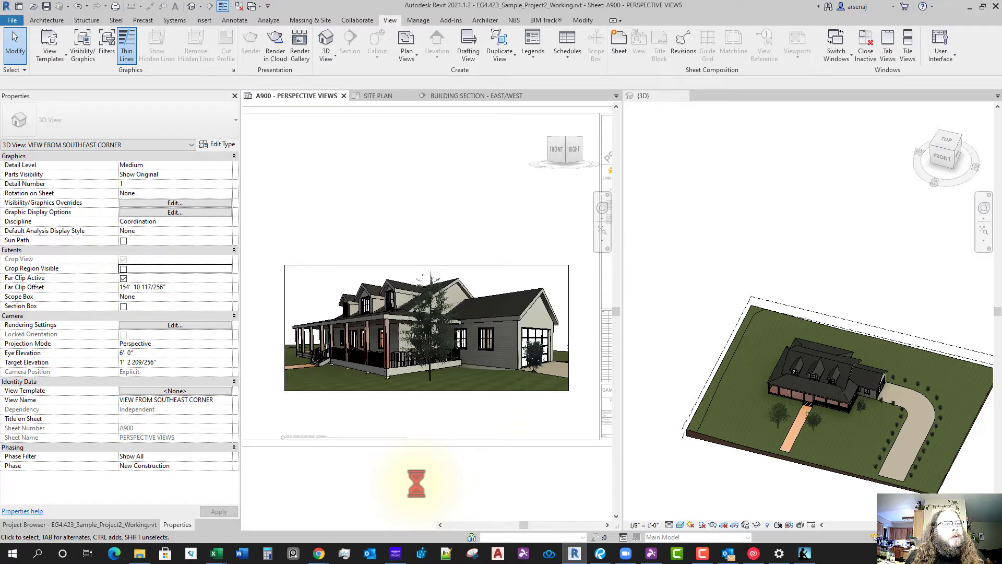
right_click(426, 417)
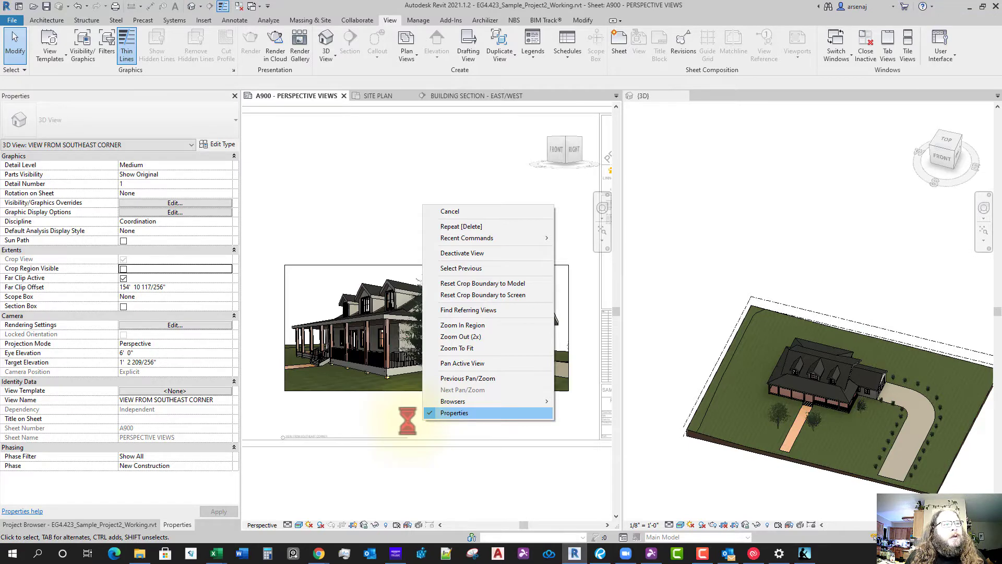
left_click(407, 420)
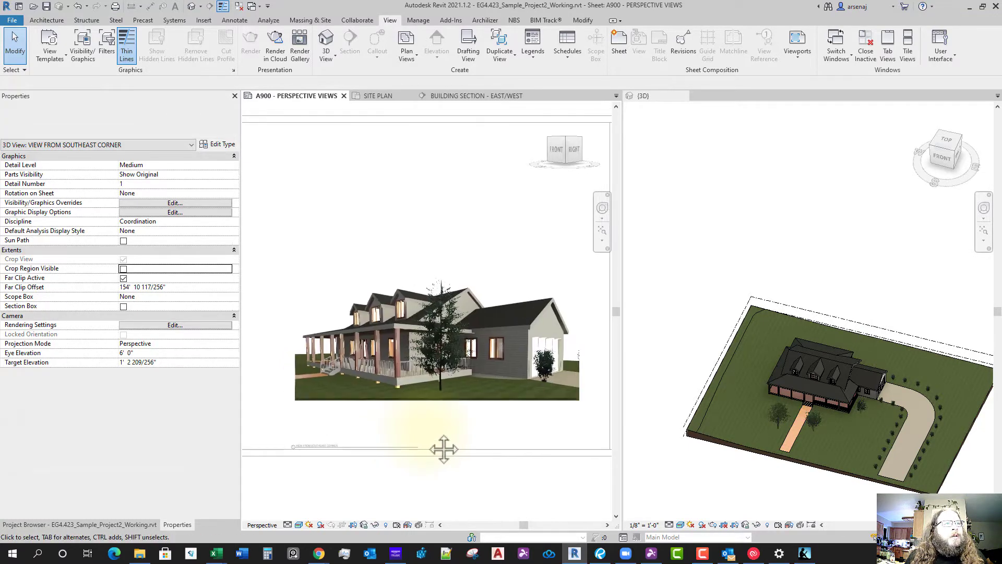
left_click(299, 526)
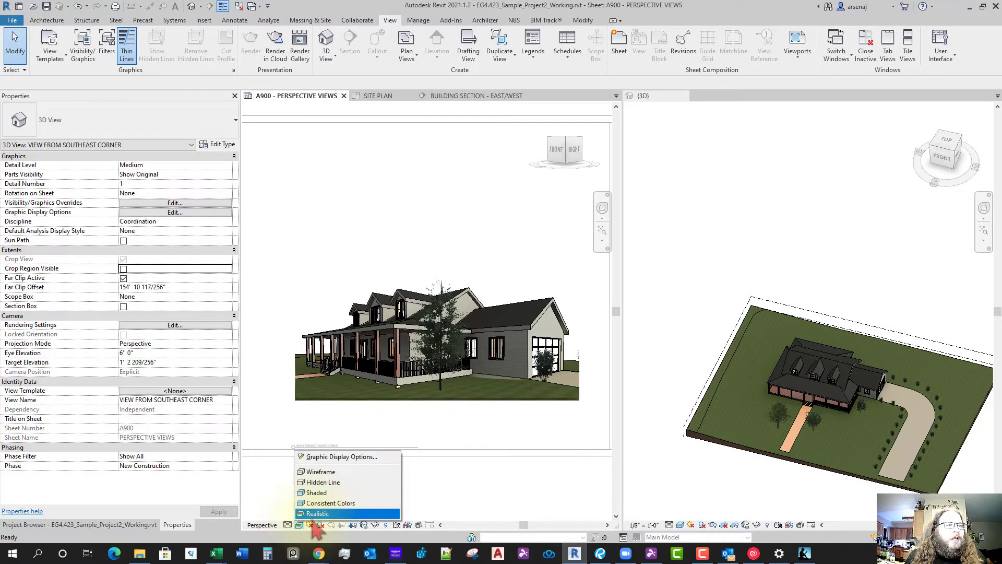
left_click(322, 517)
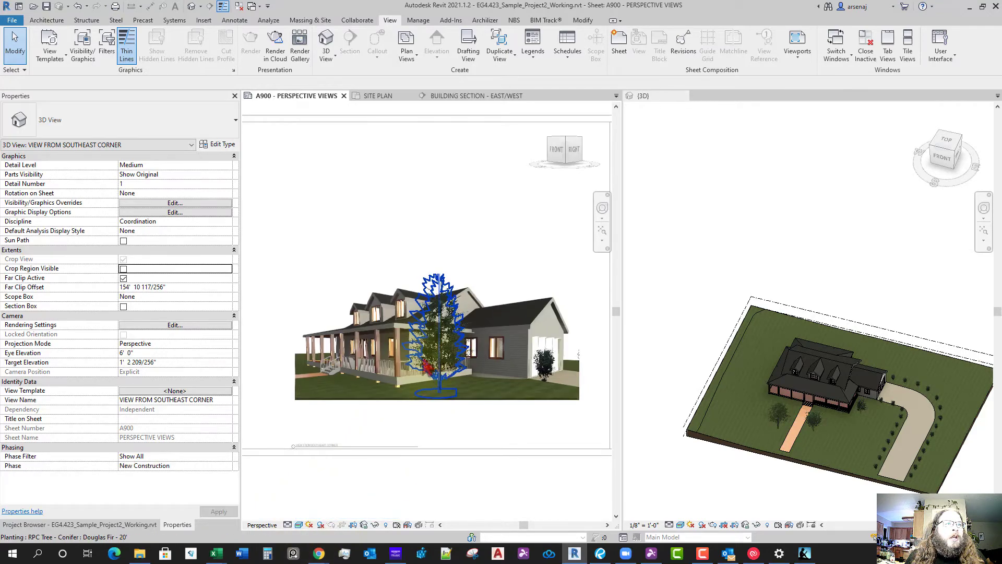
Examine the Realistic perspective view up close: the porch posts and railings, dormer windows, siding and the conifer
scroll(418, 417, "up", 5)
scroll(416, 403, "up", 5)
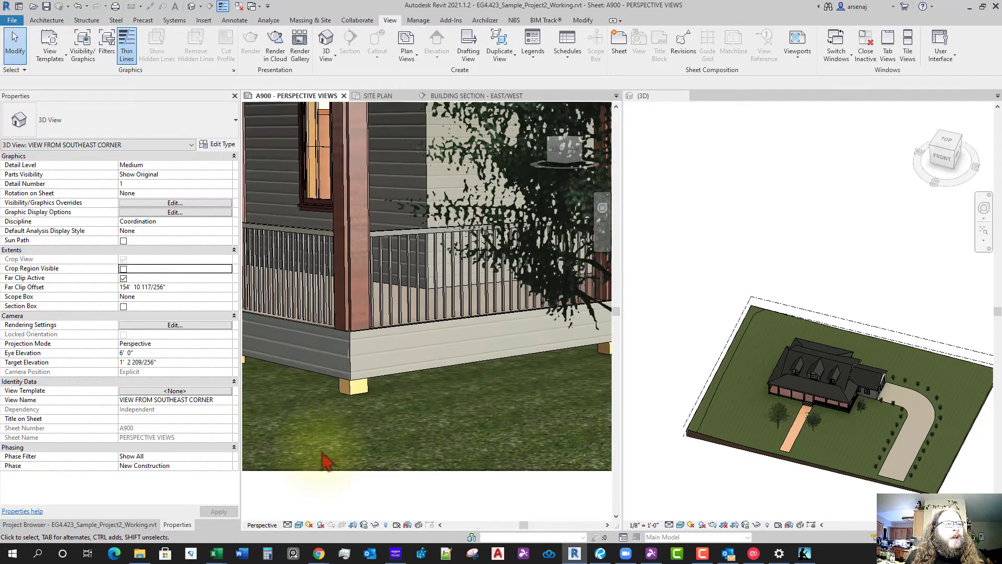
scroll(322, 453, "down", 1)
middle_click_drag(413, 369, 440, 472)
scroll(440, 472, "down", 1)
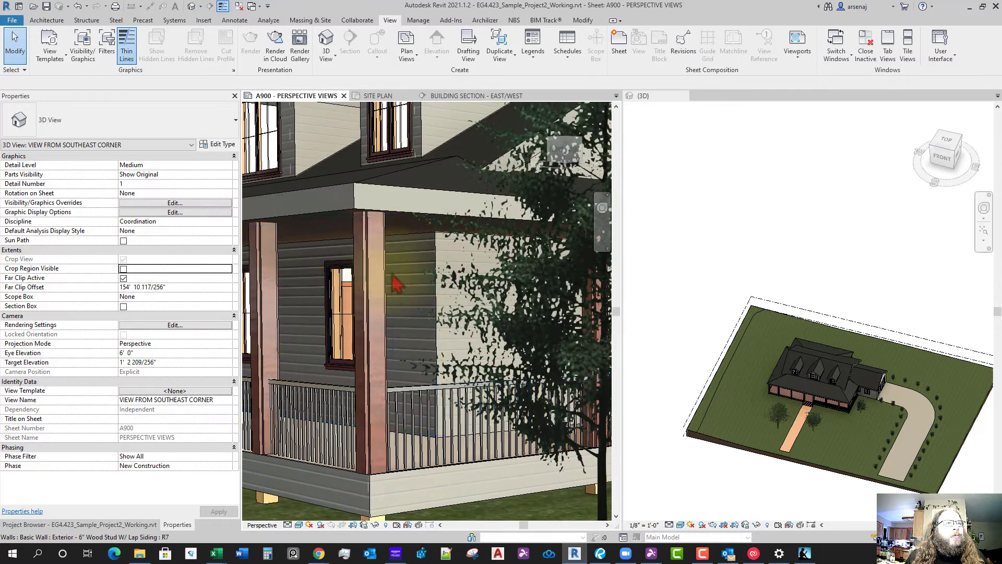
scroll(396, 284, "down", 1)
middle_click_drag(410, 381, 409, 525)
scroll(437, 256, "up", 2)
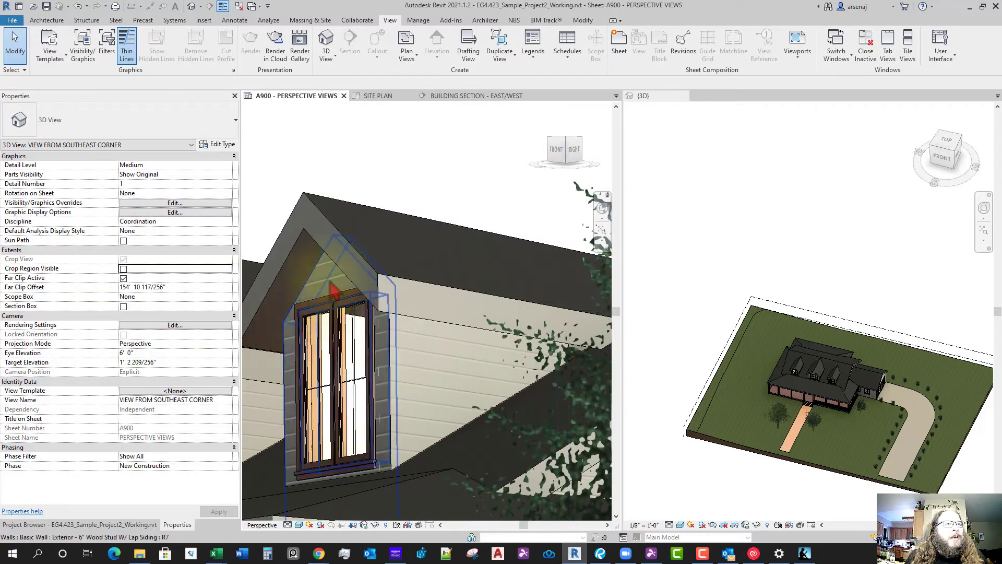
scroll(431, 386, "down", 2)
scroll(476, 441, "down", 3)
scroll(431, 386, "up", 4)
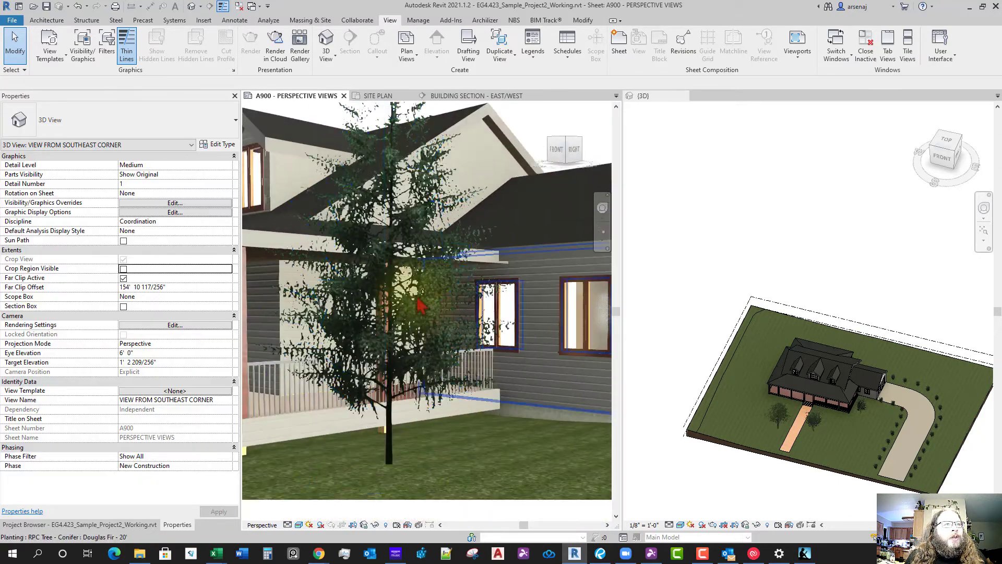
scroll(430, 387, "down", 3)
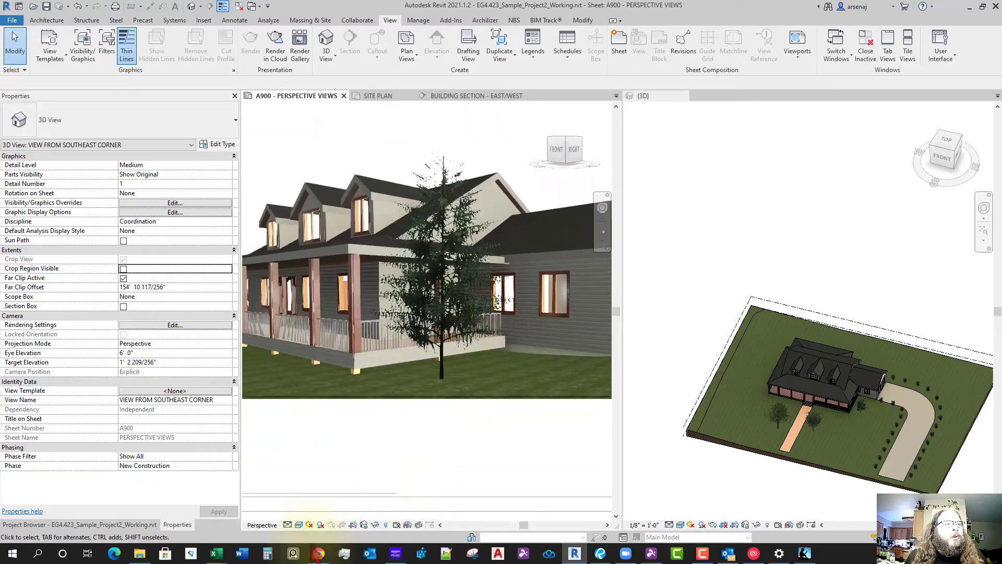
Switch the perspective view to the Consistent Colors visual style and look over the house and the tree
left_click(299, 524)
left_click(315, 503)
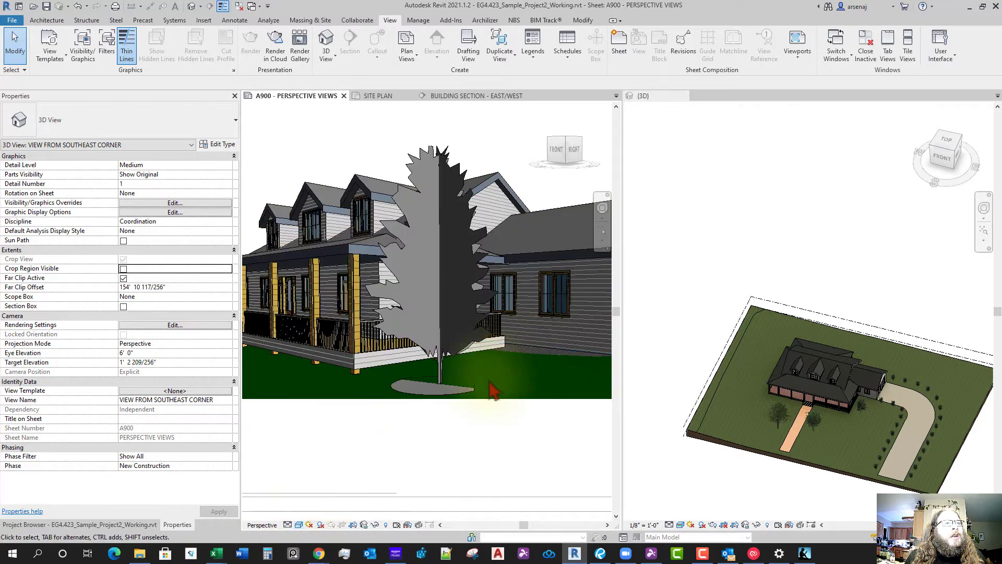
scroll(426, 301, "down", 3)
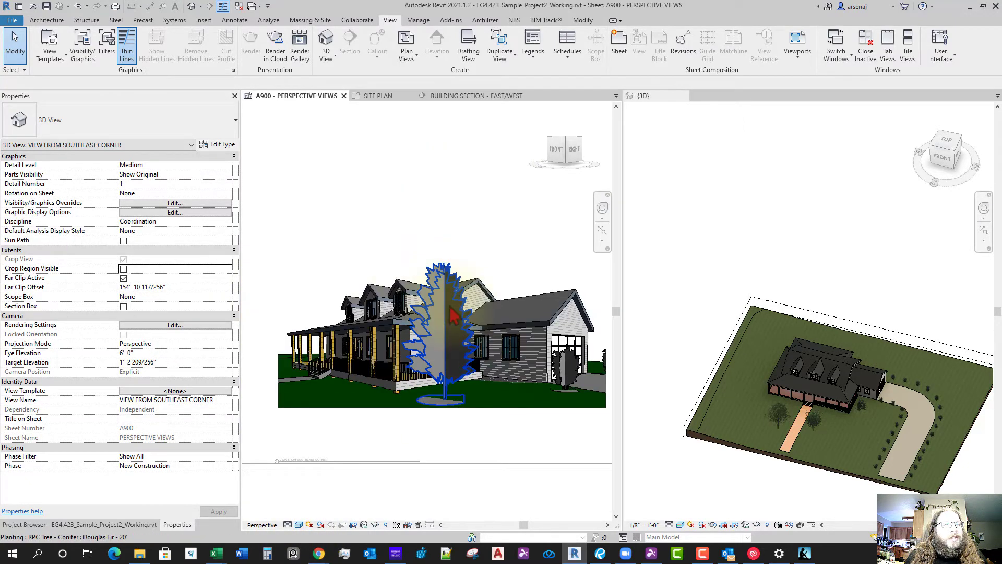
scroll(425, 327, "up", 3)
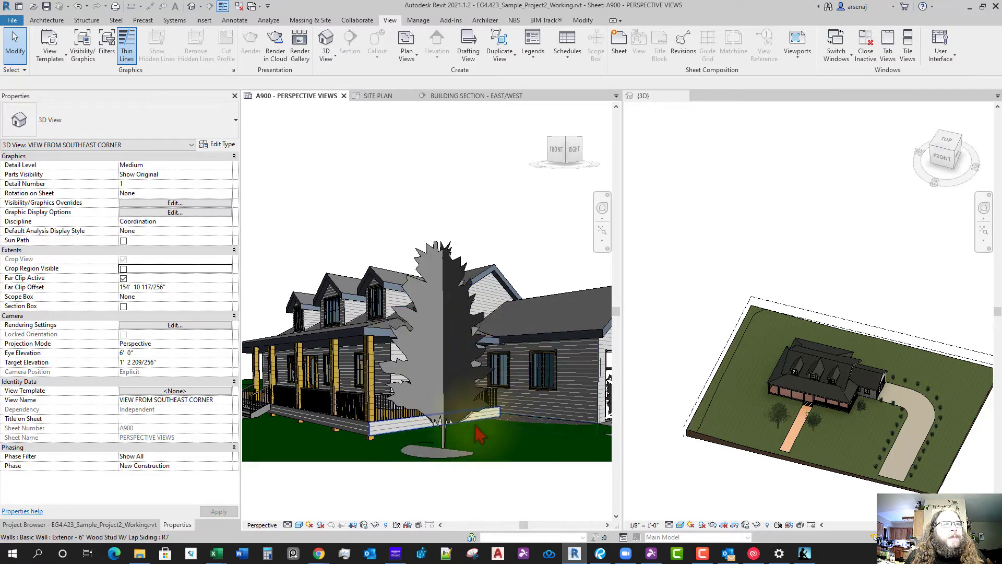
scroll(437, 467, "down", 1)
Try the Hidden Line visual style on the perspective view and check how it looks on the sheet
left_click(298, 525)
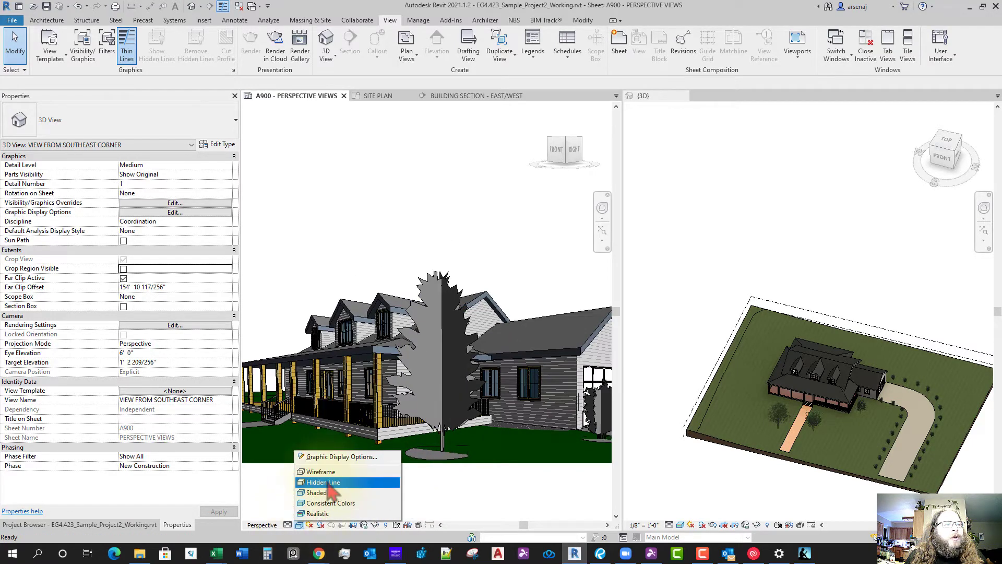
left_click(345, 482)
scroll(515, 472, "down", 1)
middle_click_drag(496, 467, 352, 414)
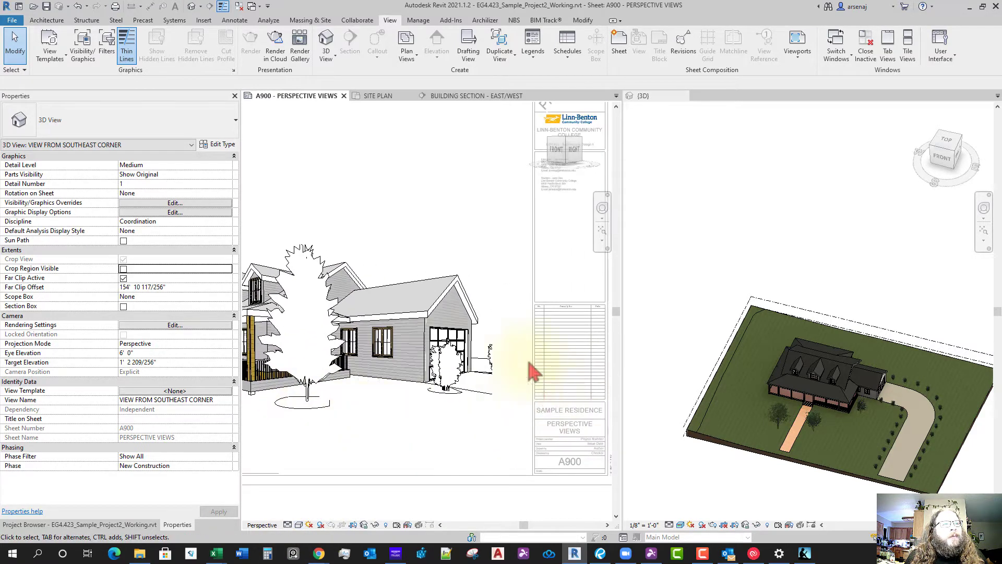
middle_click_drag(368, 339, 437, 458)
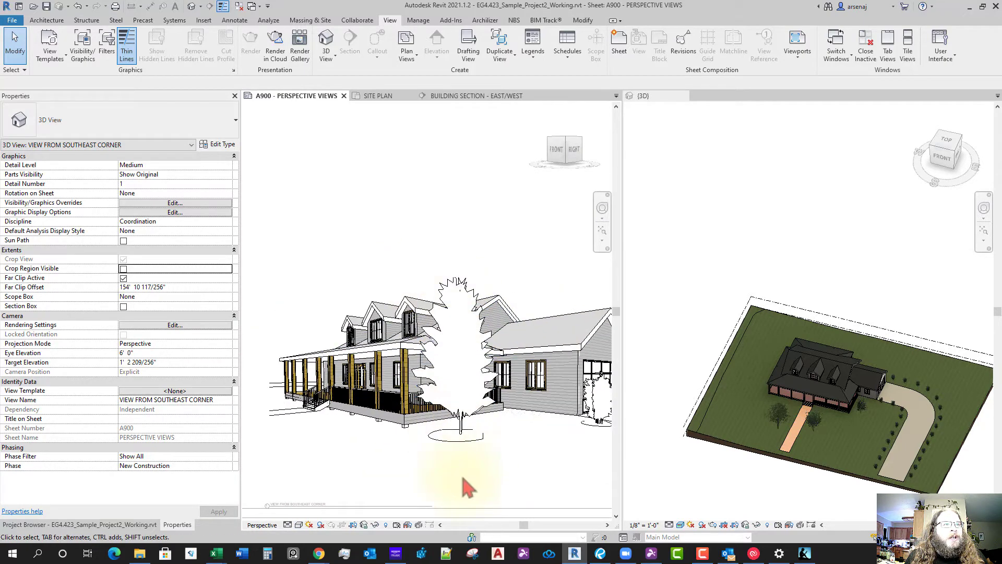
Set the perspective view's visual style back to Realistic, turn shadows on, and check the house and sheet
left_click(298, 524)
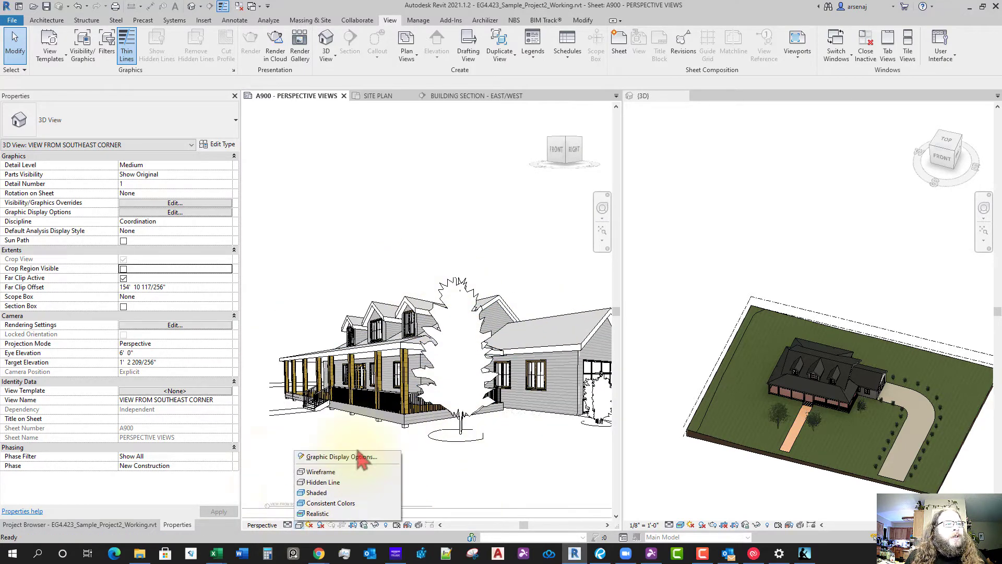
left_click(433, 475)
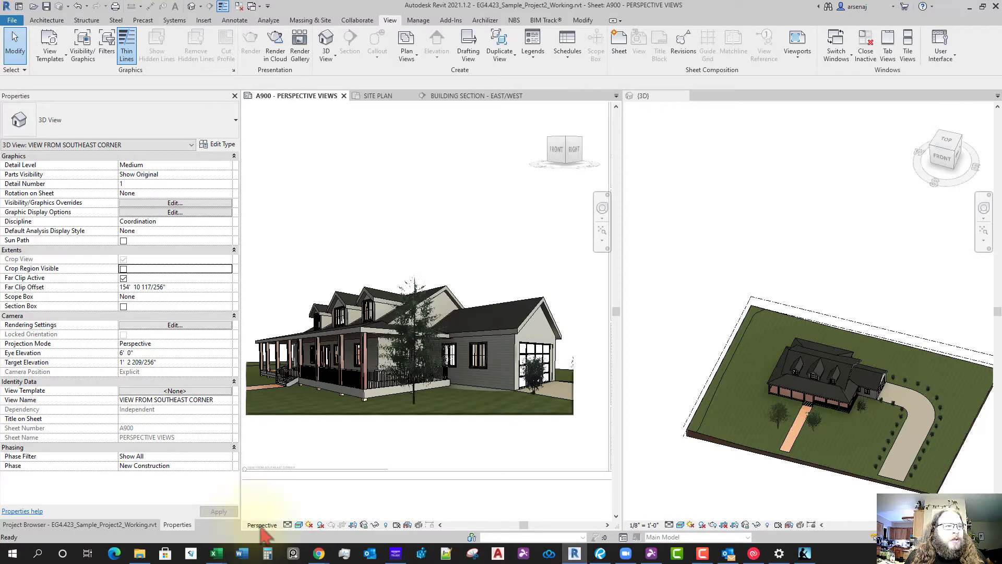
left_click(321, 526)
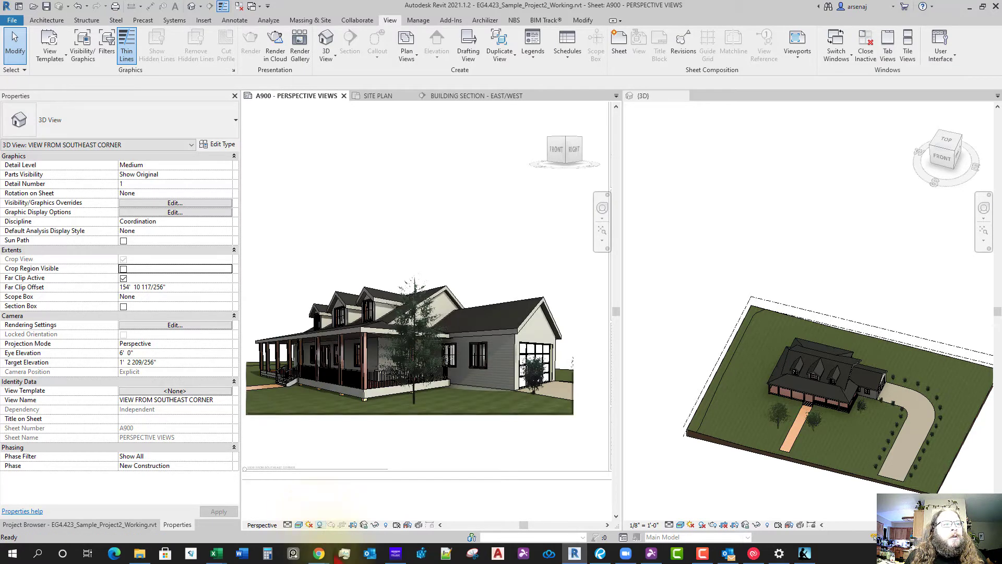
left_click(321, 526)
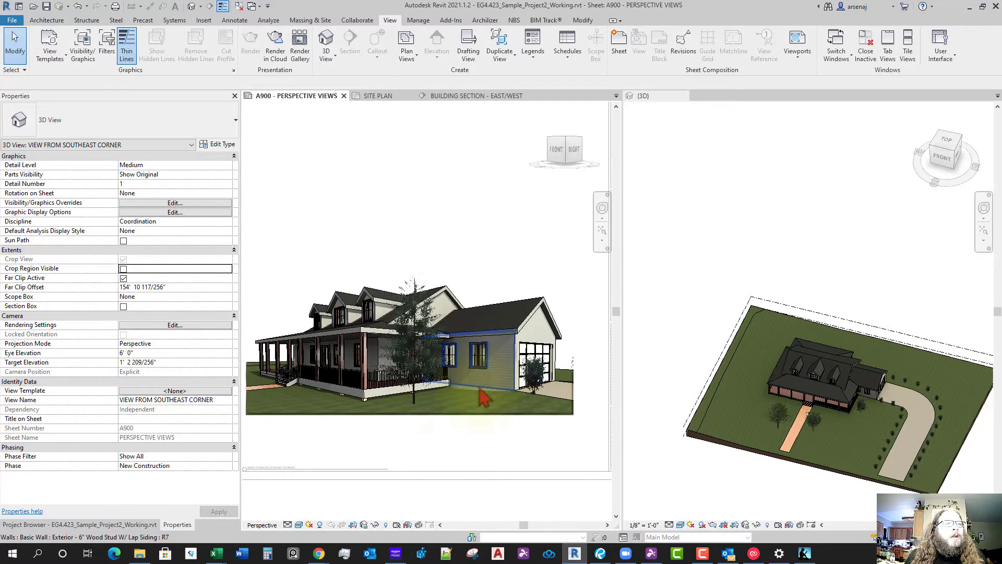
scroll(472, 463, "up", 3)
scroll(383, 461, "down", 2)
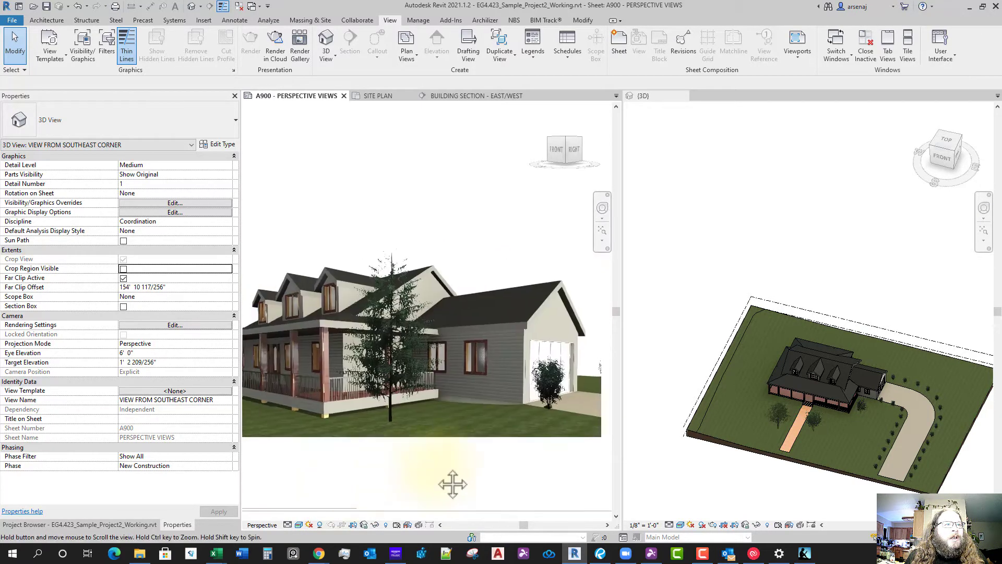
middle_click_drag(494, 477, 389, 471)
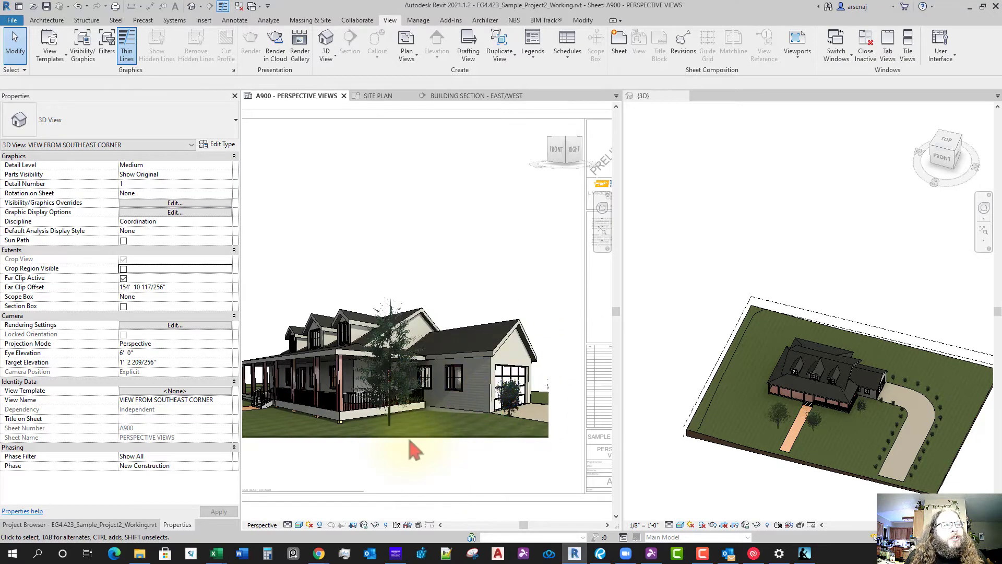
scroll(414, 441, "up", 2)
scroll(459, 438, "down", 3)
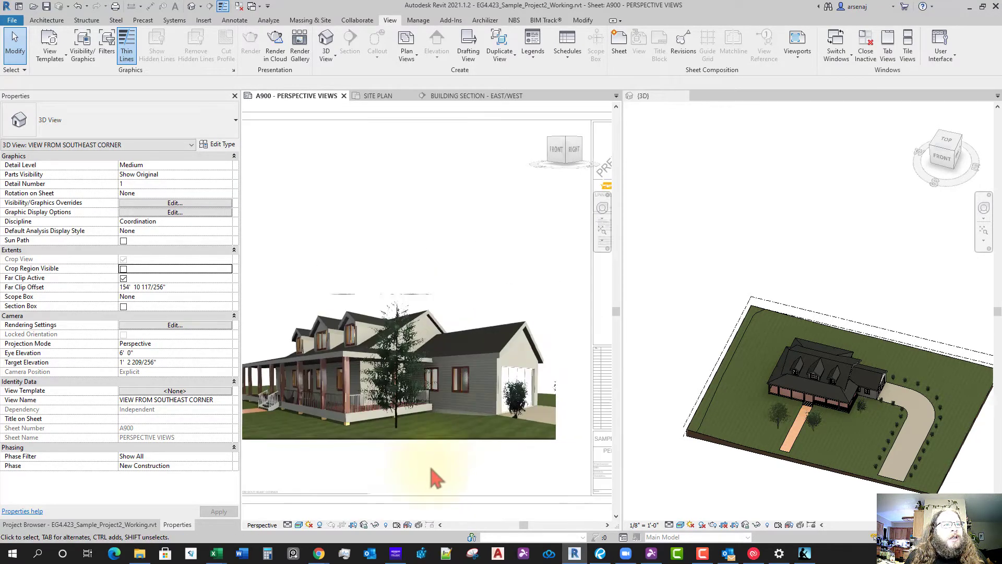
Deactivate the view, move its title beneath the middle of the image, and shift the viewport toward the sheet's lower corner beside the title block
double_click(410, 489)
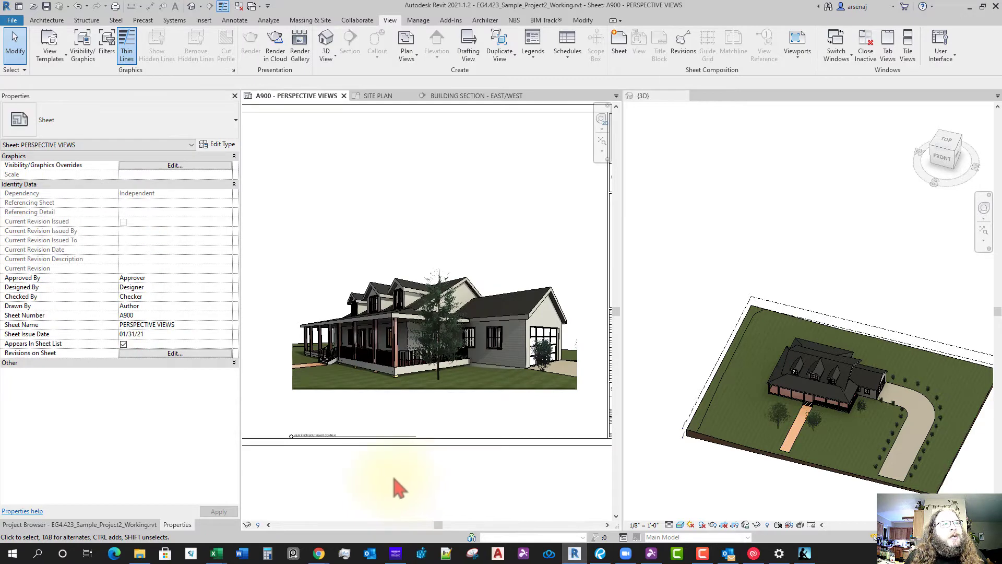
left_click(337, 436)
left_click_drag(430, 420, 410, 409)
left_click_drag(453, 317, 473, 345)
left_click(472, 480)
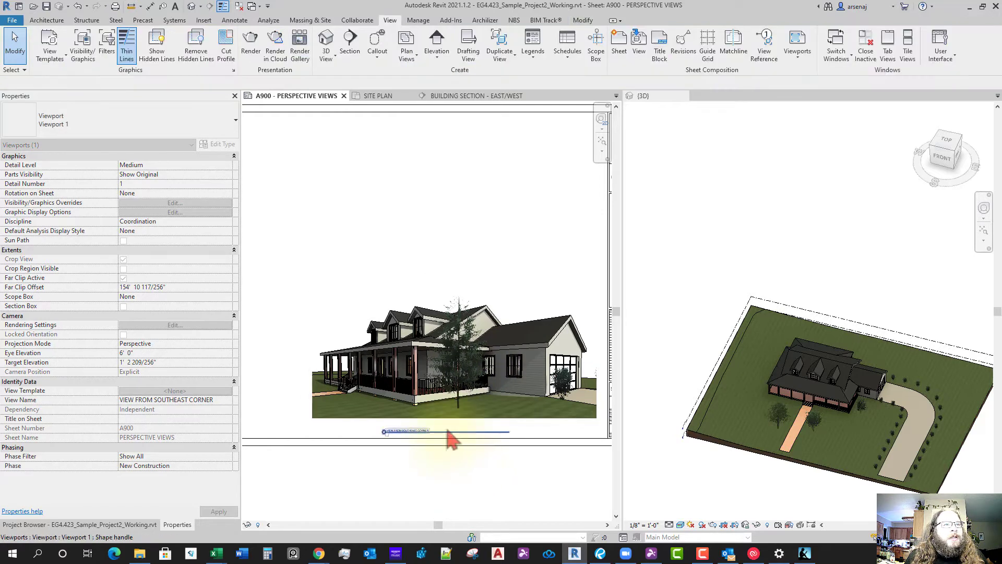
Nudge the VIEW FROM SOUTHEAST CORNER title up close under the image and check its placement on the sheet
left_click(446, 429)
left_click_drag(447, 428, 454, 421)
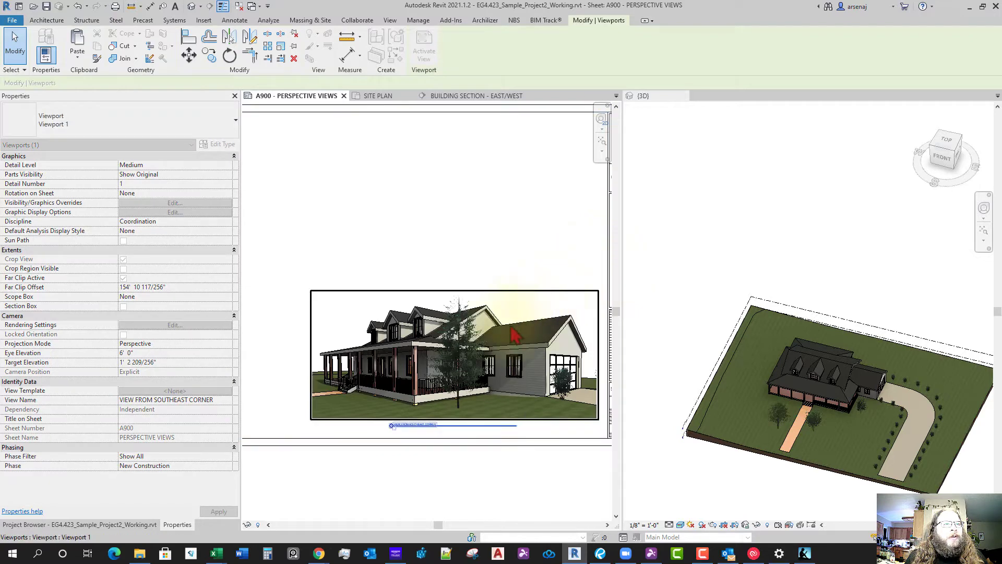
scroll(477, 456, "down", 3)
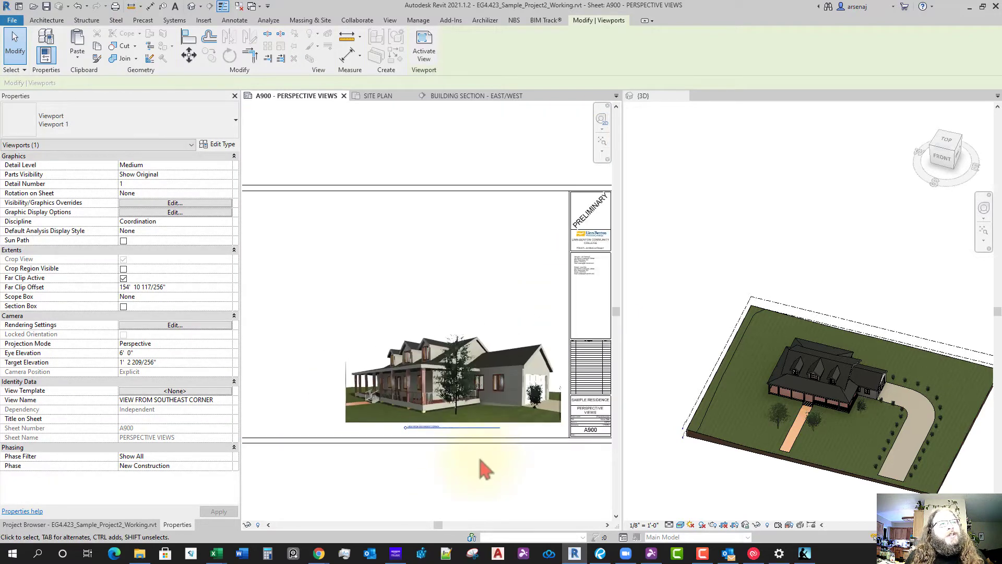
left_click(468, 468)
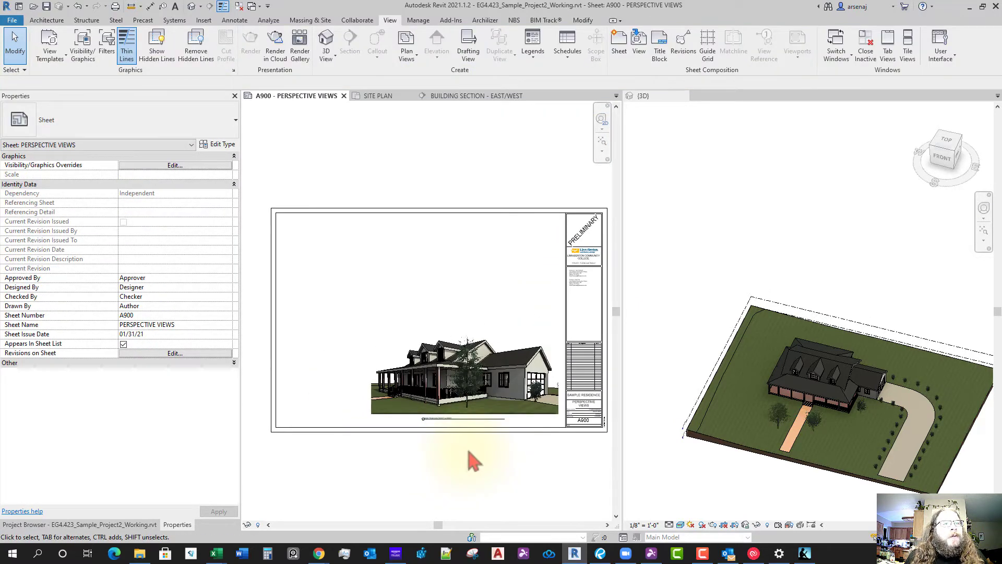
scroll(480, 446, "up", 5)
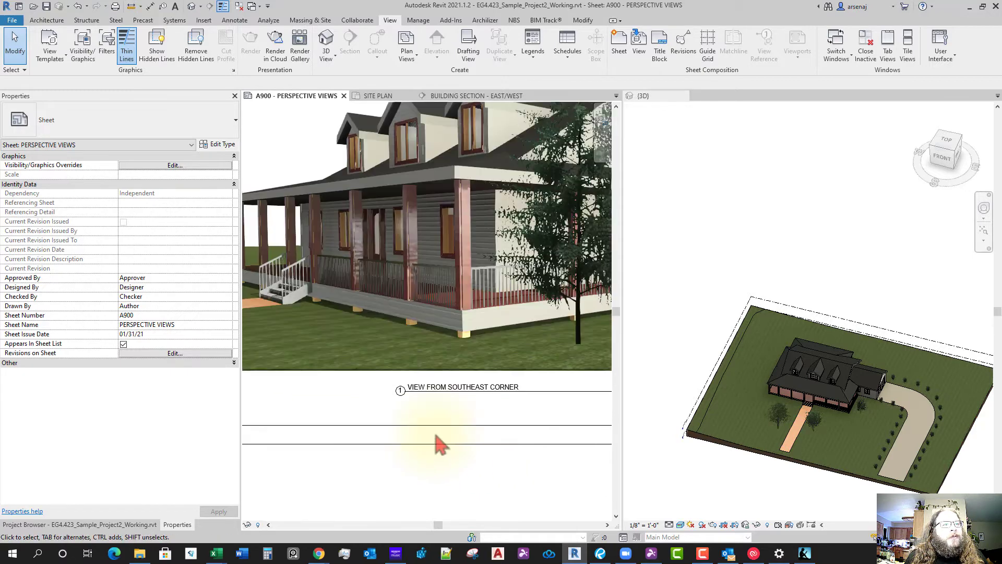
scroll(441, 444, "down", 4)
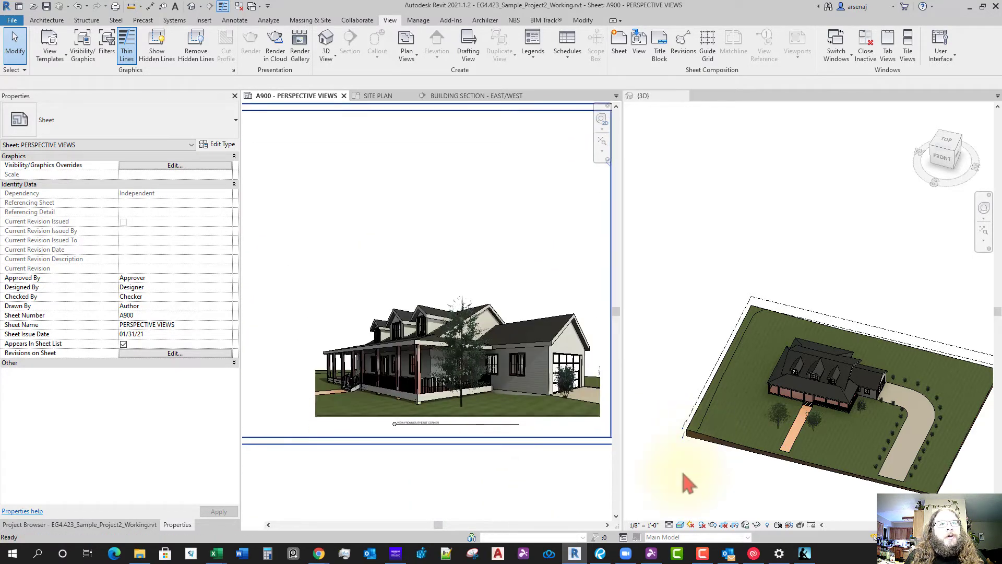
Activate the perspective viewport, make its crop region visible, and select it to display its camera in the 3D view
left_click(938, 384)
scroll(869, 423, "up", 4)
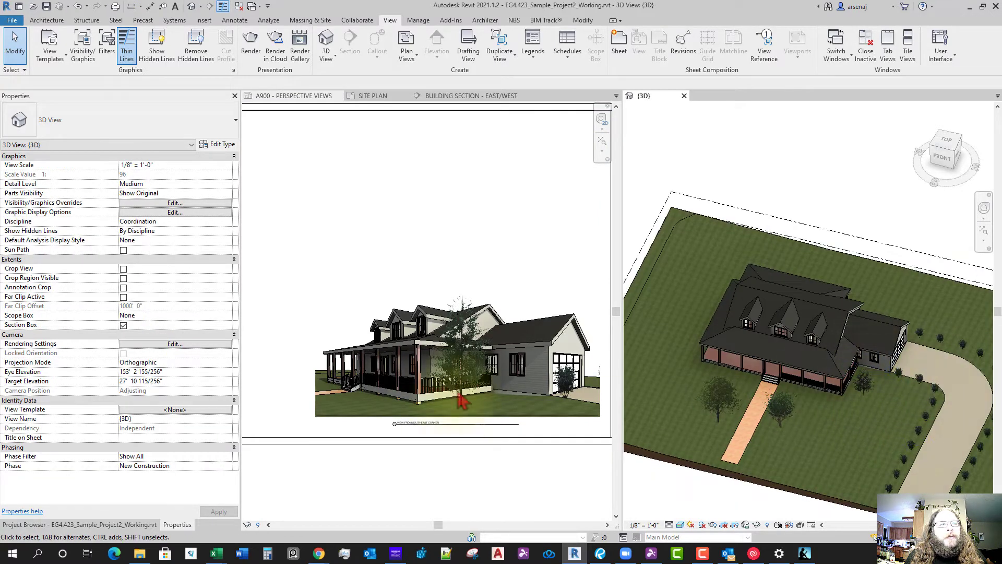
double_click(498, 285)
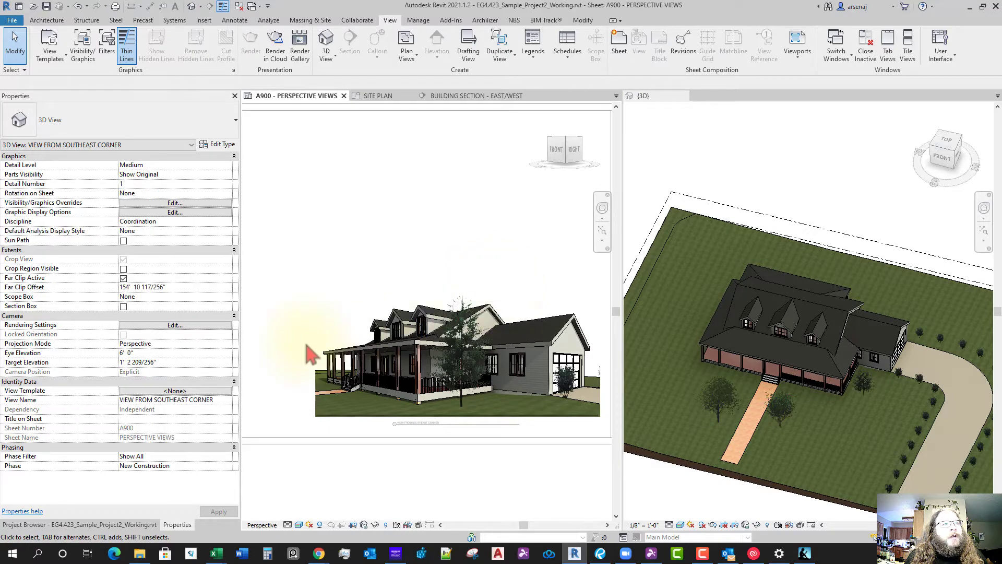
left_click(124, 269)
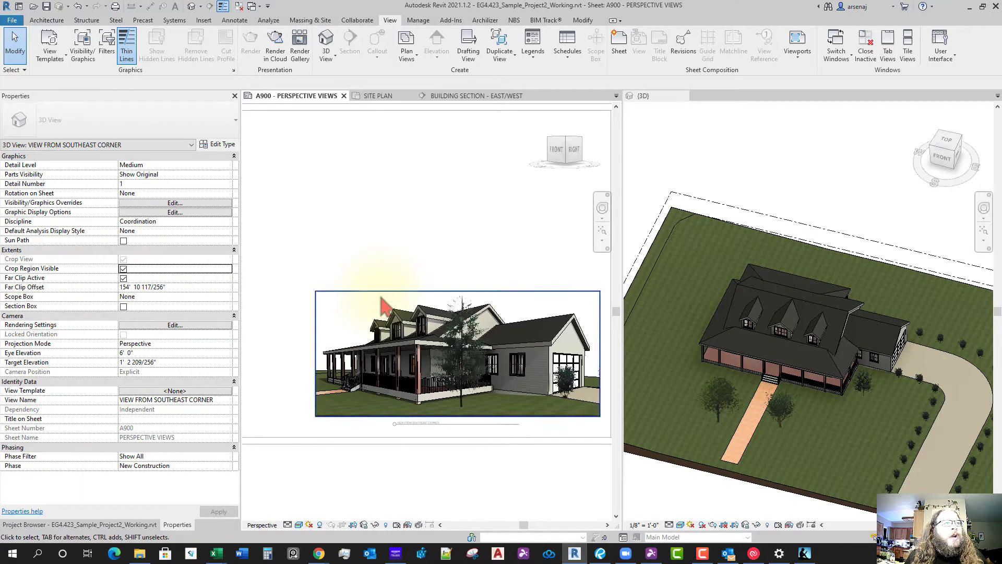
left_click(334, 291)
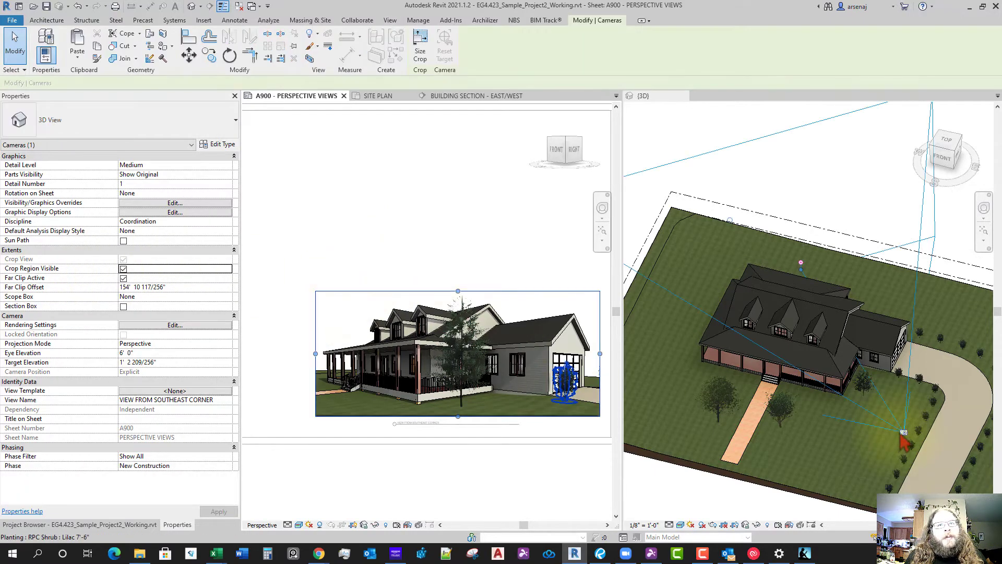
Show the camera of VIEW FROM SOUTHEAST CORNER from the project's view list, clear the selection, and hide the crop region again
left_click(130, 524)
right_click(87, 298)
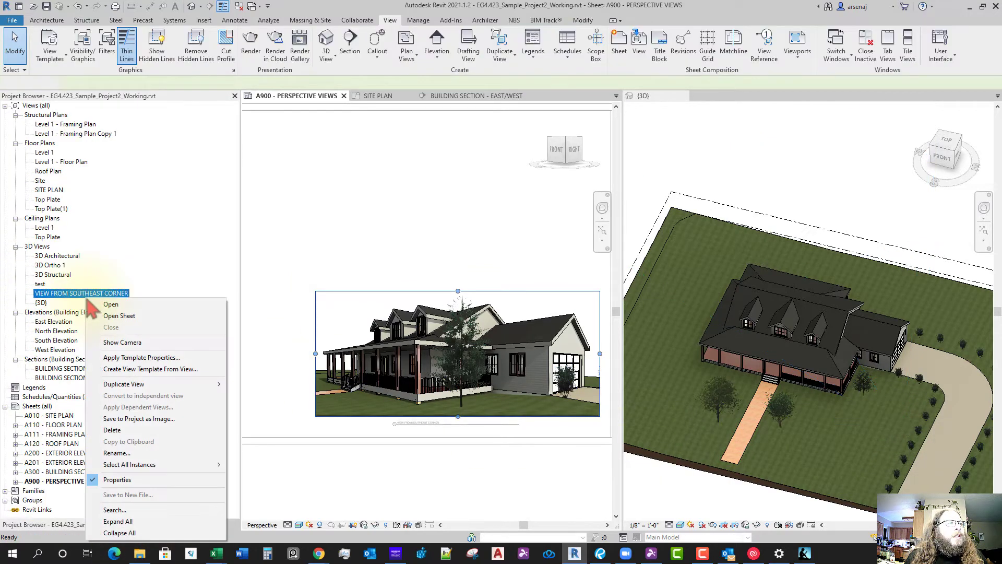
left_click(134, 343)
key("Escape")
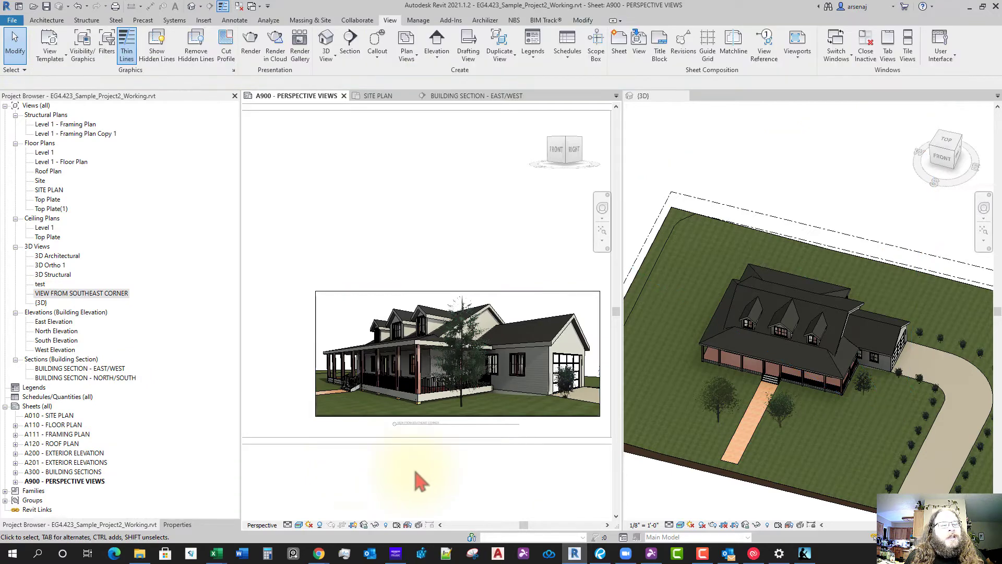
left_click(177, 524)
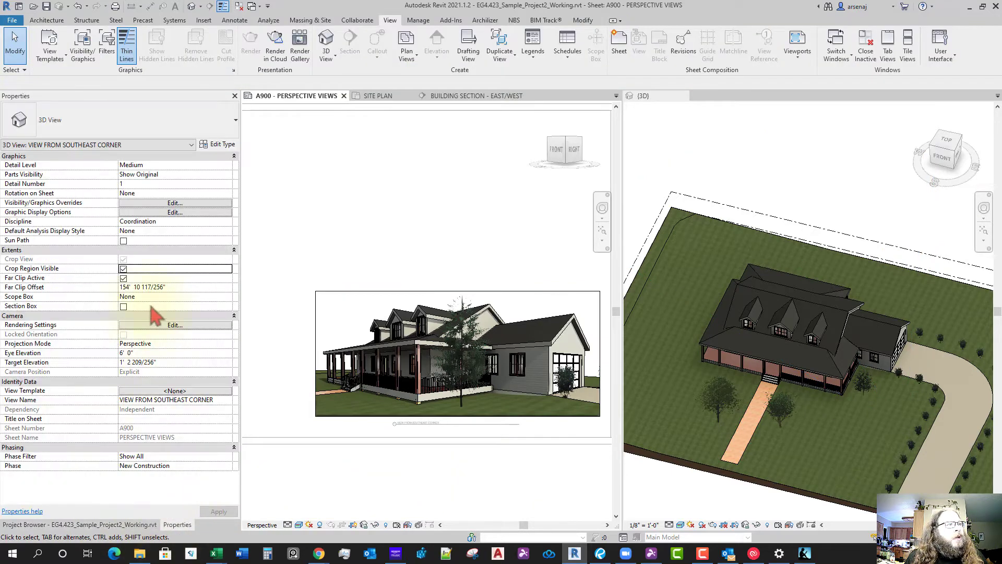
left_click(124, 269)
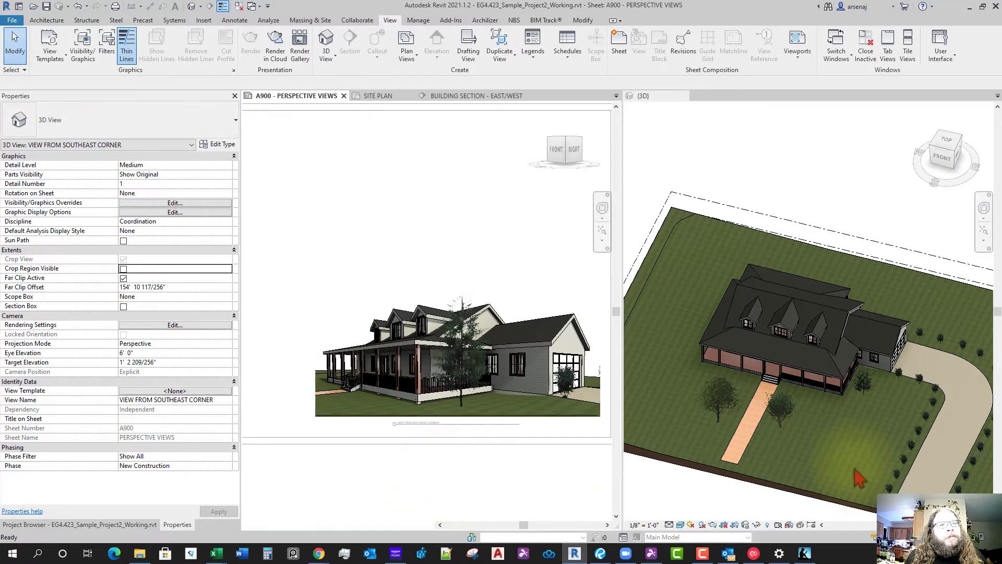
Place a perspective camera with a 5' 6" offset from Level 1 on the lawn off the front-left porch corner, aimed diagonally across the house
middle_click_drag(781, 431, 764, 458, "shift")
scroll(764, 459, "up", 5)
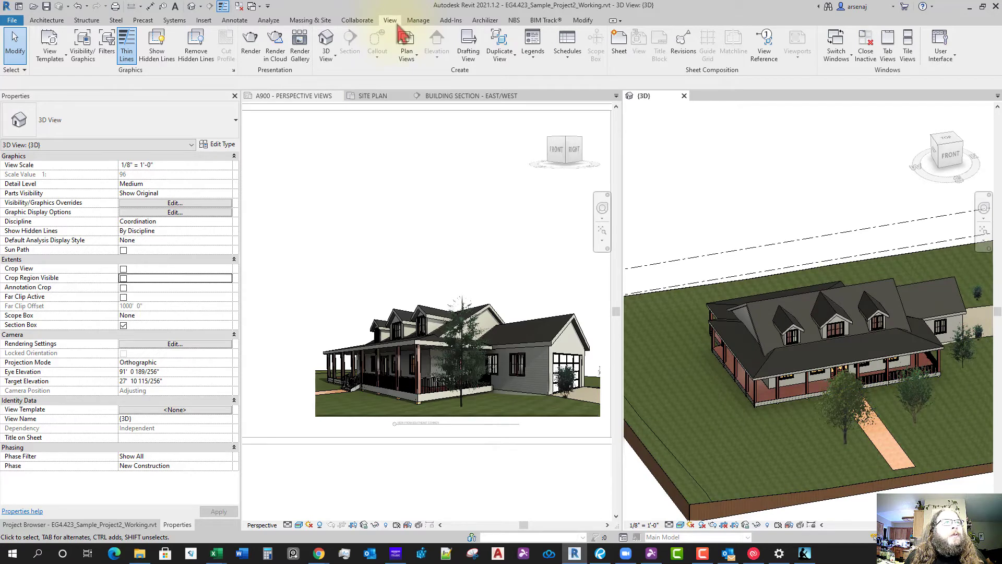
left_click(334, 60)
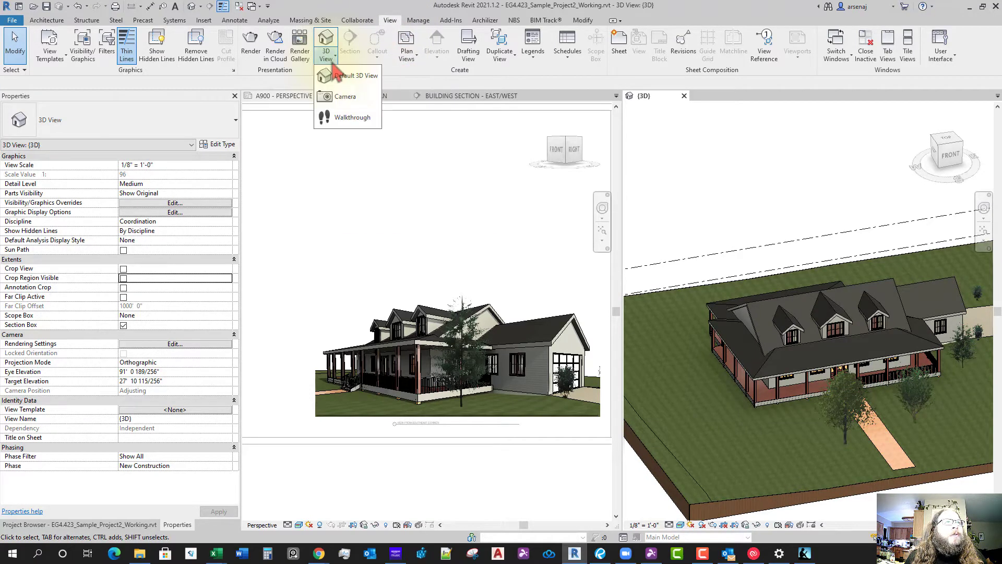
left_click(347, 78)
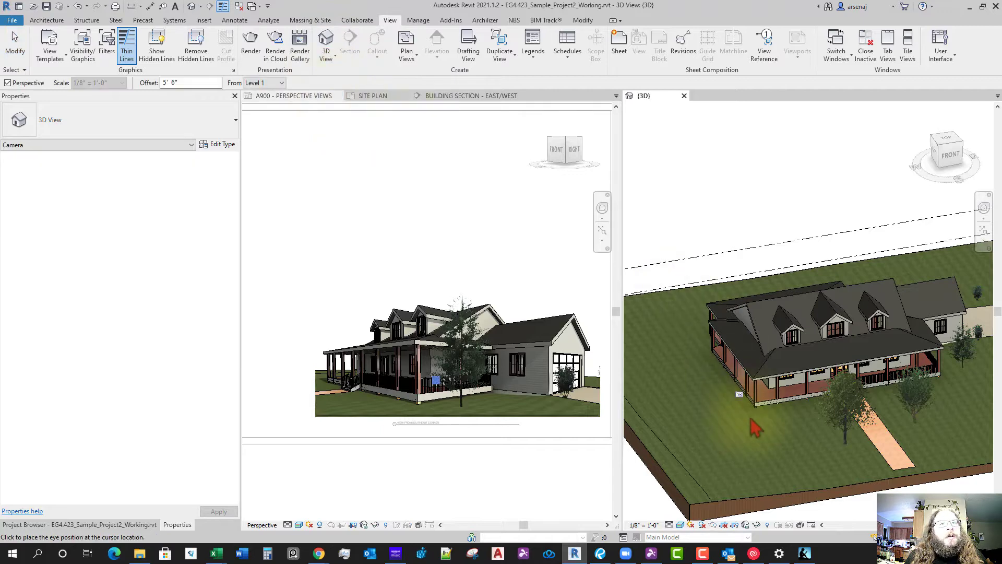
middle_click_drag(736, 433, 740, 399, "shift")
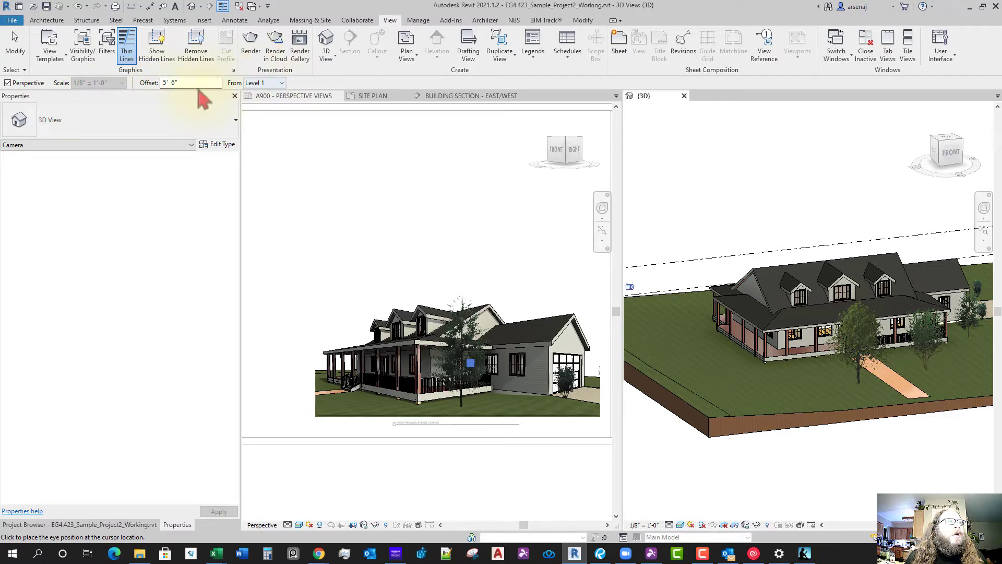
middle_click_drag(786, 385, 734, 424, "shift")
left_click(730, 420)
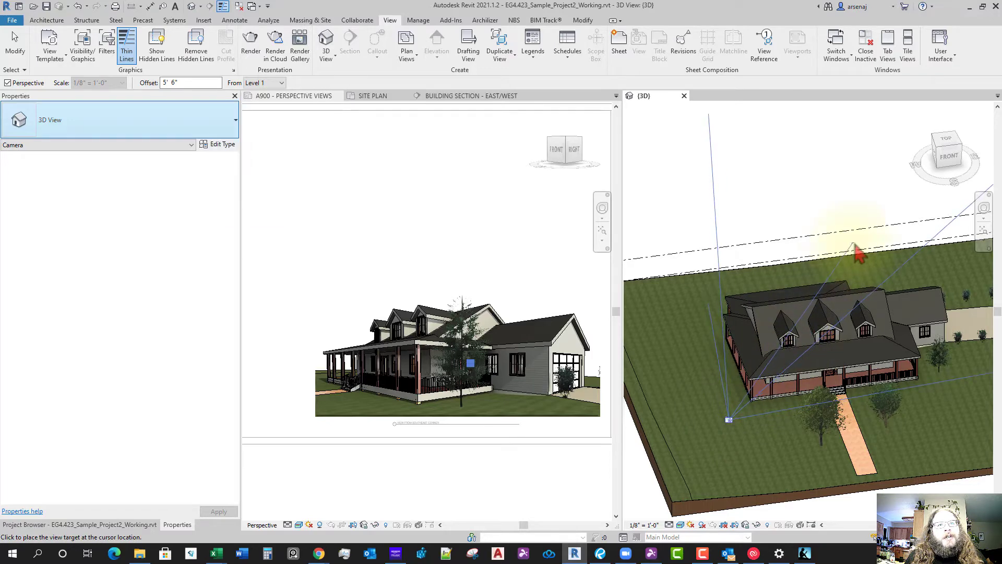
left_click(848, 266)
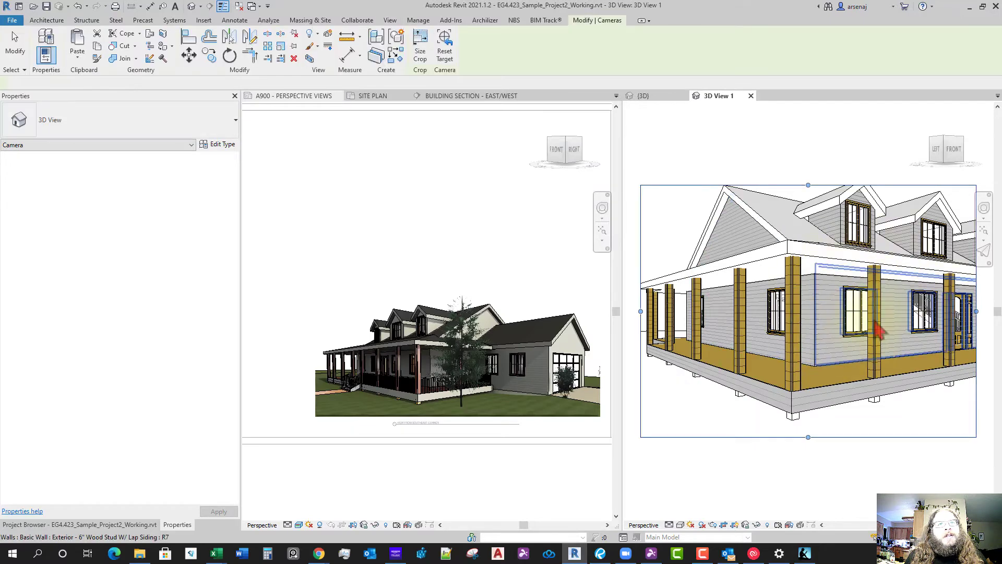
Enlarge the new camera view's crop region sideways and upward so the whole porch, front steps and dormer roofs fit inside it
scroll(858, 406, "down", 4)
scroll(865, 410, "up", 1)
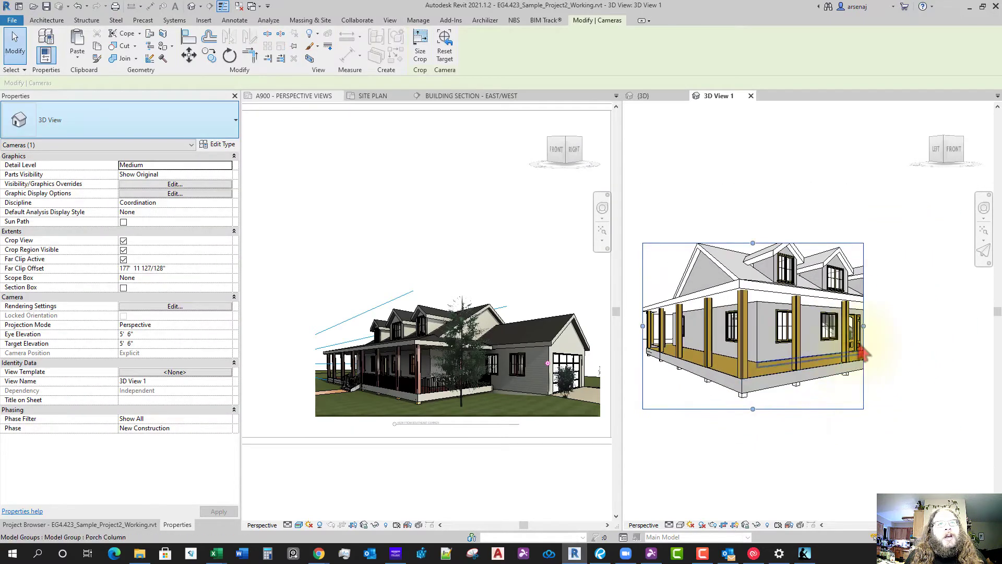
scroll(869, 360, "down", 3)
left_click_drag(854, 356, 924, 345, "ctrl")
left_click_drag(700, 355, 691, 348)
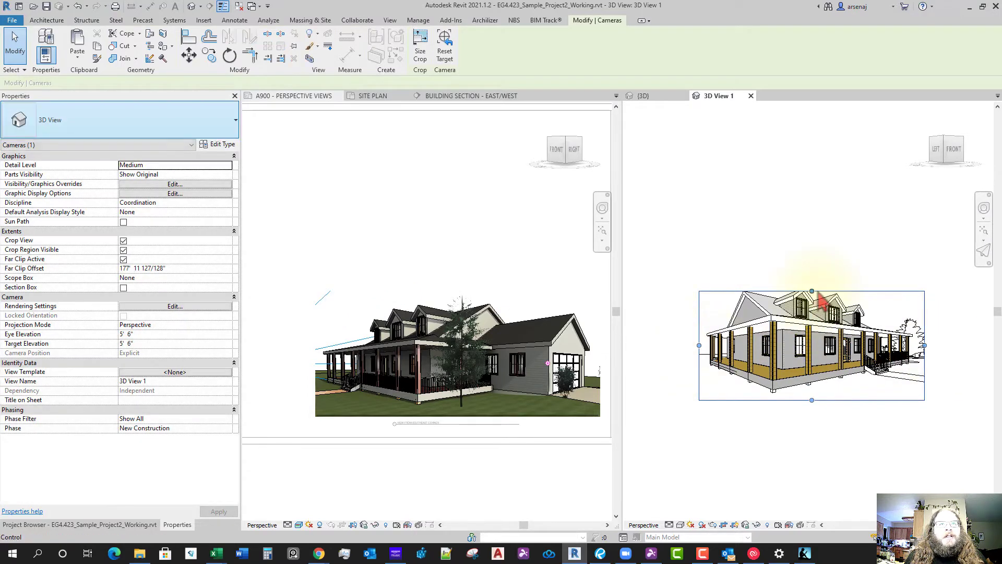
left_click_drag(811, 290, 813, 281)
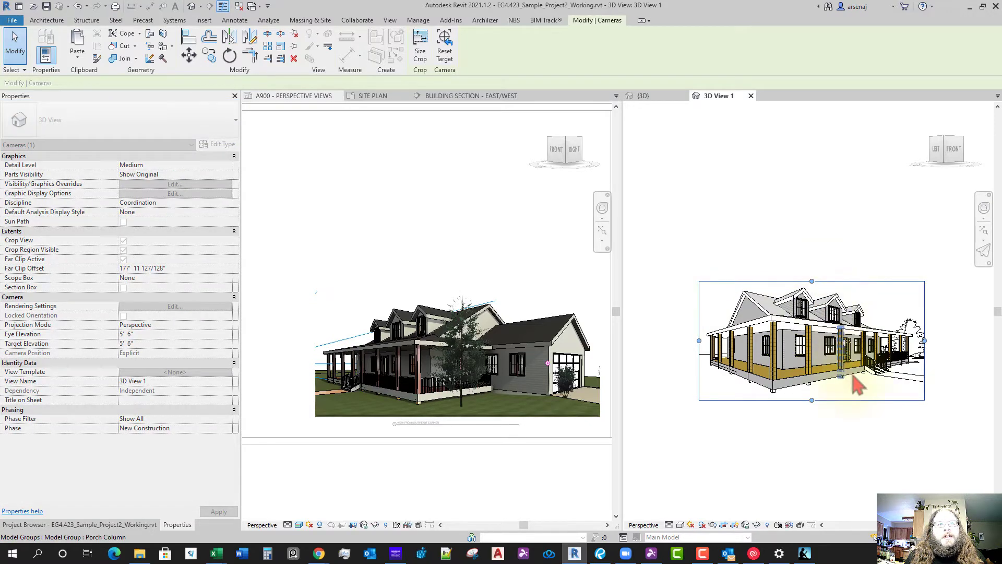
left_click(787, 440)
scroll(786, 443, "up", 2)
scroll(787, 443, "down", 3)
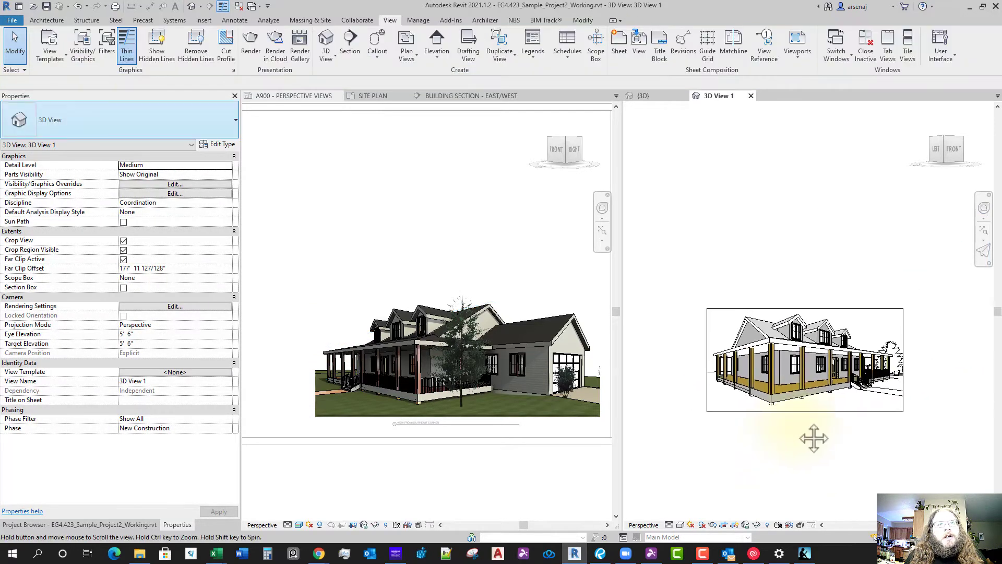
middle_click_drag(816, 436, 864, 458)
middle_click_drag(813, 438, 770, 453)
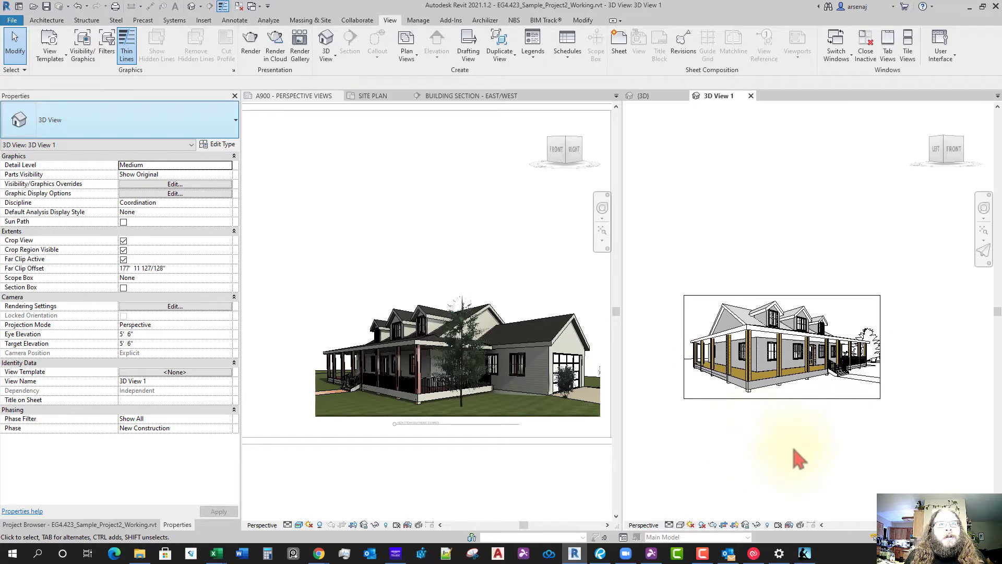
Set the visual style of the new camera view to Realistic and check the resulting image
left_click(681, 524)
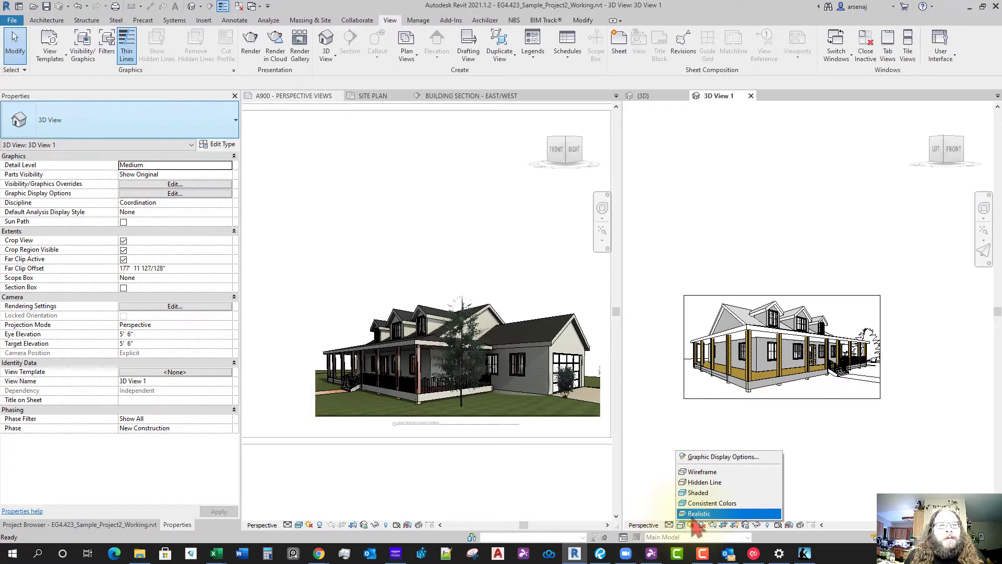
left_click(699, 513)
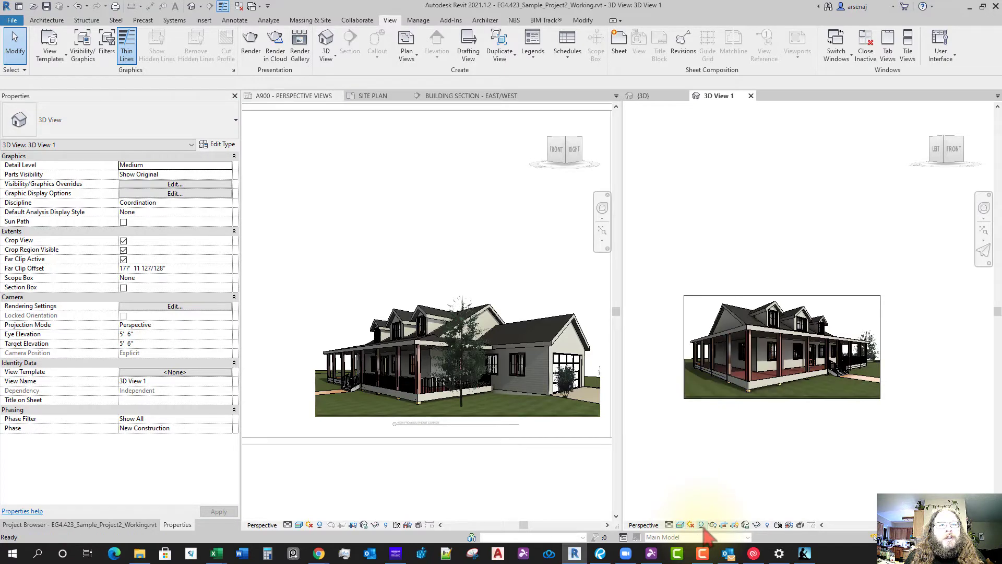
scroll(755, 389, "up", 2)
scroll(756, 389, "up", 1)
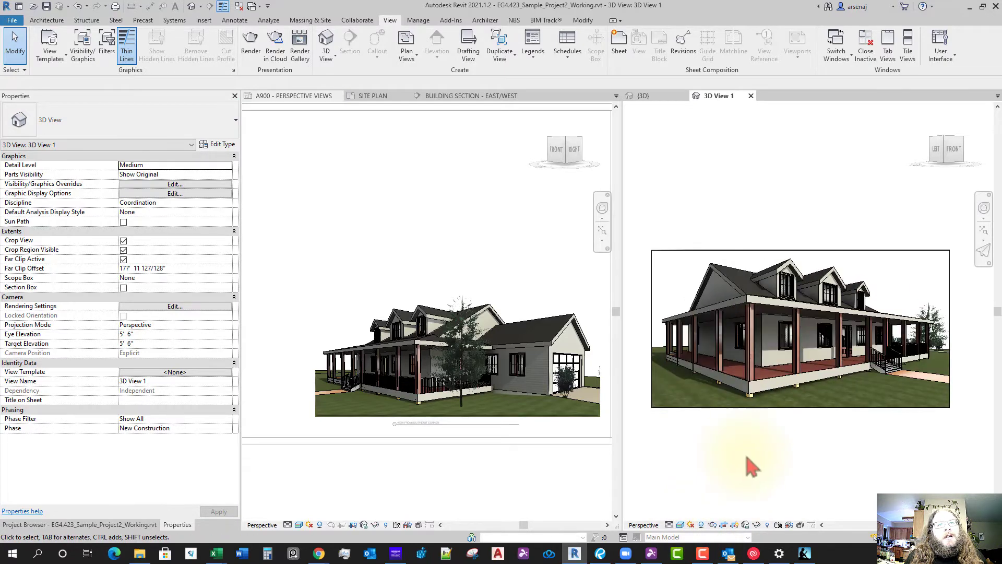
middle_click_drag(772, 469, 783, 458)
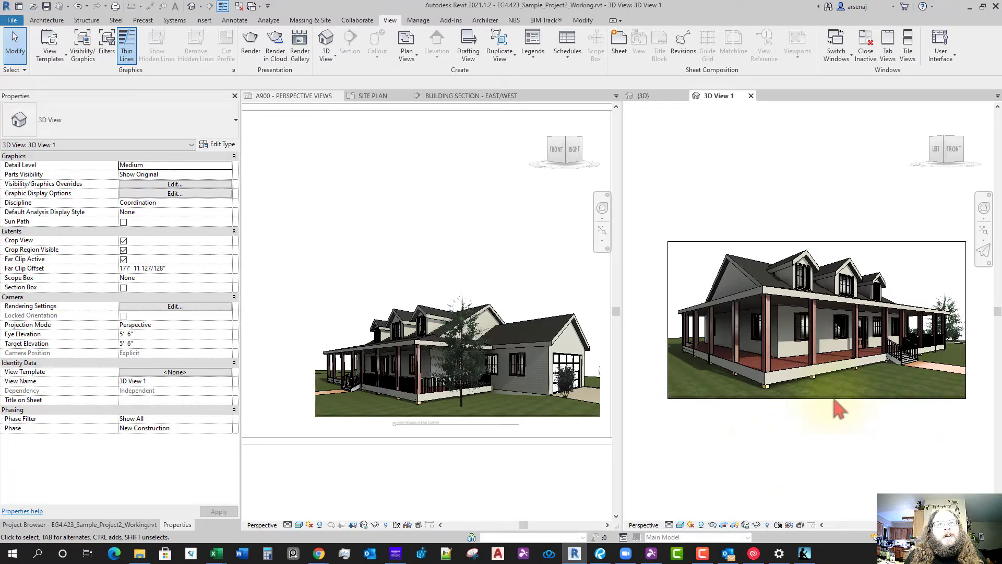
middle_click_drag(852, 483, 837, 463)
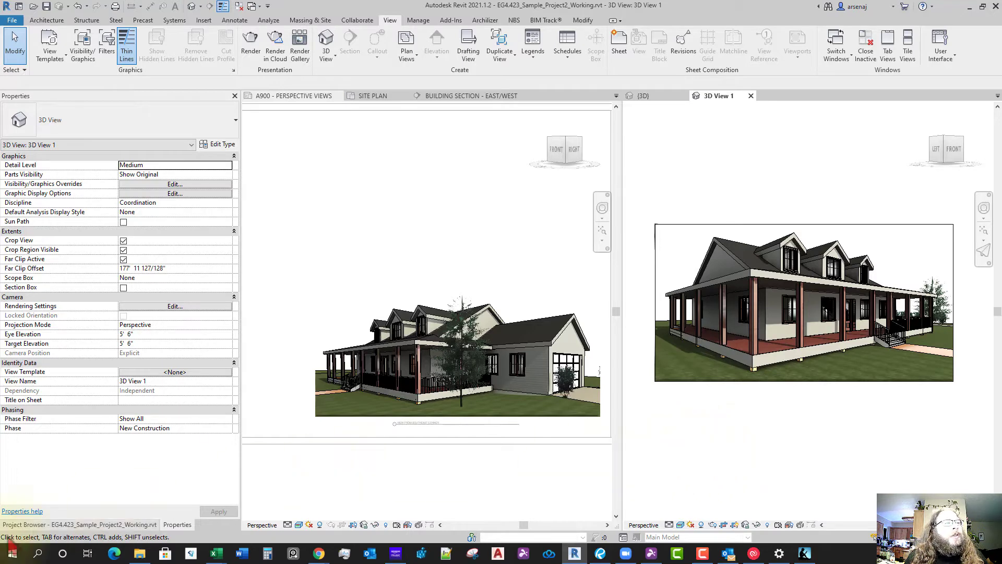
Rename 3D View 1 as VIEW FROM SOUTHWEST CORNER
left_click(179, 381)
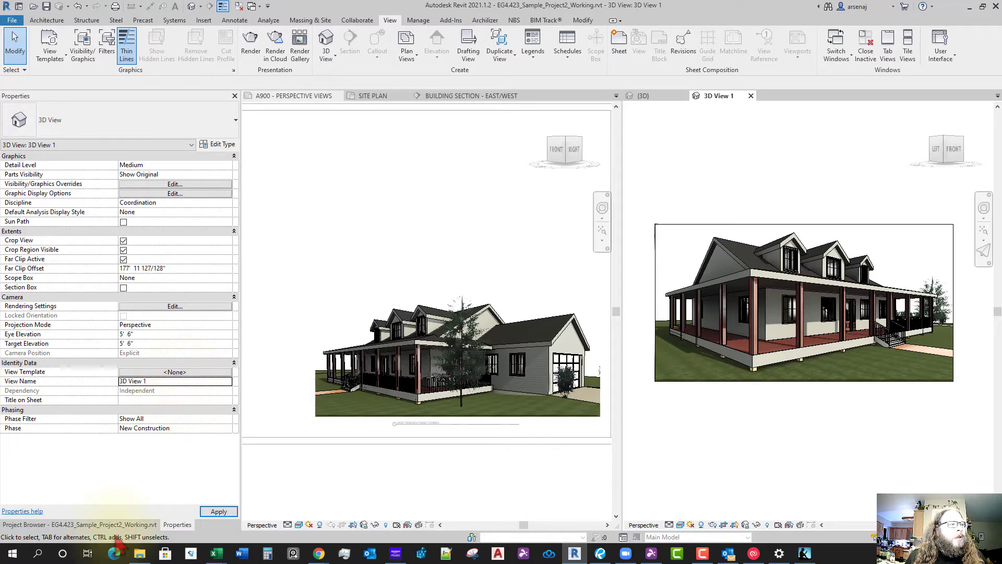
left_click(131, 524)
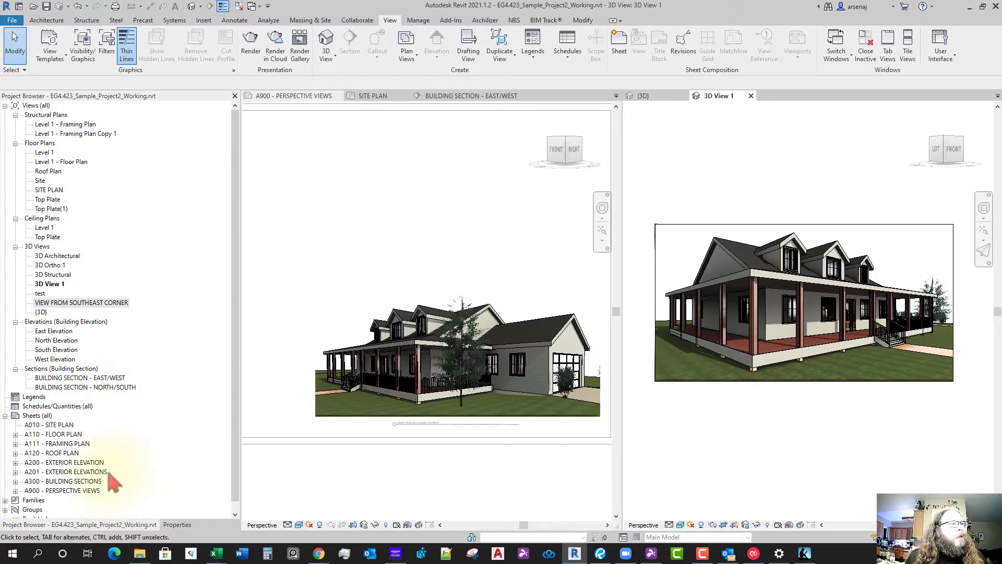
left_click(49, 284)
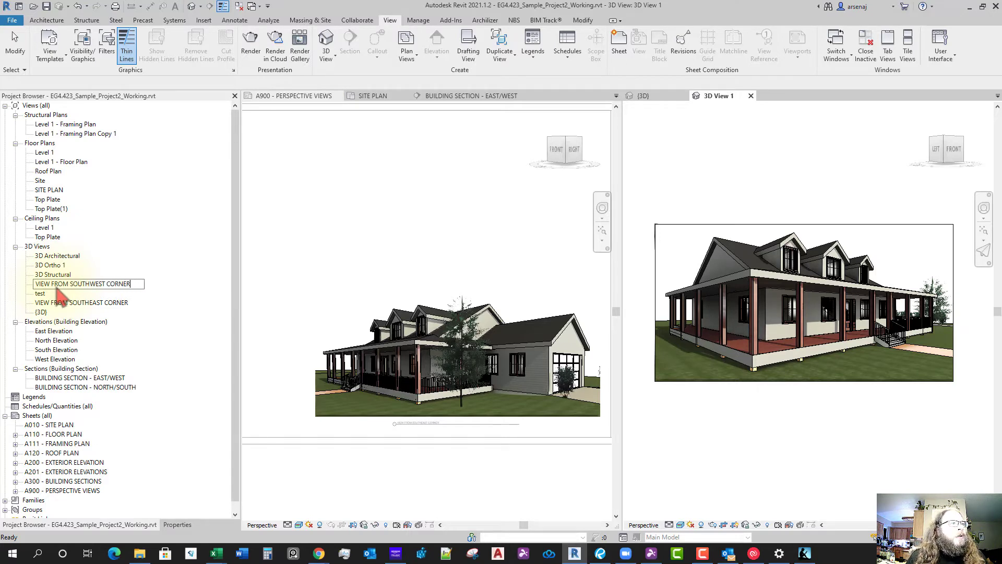
key("Return")
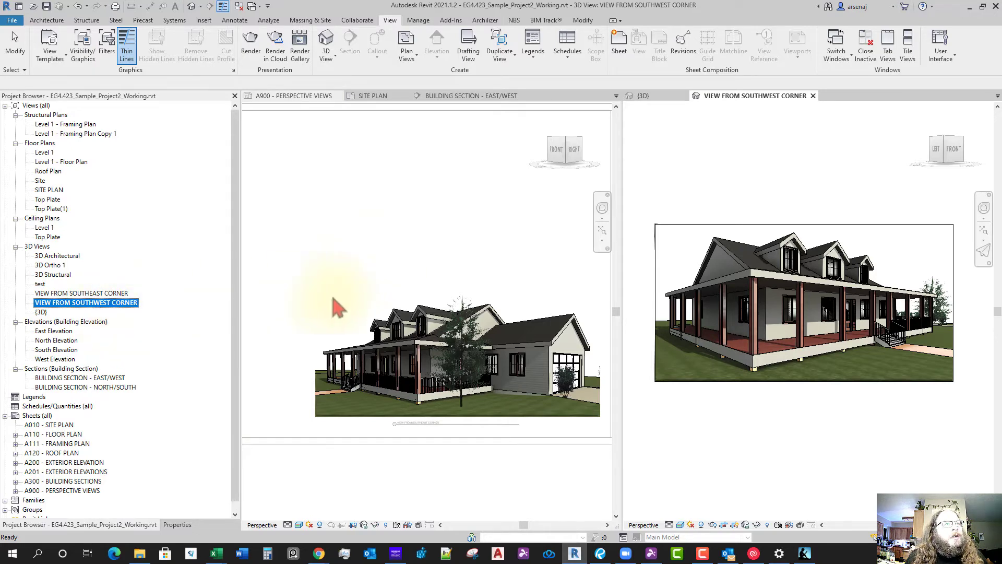
Deactivate the southeast view on sheet A900 and place VIEW FROM SOUTHWEST CORNER in the sheet's upper left area
left_click(470, 234)
scroll(437, 293, "down", 3)
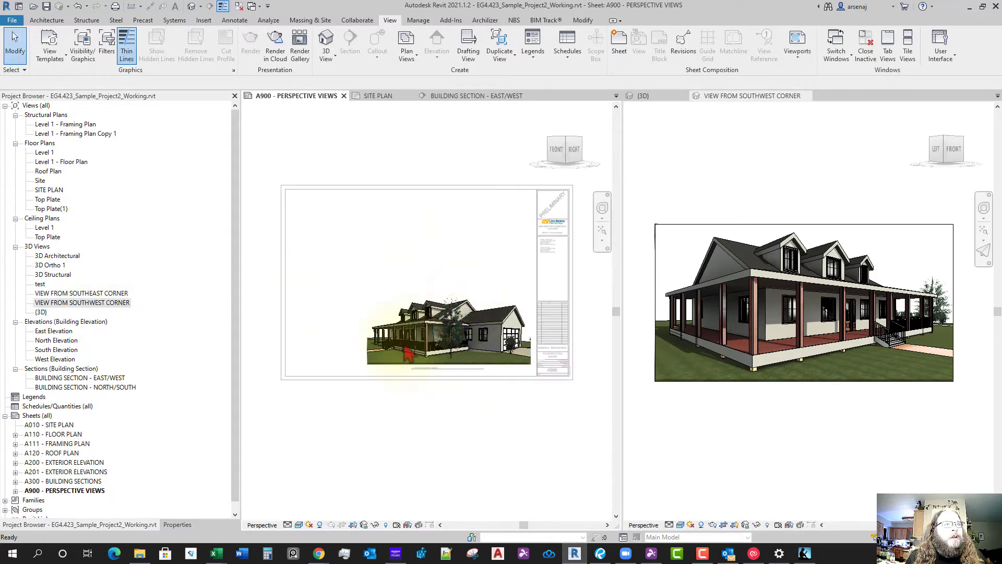
right_click(388, 294)
left_click(458, 354)
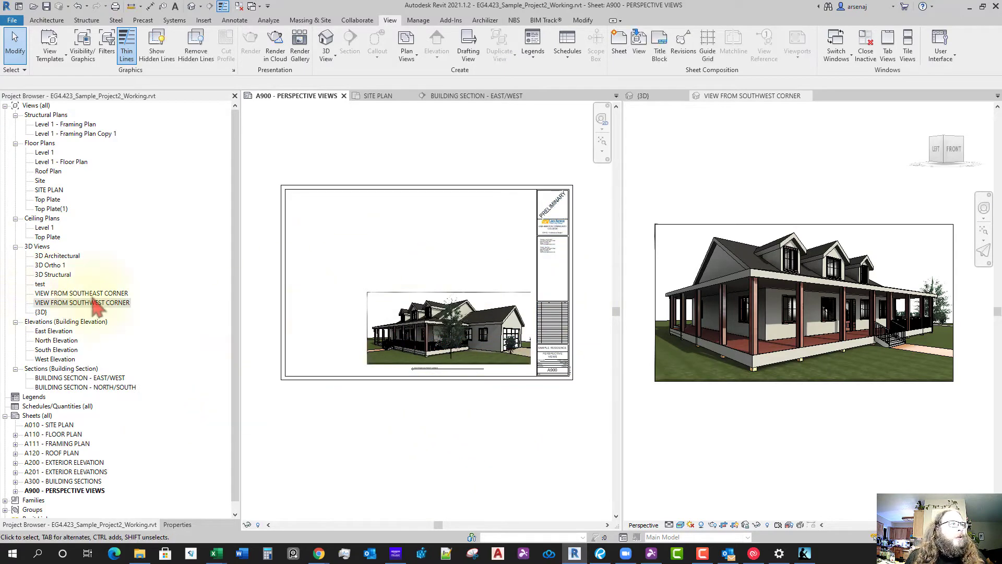
left_click_drag(97, 305, 336, 320)
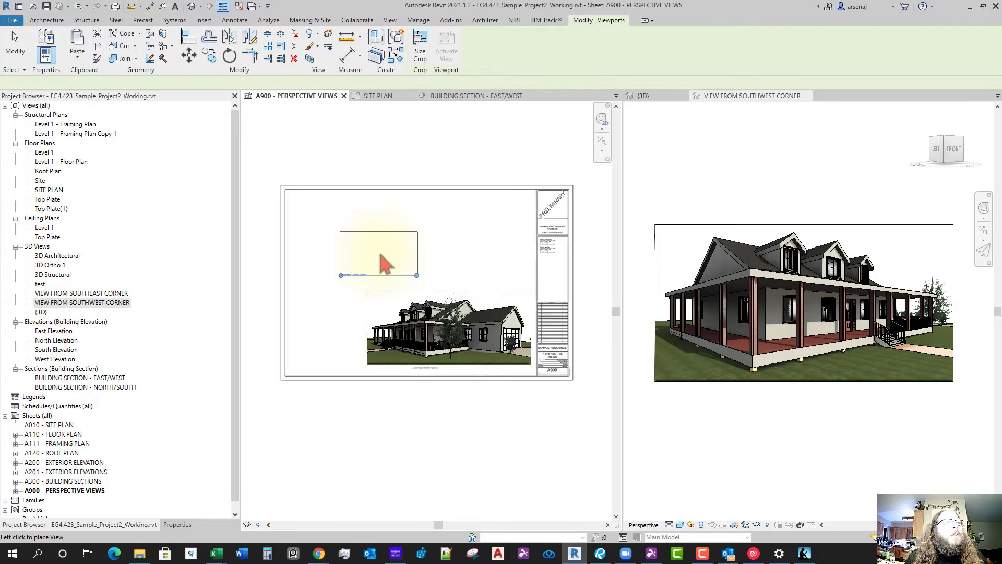
left_click(380, 254)
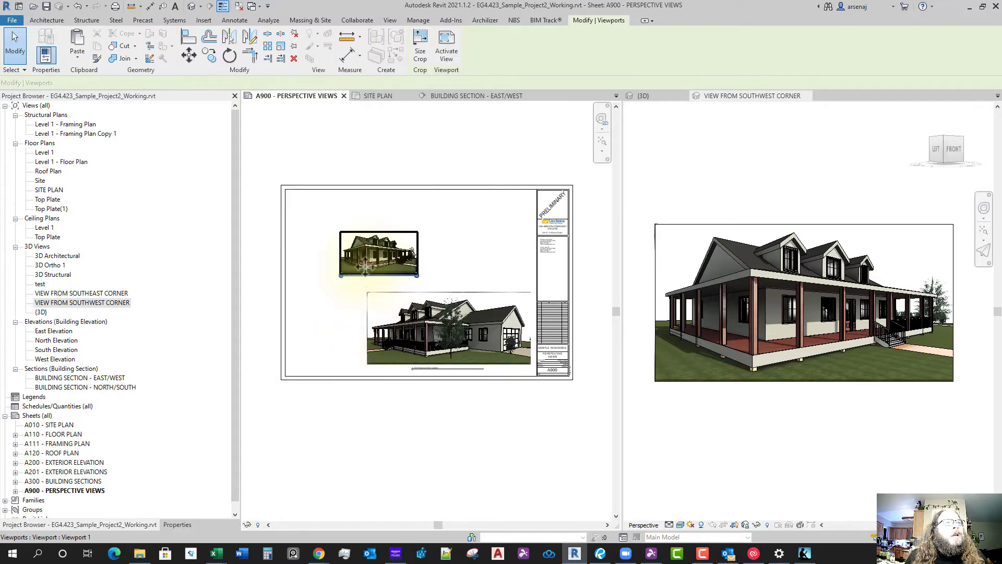
Activate the newly placed VIEW FROM SOUTHWEST CORNER viewport on sheet A900
middle_click_drag(386, 286, 402, 305)
scroll(374, 281, "up", 3)
left_click_drag(403, 305, 374, 272)
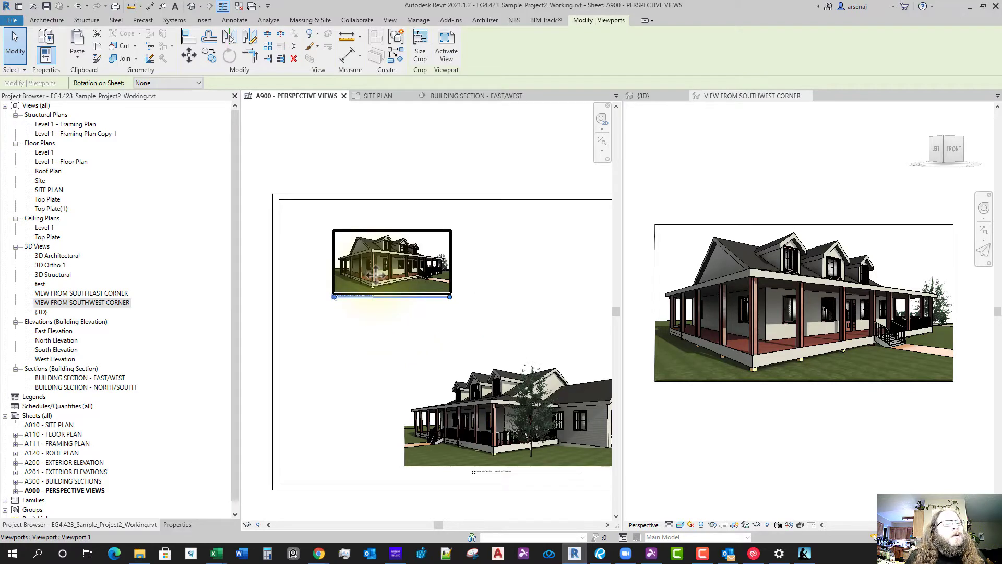
left_click(398, 317)
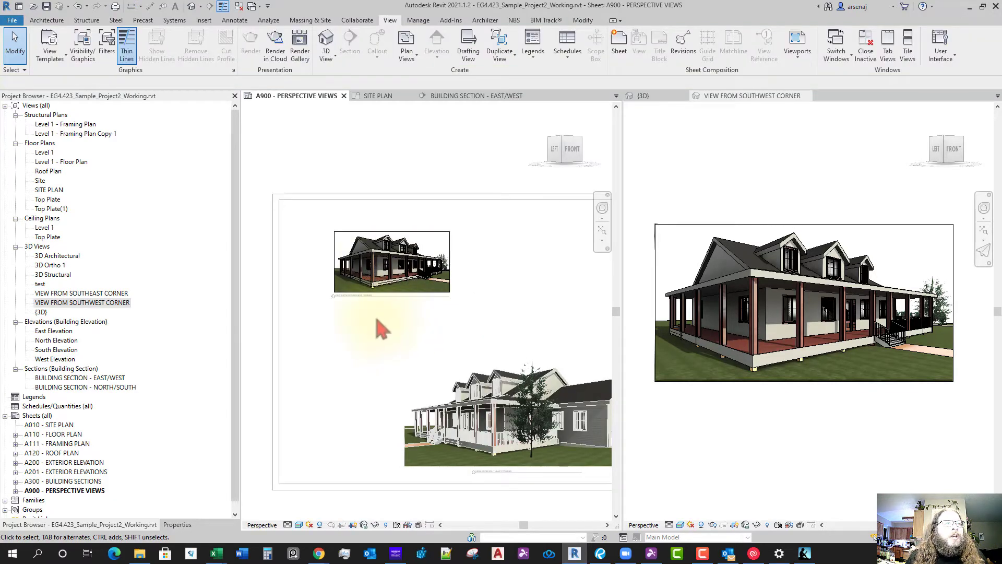
Change the projection mode of VIEW FROM SOUTHWEST CORNER to Orthographic in its view properties
left_click(173, 525)
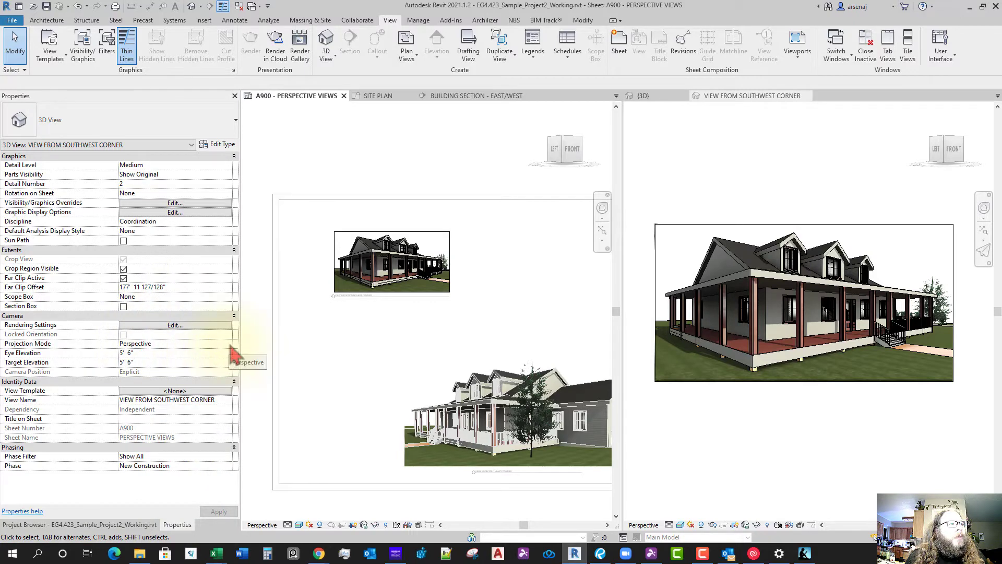
left_click(230, 344)
left_click(229, 344)
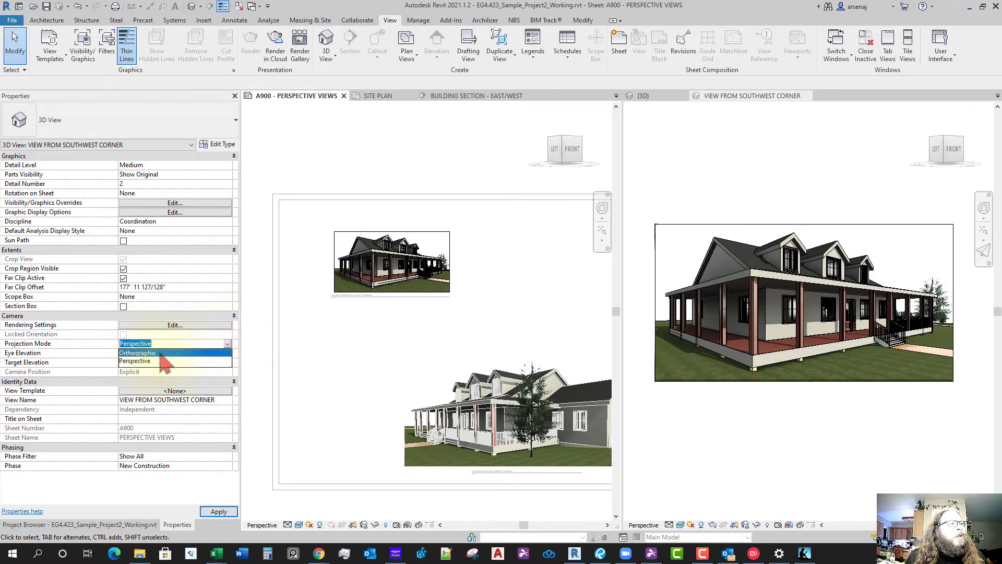
left_click(165, 362)
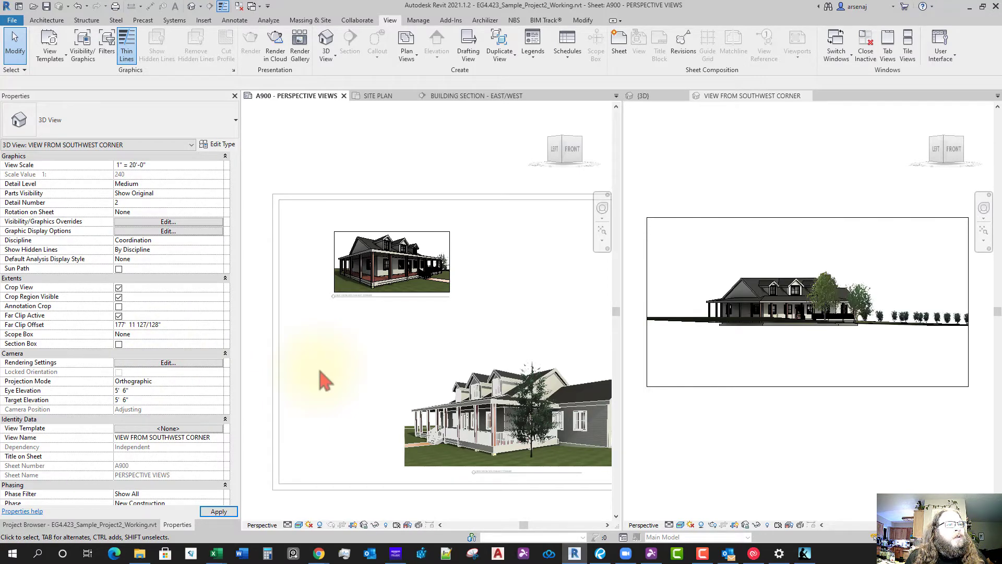
Enlarge the southwest view by setting its scale to 1/8" = 1'-0", and switch its projection mode back to Perspective
left_click(262, 524)
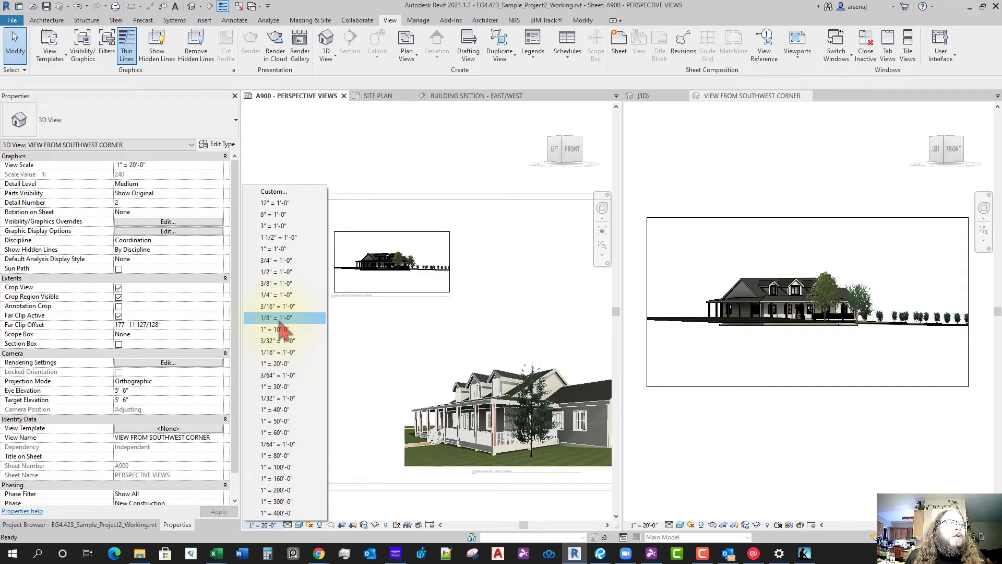
left_click(350, 347)
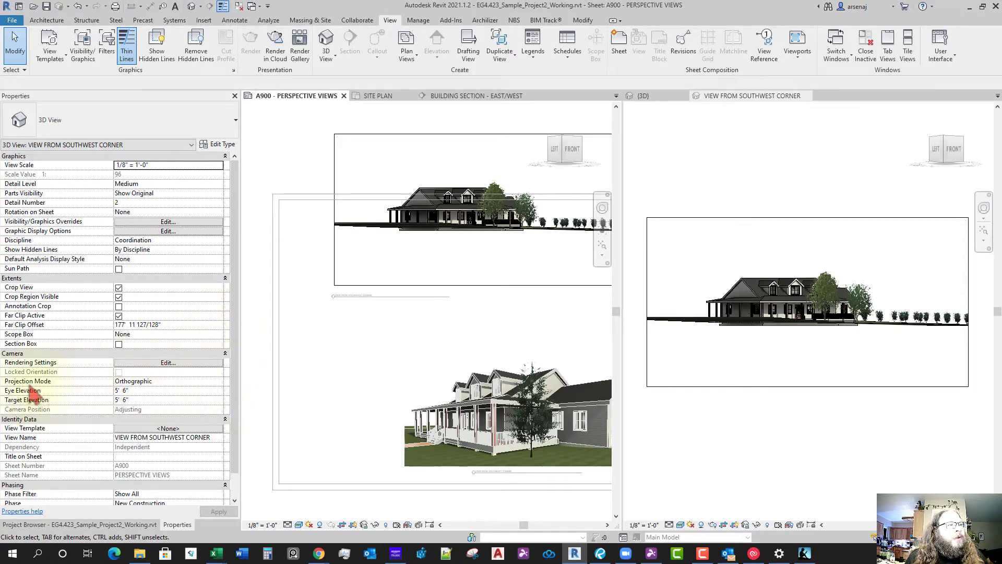
left_click(223, 383)
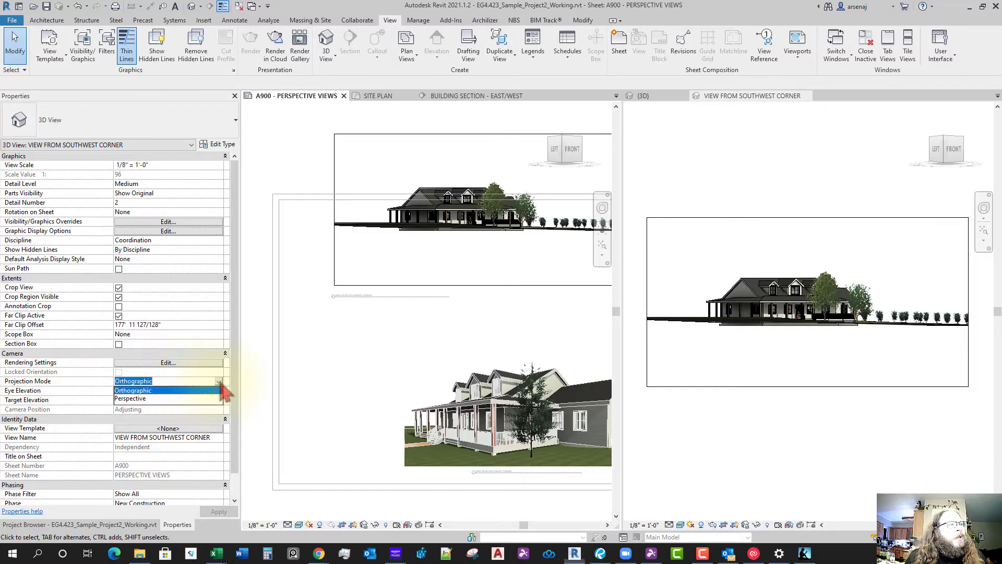
left_click(148, 395)
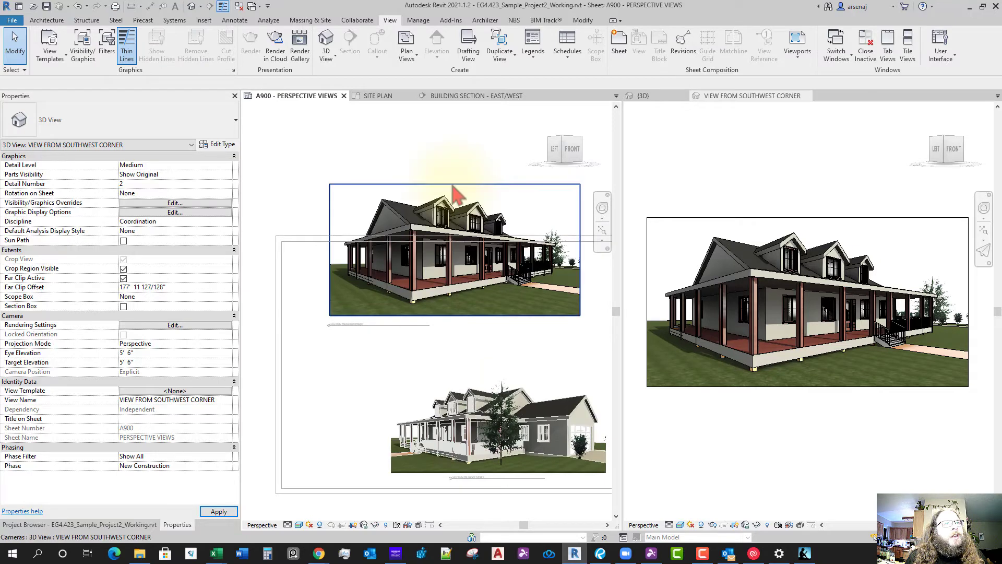
Lower the top edge of the crop region in VIEW FROM SOUTHWEST CORNER to trim the empty space above the roof
left_click(454, 184)
scroll(455, 184, "up", 2)
left_click_drag(455, 184, 456, 194)
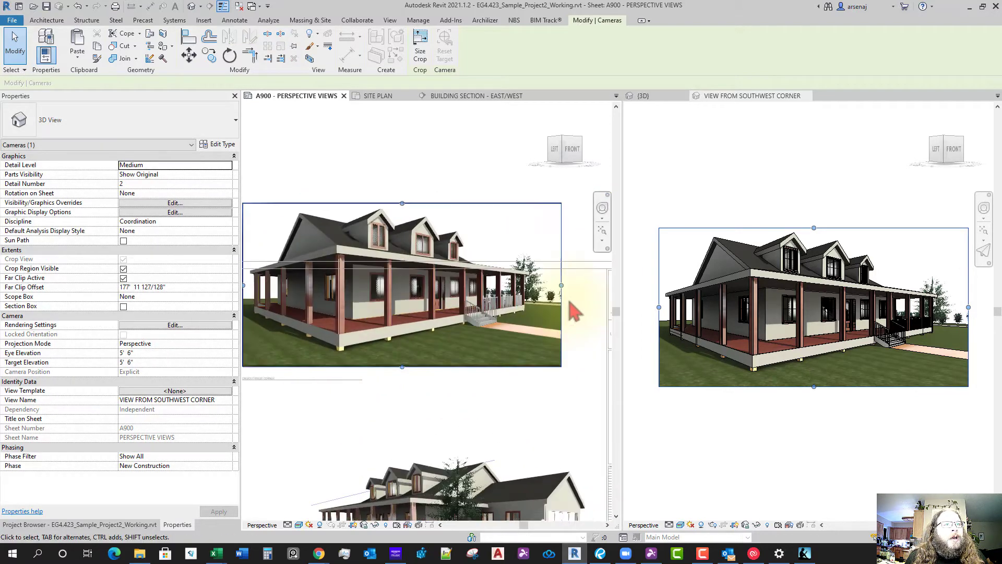
Pull the crop region's right edge in toward the tree beside the porch, and deactivate the southwest view on the sheet
scroll(569, 305, "up", 3)
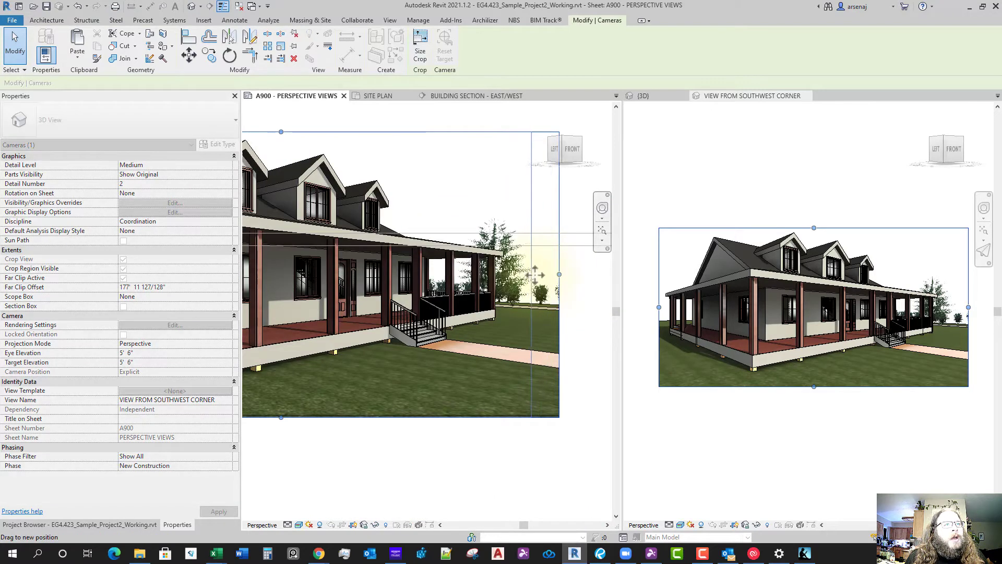
left_click_drag(535, 273, 532, 273)
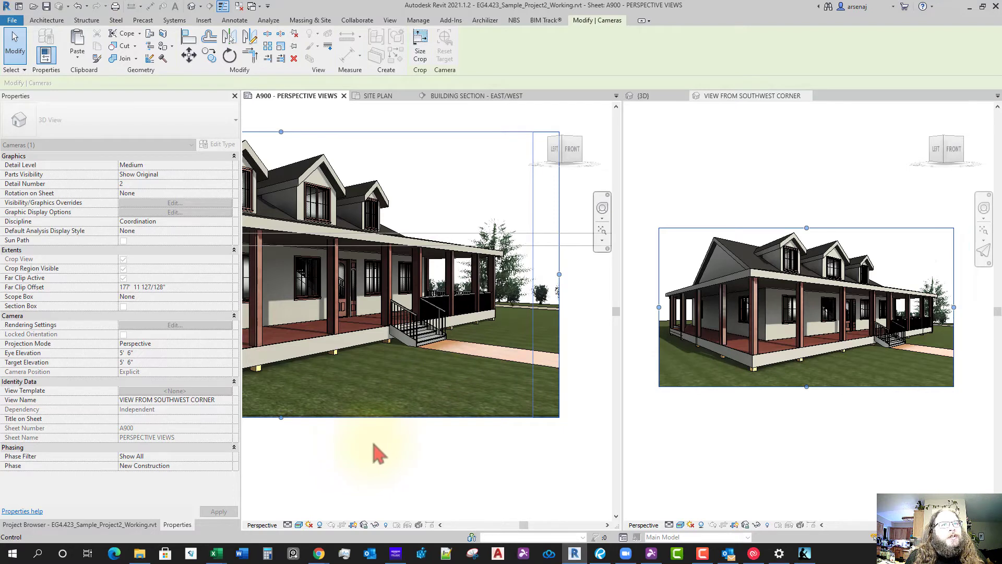
scroll(371, 432, "down", 5)
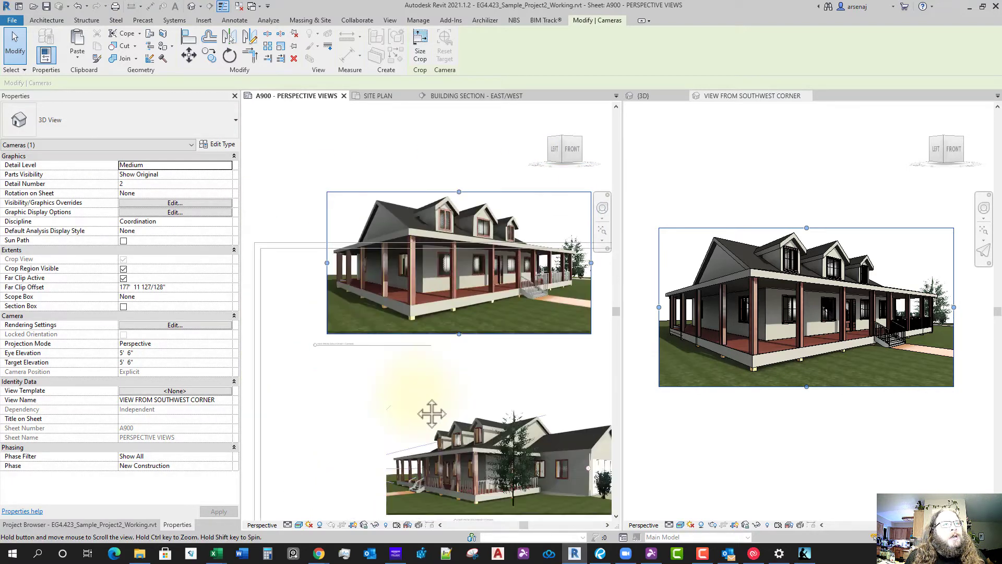
left_click(368, 395)
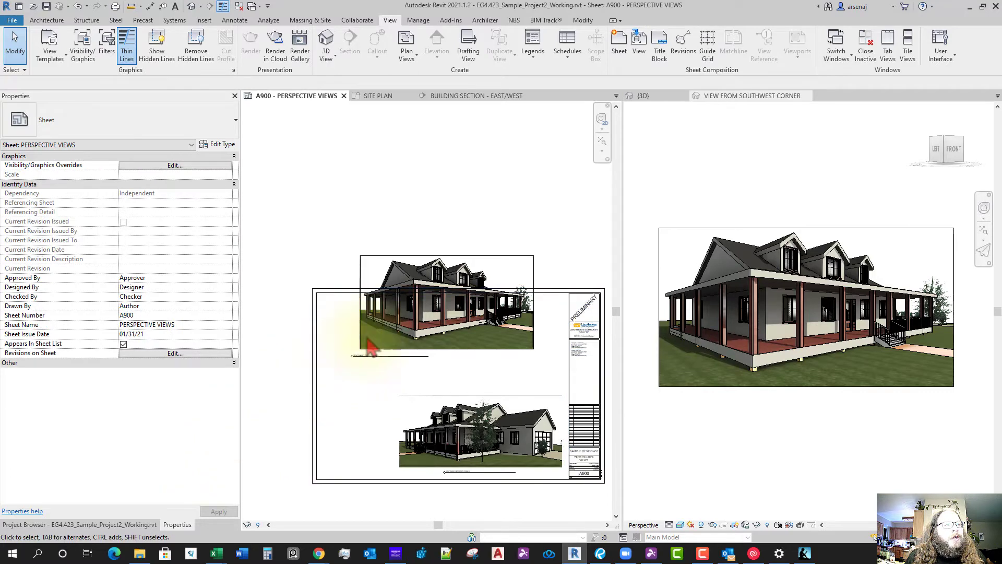
Move the southwest viewport down and left so it fits inside the sheet border's upper left corner
left_click(386, 350)
scroll(376, 359, "up", 2)
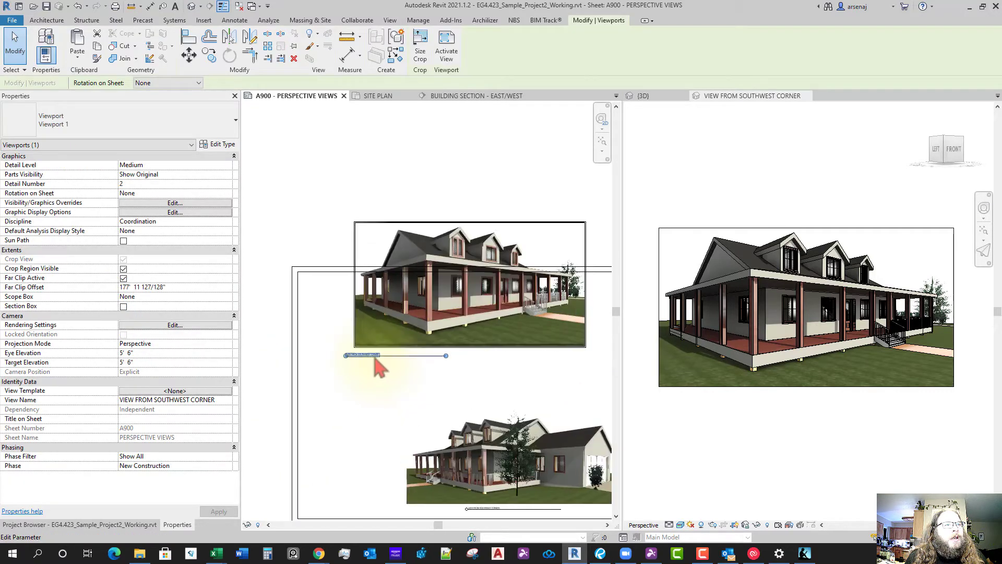
scroll(401, 388, "down", 4)
scroll(419, 384, "up", 1)
left_click(420, 384)
left_click_drag(415, 306, 382, 342)
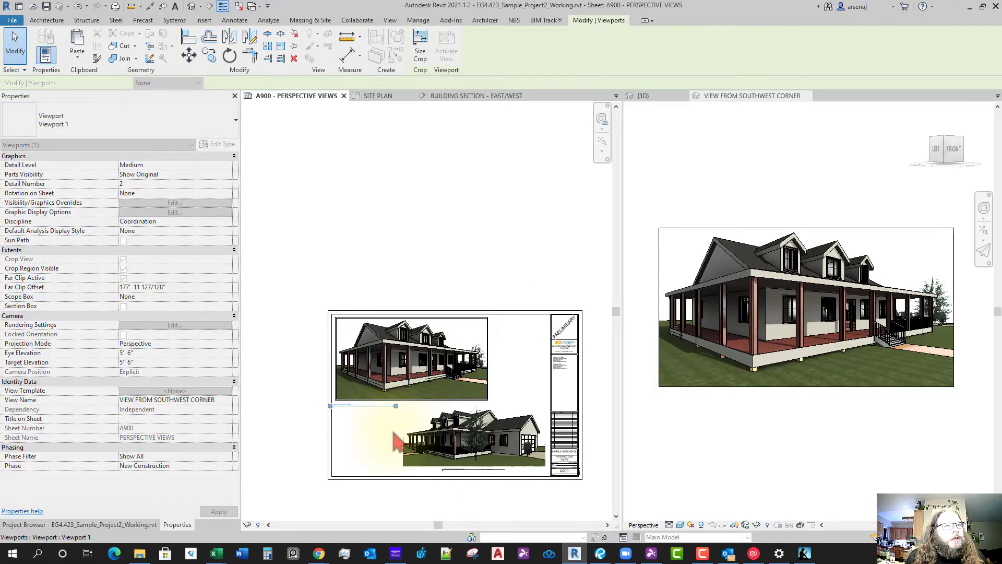
left_click(376, 417)
Shift the southwest view's title to the right so it sits inside the border beneath its view
left_click(359, 405)
left_click_drag(359, 405, 399, 405)
left_click(415, 400)
scroll(405, 387, "up", 2)
mouse_move(417, 400)
middle_mouse_down()
mouse_move(422, 367)
mouse_move(431, 378)
mouse_move(416, 408)
middle_mouse_up()
Orbit VIEW FROM SOUTHWEST CORNER out of position, and undo the changes back through the last crop adjustment
left_click(769, 459)
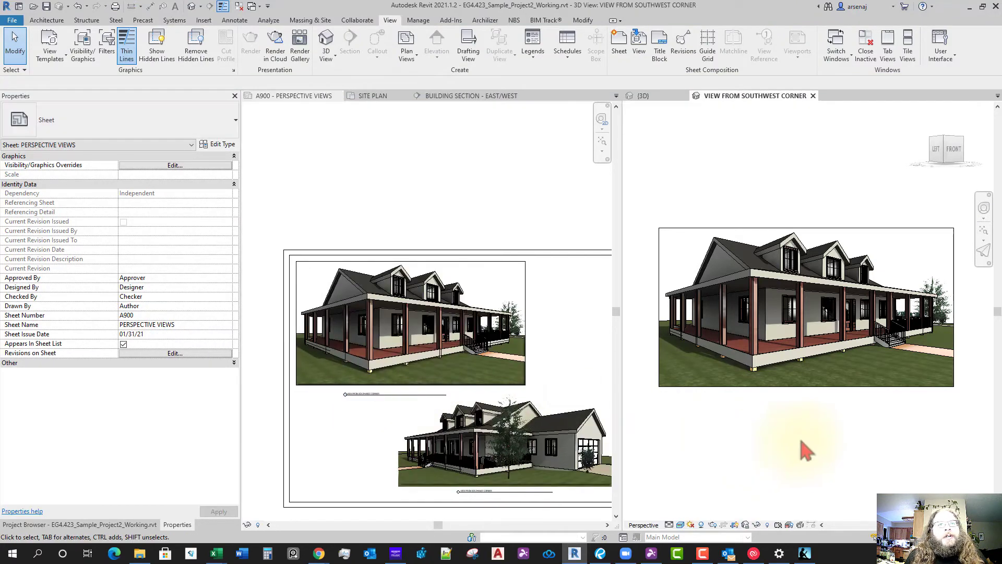
middle_click_drag(774, 416, 789, 373, "shift")
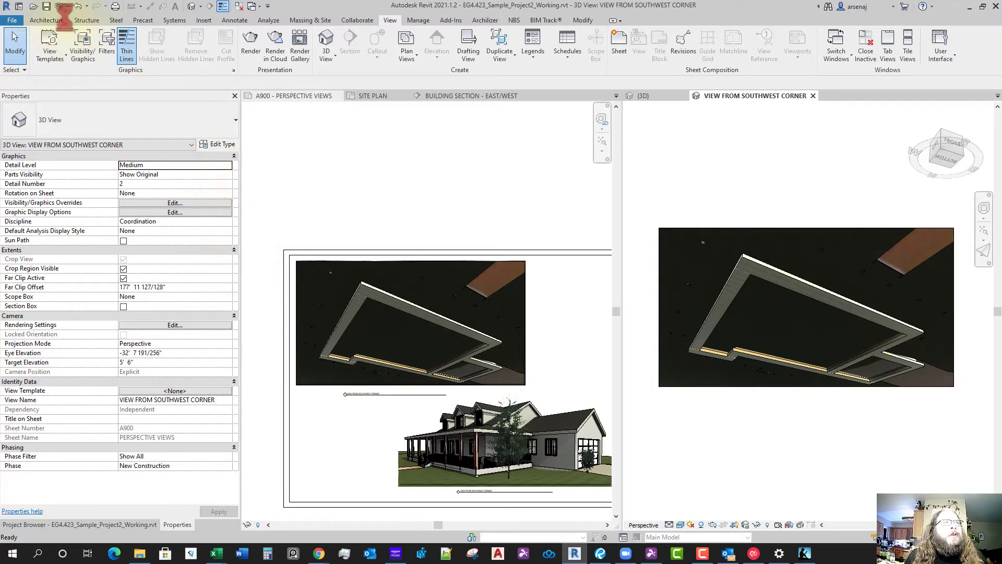
left_click(119, 39)
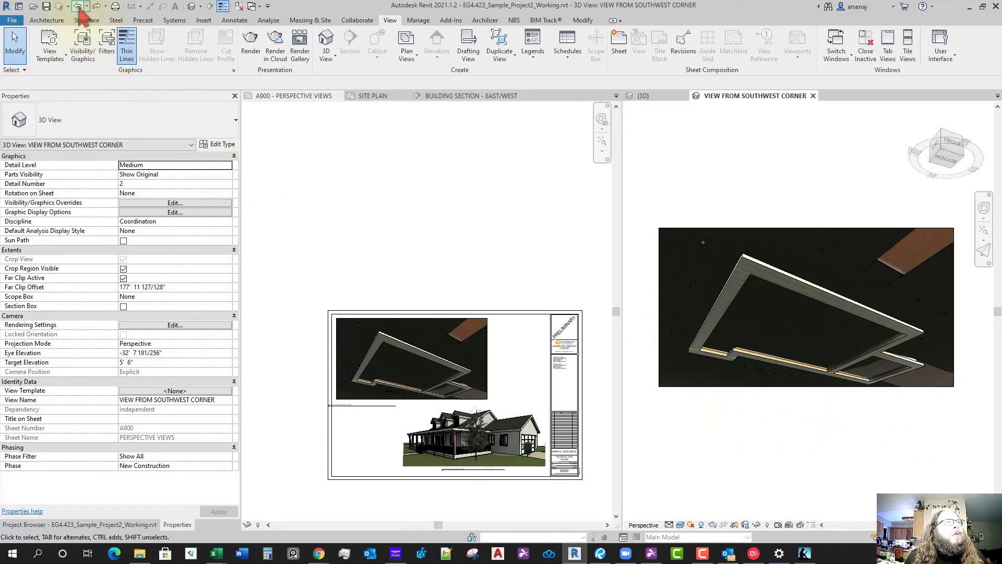
left_click(750, 382)
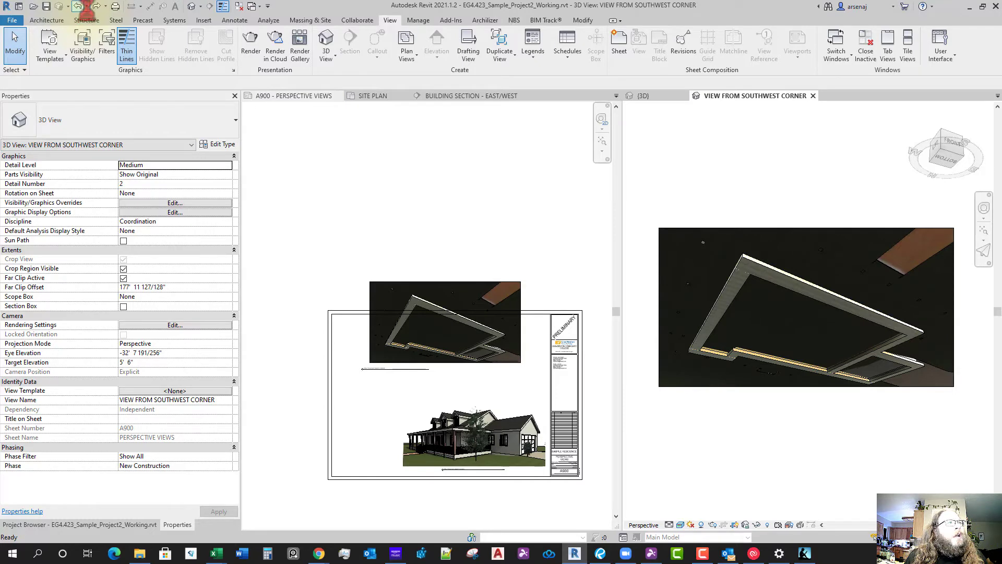
left_click(77, 6)
left_click(77, 6)
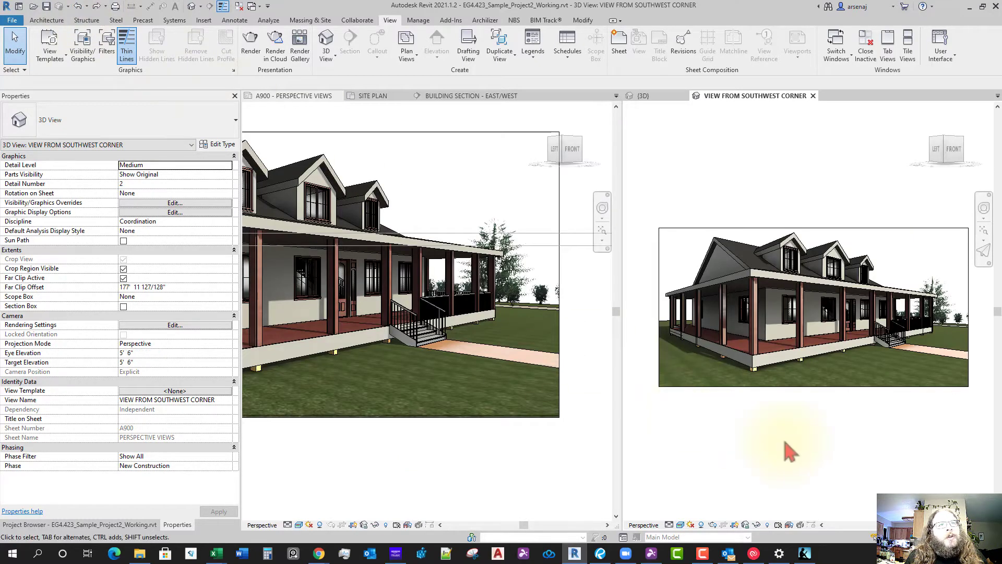
Save the orientation of VIEW FROM SOUTHWEST CORNER and lock the view
scroll(784, 443, "down", 1)
middle_click_drag(805, 444, 831, 356)
scroll(807, 405, "down", 1)
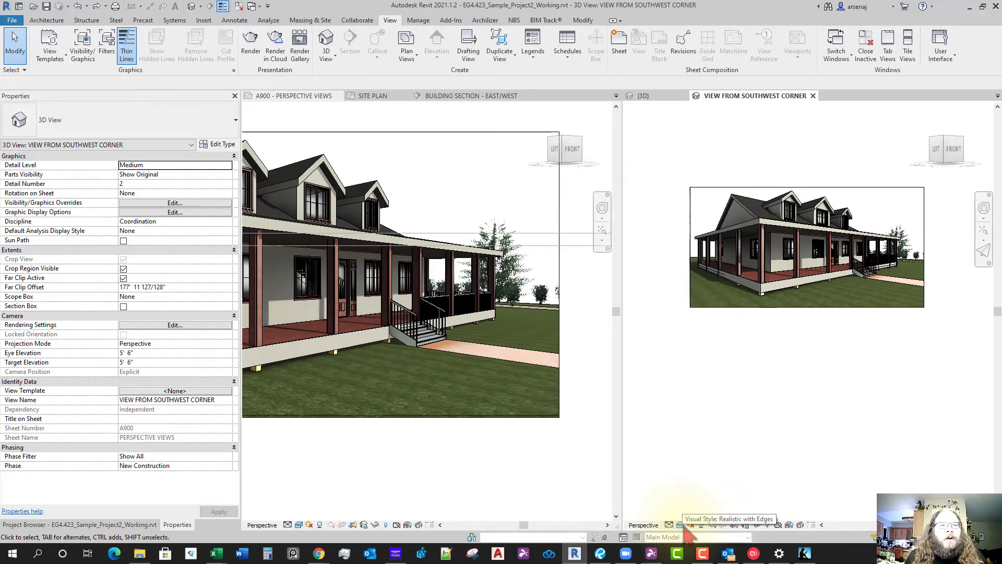
left_click(747, 526)
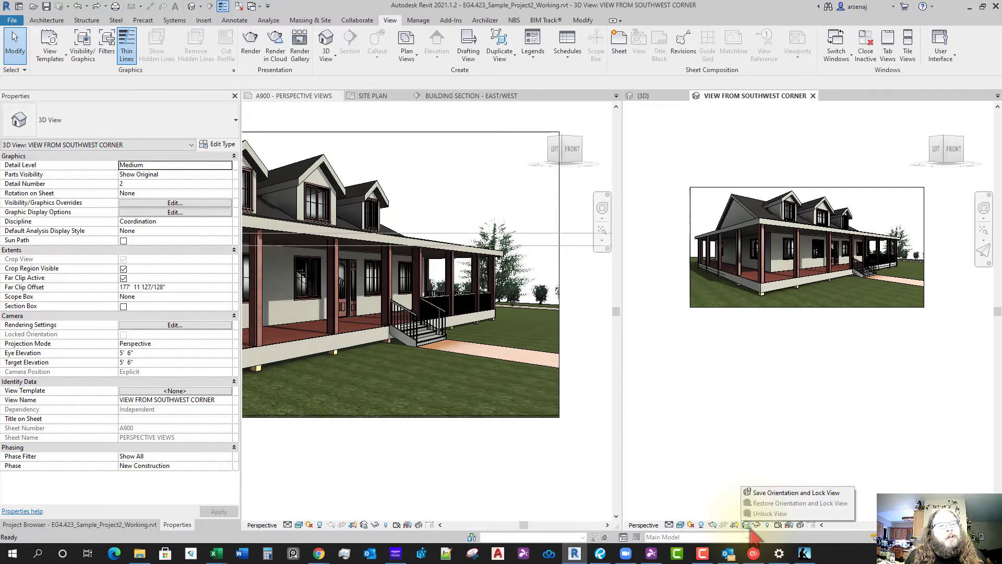
left_click(763, 494)
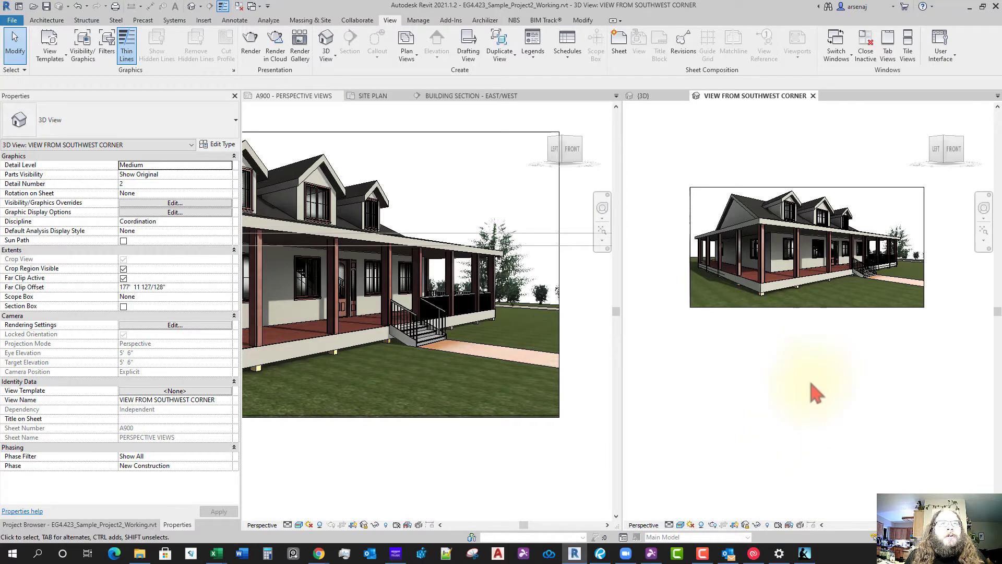
Test the orientation lock by trying to orbit VIEW FROM SOUTHWEST CORNER
middle_click_drag(810, 384, 787, 409, "shift")
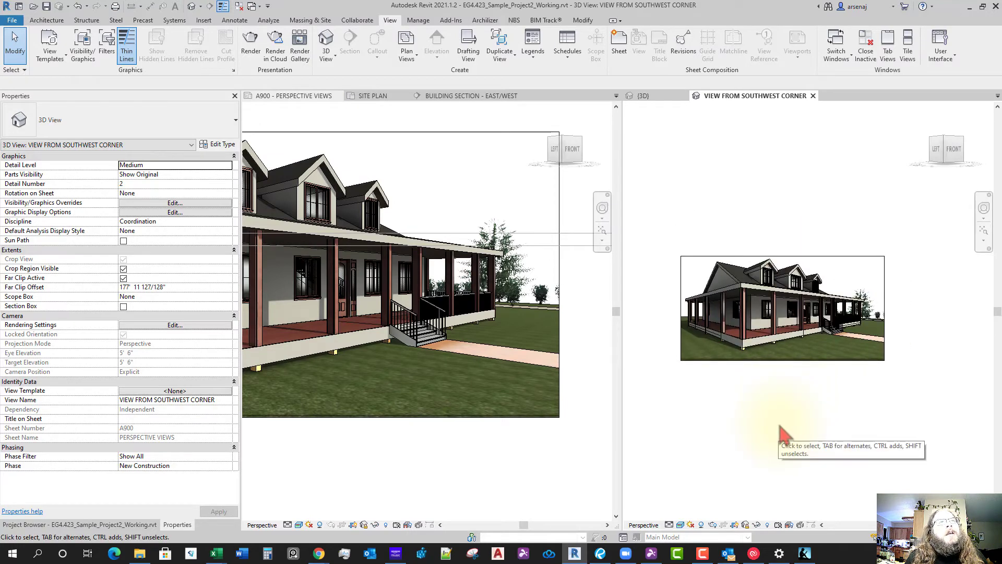
middle_click_drag(774, 437, 810, 409)
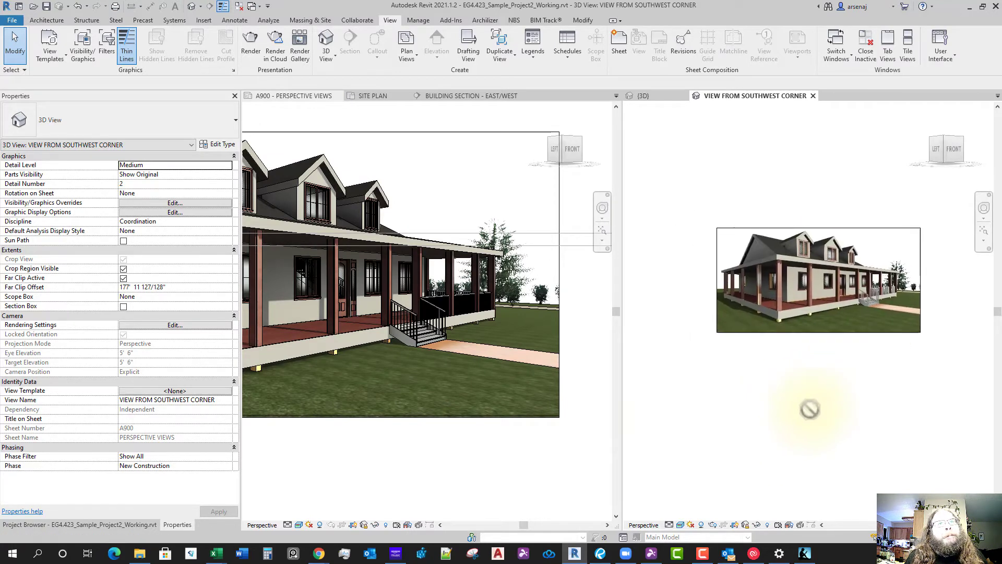
scroll(821, 404, "down", 1)
scroll(446, 450, "down", 1)
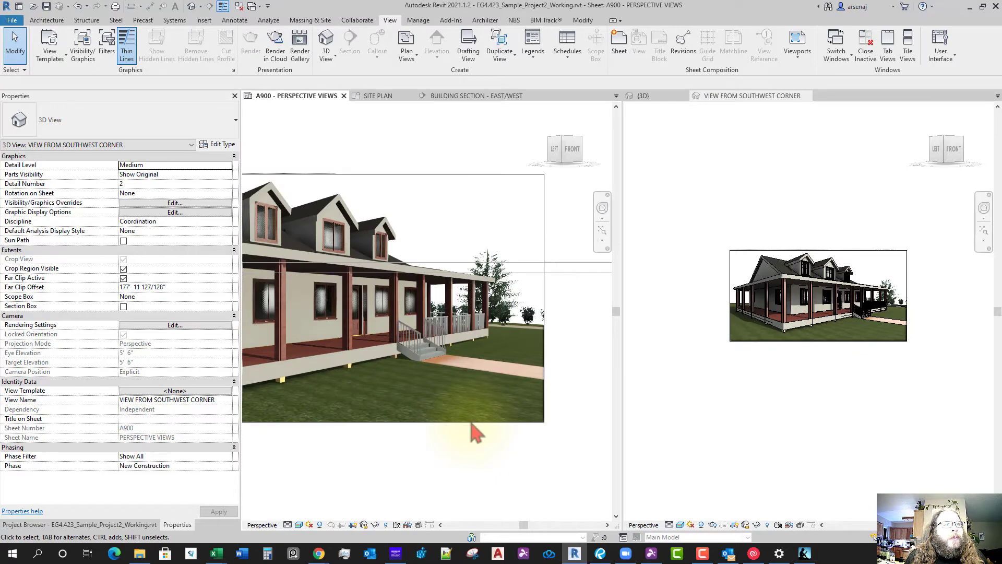
Deactivate the southwest view on sheet A900 and move its viewport inside the border's upper left corner
scroll(472, 422, "down", 7)
middle_click_drag(429, 471, 521, 381)
scroll(521, 380, "down", 1)
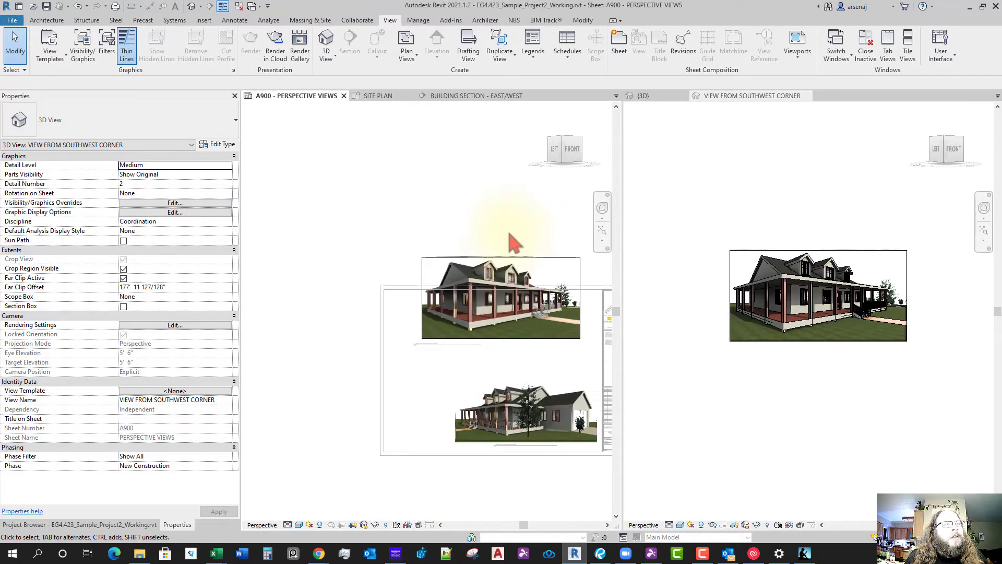
double_click(508, 234)
left_click(479, 286)
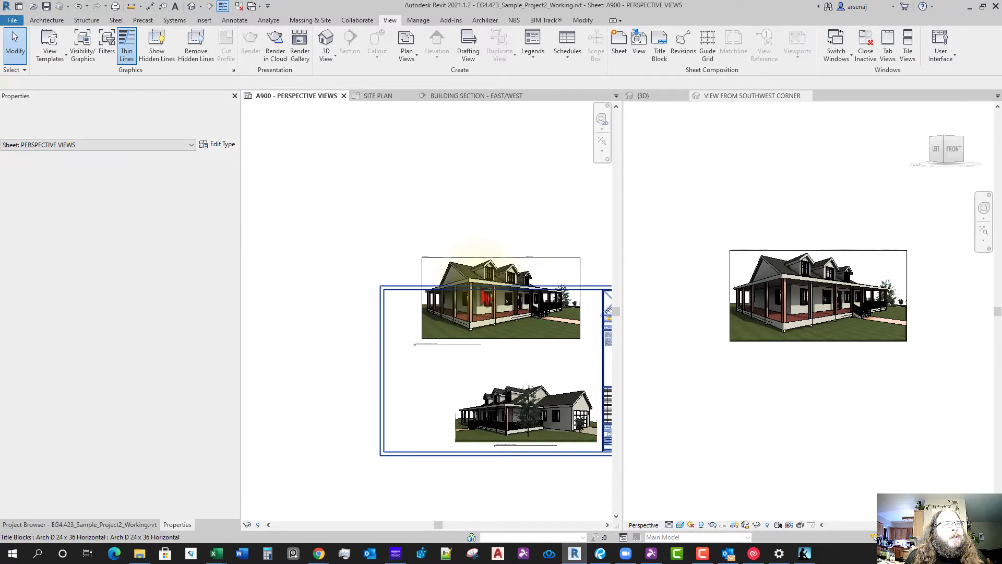
left_click_drag(479, 308, 444, 344)
left_click(433, 407)
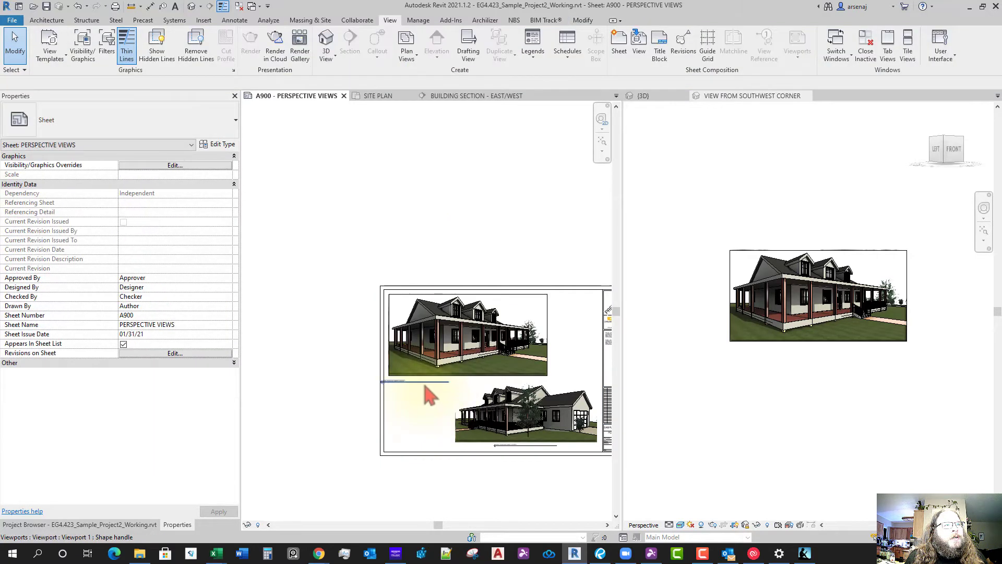
Move the southwest view's title to the right so it sits roughly centered beneath the view
left_click(431, 382)
left_click_drag(433, 383, 457, 385)
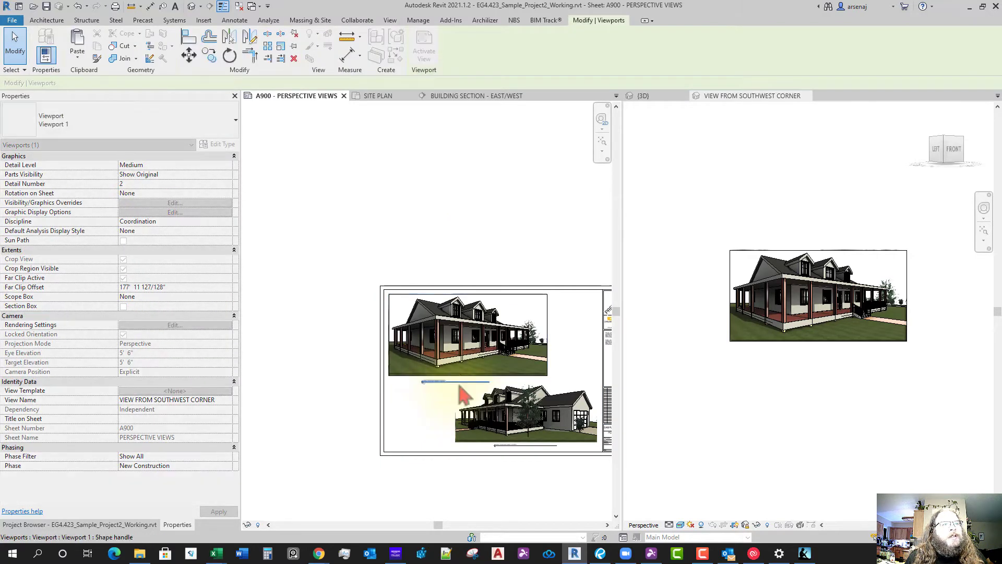
left_click(452, 391)
scroll(451, 390, "up", 1)
scroll(443, 381, "up", 3)
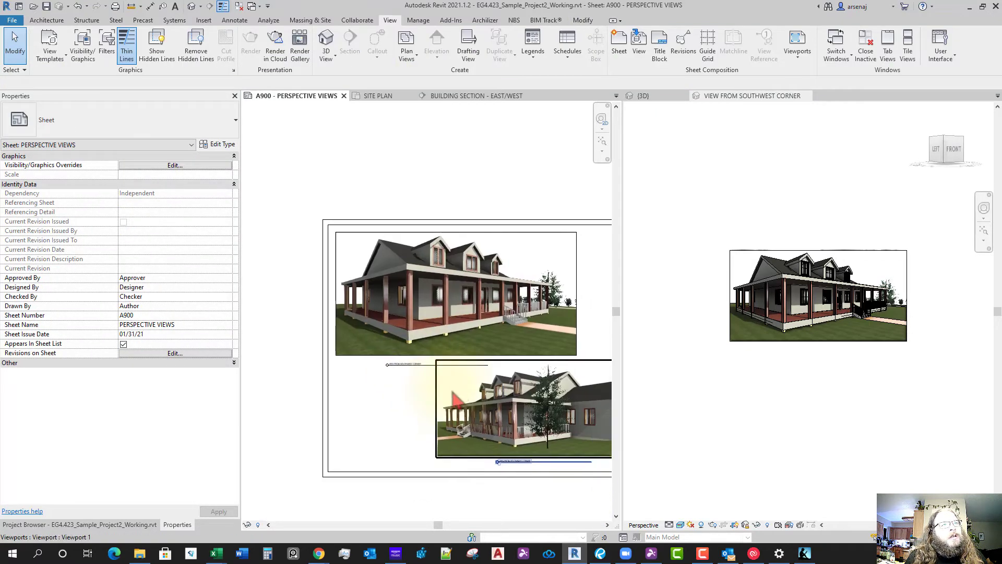
Reposition the southwest view's title so it lines up near the left edge of its view
left_click(427, 359)
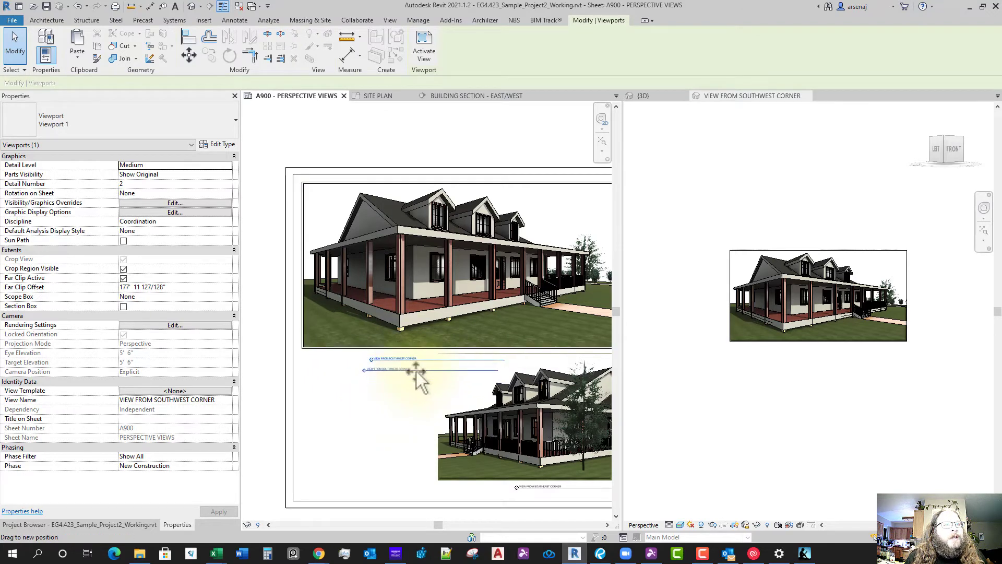
mouse_move(427, 360)
left_mouse_down()
mouse_move(445, 361)
mouse_move(424, 382)
mouse_move(435, 361)
left_mouse_up()
left_click(189, 55)
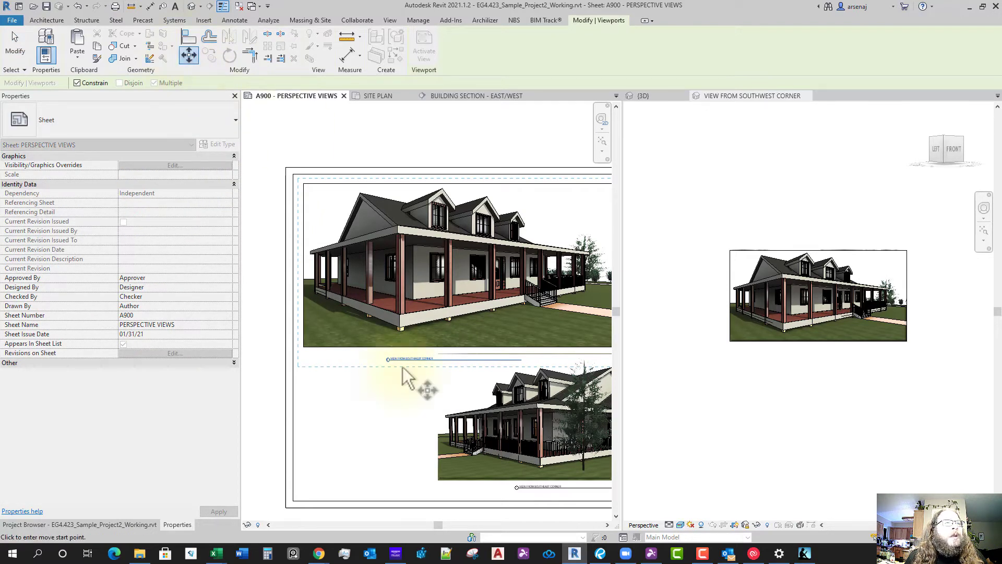
left_click(409, 396)
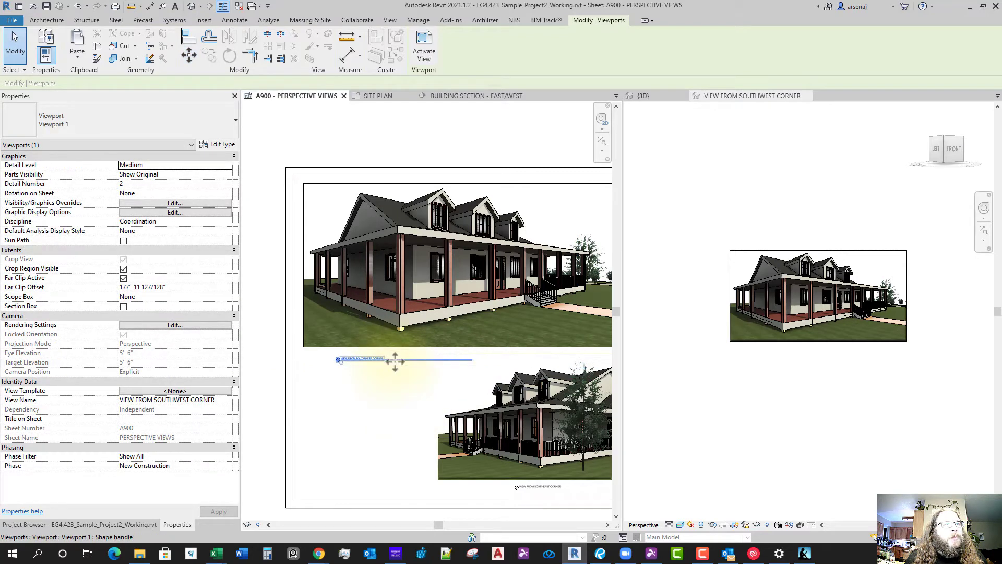
left_click_drag(395, 362, 369, 361)
scroll(453, 439, "down", 2)
middle_click_drag(456, 443, 444, 430)
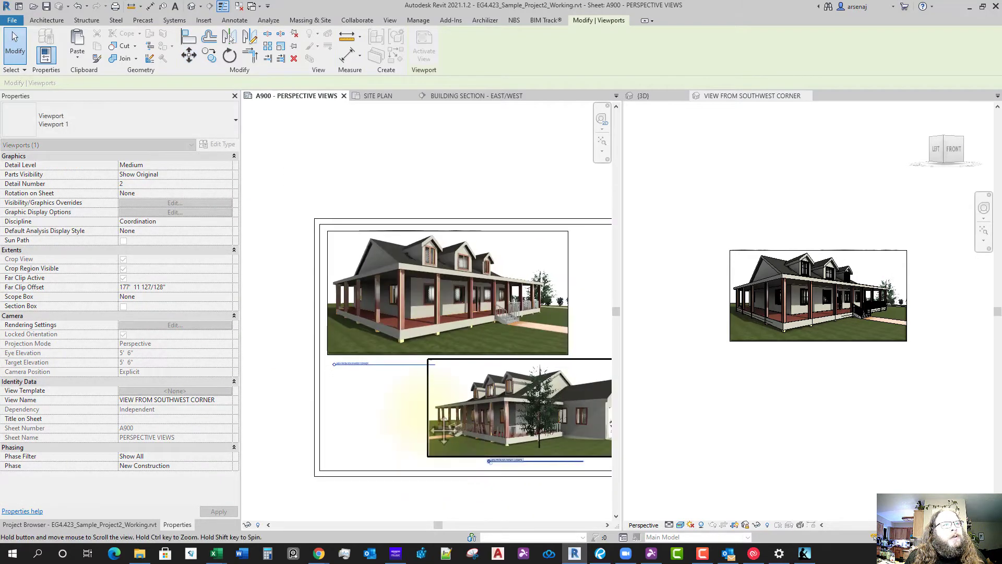
Move the southeast view's title left so it starts near the left edge of its view
scroll(469, 449, "up", 3)
left_click(530, 416)
left_click_drag(521, 413, 445, 417)
left_click(462, 450)
scroll(464, 456, "down", 1)
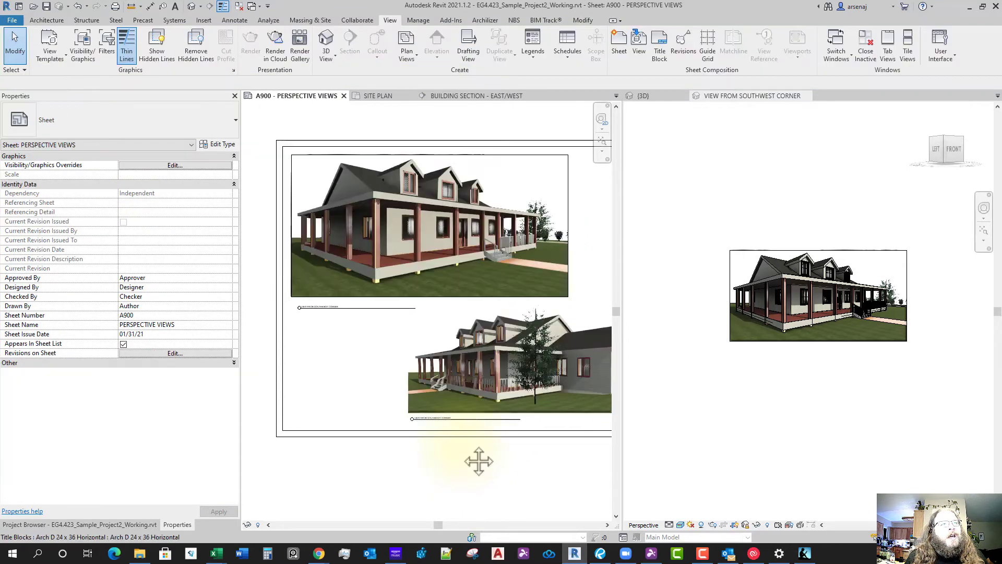
scroll(480, 460, "down", 1)
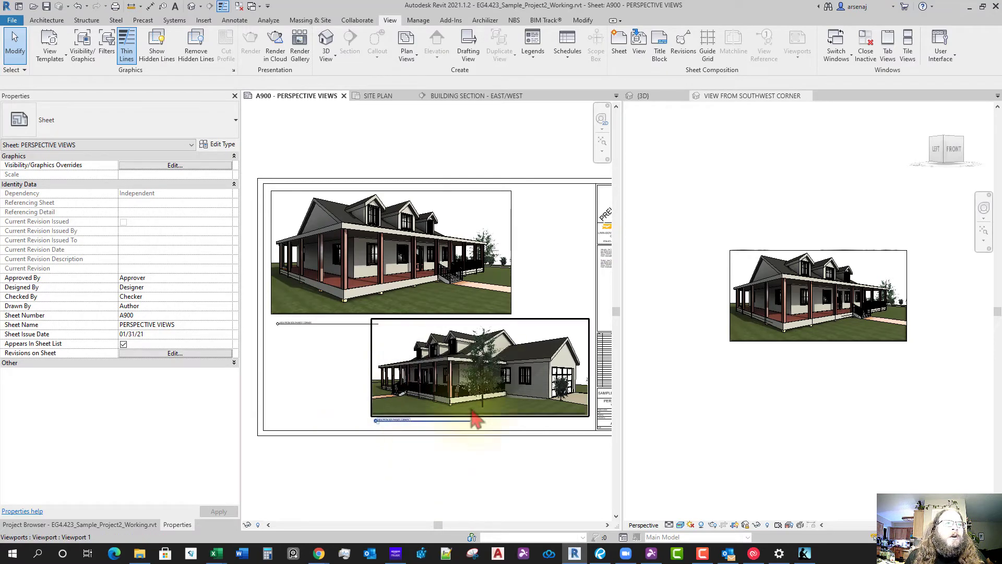
Shorten the title lines of the southeast and southwest views to just beyond their title text
left_click(472, 428)
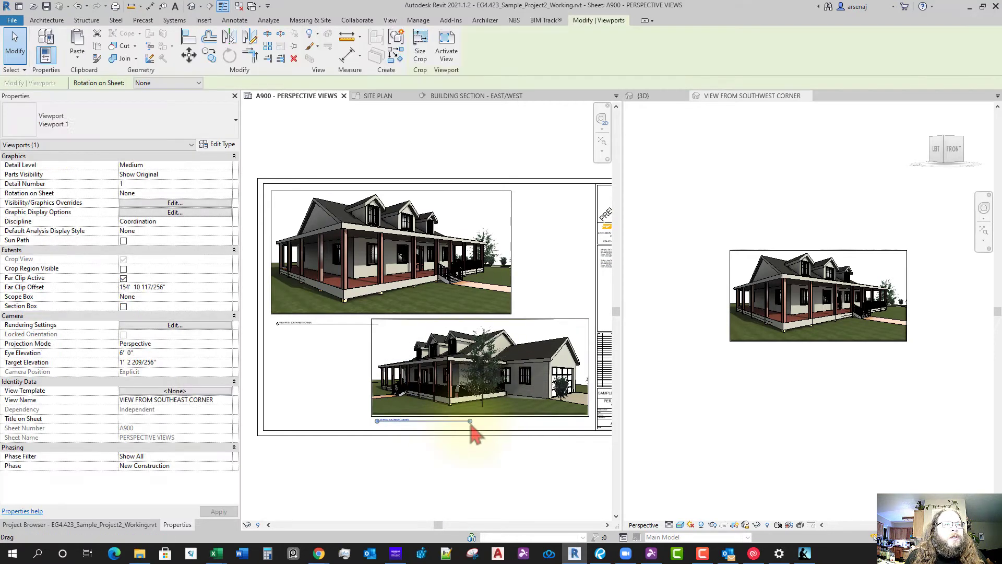
left_click(389, 459)
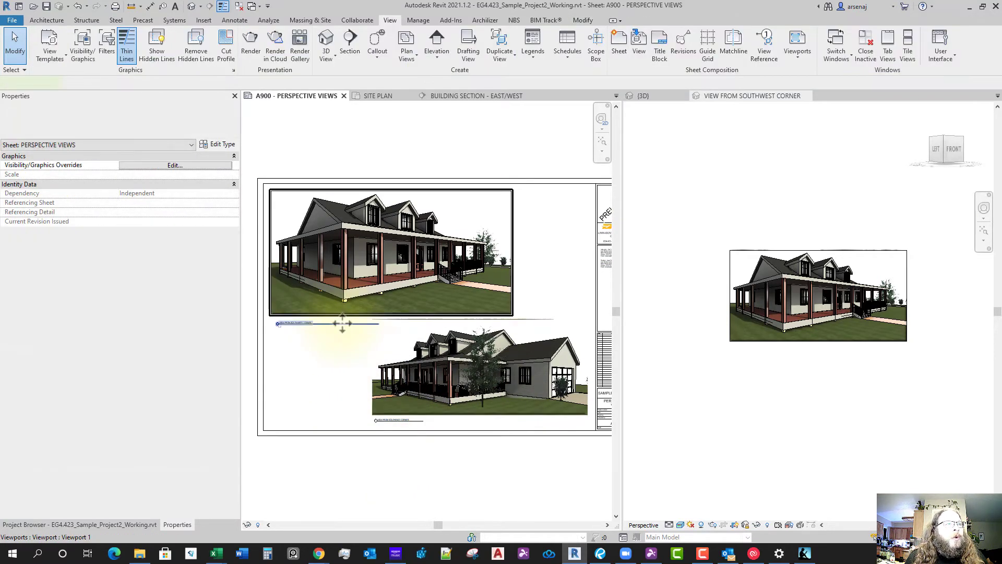
left_click(379, 325)
left_click(326, 338)
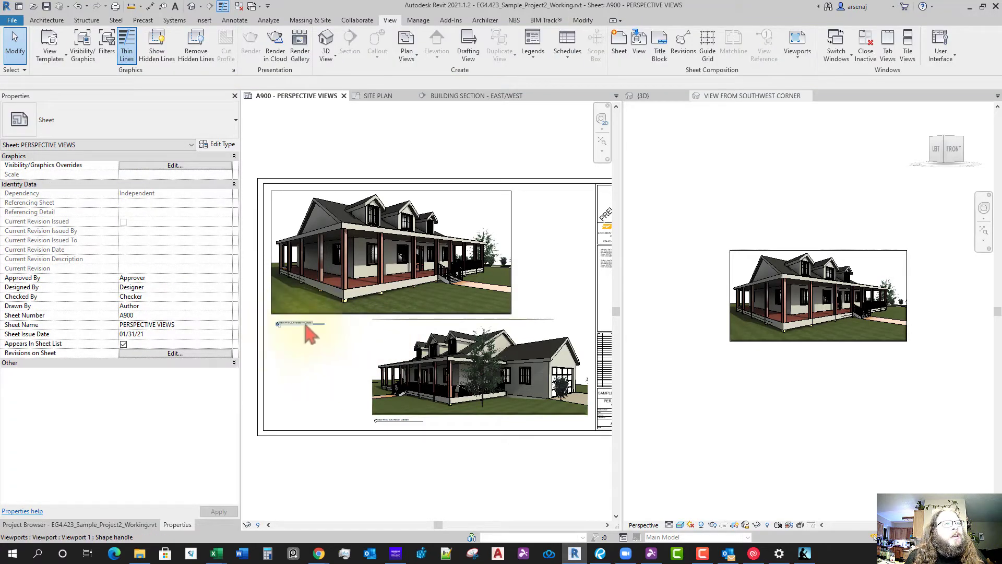
Center both titles beneath their views and move the southeast viewport slightly down on the sheet
left_click_drag(302, 331, 375, 331)
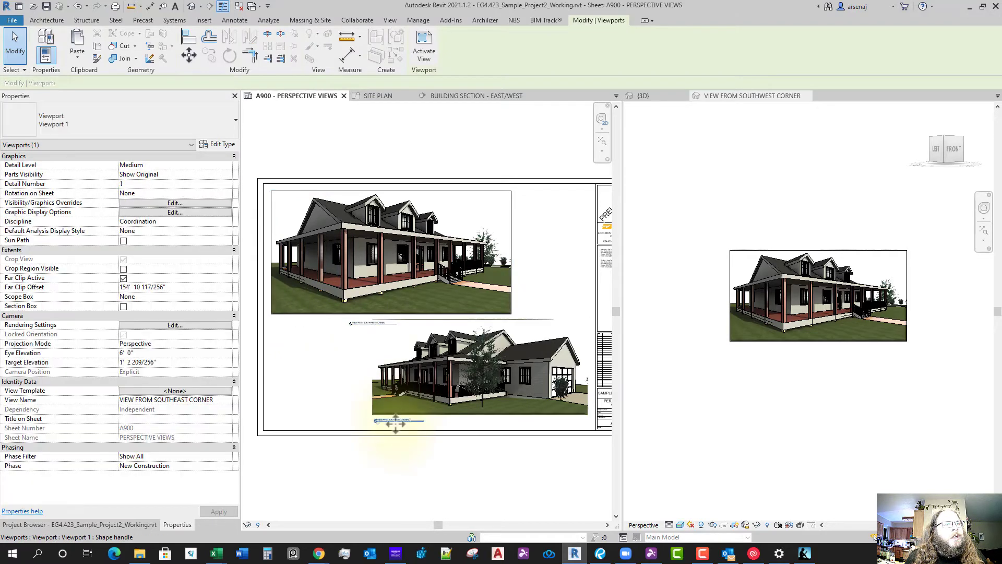
left_click_drag(397, 420, 469, 420)
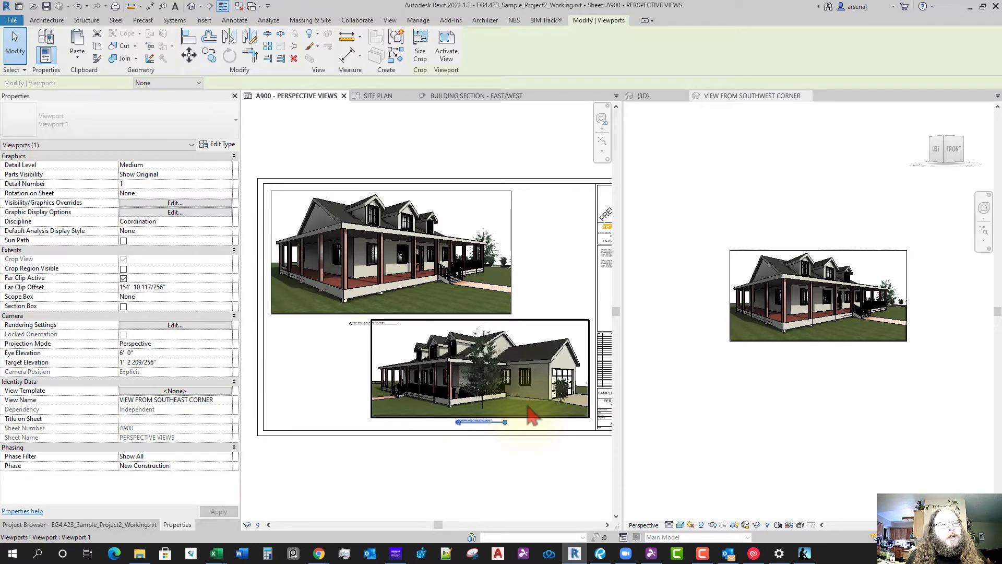
left_click_drag(532, 414, 531, 419)
left_click(503, 458)
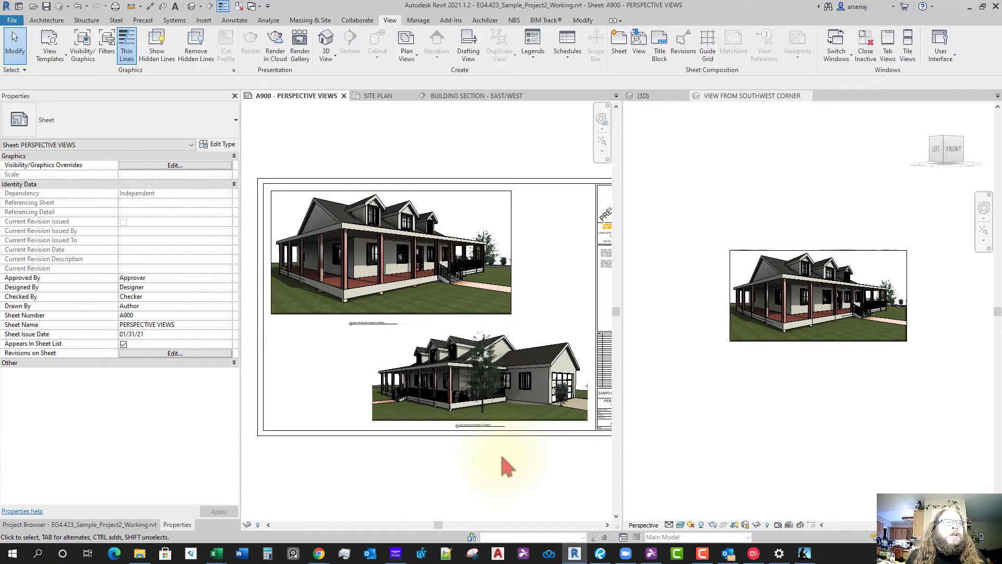
Move the southwest view's title slightly up and to the right, closer beneath its viewport on the sheet
left_click(472, 426)
scroll(473, 425, "up", 1)
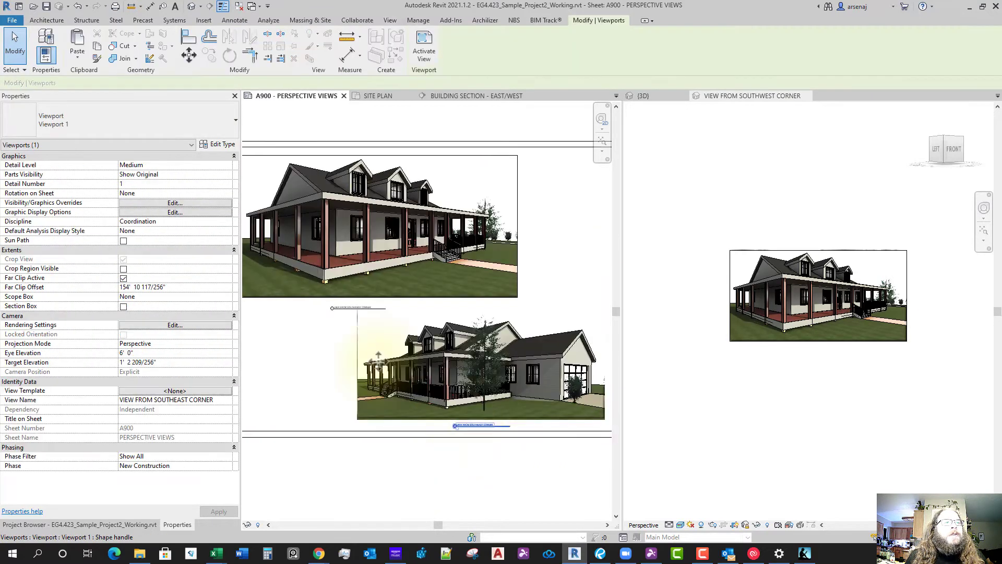
scroll(365, 347, "up", 3)
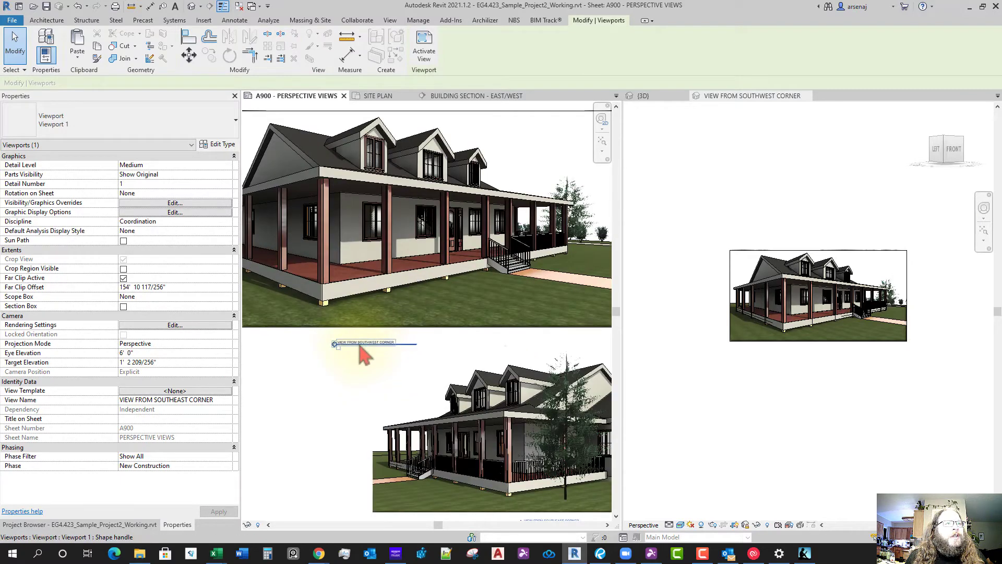
scroll(360, 345, "up", 1)
left_click_drag(359, 343, 366, 337)
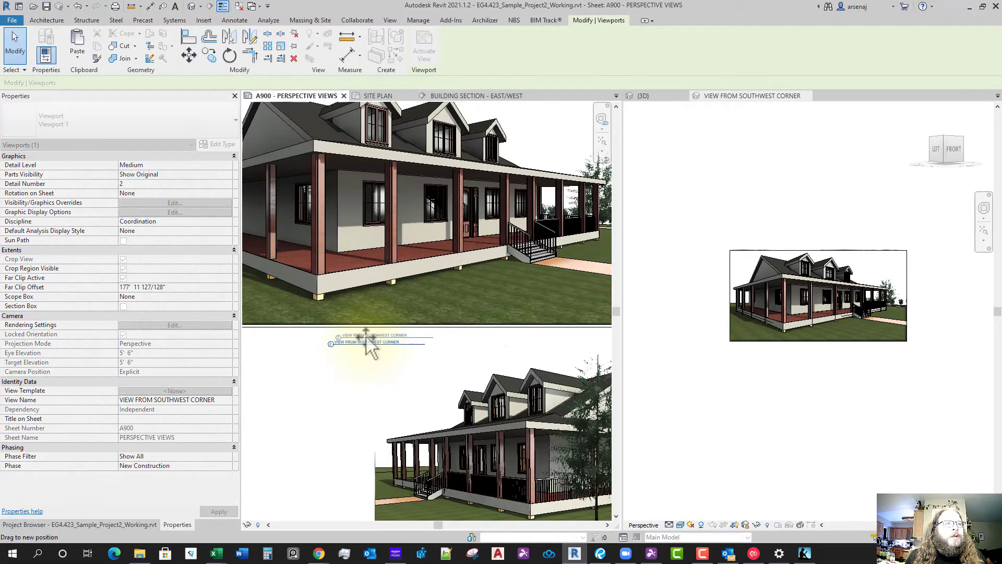
scroll(396, 365, "down", 6)
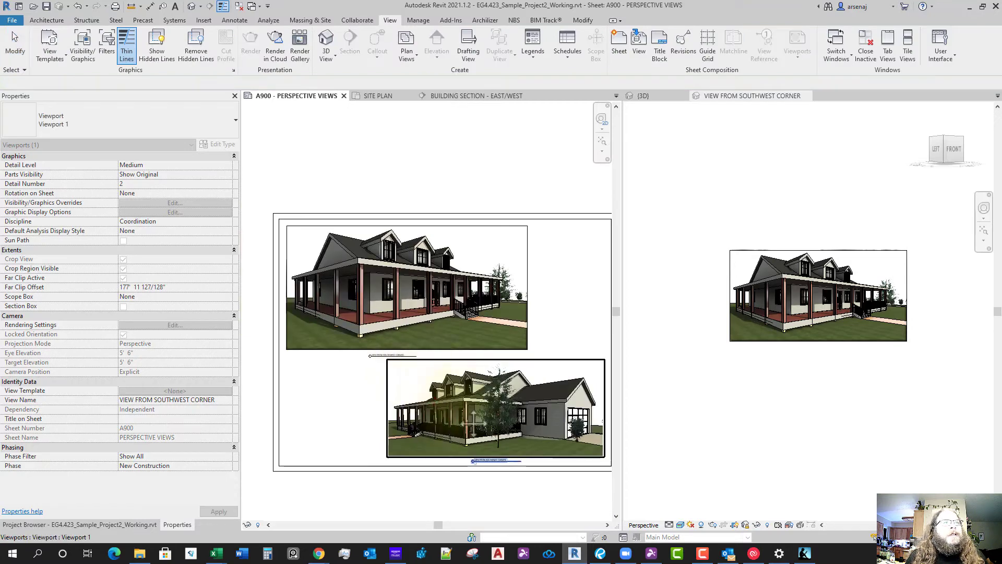
left_click(446, 415)
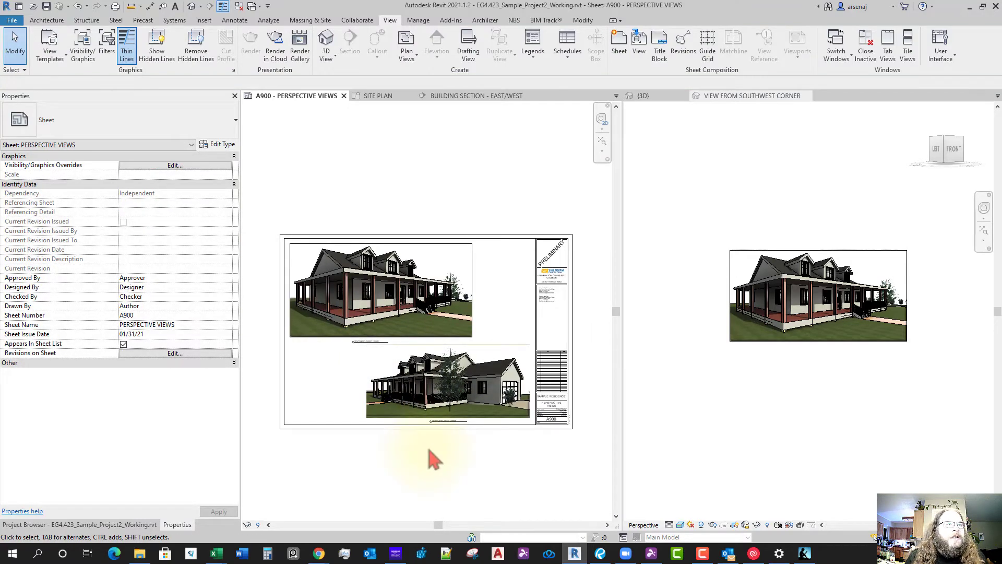
Turn off crop region visibility for the VIEW FROM SOUTHWEST CORNER camera view
left_click(751, 441)
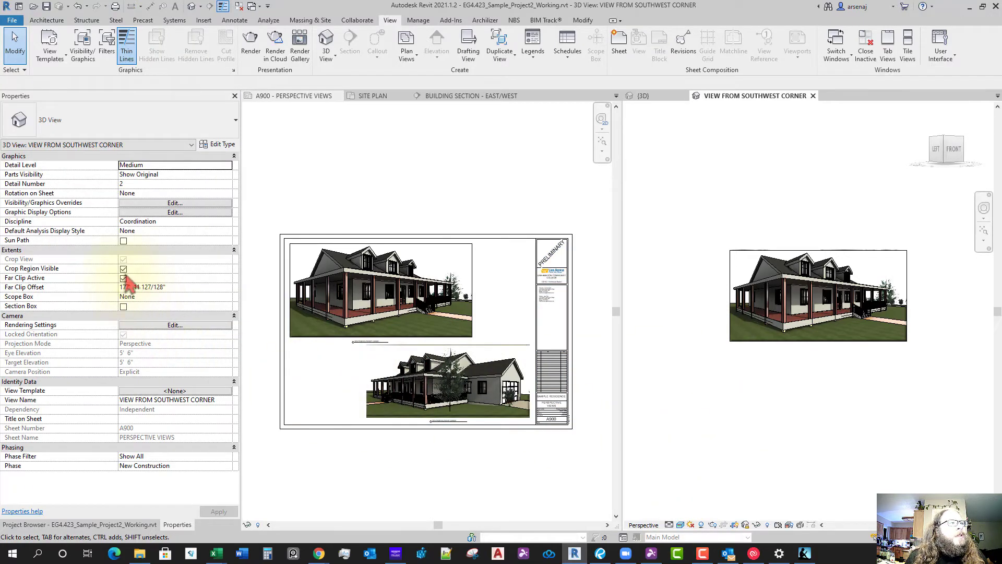
left_click(125, 269)
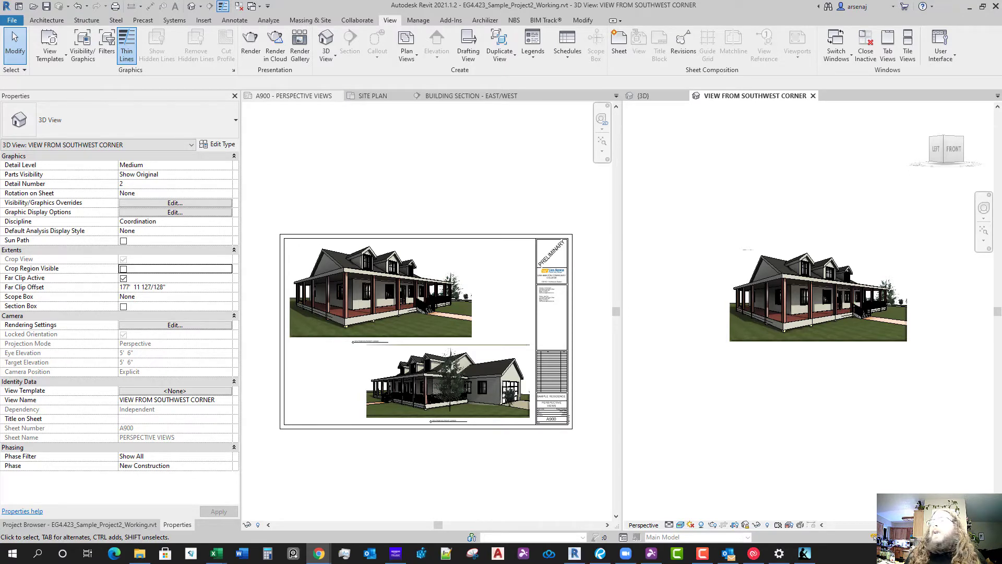
Switch to Google Drive in Chrome, look through the Human-Figures-X folder inside Entourage, and return to Revit
left_click_drag(1001, 219, 354, 1)
left_click(241, 152)
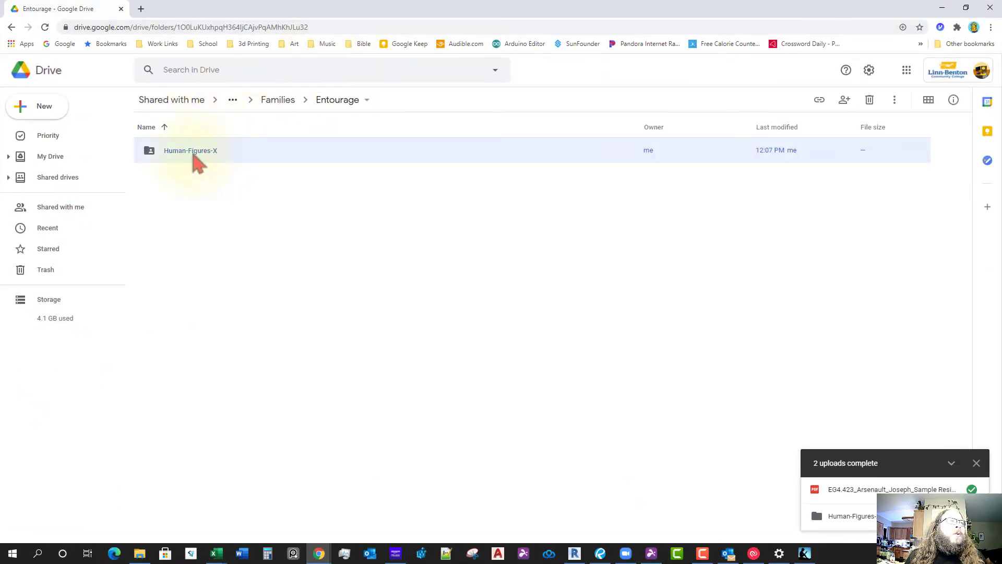
double_click(197, 157)
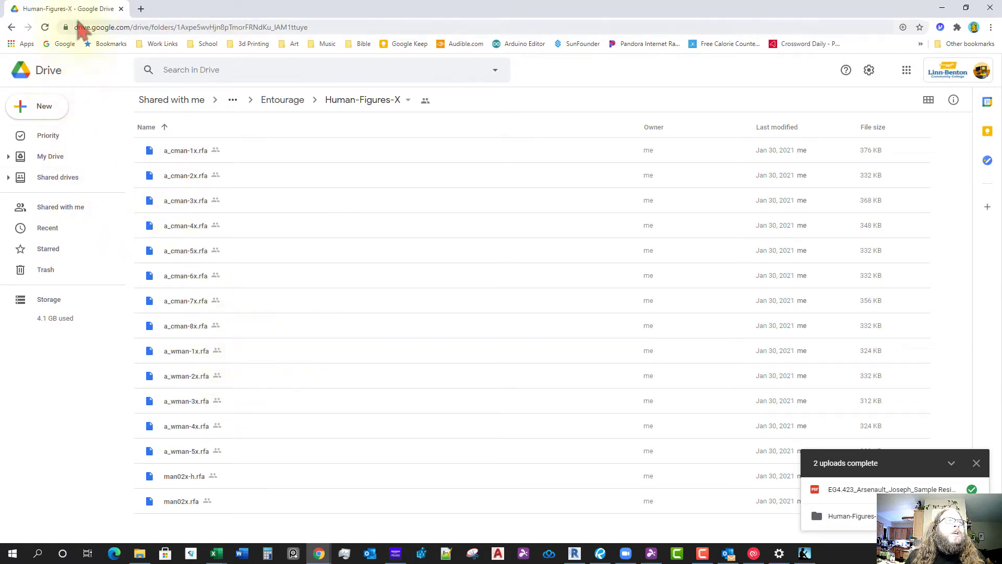
left_click_drag(242, 5, 1001, 418)
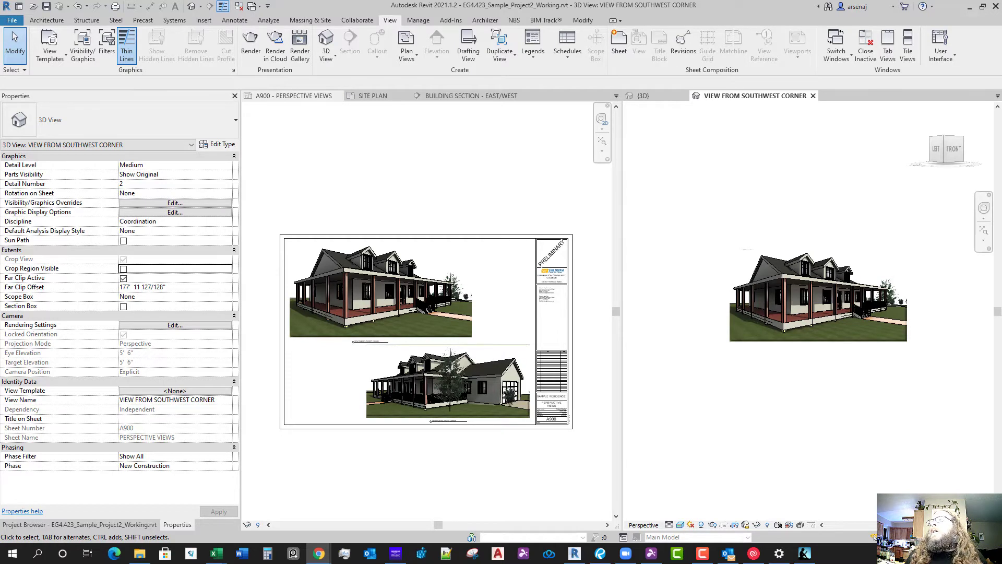
Activate the southwest corner perspective and examine the porch and front yard up close
left_click(496, 439)
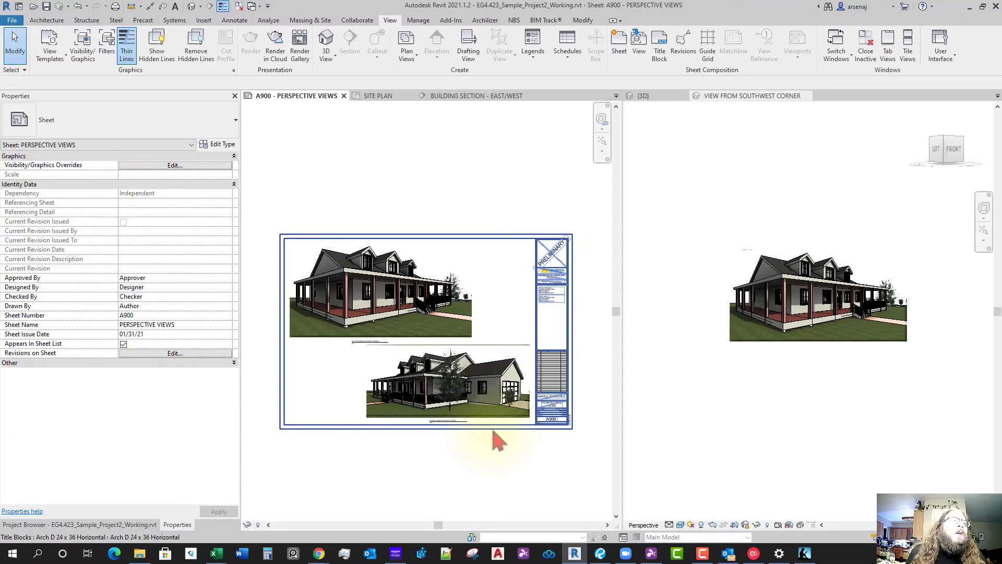
left_click(814, 417)
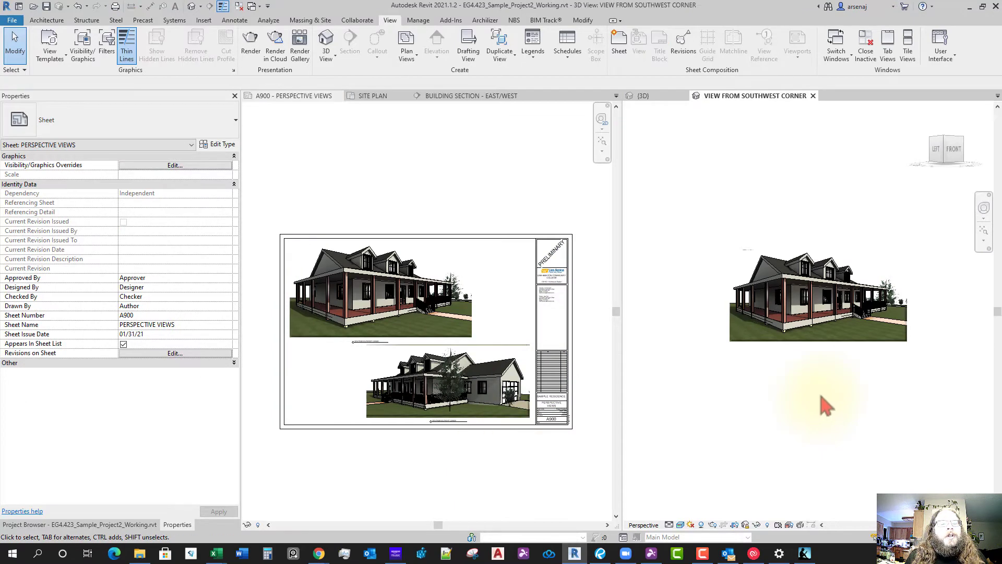
scroll(823, 405, "down", 1)
middle_click_drag(856, 391, 825, 456)
scroll(814, 430, "up", 3)
scroll(814, 422, "up", 2)
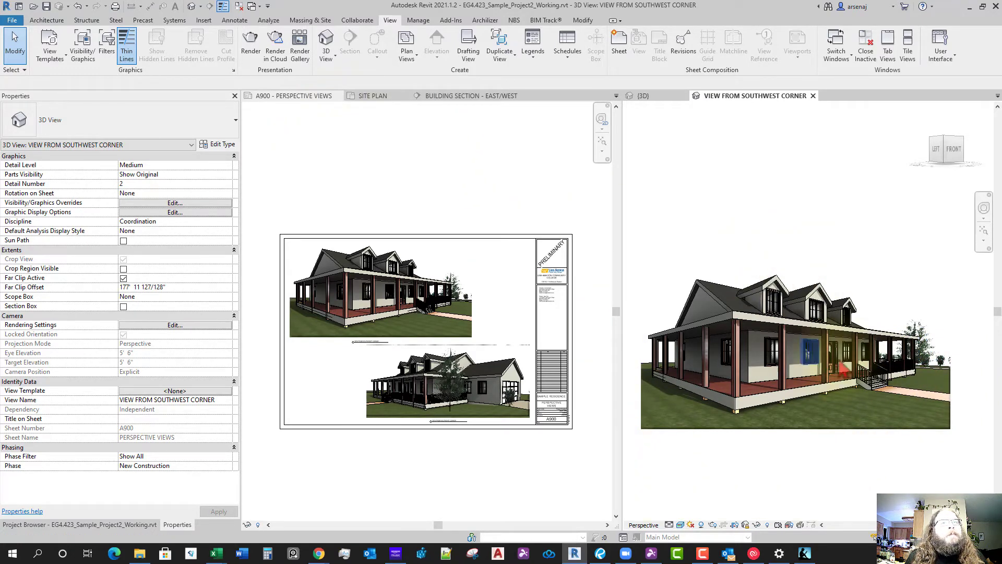
scroll(785, 412, "up", 2)
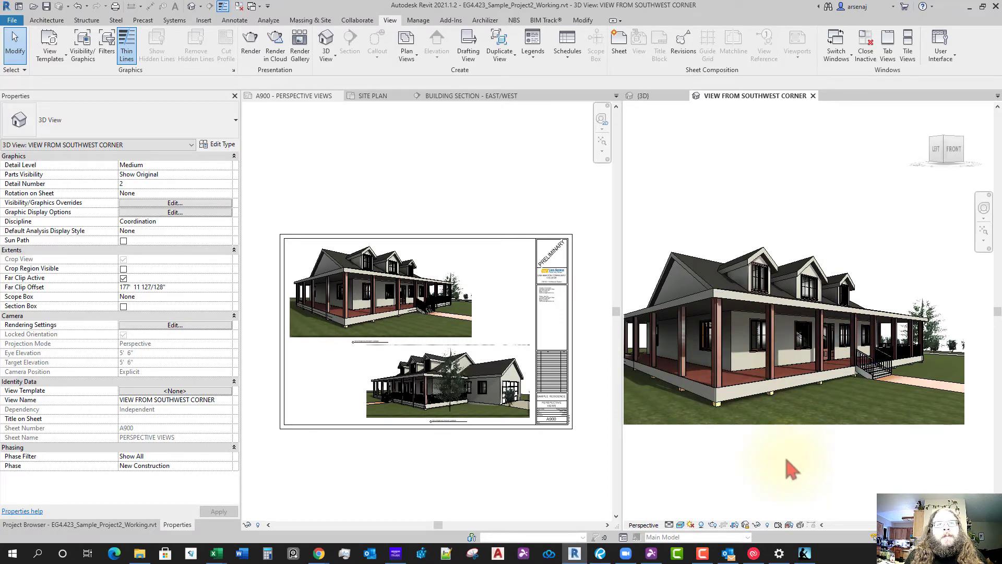
scroll(727, 465, "down", 1)
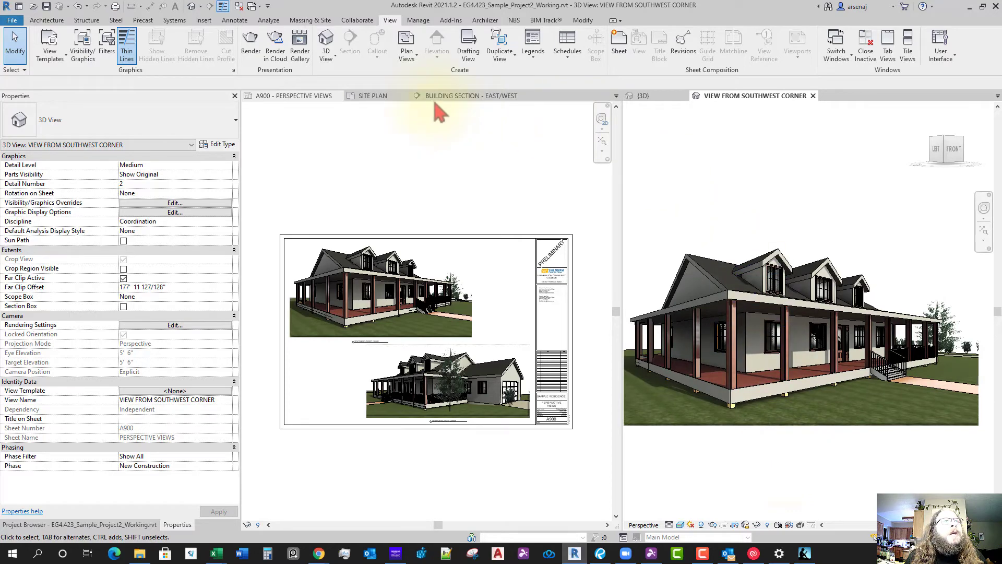
left_click(310, 22)
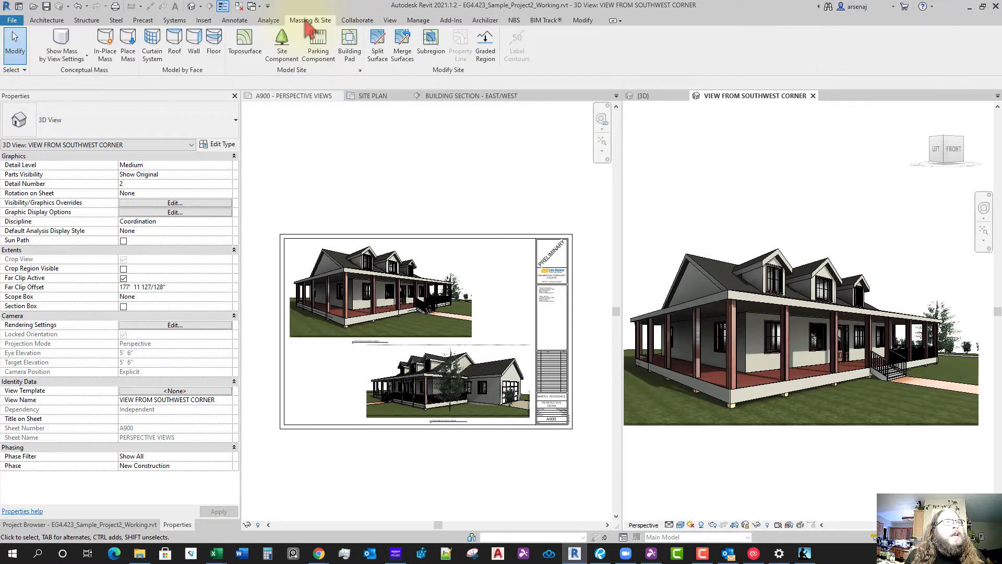
left_click(288, 52)
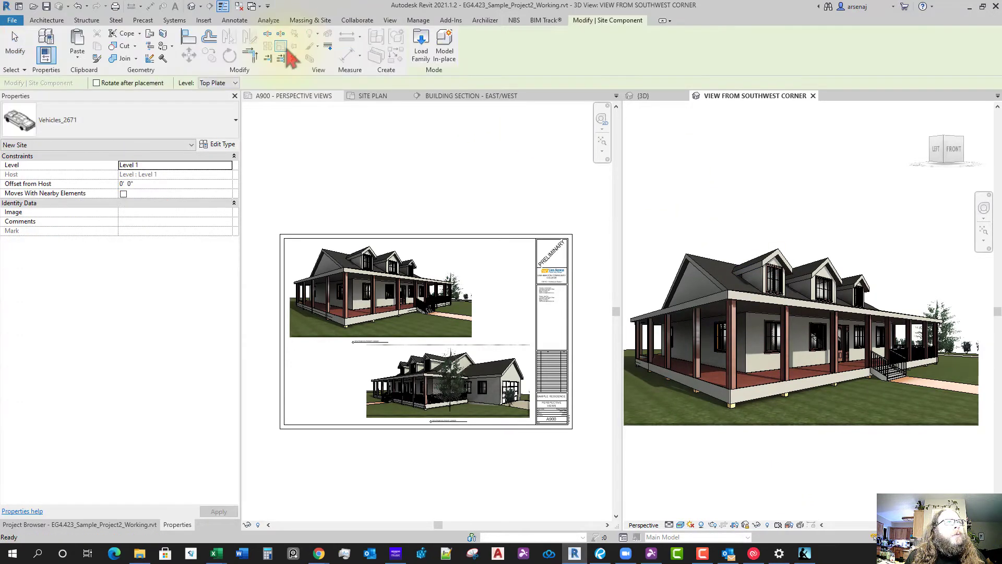
key("Escape")
key("Escape")
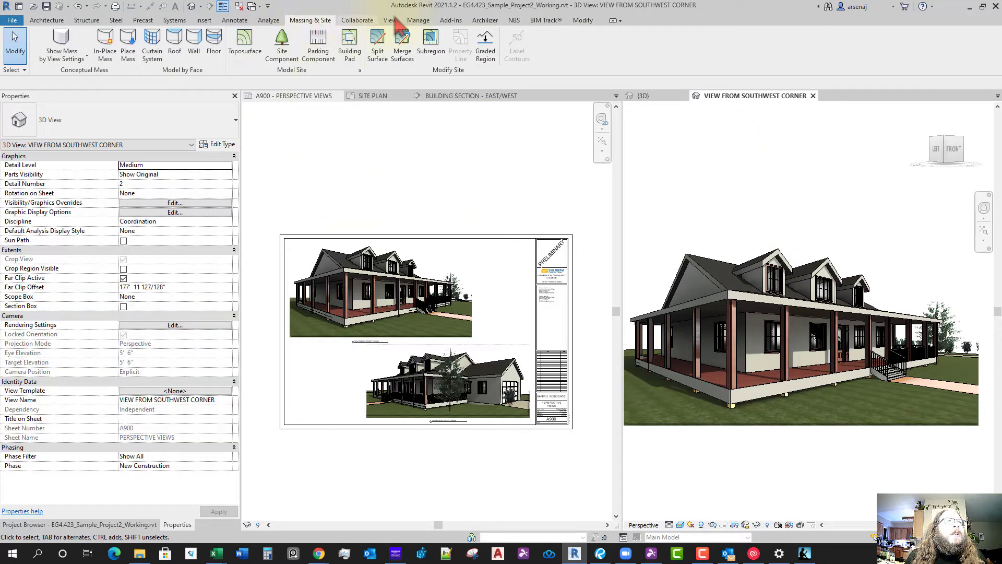
Review the site component types available in the project, including the shrubs, trees, vehicles and human figures
left_click(291, 52)
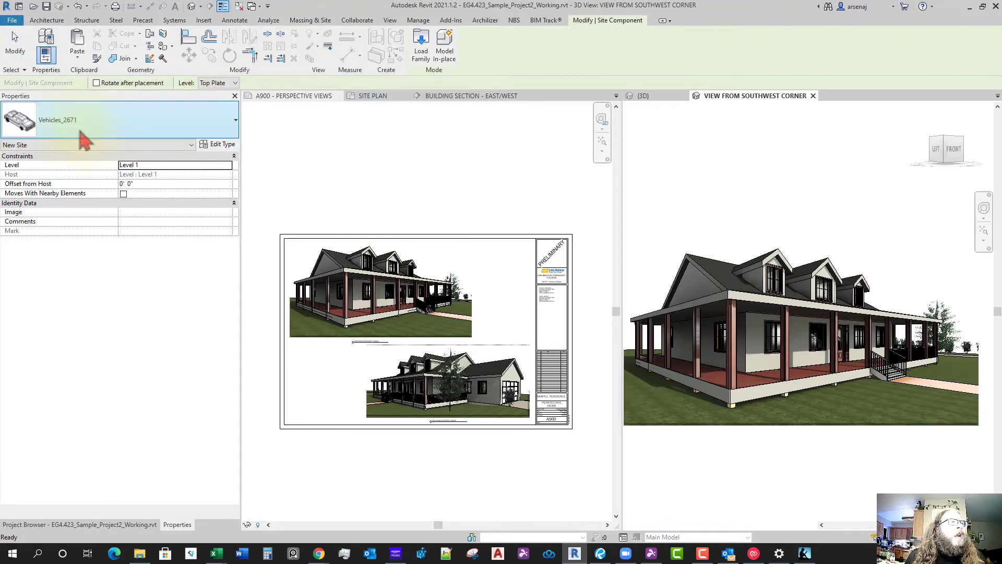
left_click(79, 131)
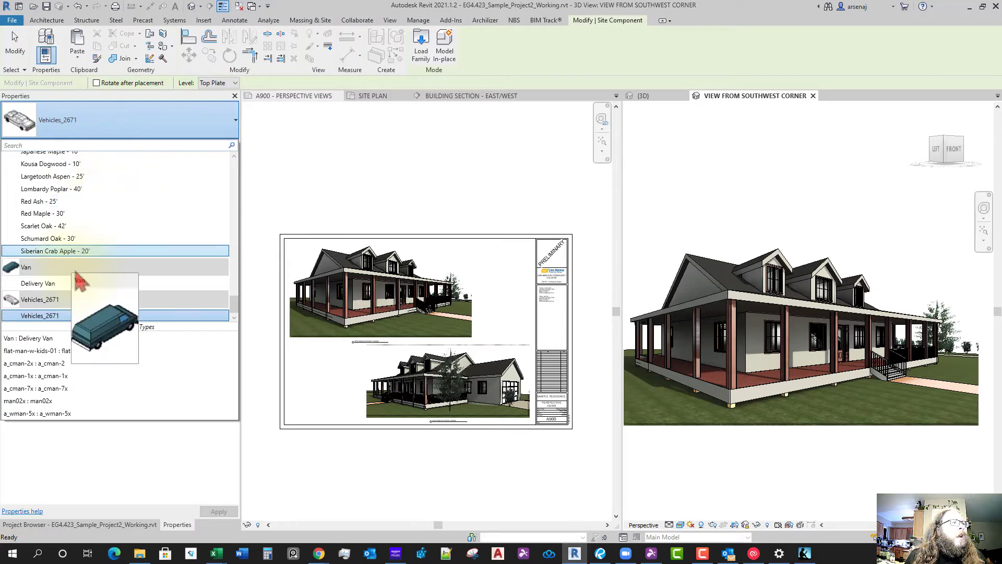
scroll(78, 230, "up", 5)
scroll(97, 255, "up", 10)
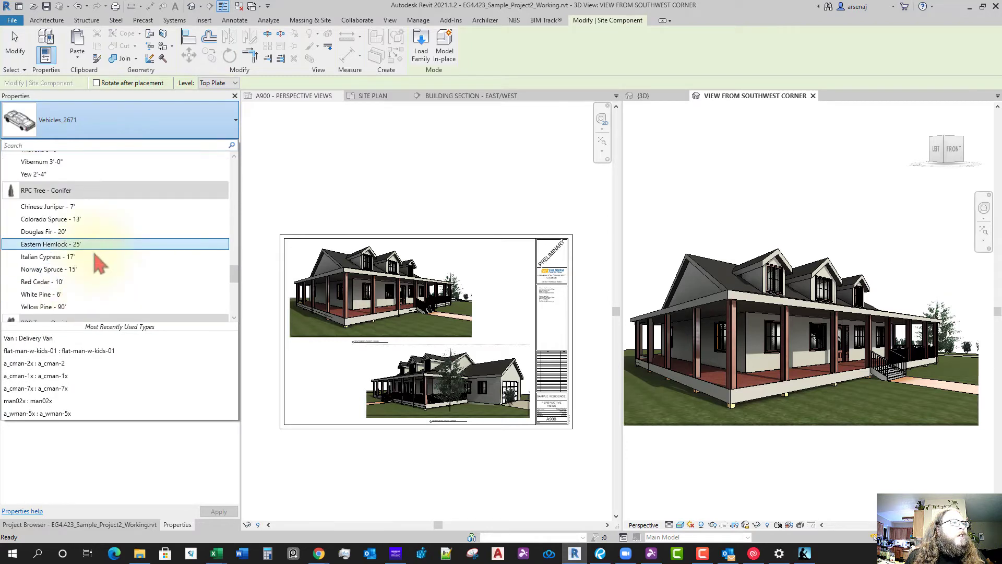
scroll(99, 255, "up", 15)
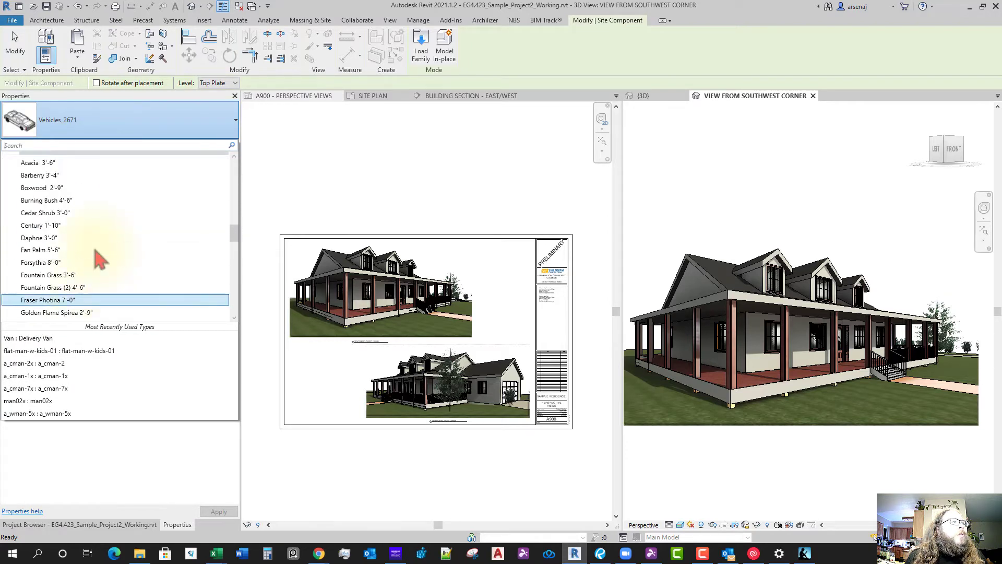
scroll(99, 256, "up", 10)
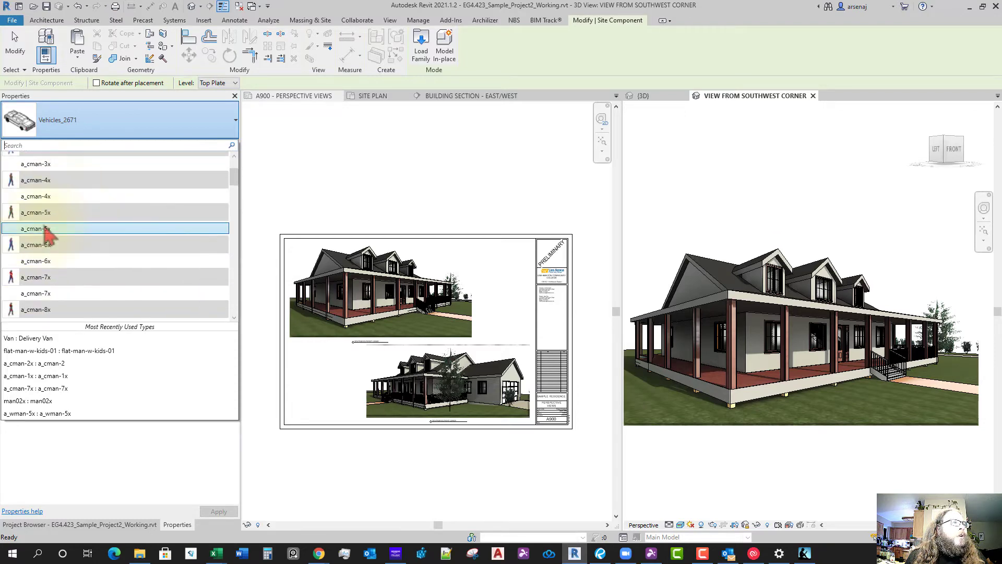
left_click(355, 164)
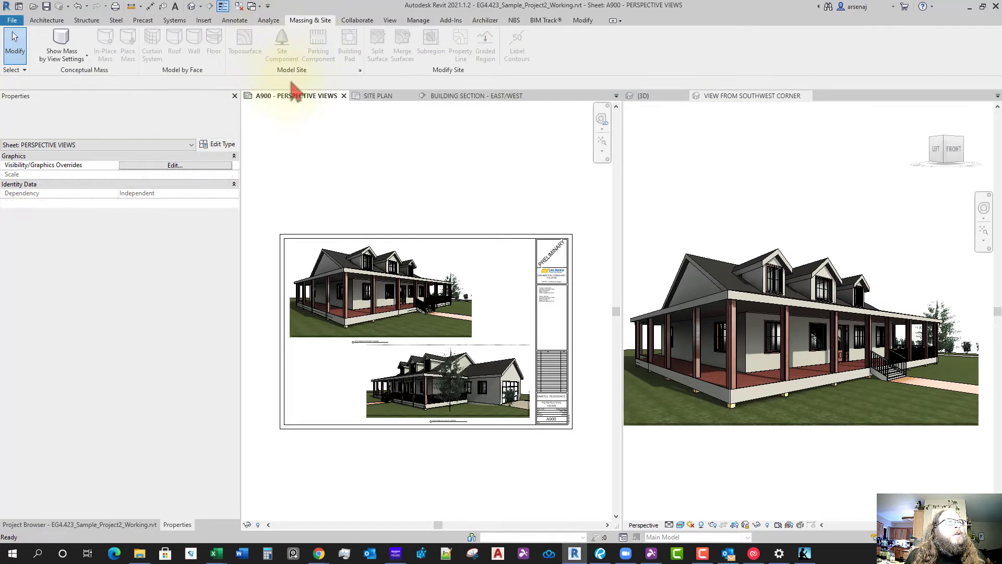
left_click(733, 219)
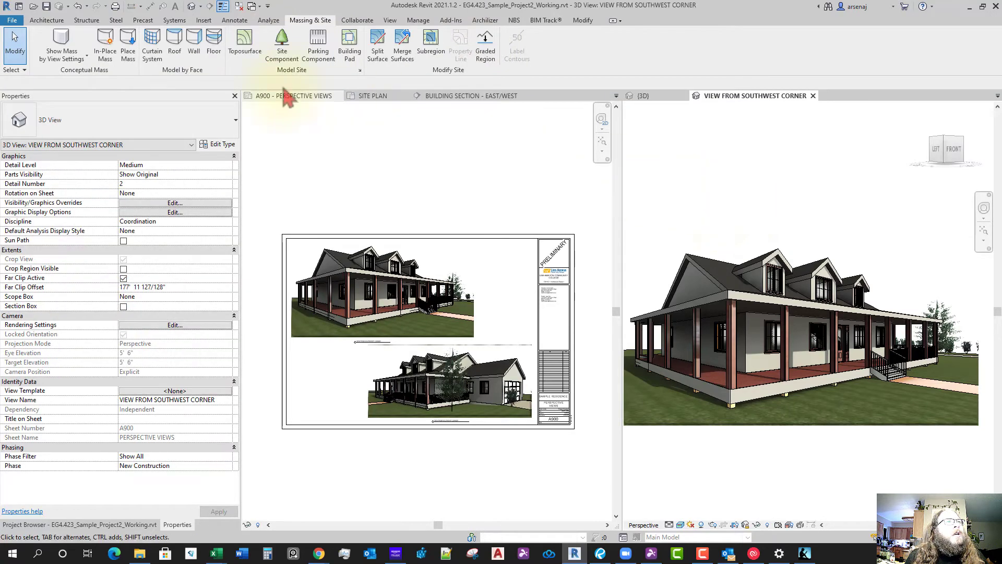
Start a site component in the southwest view and load the a_cman-1x.rfa family from the Entourage Human-Figures-X folder
left_click(282, 45)
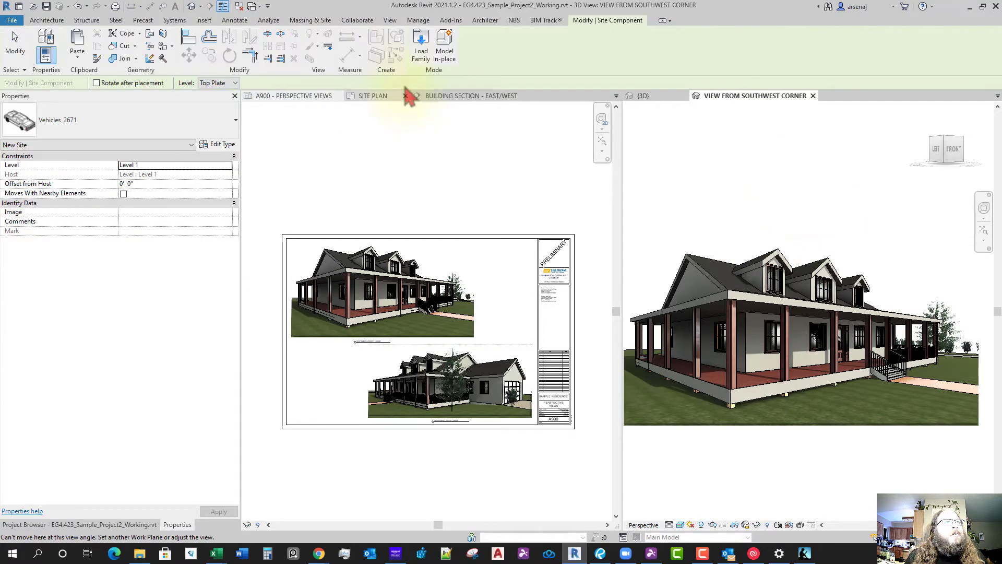
left_click(427, 50)
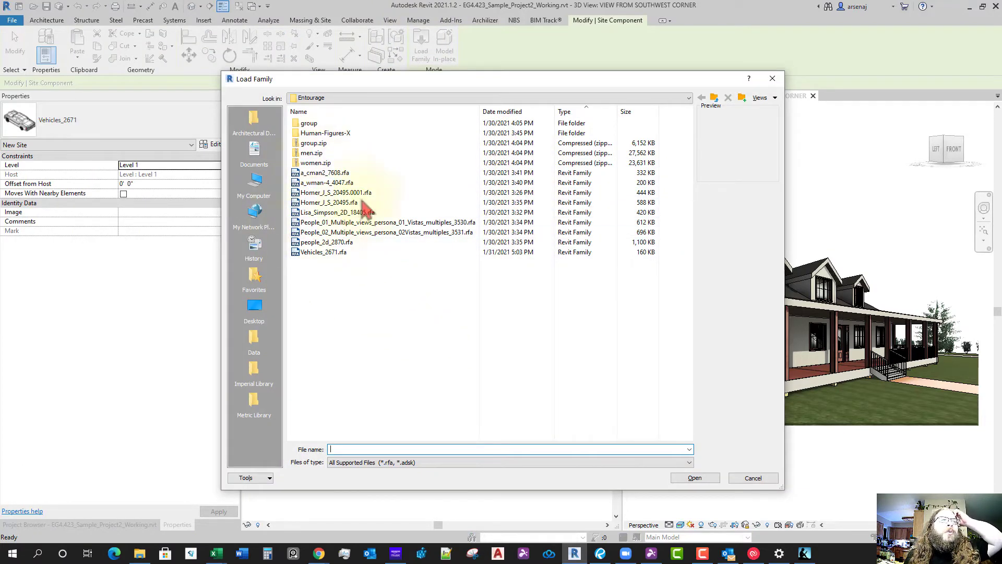
left_click(337, 97)
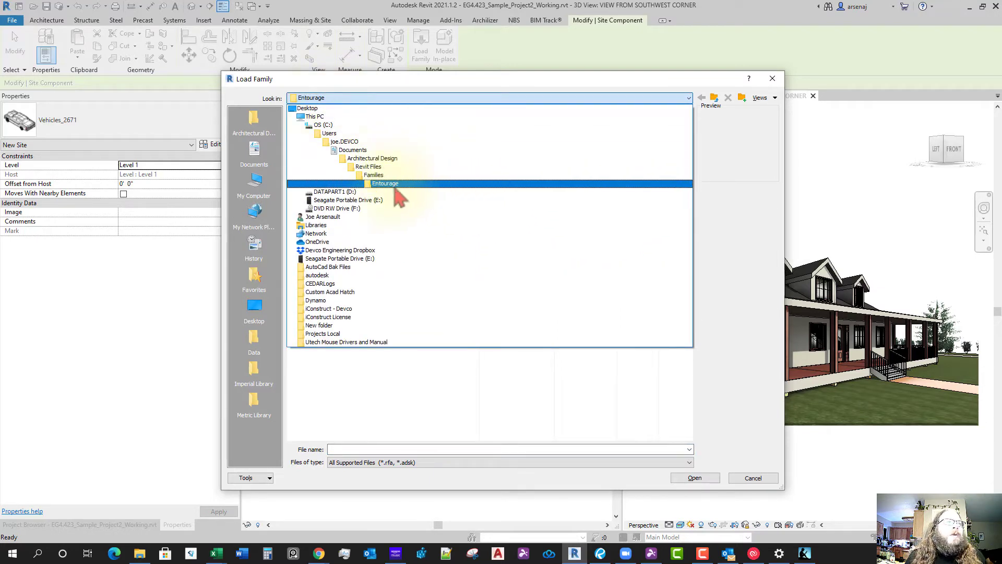
left_click(399, 185)
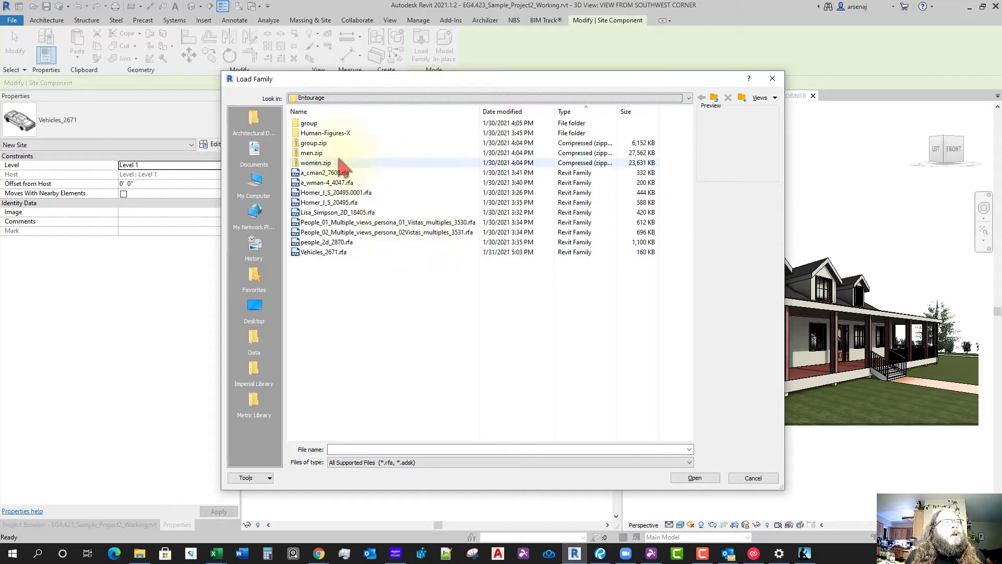
double_click(312, 133)
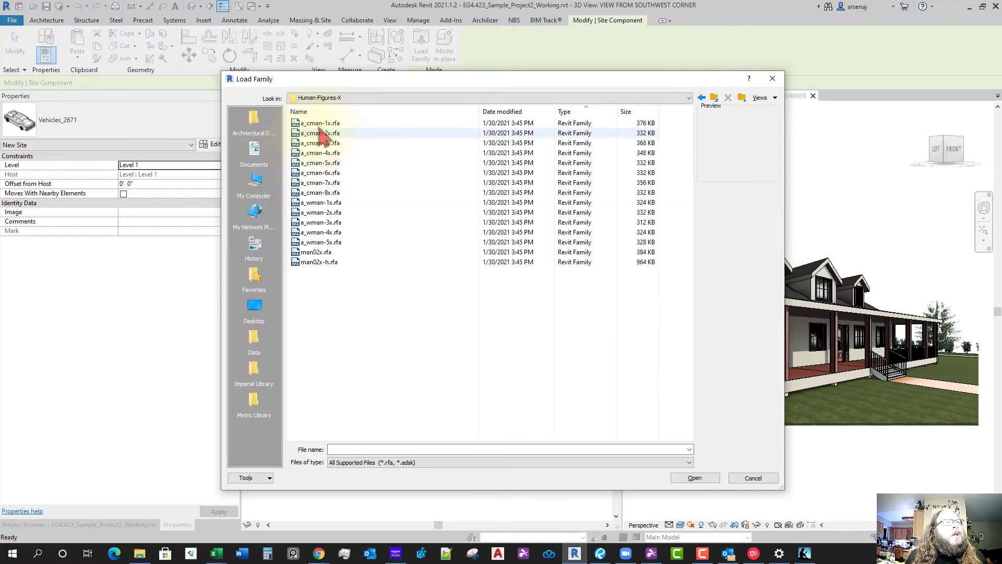
left_click(329, 125)
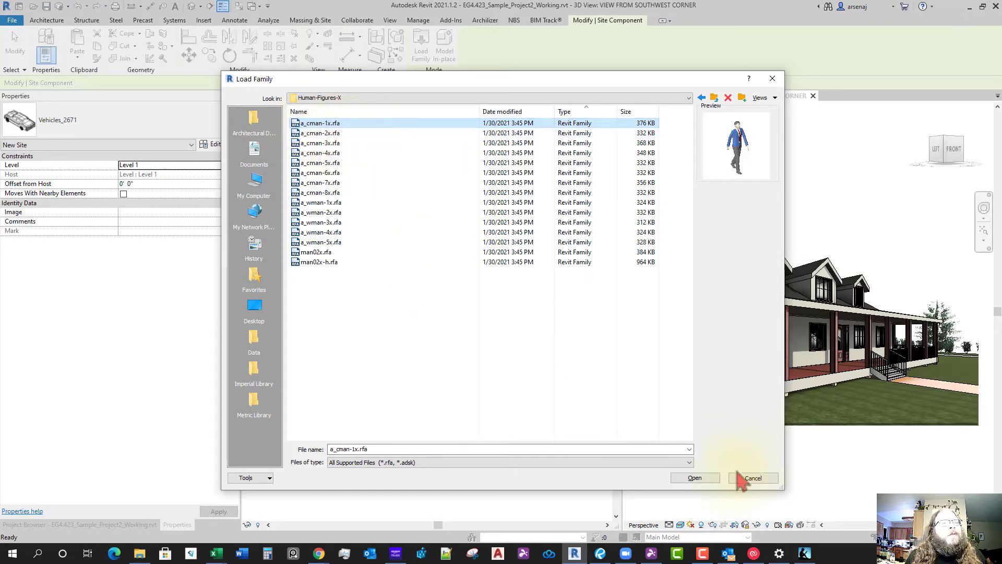
left_click(702, 478)
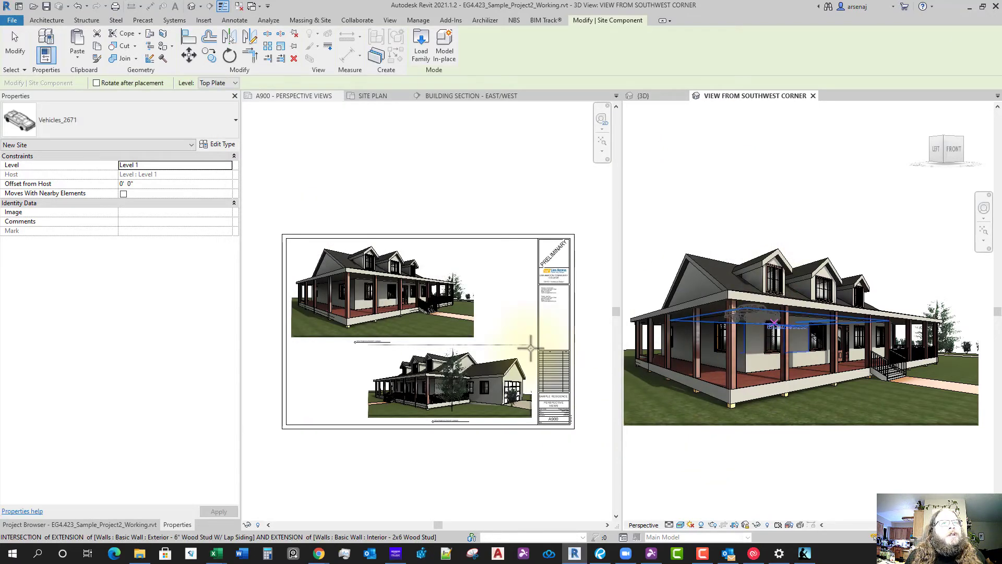
Search the site component types for MAN and look through the human figure families
middle_click_drag(819, 396, 787, 388)
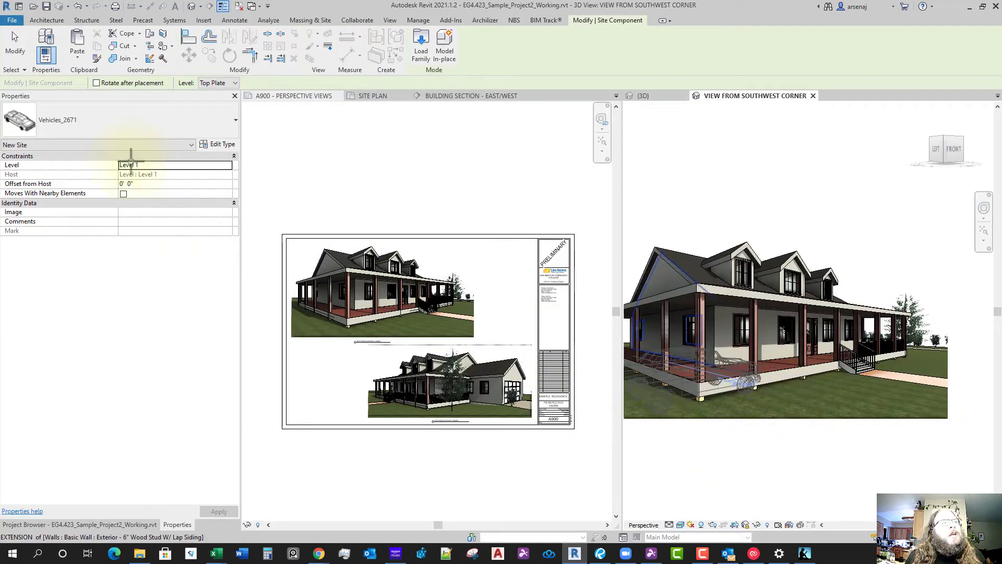
left_click(135, 123)
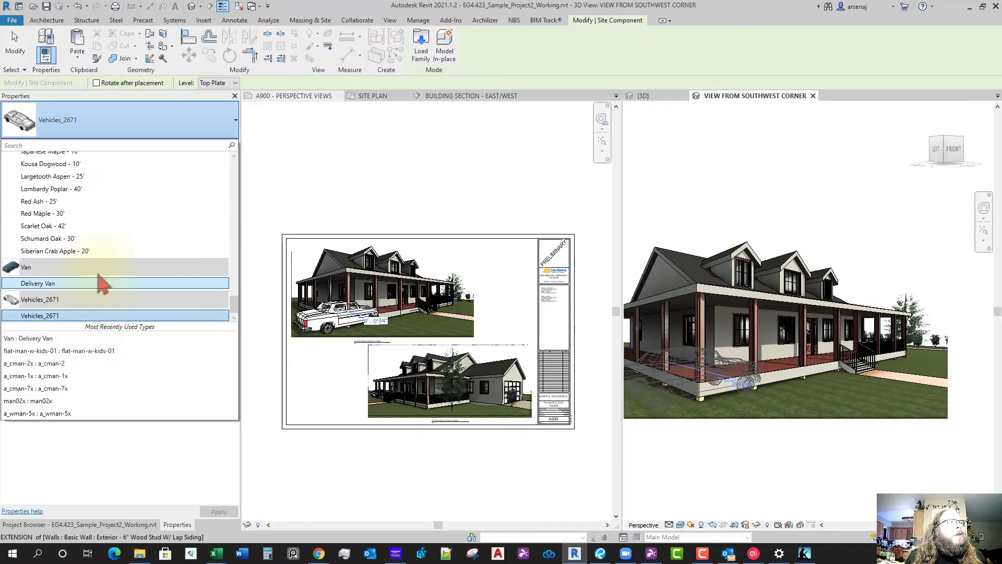
scroll(100, 282, "down", 10)
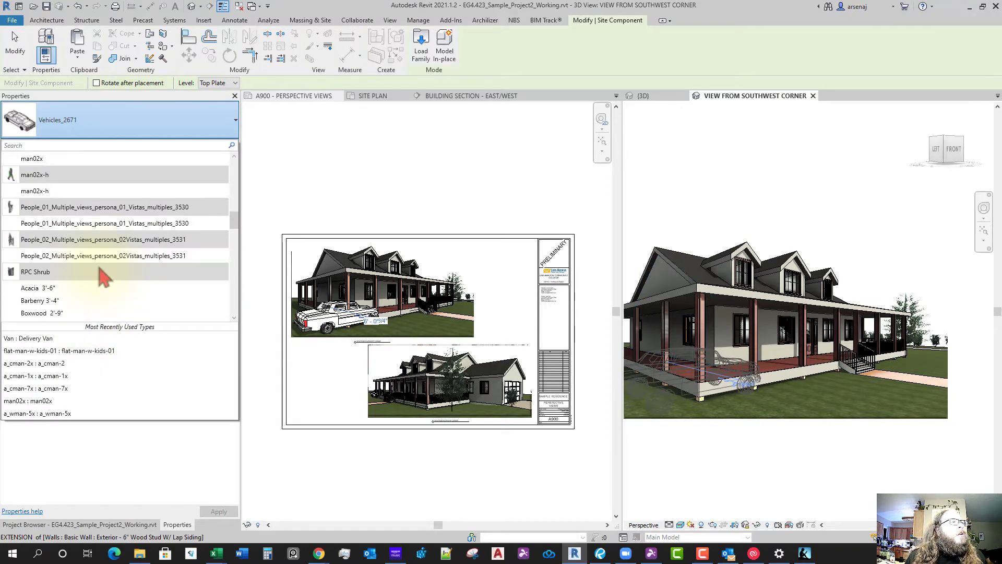
scroll(102, 274, "up", 3)
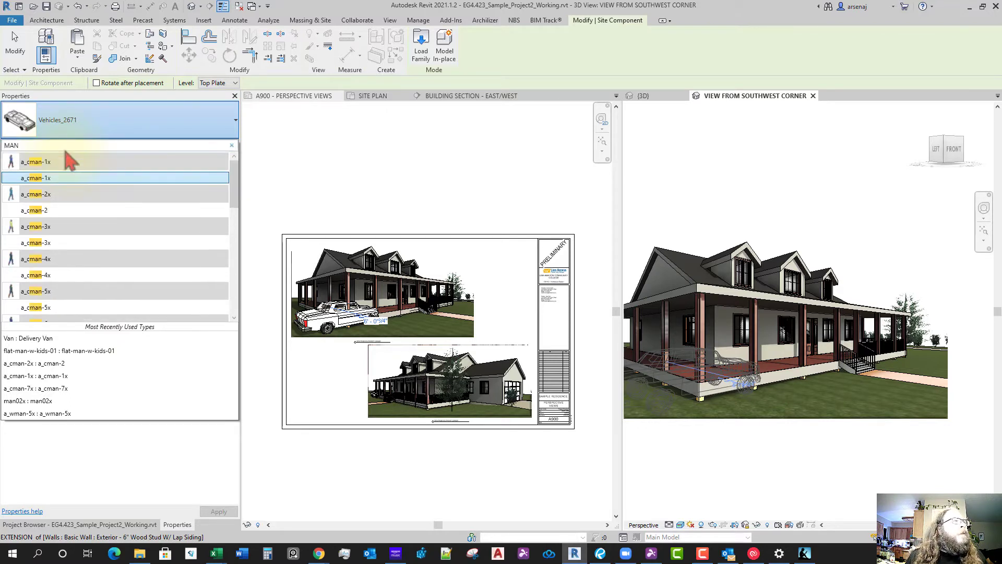
scroll(65, 239, "down", 2)
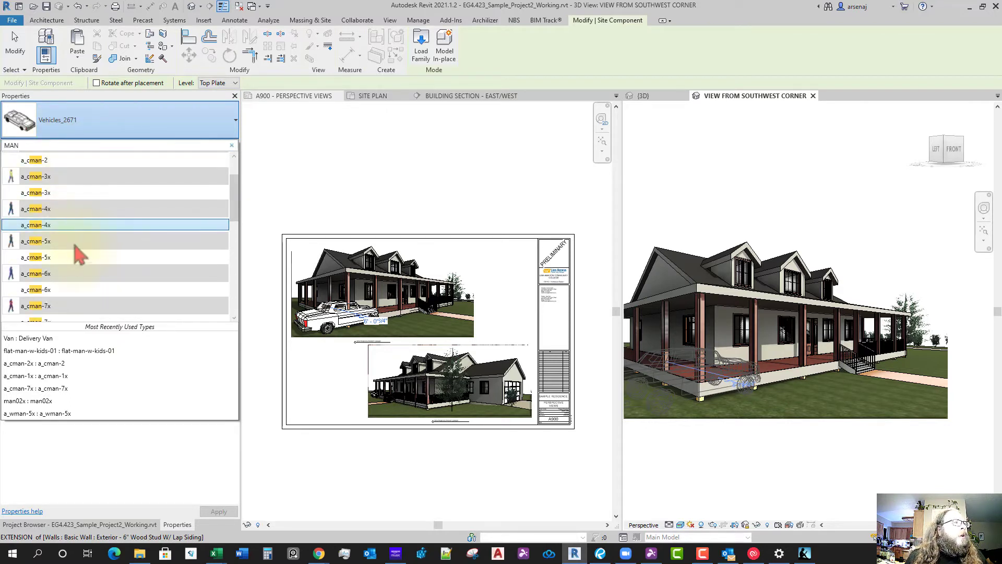
scroll(75, 240, "up", 2)
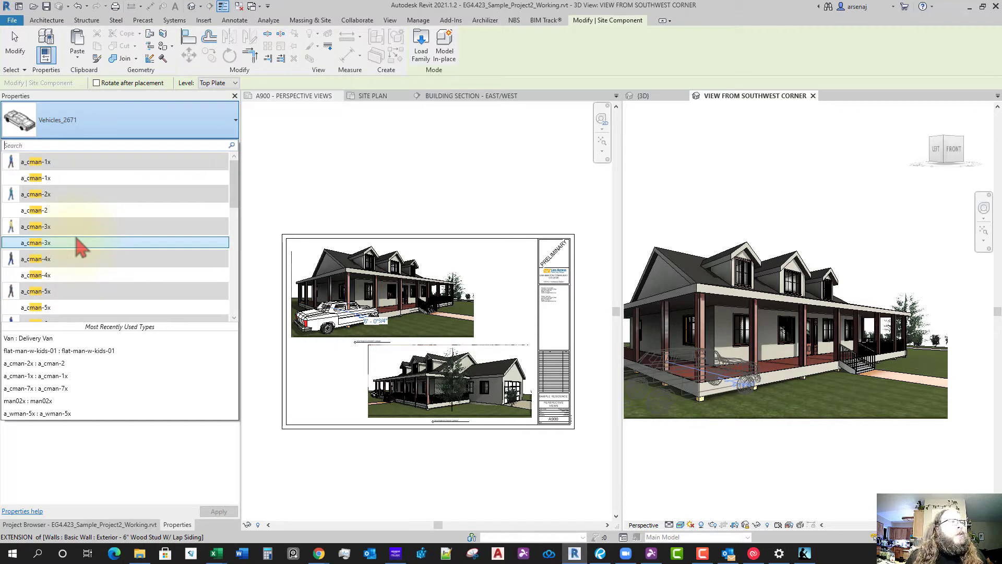
Choose the a_cman-7x walking person as the site component type to place
mouse_move(75, 213)
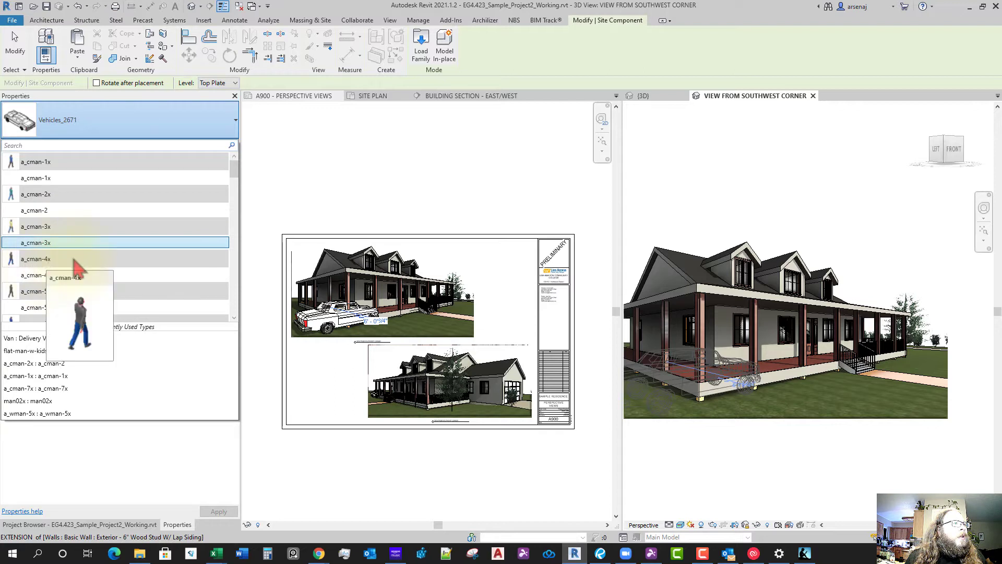
scroll(78, 286, "down", 1)
scroll(77, 286, "down", 1)
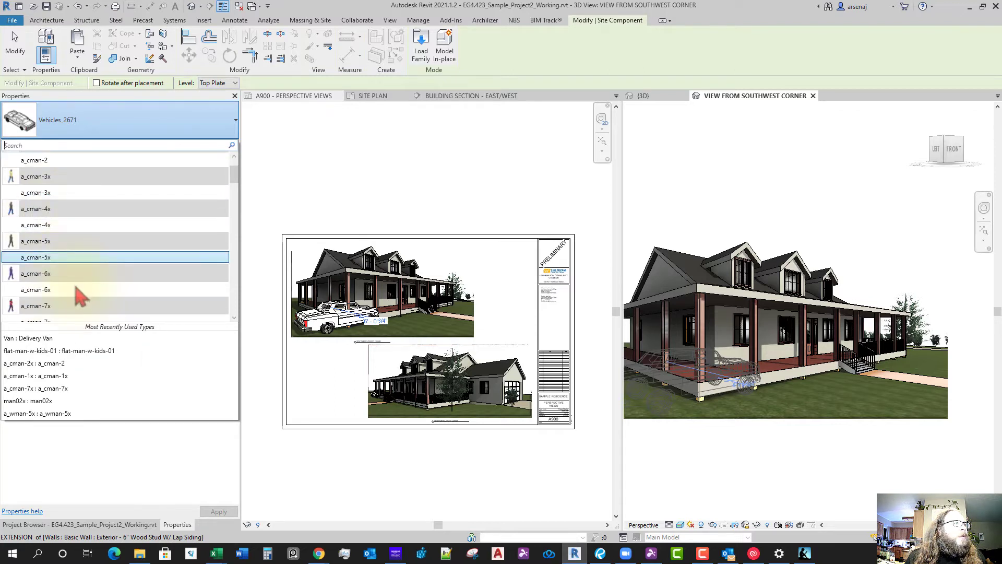
mouse_move(65, 306)
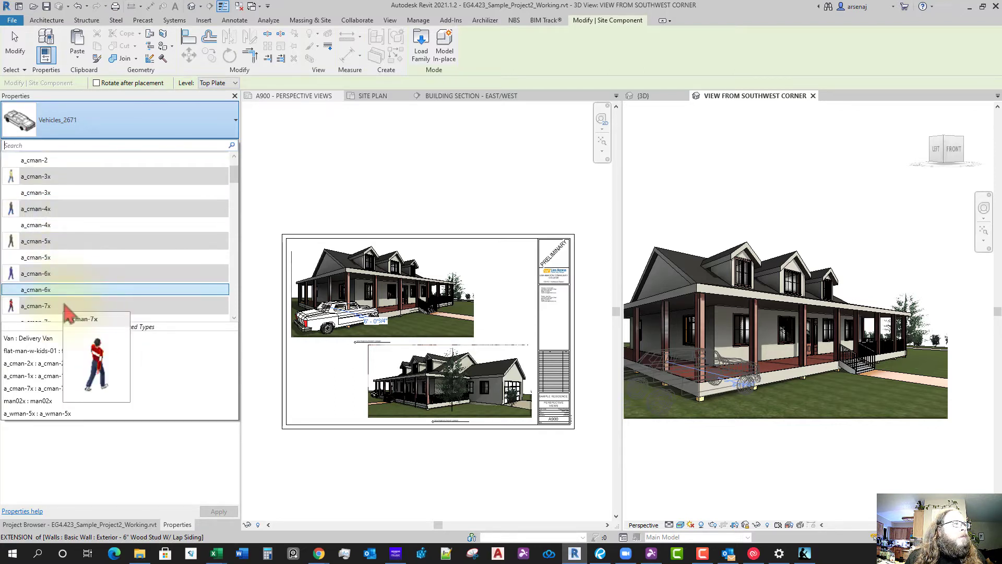
scroll(68, 307, "down", 1)
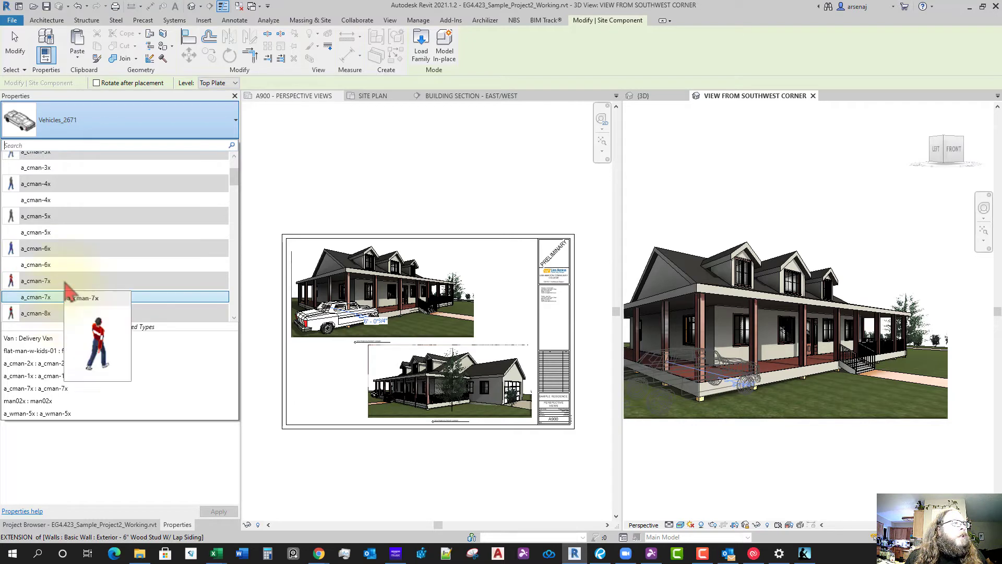
left_click(51, 298)
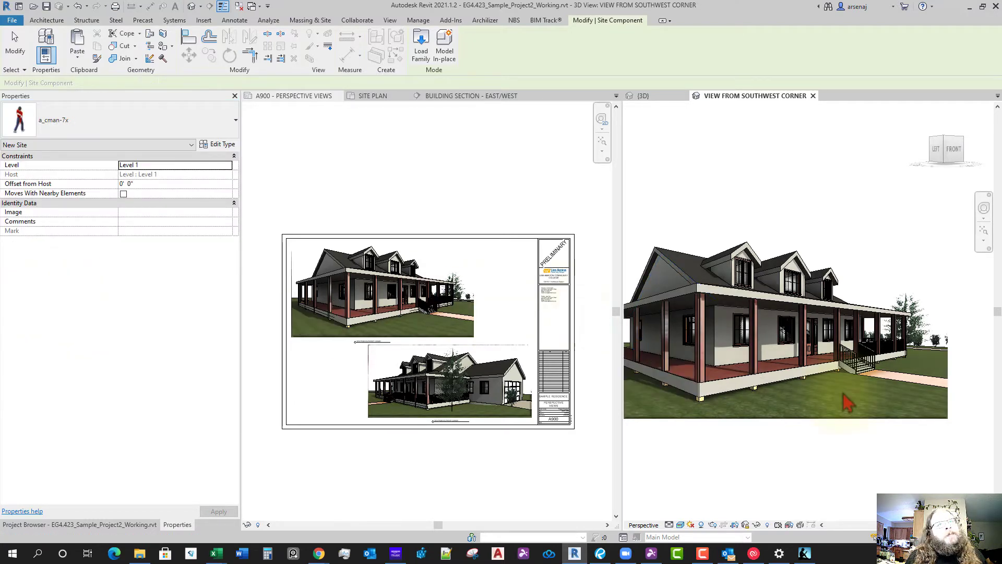
scroll(840, 368, "up", 2)
scroll(841, 369, "up", 5)
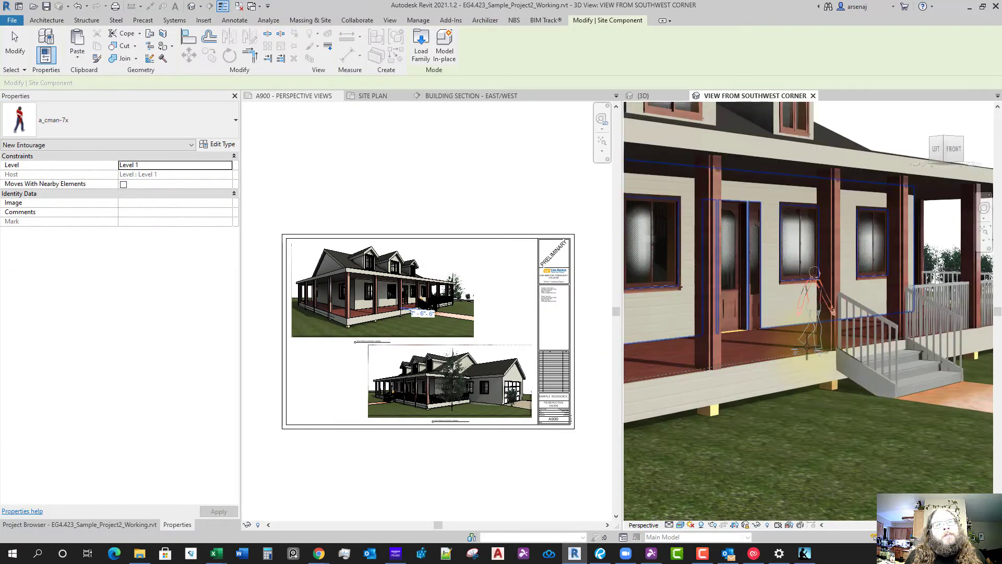
scroll(752, 386, "down", 5)
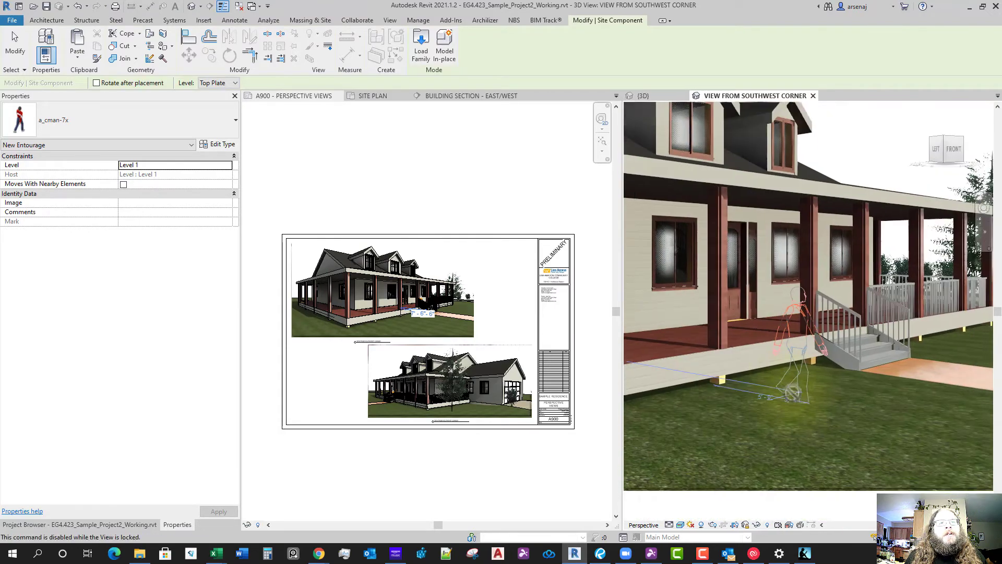
scroll(747, 391, "up", 5)
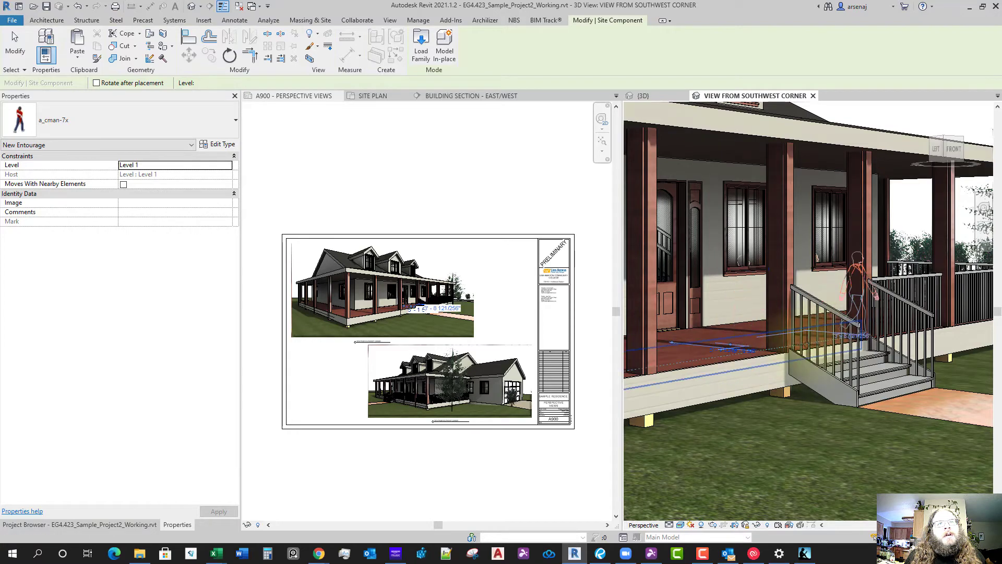
scroll(778, 367, "down", 2)
key("Escape")
scroll(810, 370, "down", 2)
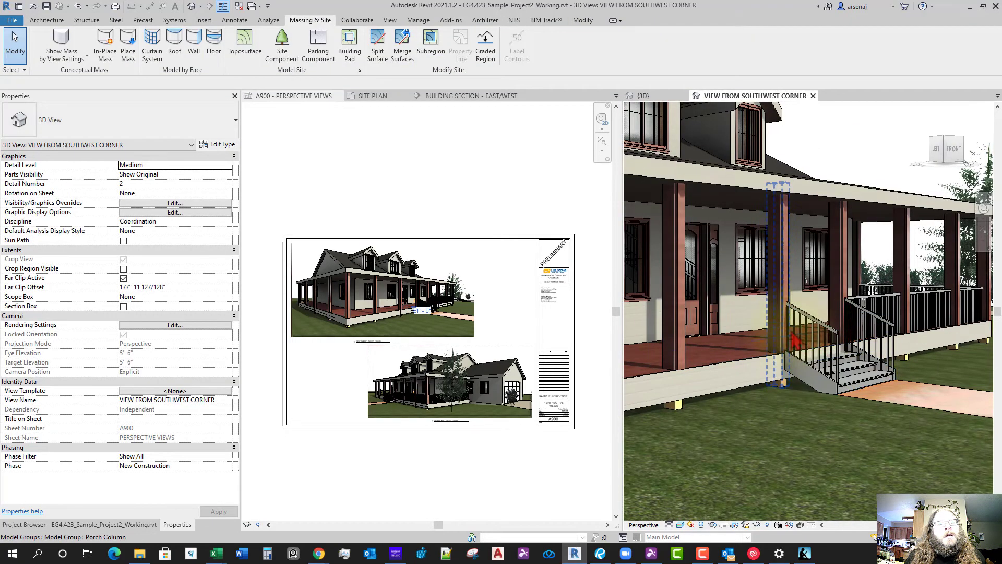
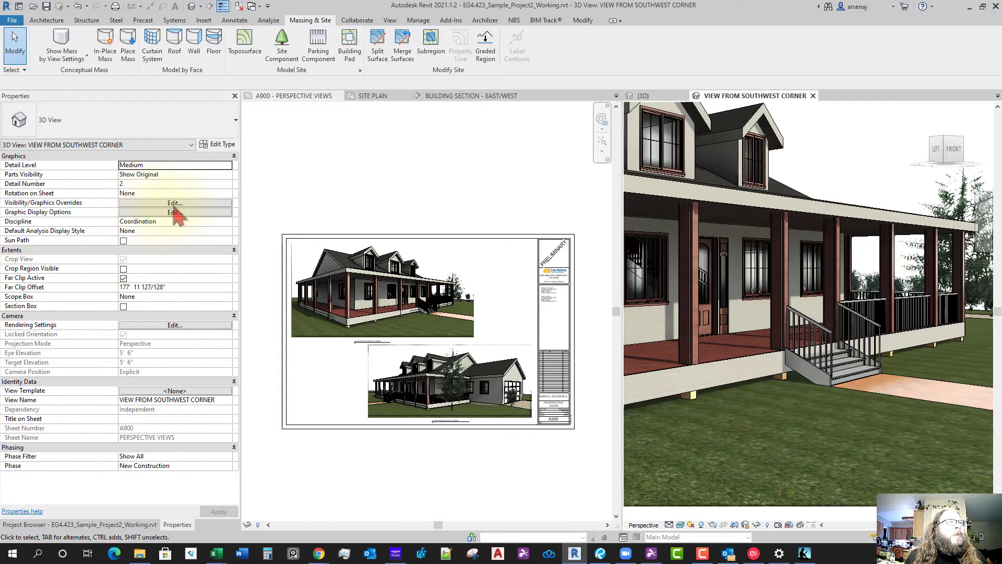
Examine the model categories in the southwest corner view's Visibility/Graphic Overrides, including the Entourage subcategories, and close them without changes
left_click(390, 20)
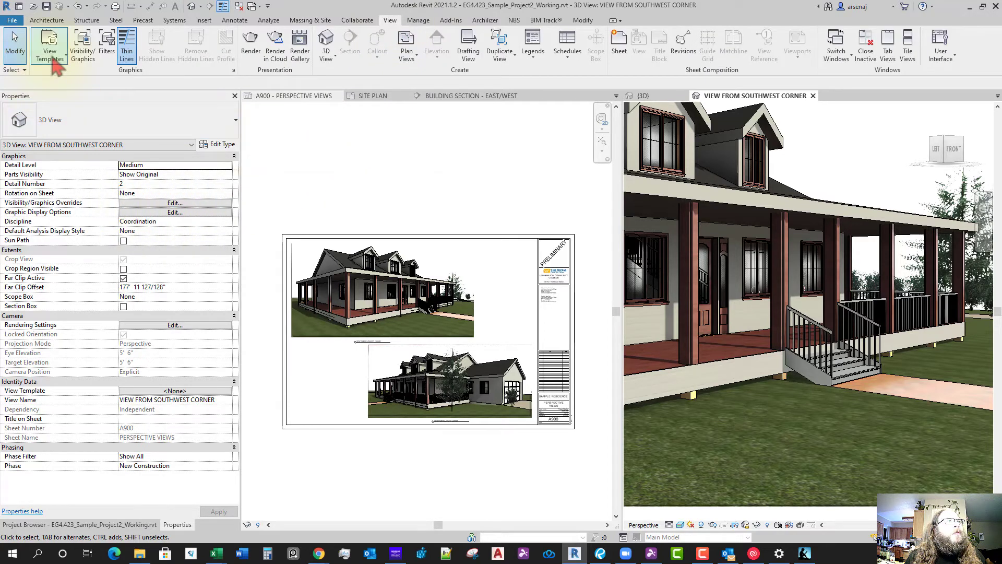
left_click(82, 52)
left_click(290, 218)
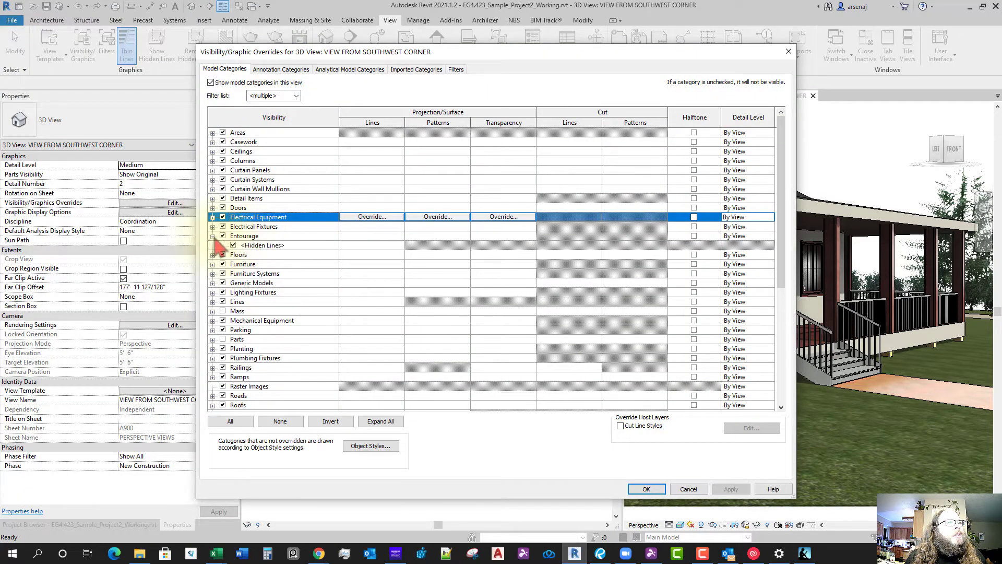
scroll(266, 253, "down", 2)
scroll(271, 256, "down", 5)
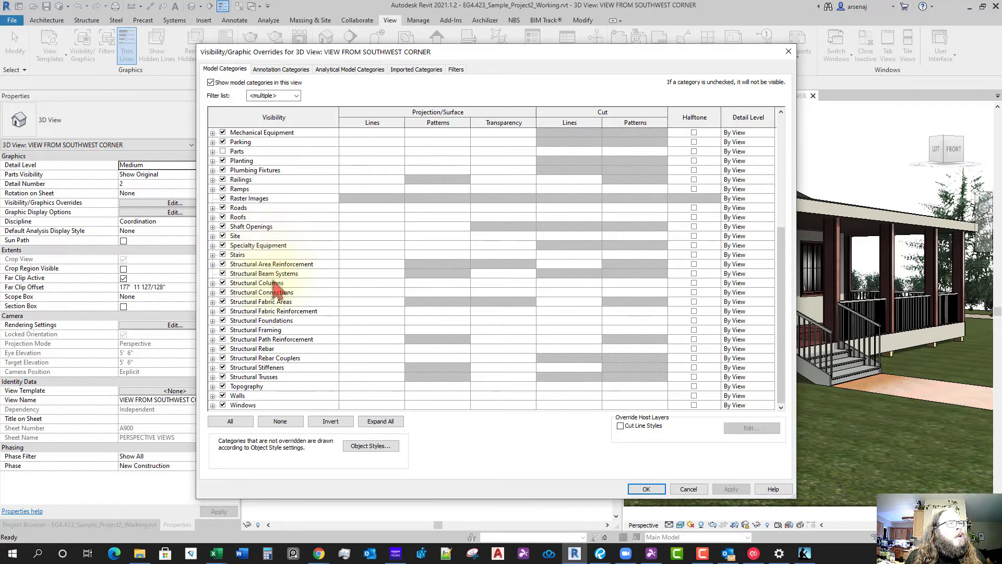
scroll(275, 286, "up", 6)
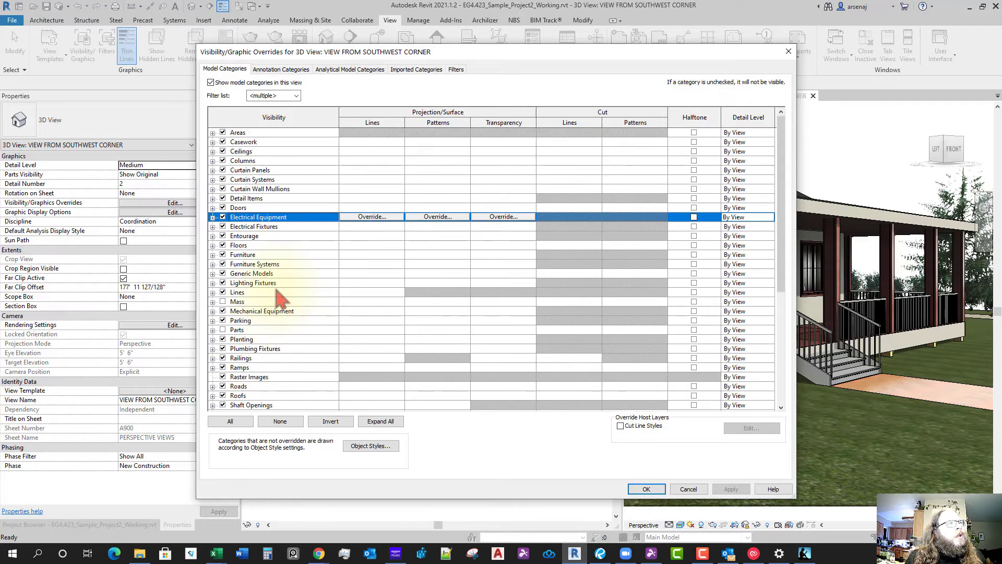
left_click(214, 237)
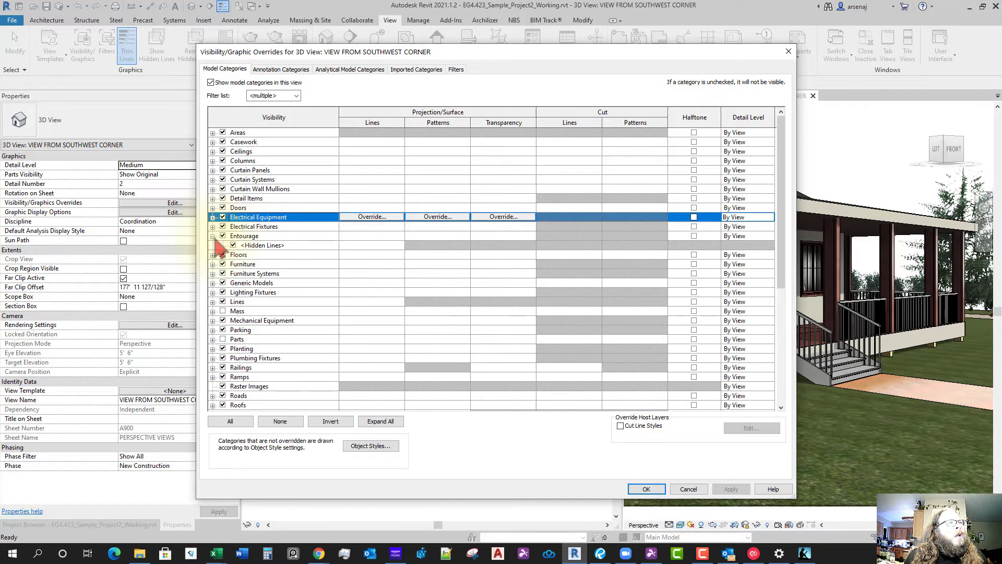
left_click(213, 236)
key("Escape")
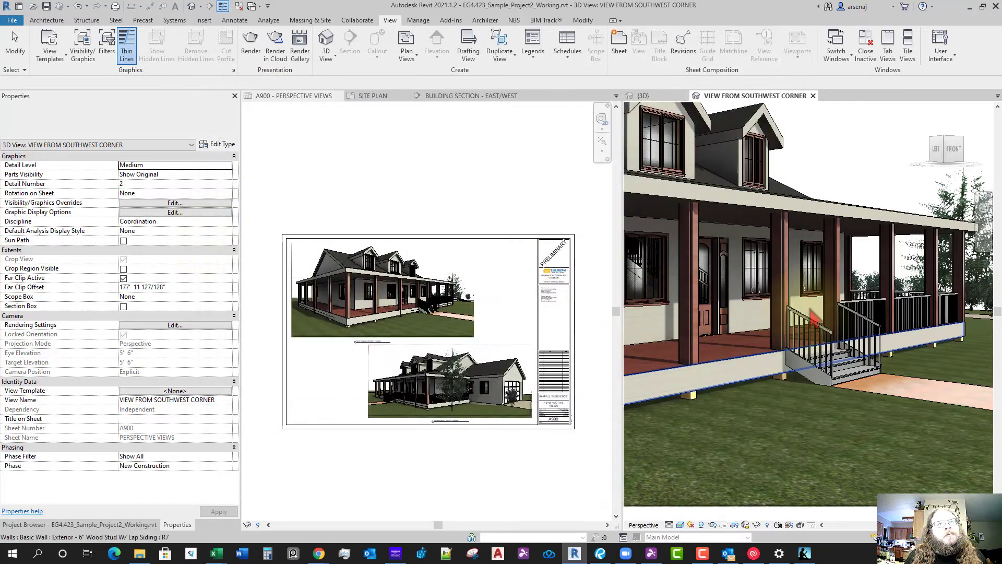
scroll(809, 316, "down", 2)
middle_click_drag(827, 323, 827, 362)
left_click(552, 400)
scroll(435, 379, "up", 4)
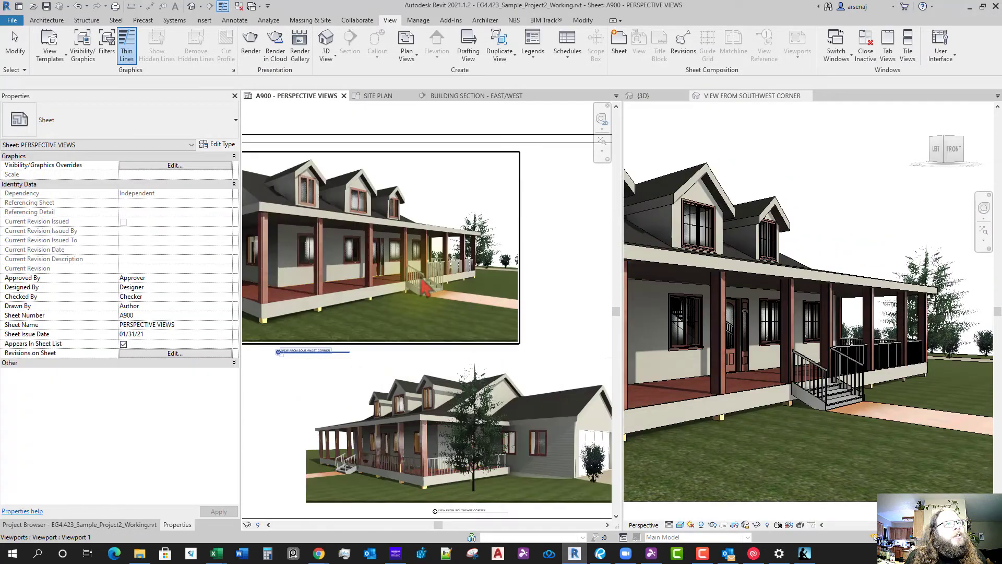
scroll(366, 319, "down", 2)
scroll(782, 385, "up", 3)
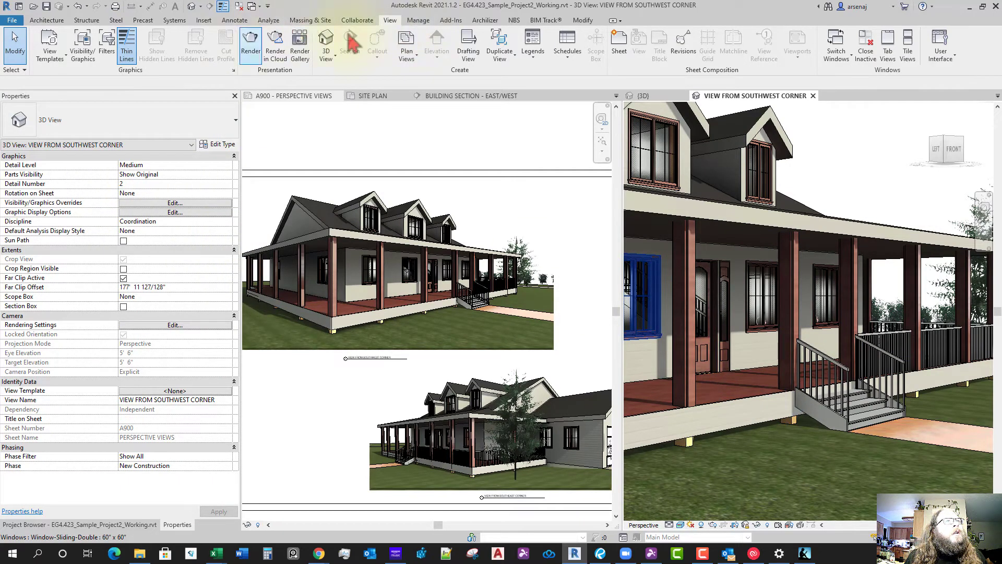
Place one a_cman-7x person as a site component on the lawn beside the front porch steps
left_click(310, 21)
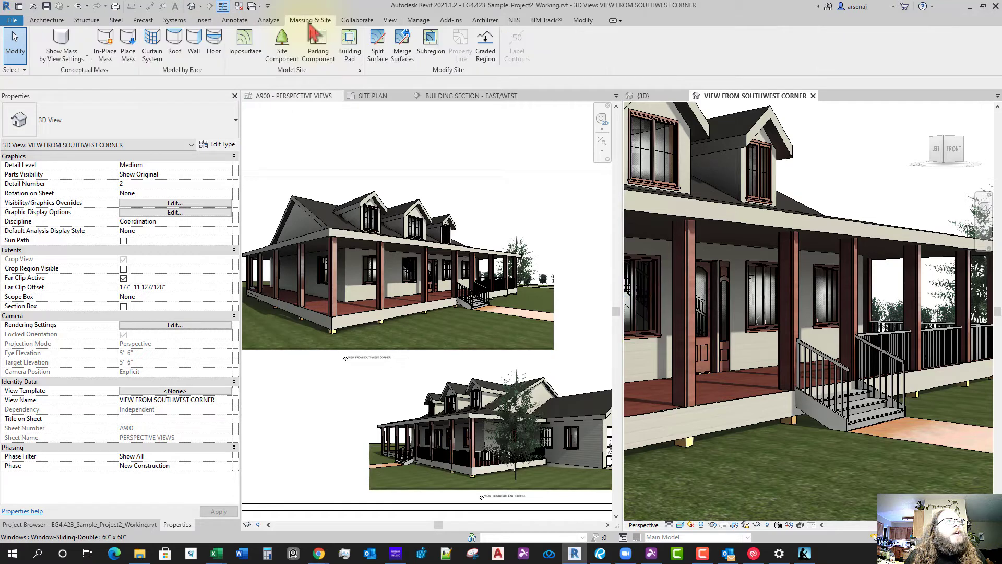
left_click(244, 43)
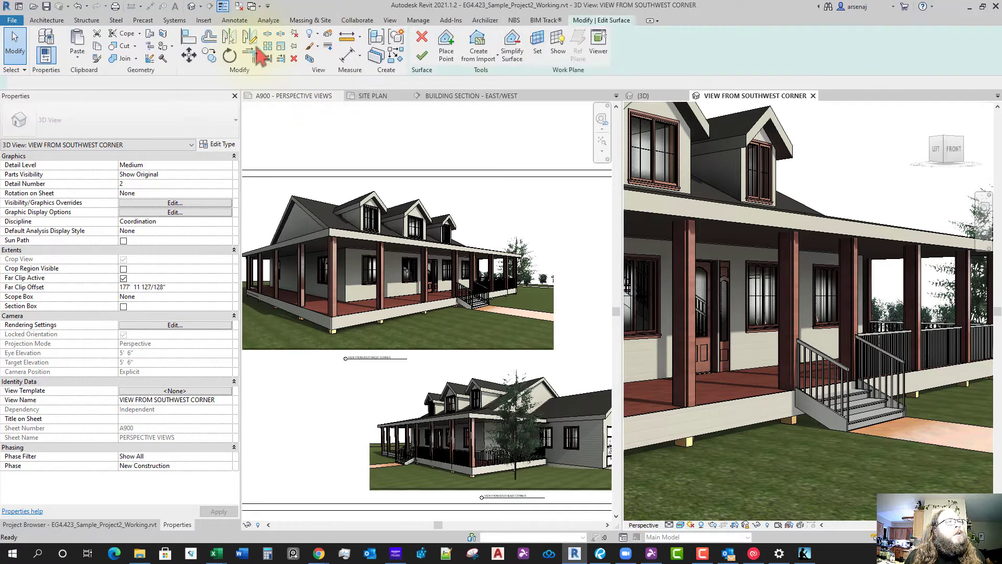
left_click(427, 39)
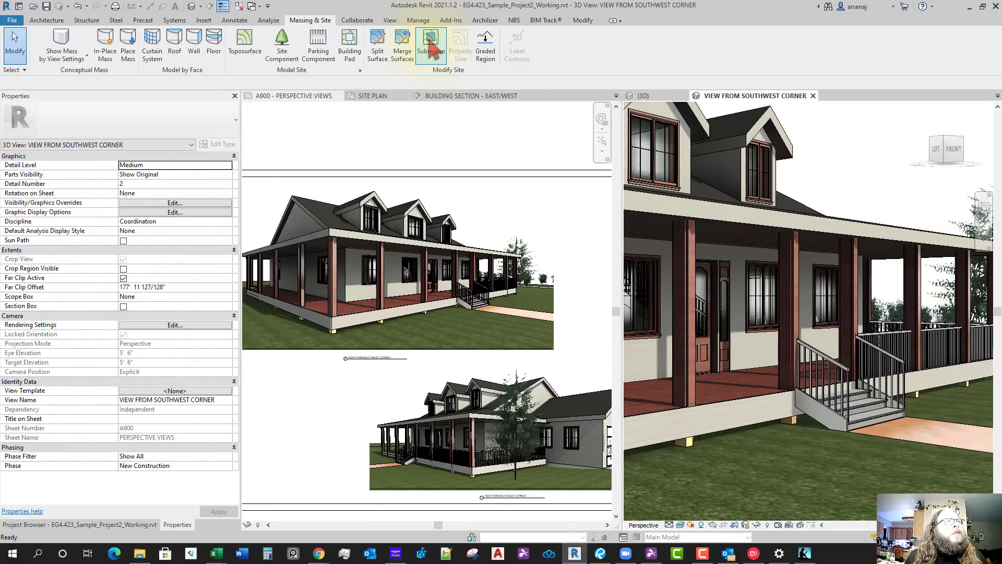
left_click(293, 56)
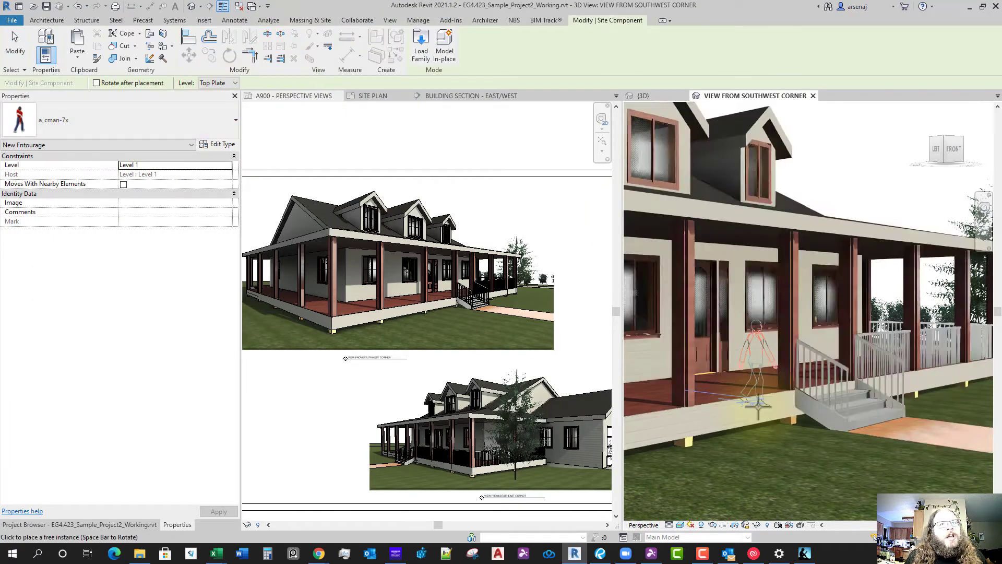
left_click(794, 451)
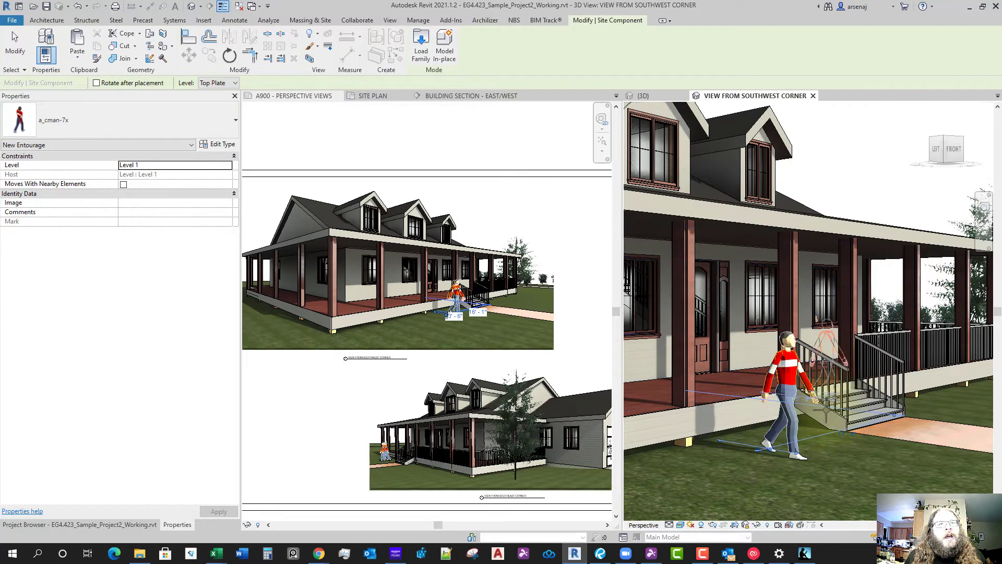
key("Escape")
key("Escape")
Move the walking person from the lawn back toward the porch and the window beside the front door
left_click(798, 417)
scroll(815, 428, "down", 3)
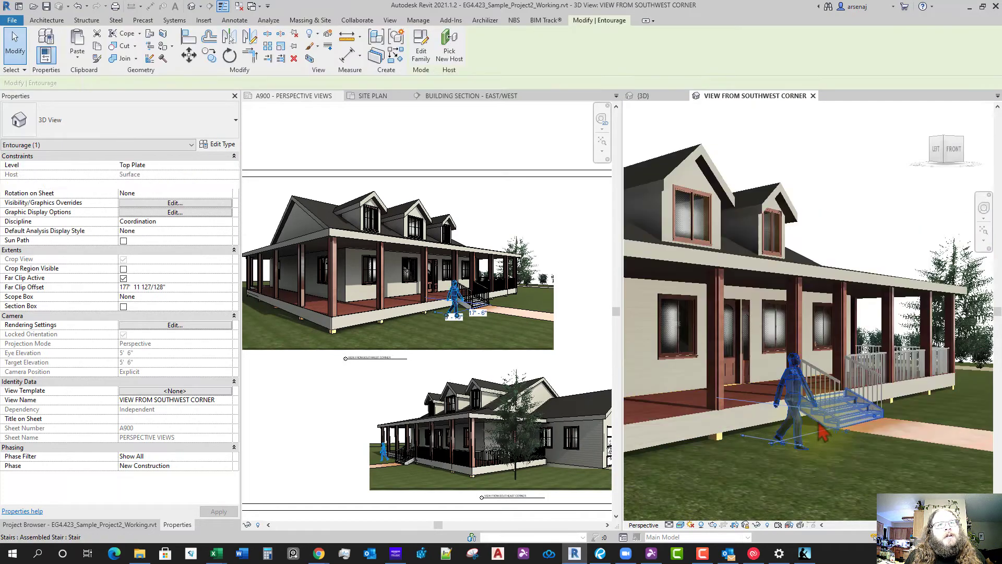
middle_click_drag(817, 433, 804, 403)
scroll(793, 388, "up", 4)
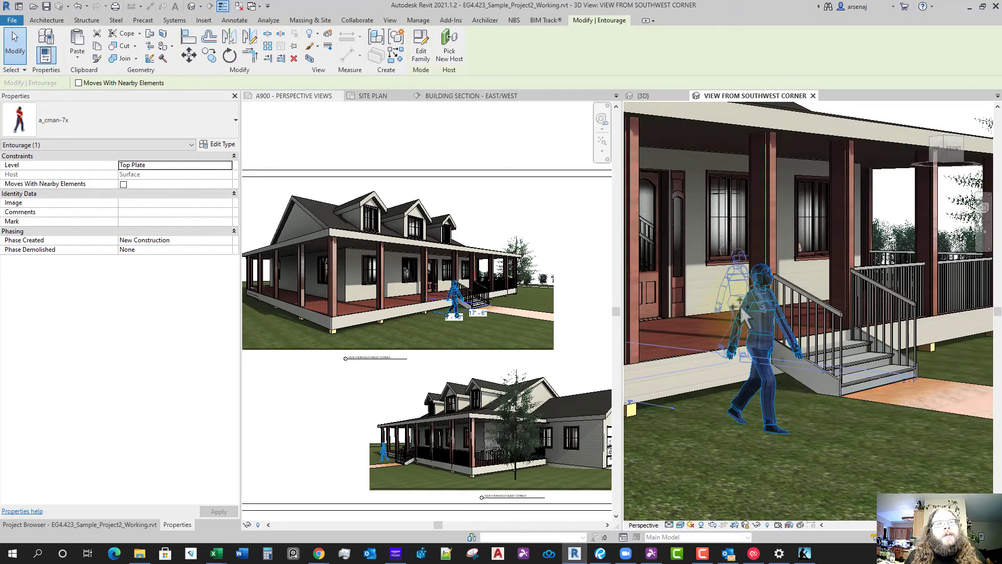
left_click_drag(744, 313, 734, 296)
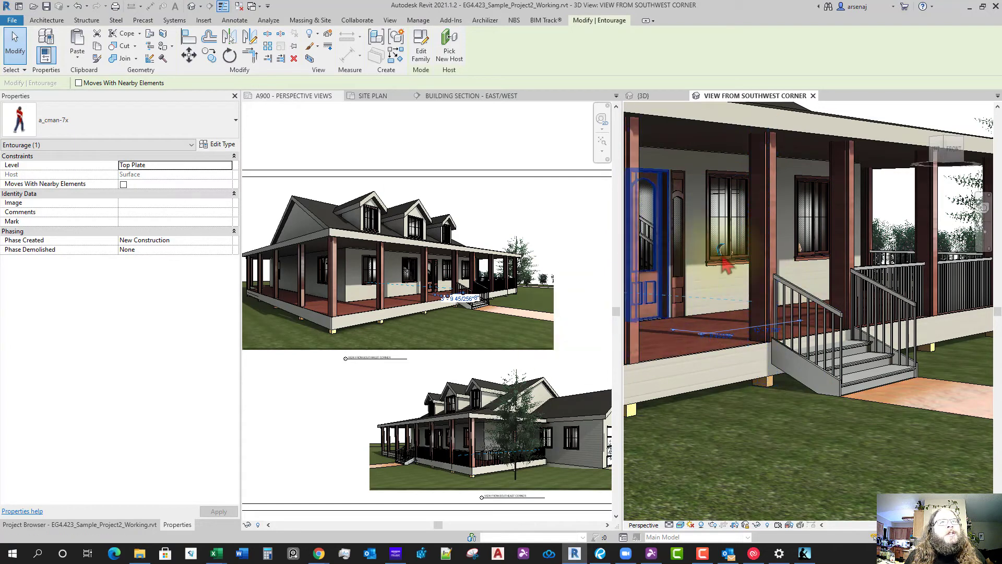
Examine the moved person's location around the front porch and windows in the 3D view
left_click(661, 97)
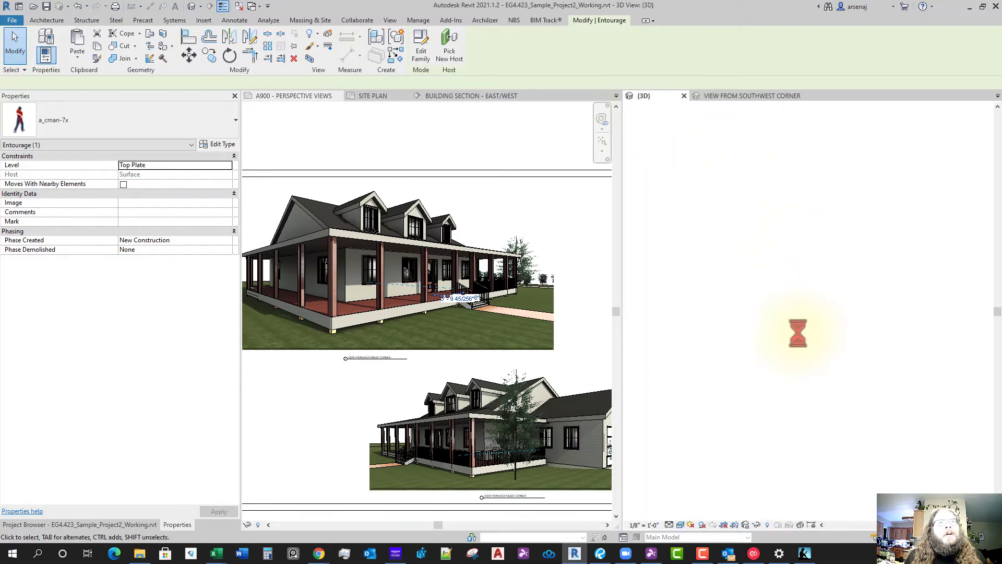
middle_click_drag(814, 347, 829, 360)
scroll(847, 383, "up", 5)
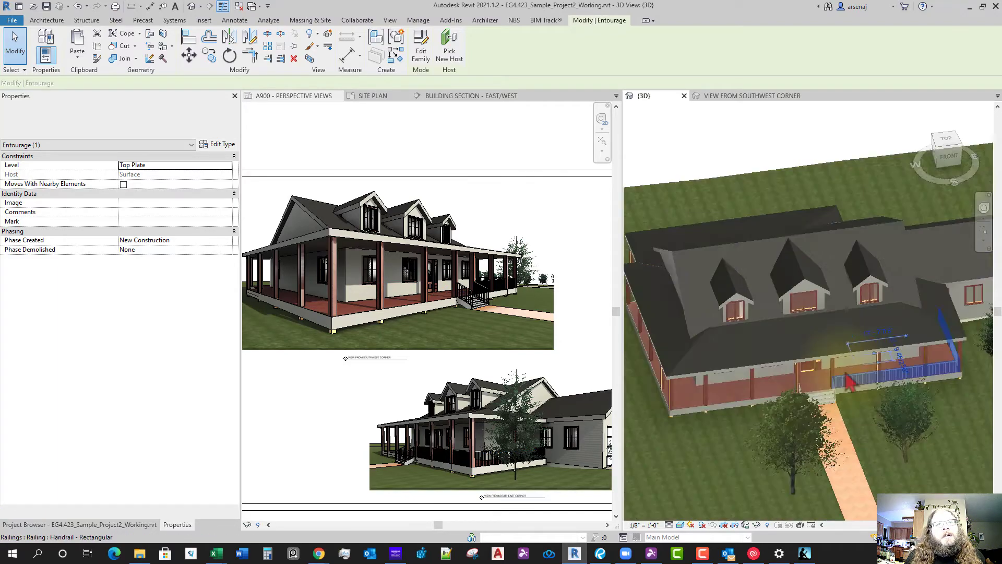
middle_click_drag(887, 381, 861, 319, "shift")
scroll(869, 347, "up", 8)
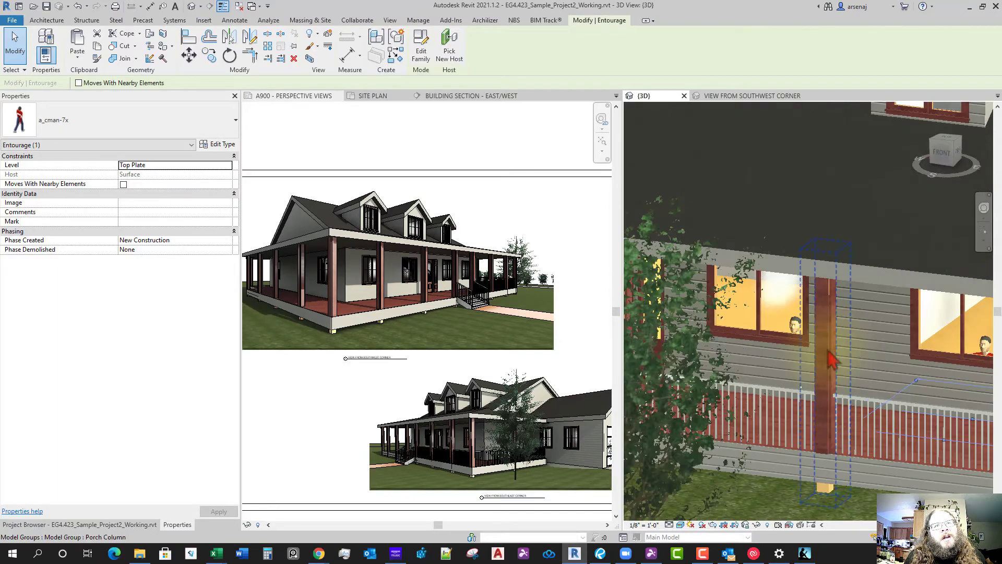
middle_click_drag(829, 386, 861, 360)
scroll(737, 315, "up", 2)
left_click(736, 313)
scroll(738, 319, "down", 6)
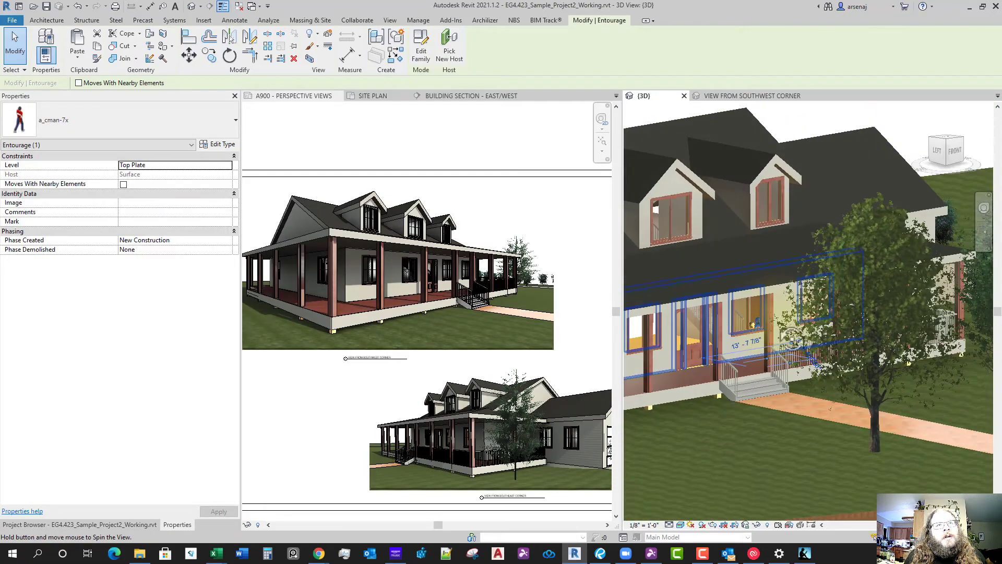
middle_click_drag(741, 337, 736, 346, "shift")
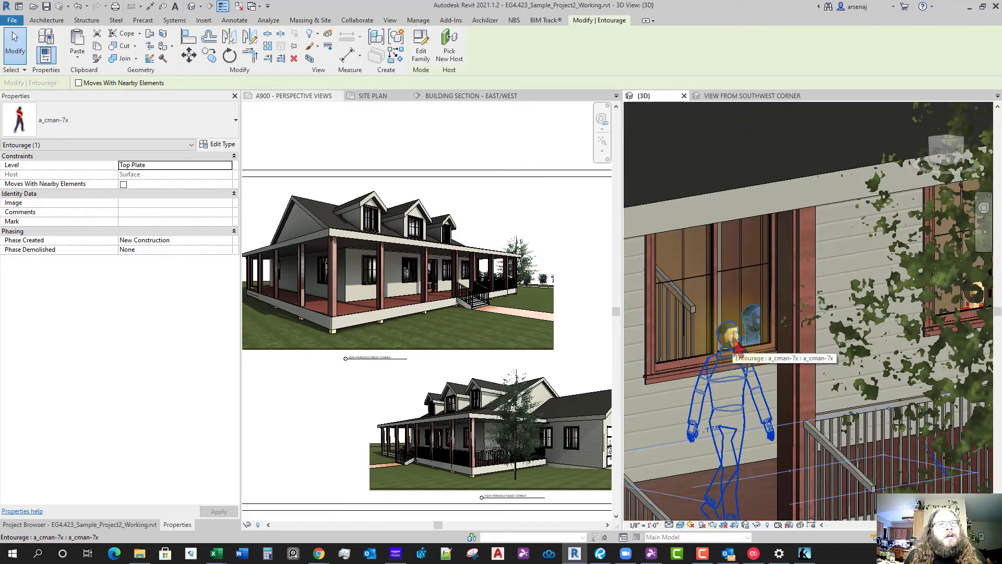
Select all instances of the a_cman-7x person in the entire project and delete them
right_click(734, 340)
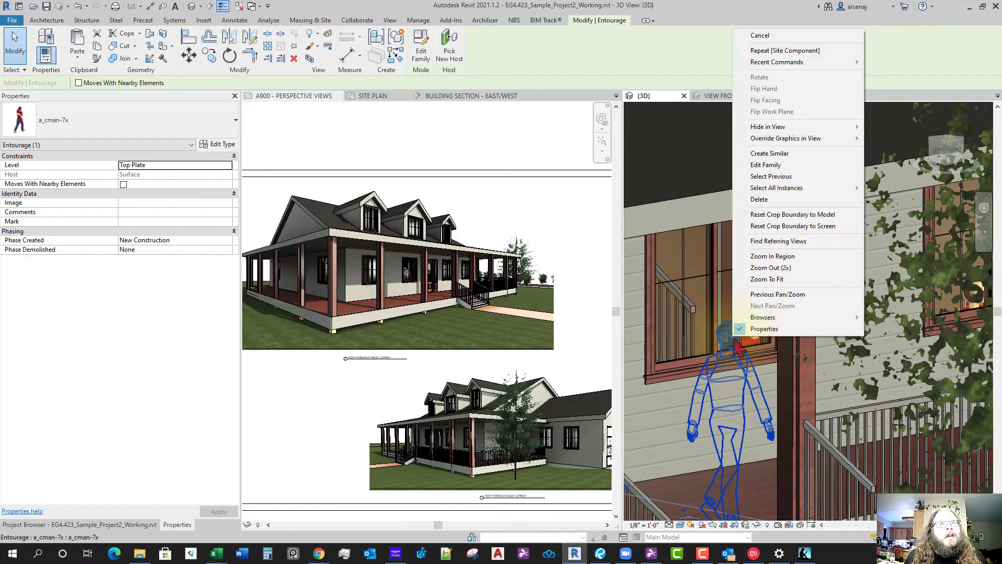
mouse_move(804, 188)
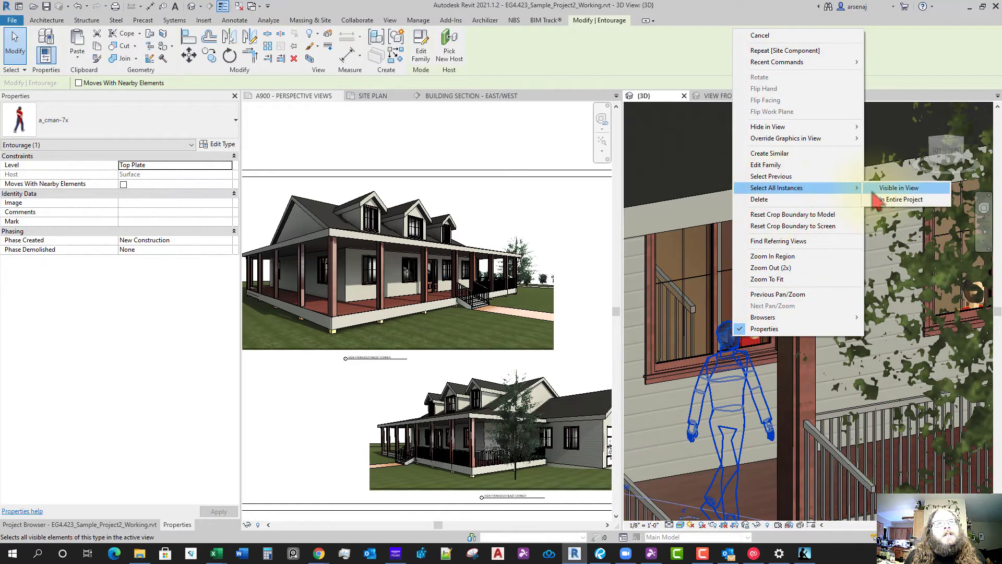
left_click(773, 256)
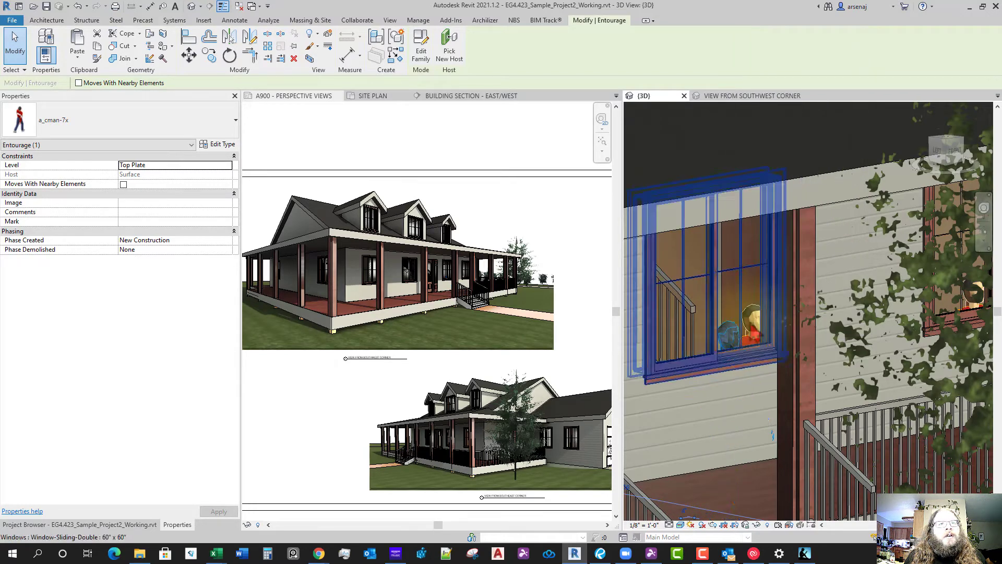
left_click(753, 322)
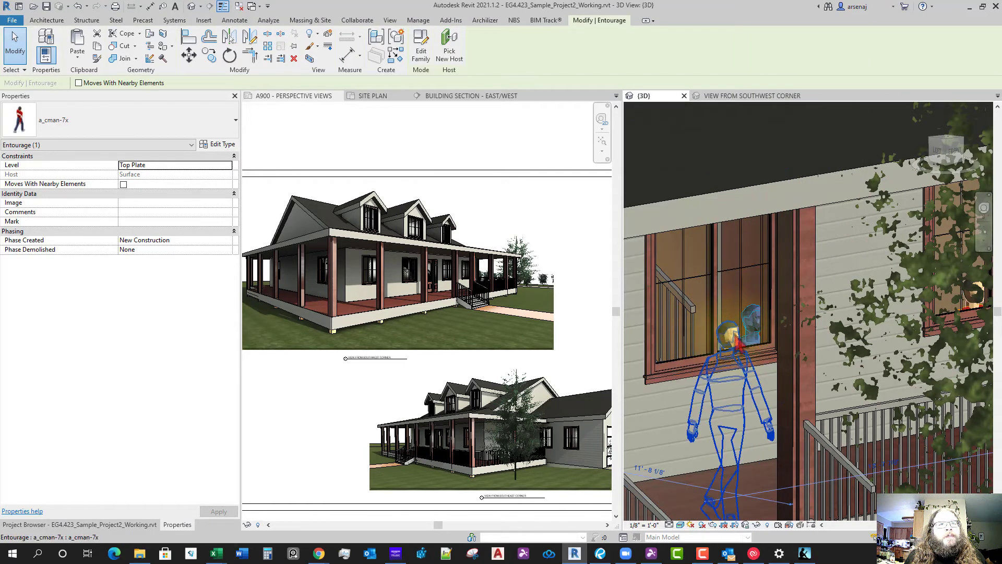
right_click(734, 335)
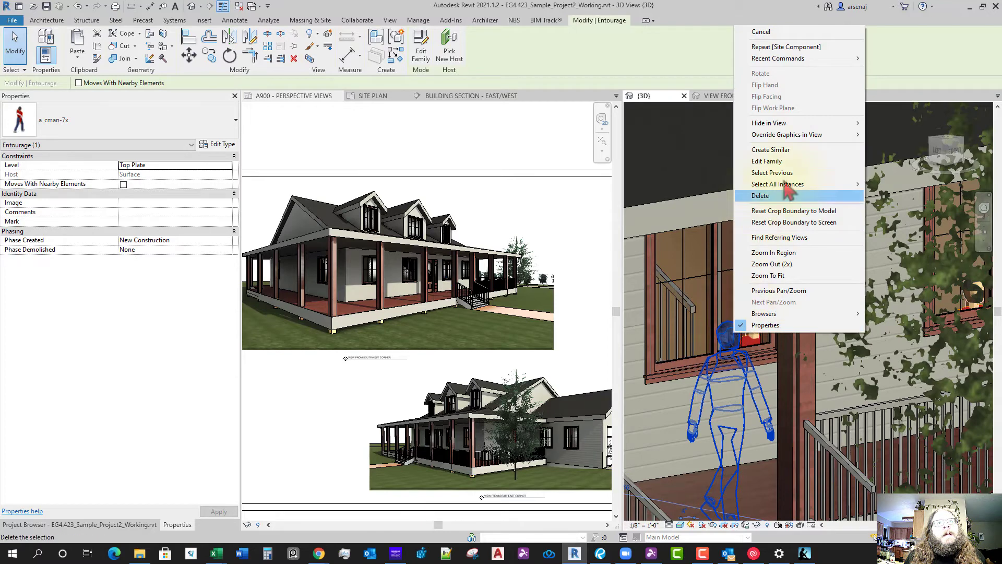
mouse_move(801, 146)
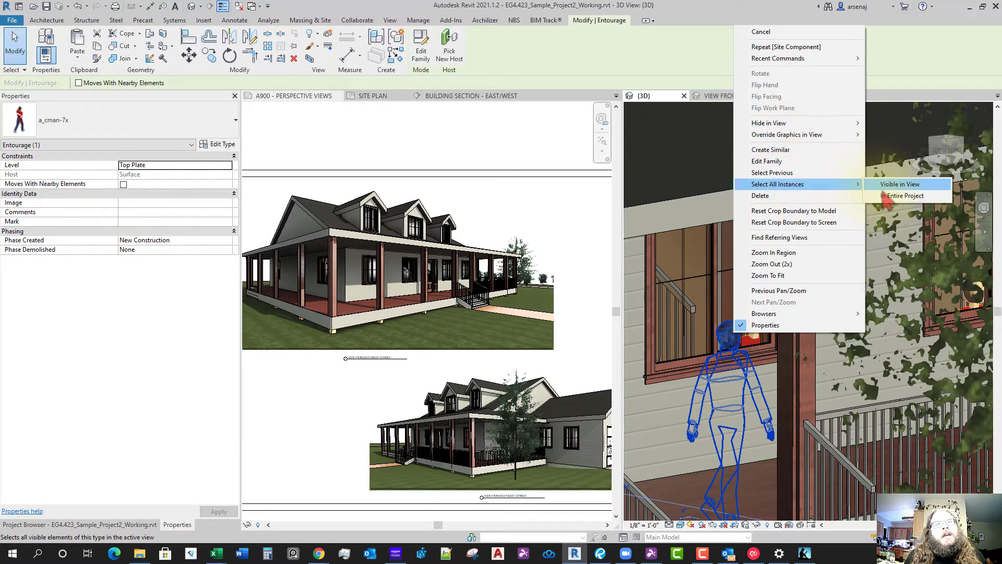
left_click(886, 196)
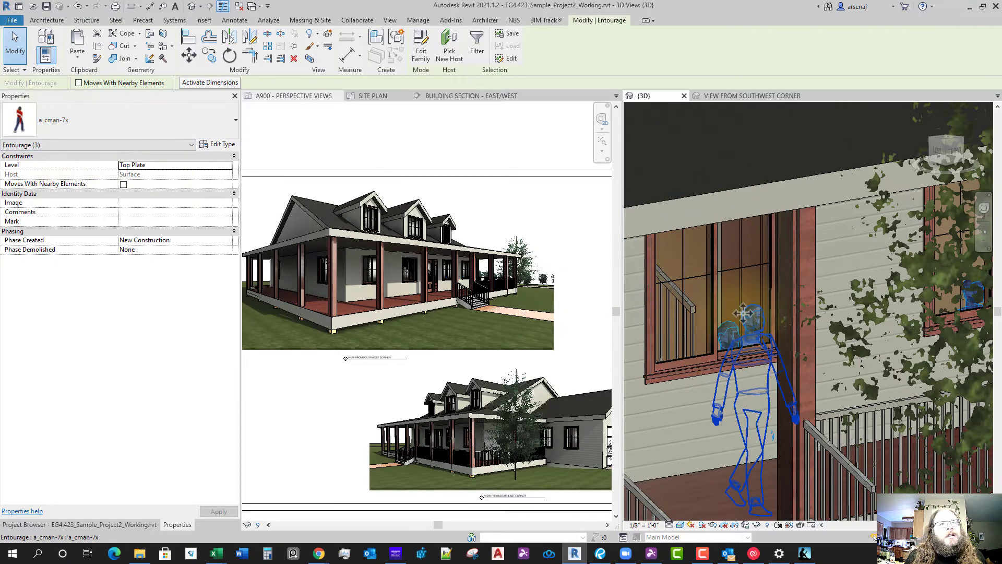
key("Escape")
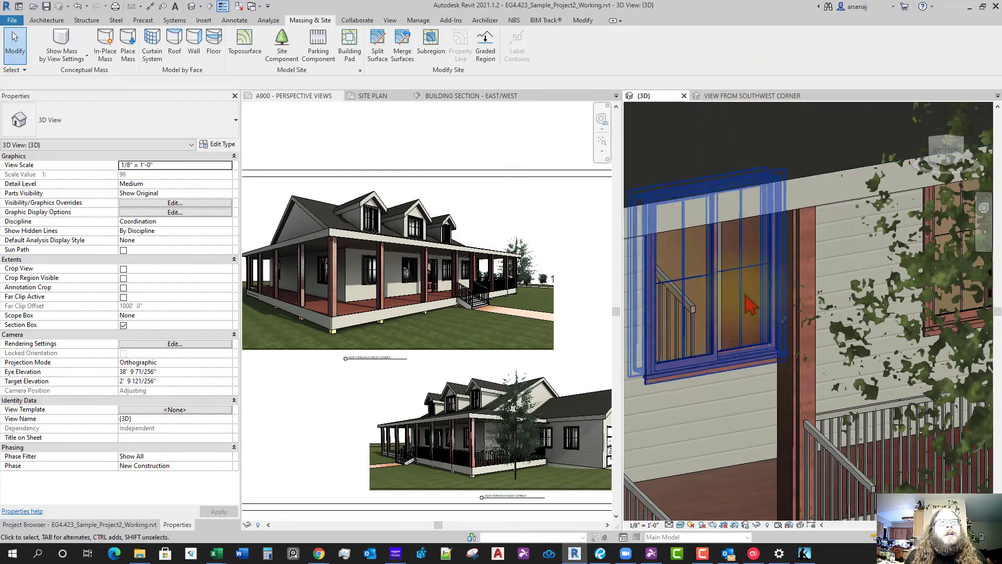
Place one a_cman-7x person as a site component on the front porch at the top of the entry steps
scroll(751, 306, "down", 7)
middle_click_drag(773, 298, 772, 350, "shift")
scroll(769, 346, "up", 2)
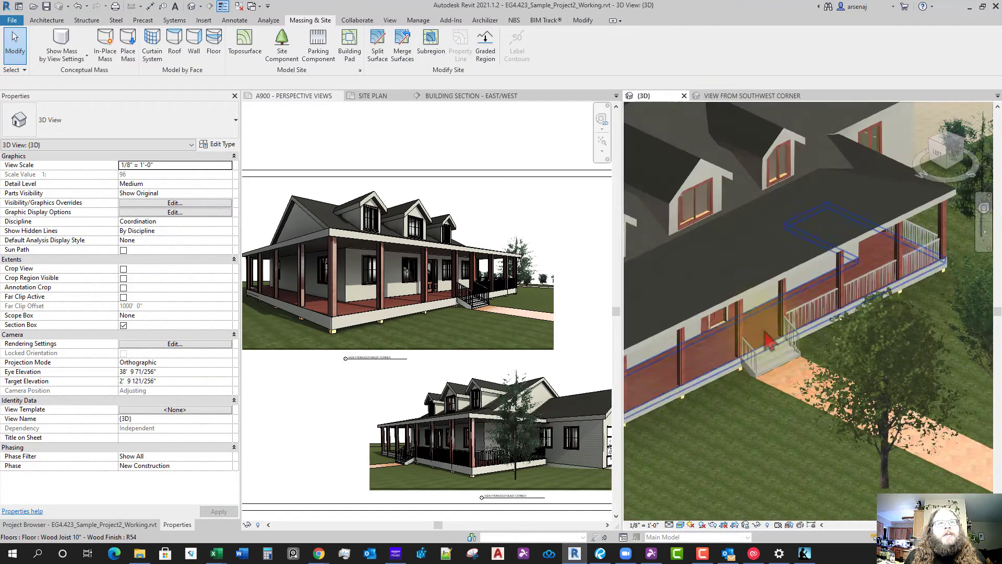
middle_click_drag(771, 392, 757, 422, "shift")
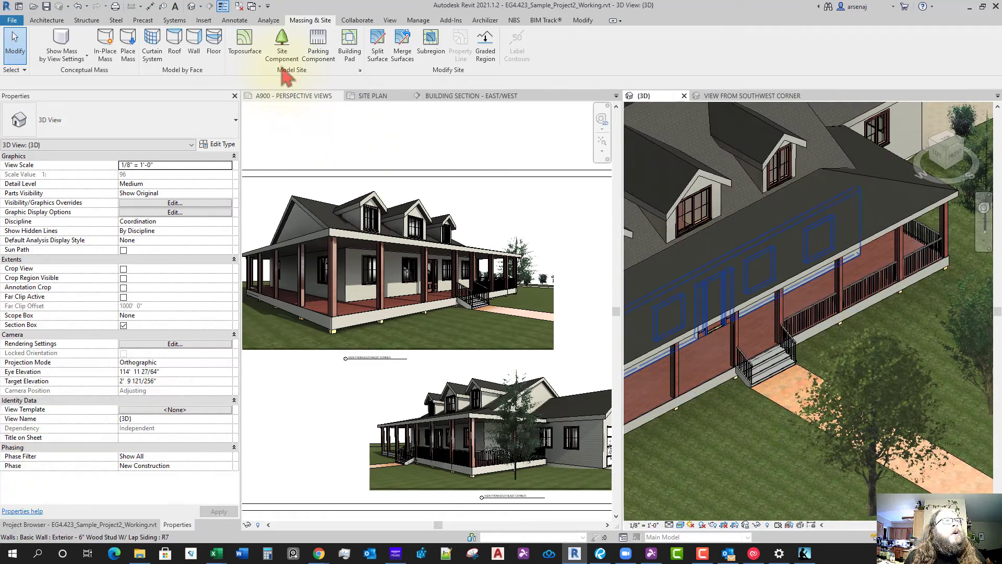
left_click(277, 52)
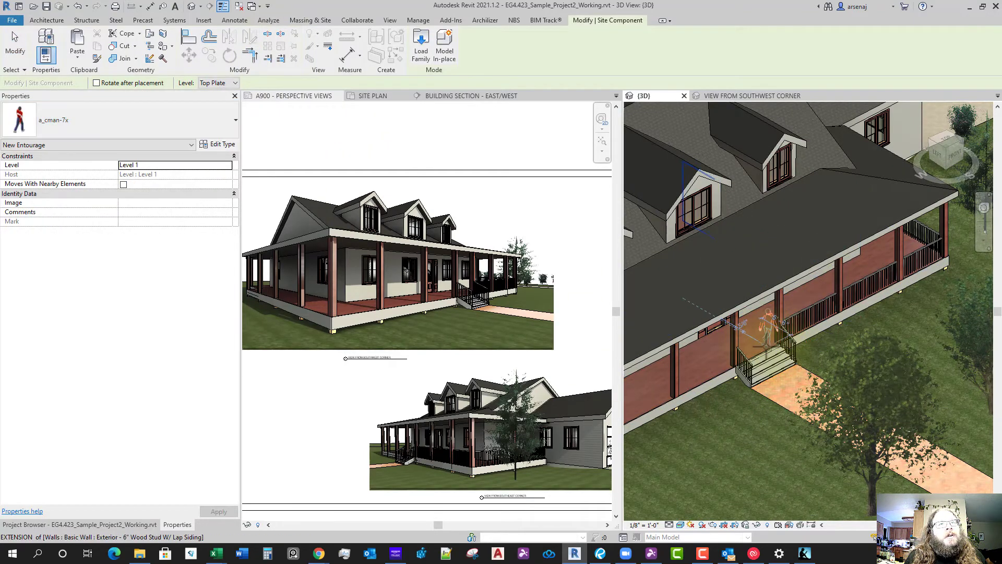
scroll(752, 347, "up", 3)
scroll(751, 347, "up", 2)
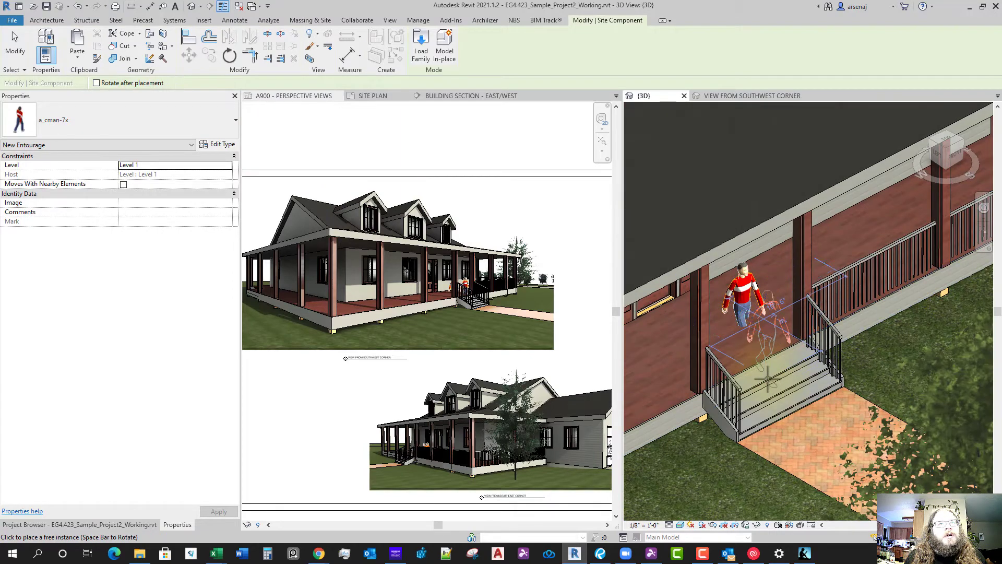
left_click(742, 317)
key("Escape")
key("Escape")
Set the level of the a_cman-7x person at the top of the porch steps to Level 1
left_click(743, 302)
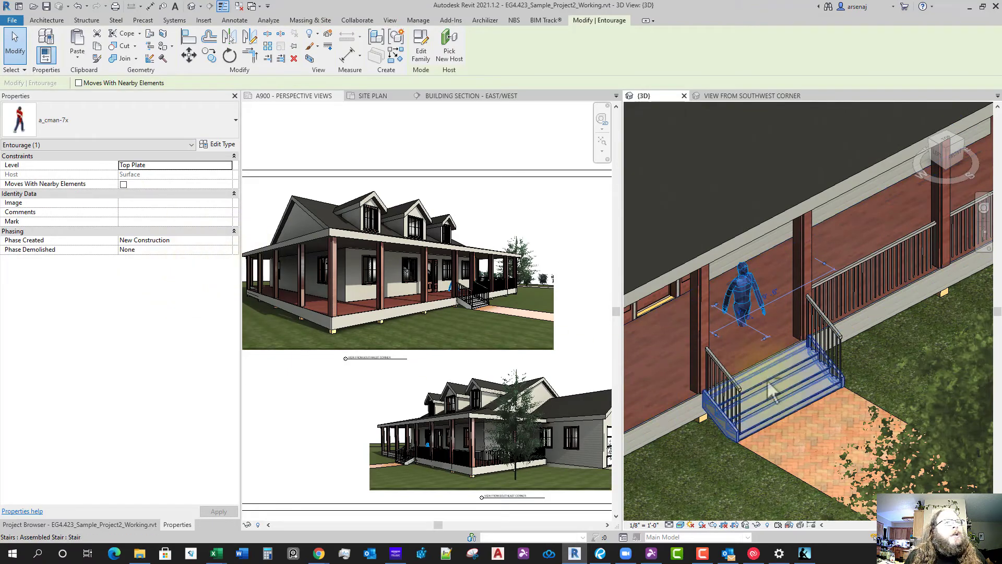
middle_click_drag(781, 366, 816, 354, "shift")
left_click(228, 166)
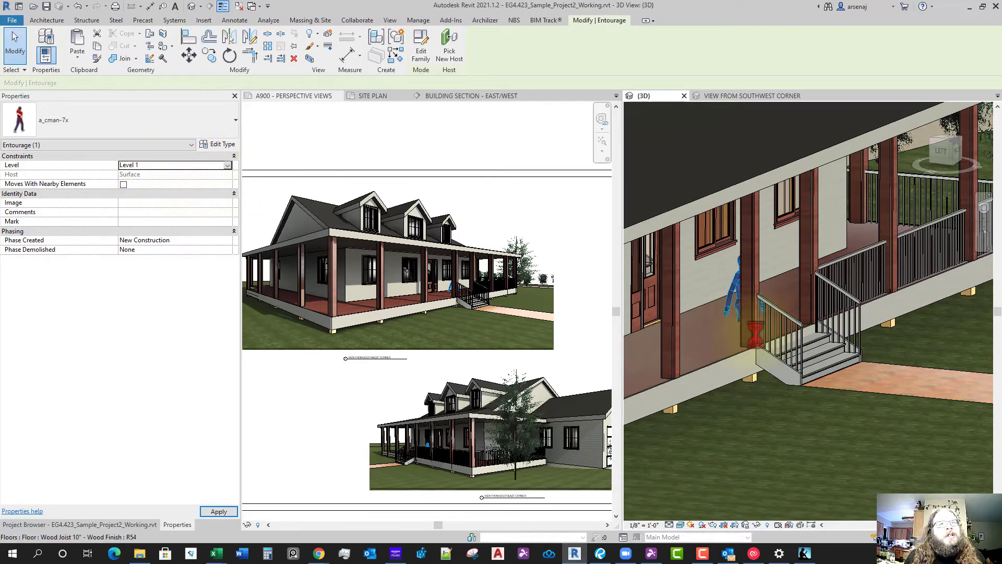
scroll(758, 331, "up", 1)
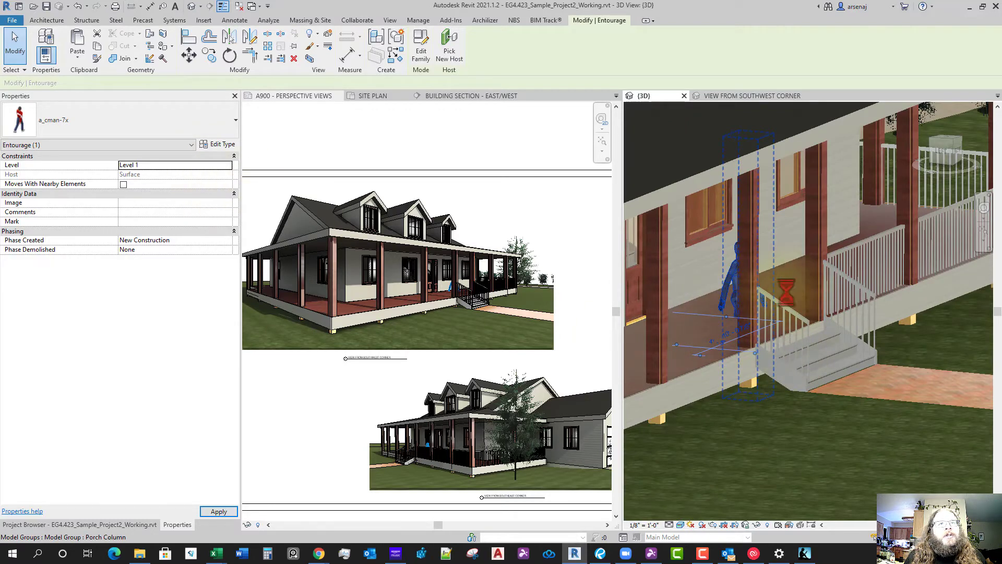
scroll(768, 339, "down", 2)
middle_click_drag(727, 357, 751, 314, "shift")
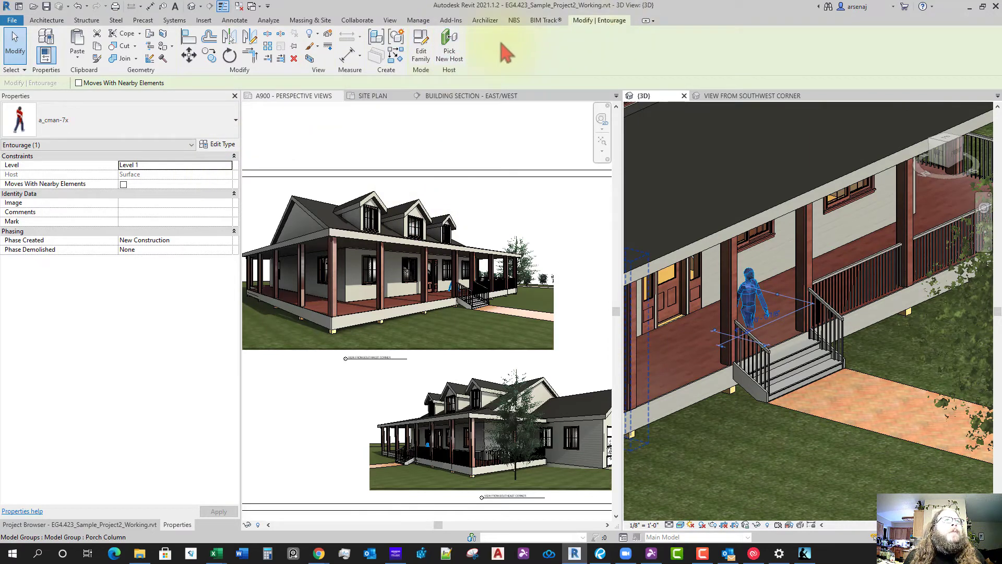
Rehost the a_cman-7x person onto the porch's Wood Joist 10" - Wood Finish floor
left_click(446, 58)
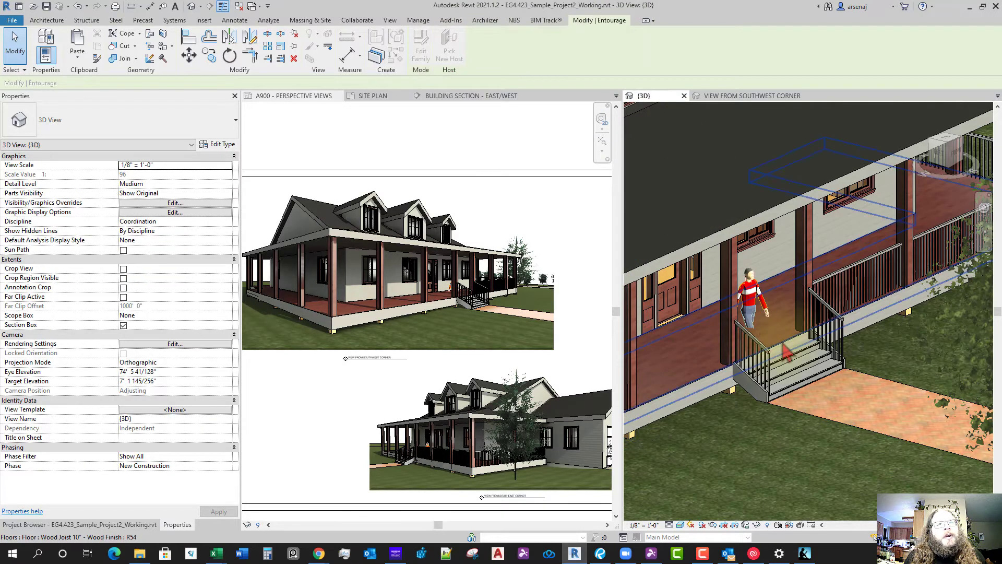
scroll(787, 353, "up", 4)
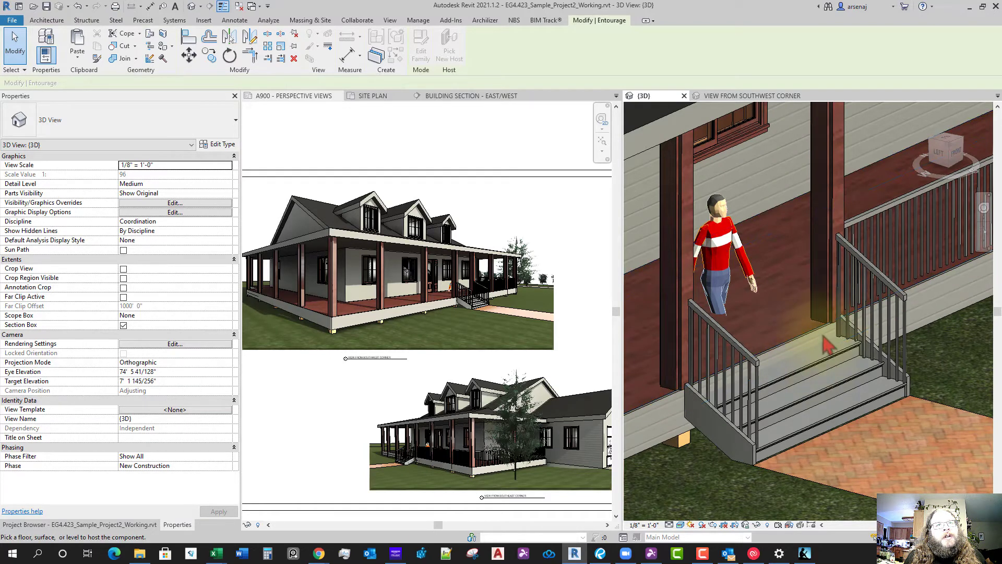
left_click(822, 338)
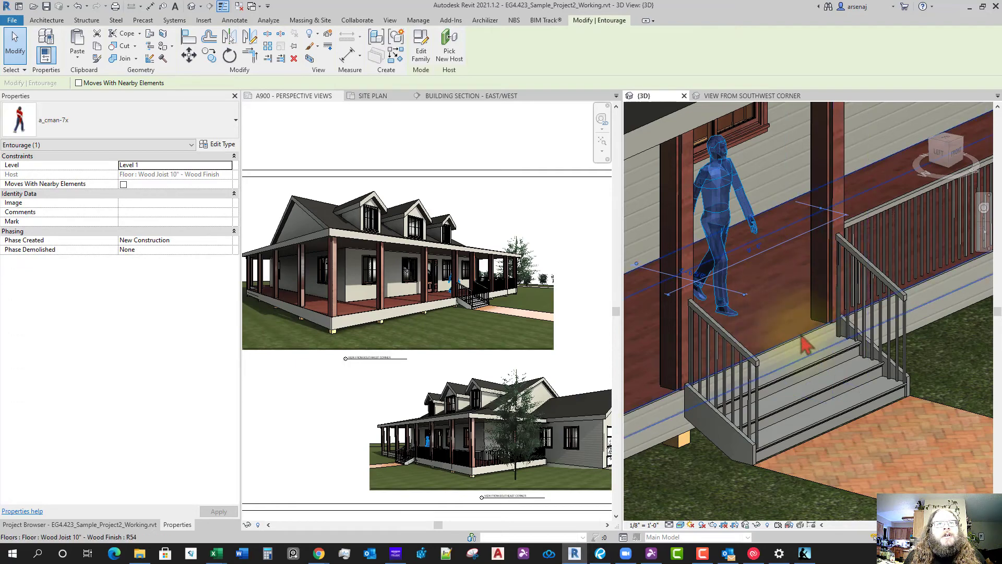
key("Escape")
Move the man toward the outer edge of the porch at the entry steps and check his position in the sheet's southwest corner view
middle_click_drag(806, 344, 766, 296, "shift")
left_click(766, 298)
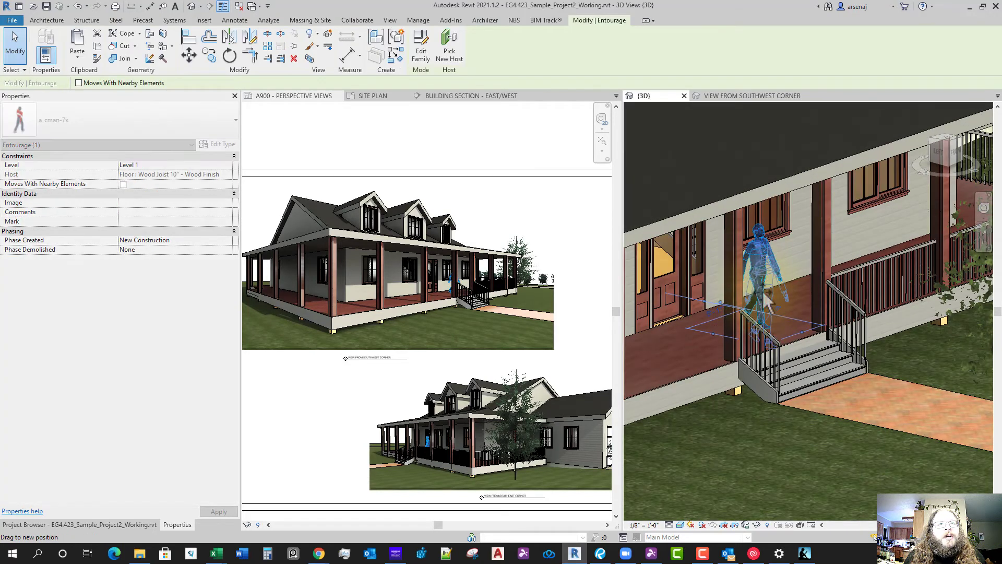
left_click_drag(764, 291, 766, 294)
scroll(431, 373, "up", 1)
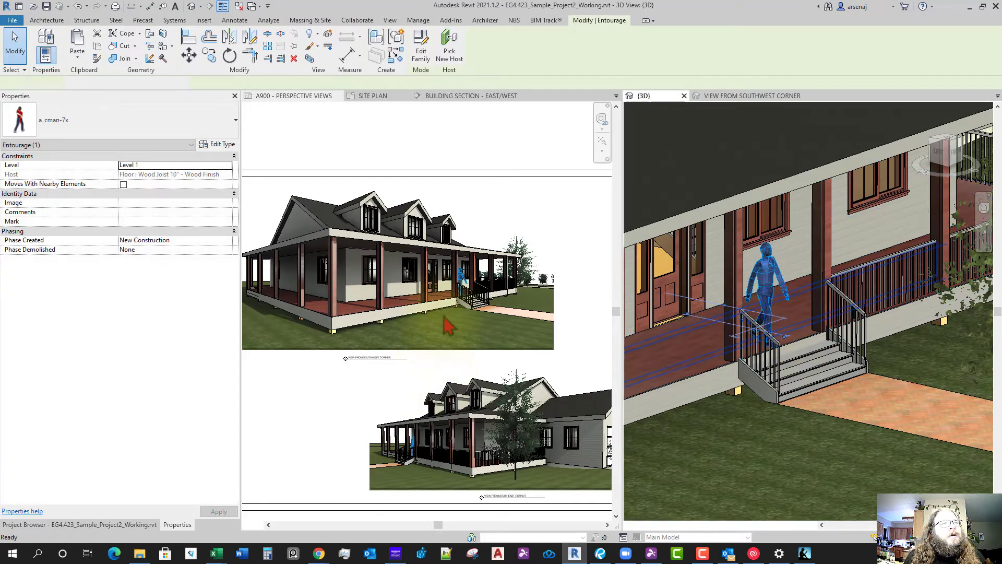
scroll(458, 311, "up", 5)
key("Escape")
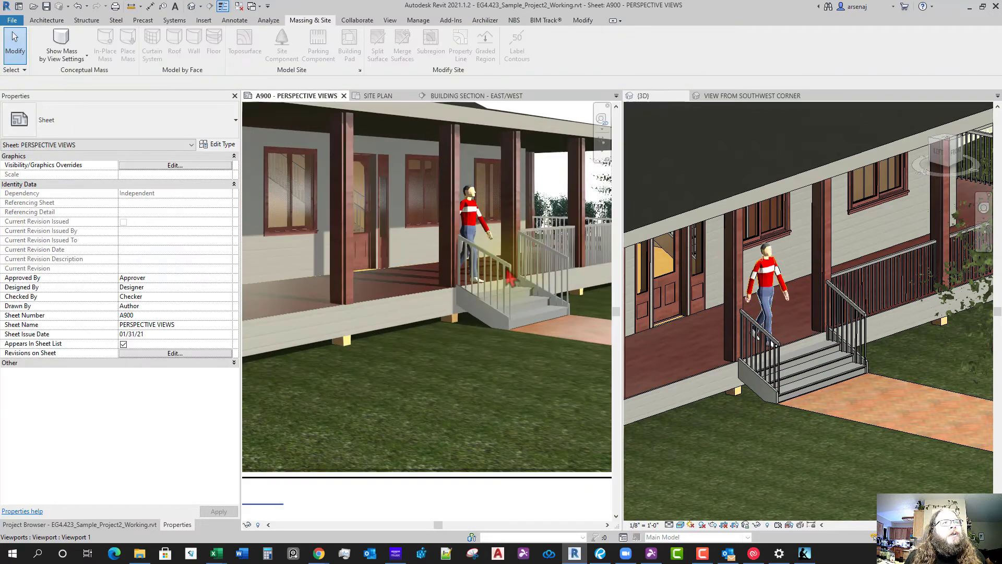
scroll(519, 362, "down", 5)
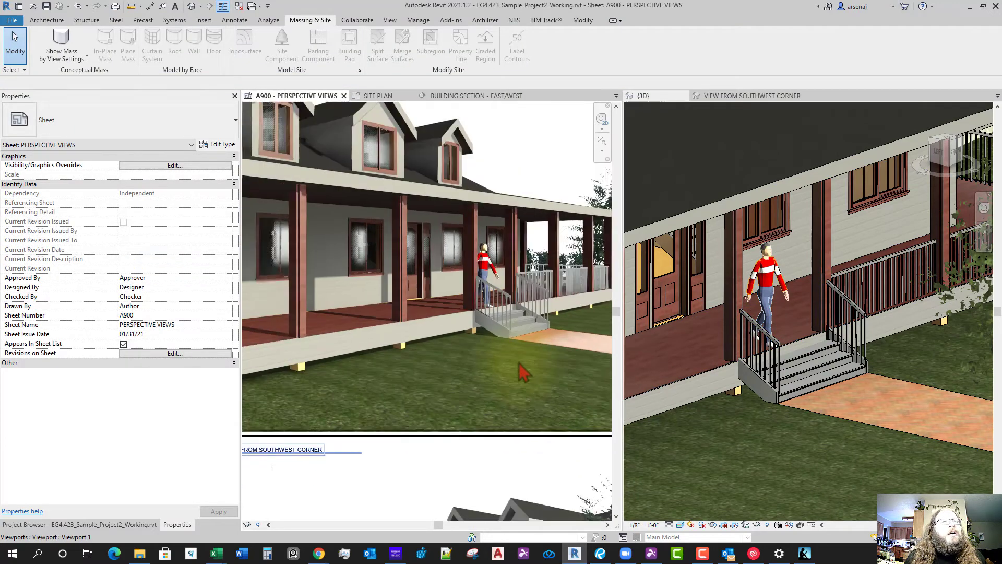
scroll(754, 433, "down", 1)
Place one a_wman-2x person as a site component on the brick walkway at the foot of the front entry steps
middle_click_drag(754, 433, 785, 414)
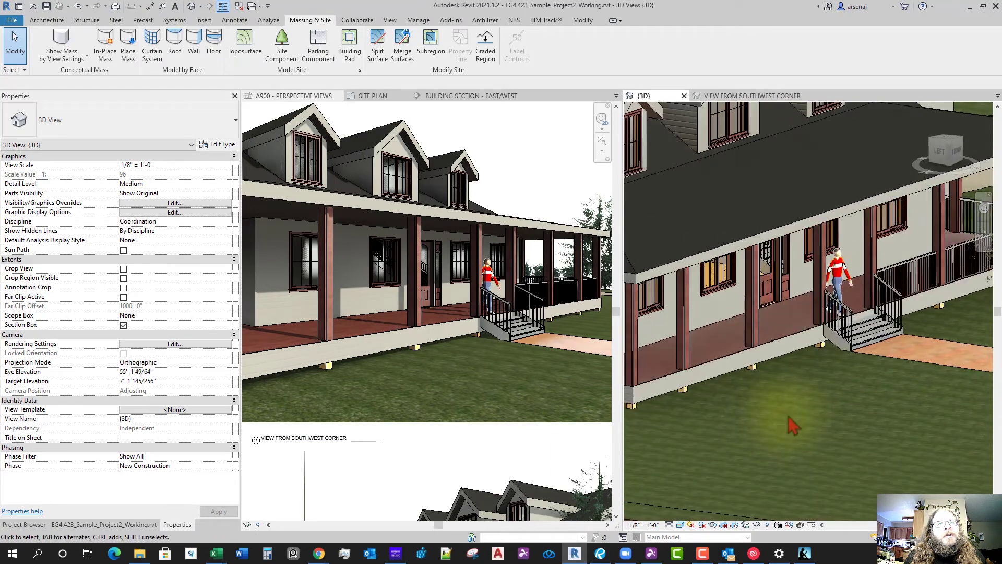
left_click(283, 45)
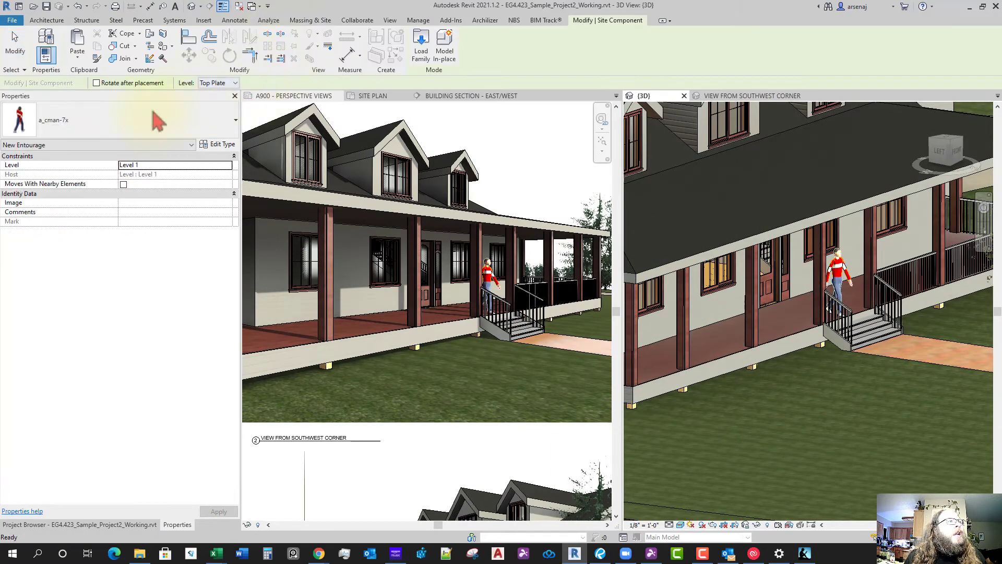
left_click(104, 125)
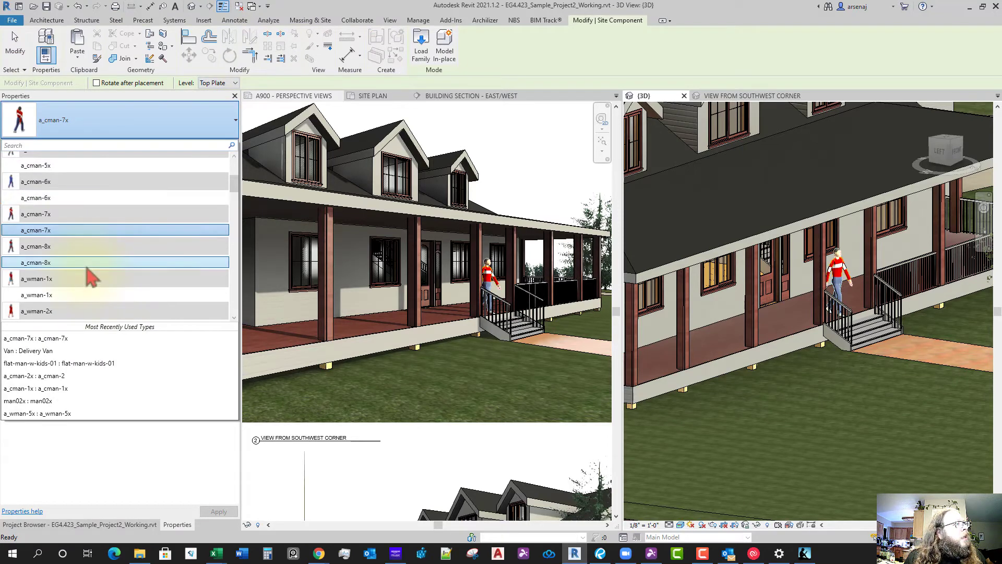
scroll(94, 288, "down", 1)
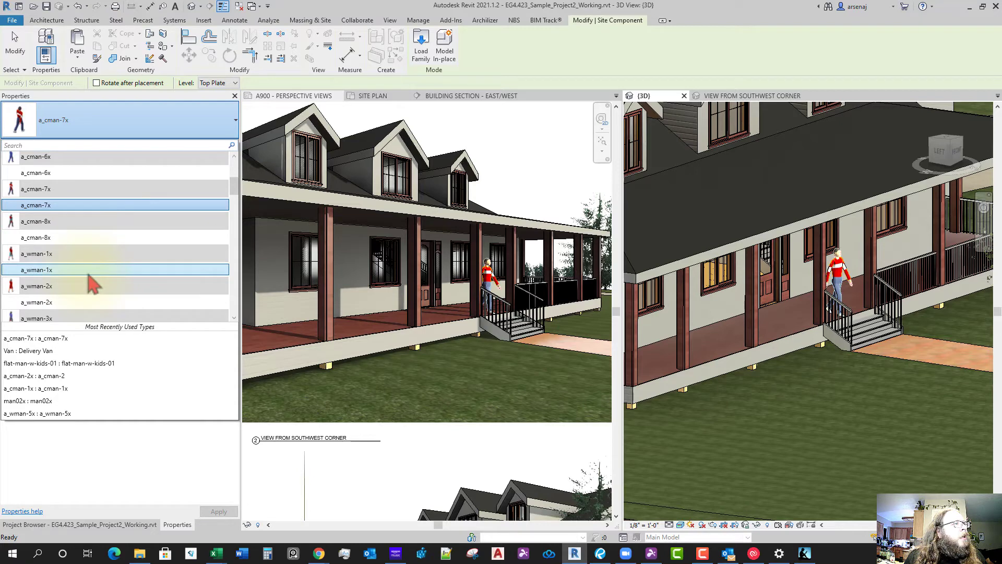
scroll(86, 292, "down", 2)
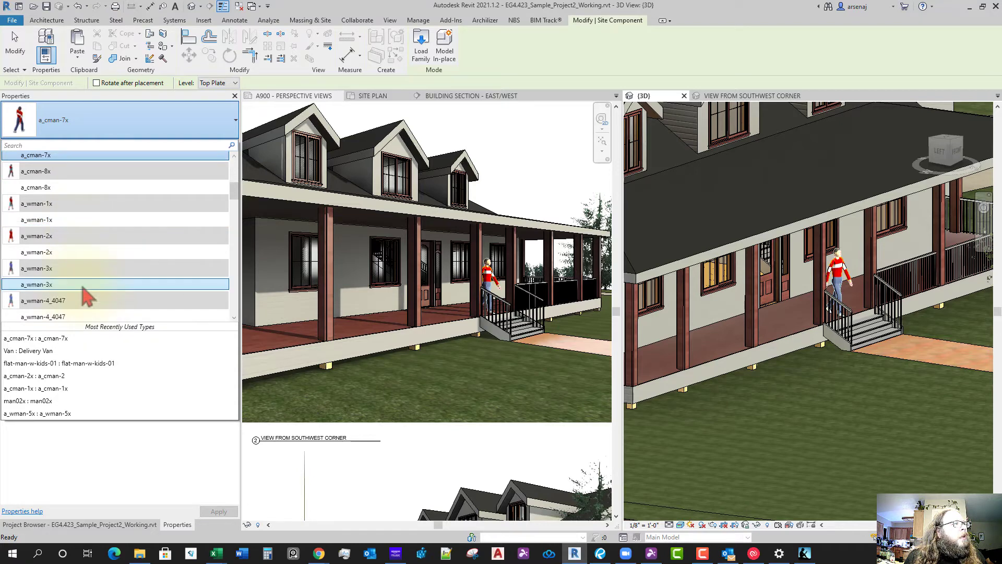
scroll(86, 297, "down", 1)
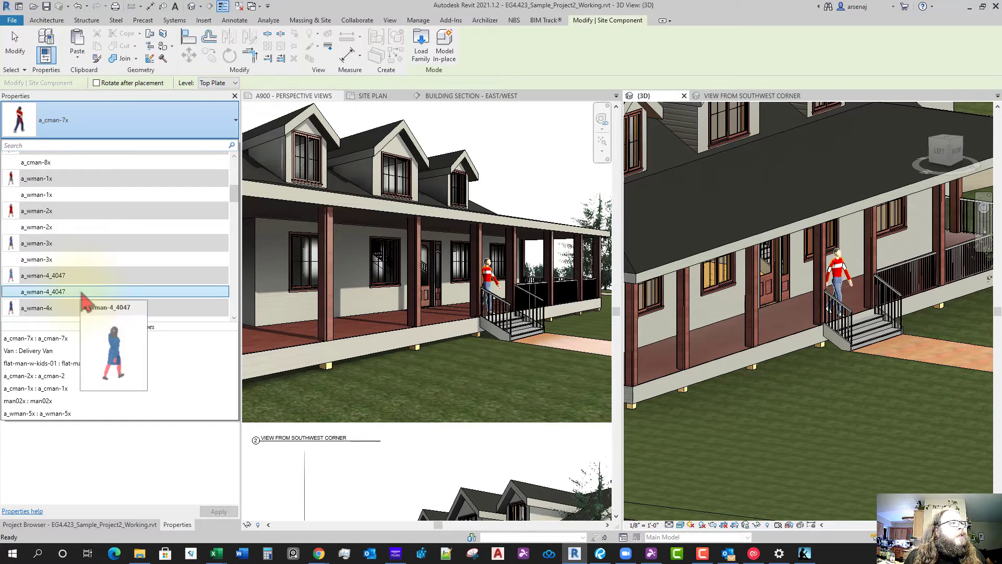
scroll(84, 299, "down", 1)
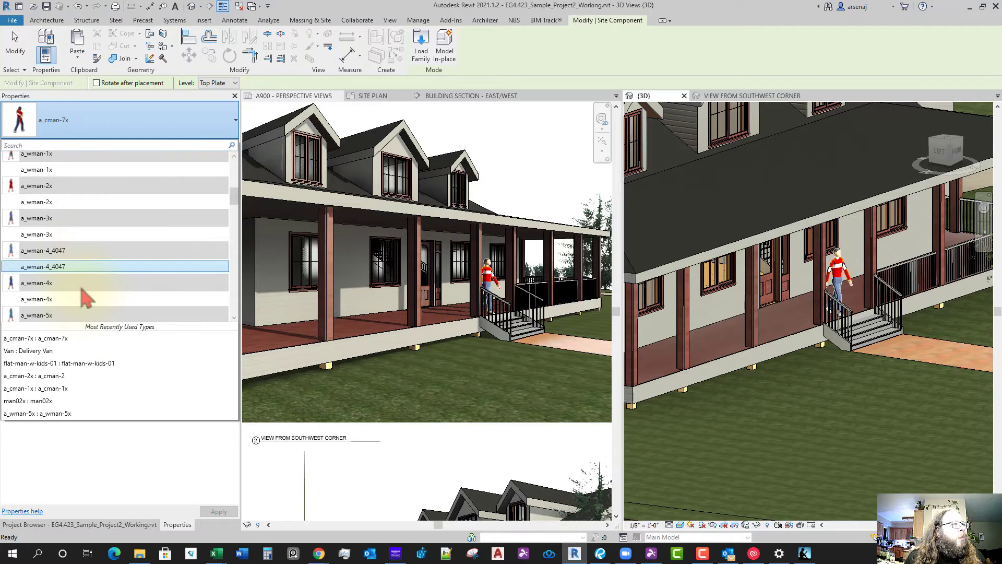
scroll(74, 312, "down", 1)
scroll(80, 313, "down", 1)
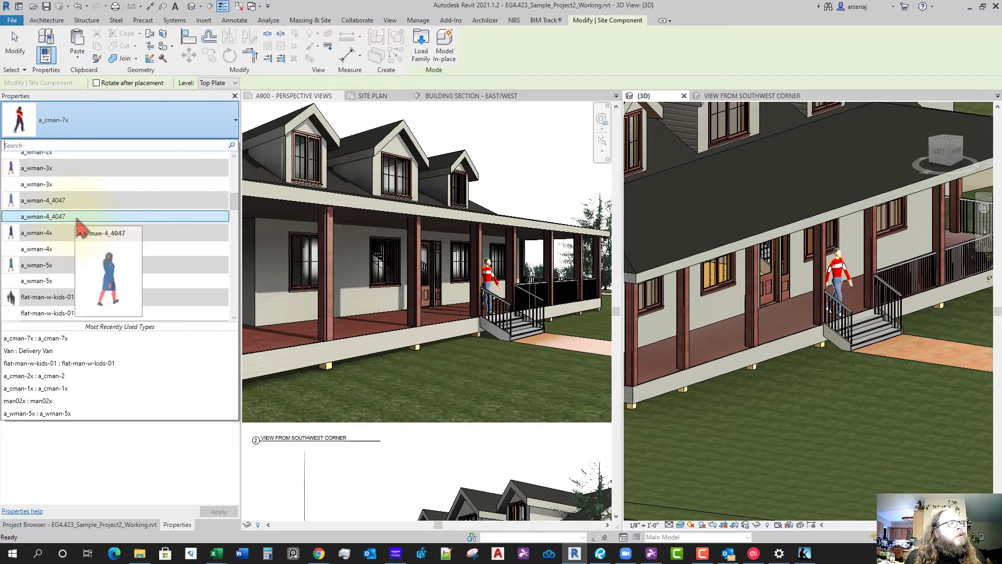
scroll(77, 219, "up", 1)
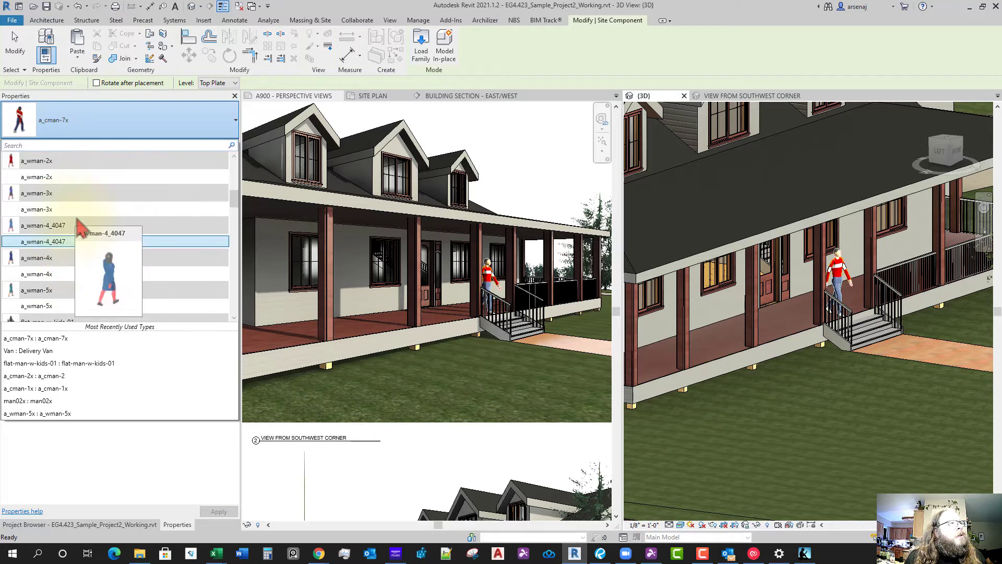
left_click(50, 177)
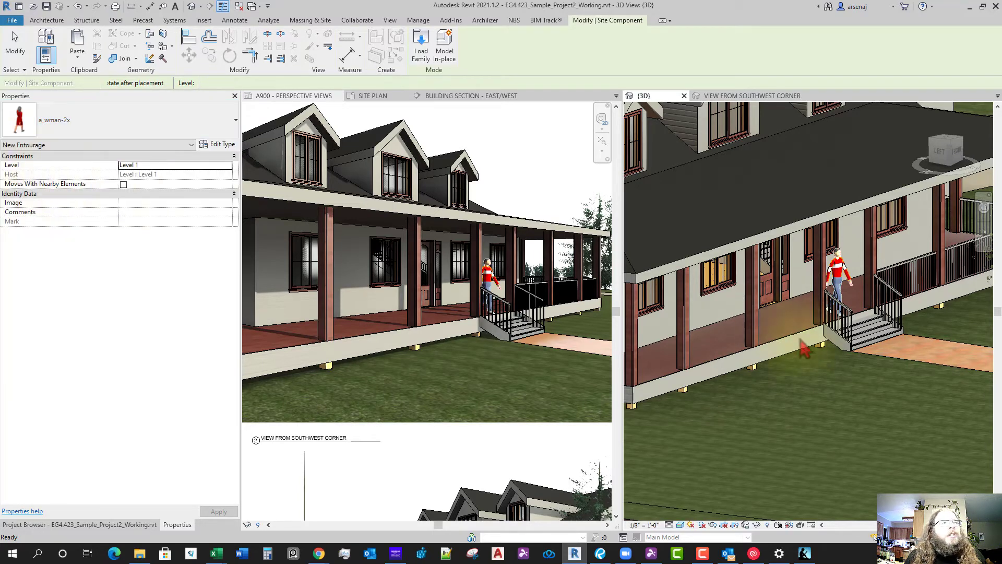
scroll(804, 325, "up", 3)
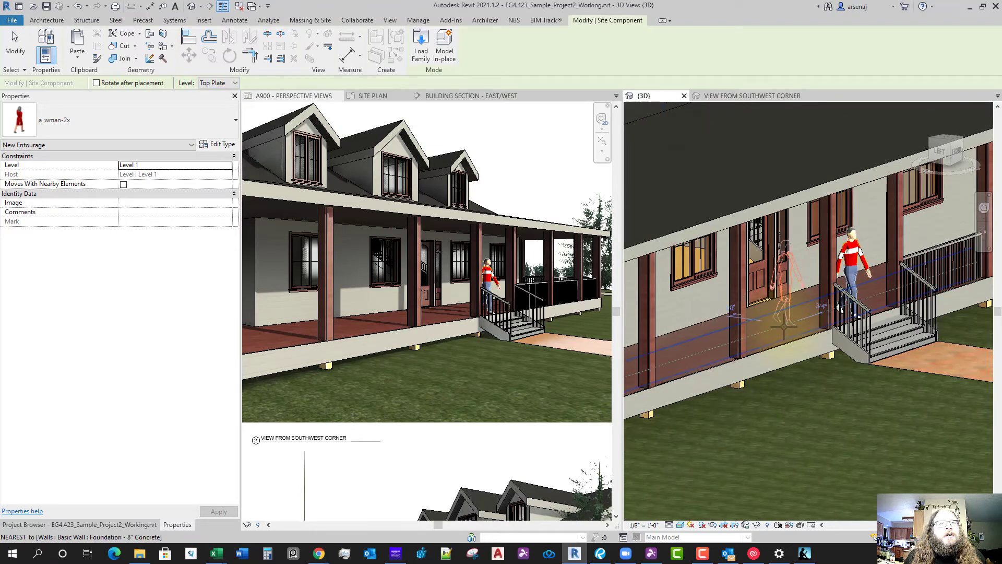
middle_click_drag(783, 332, 767, 379, "shift")
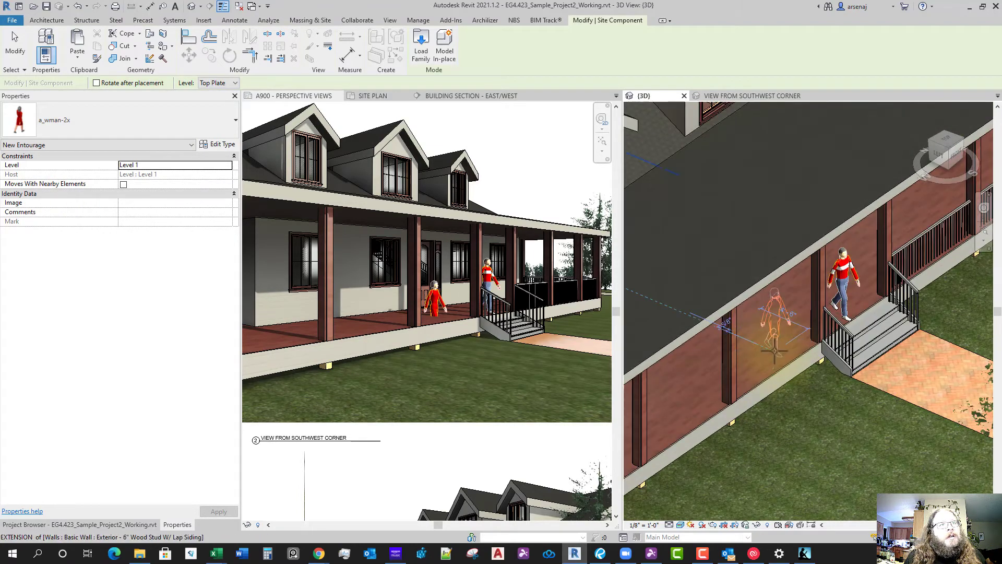
left_click(900, 372)
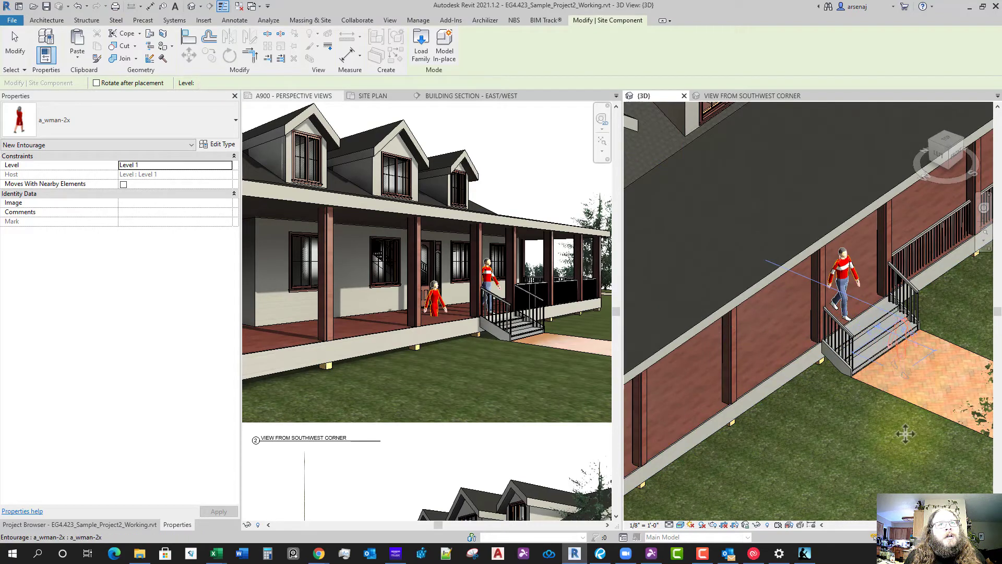
key("Escape")
key("Escape")
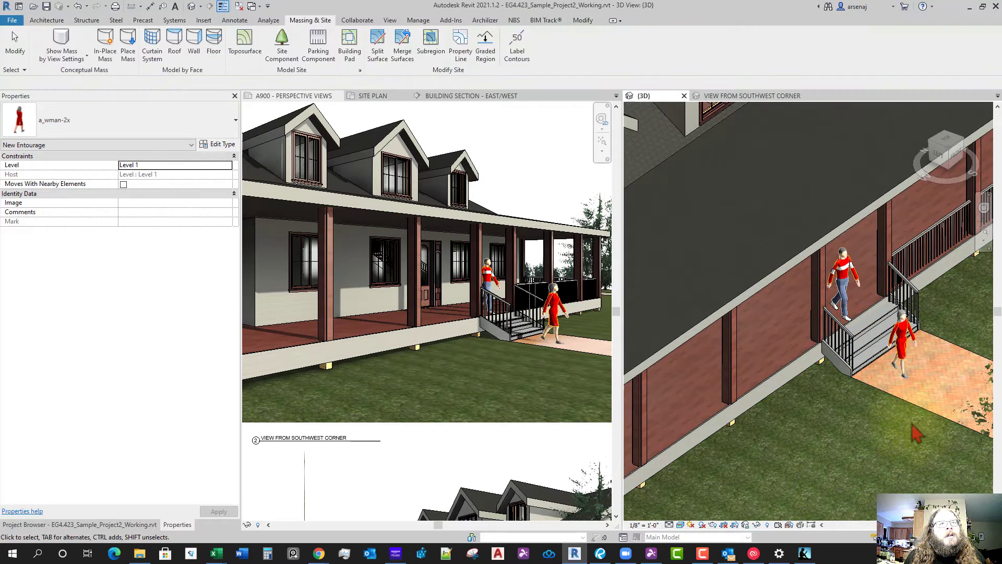
Try turning the a_wman-2x person on the brick walkway to other facing directions
middle_click_drag(902, 424, 777, 410, "shift")
scroll(777, 404, "up", 3)
scroll(781, 414, "down", 4)
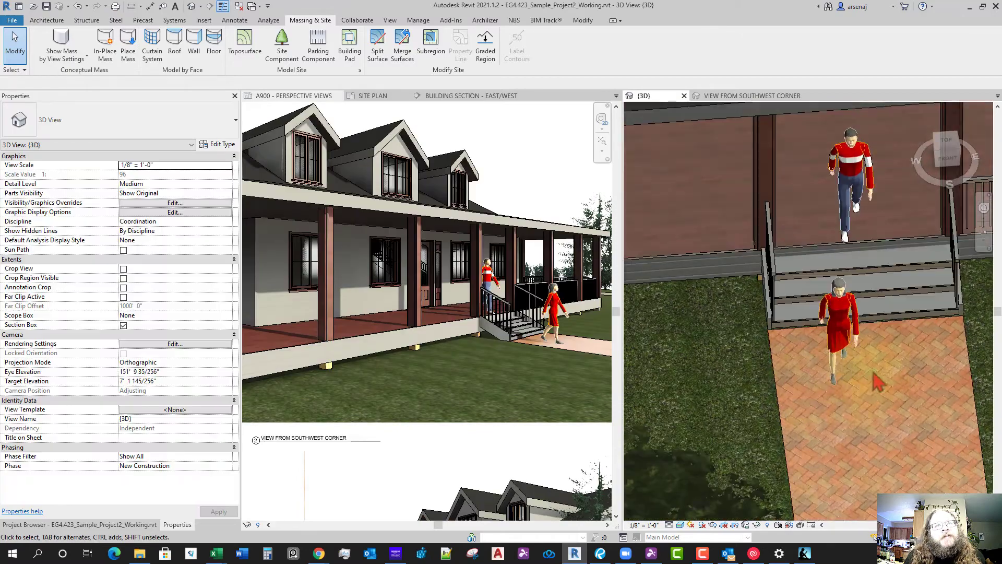
left_click(823, 361)
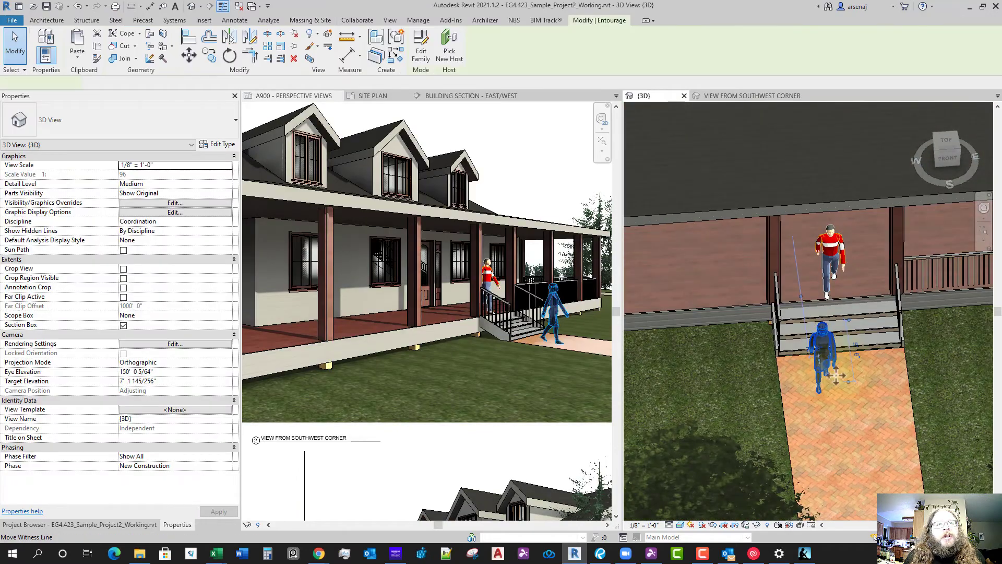
middle_click_drag(823, 360, 880, 403, "shift")
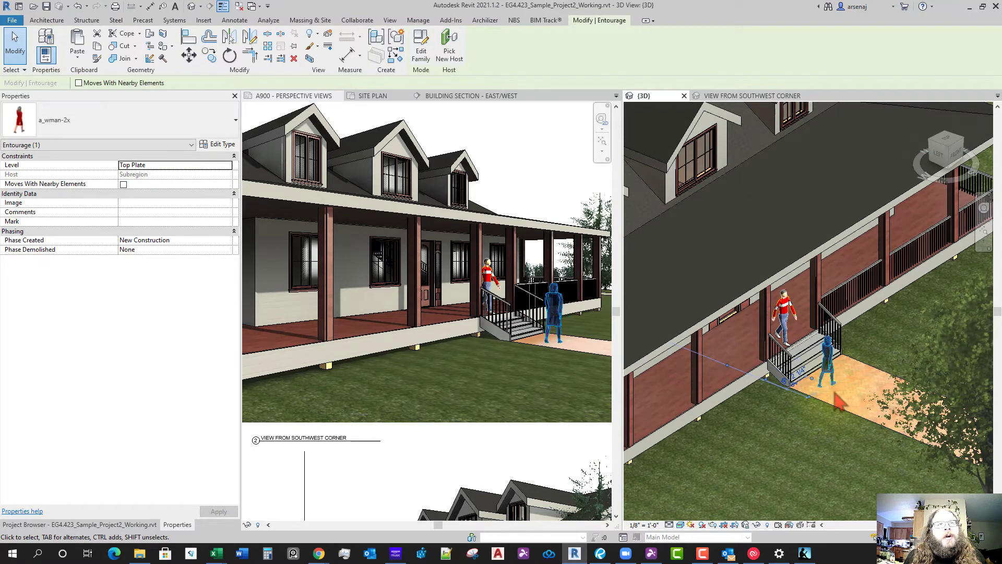
key("space")
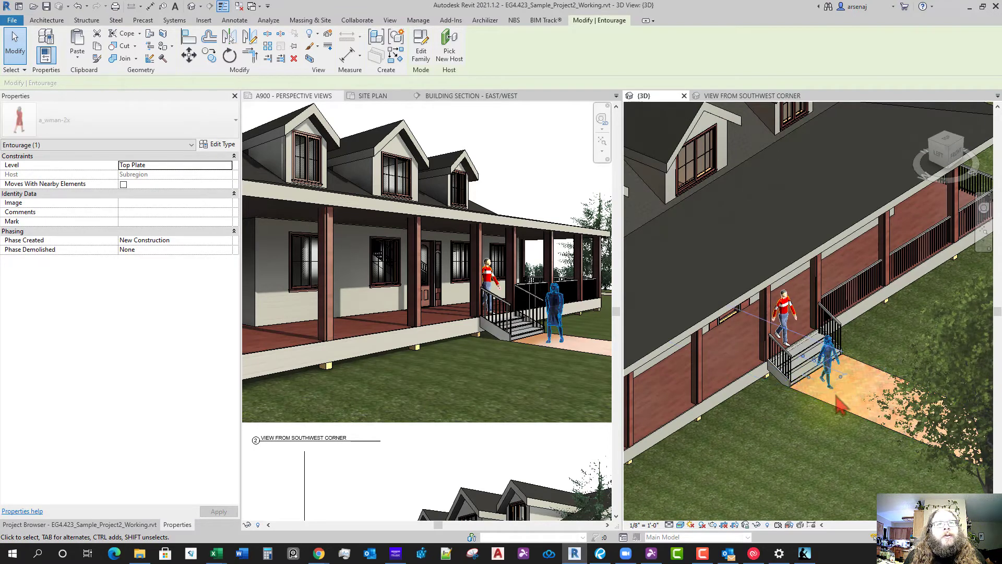
scroll(837, 407, "up", 5)
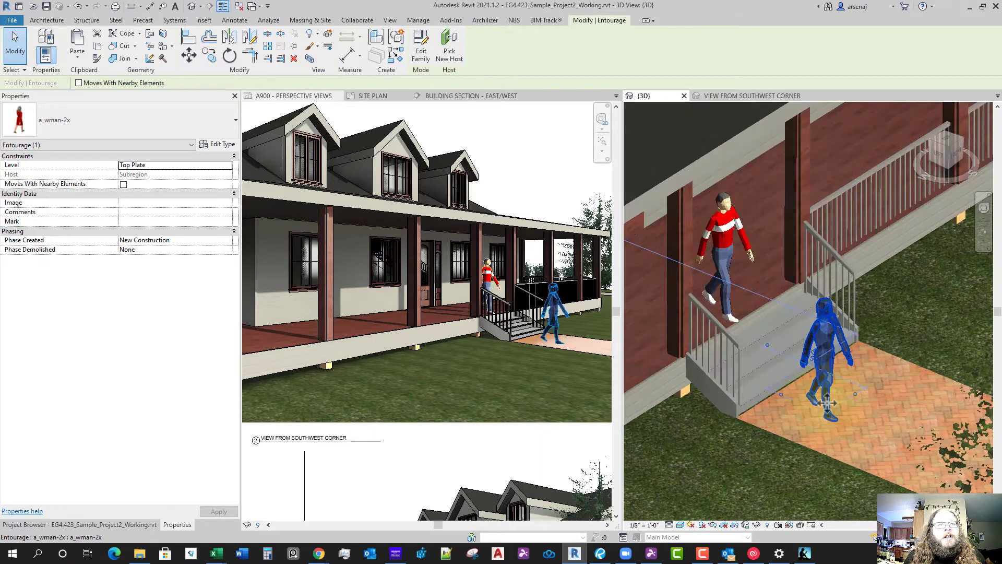
scroll(827, 402, "down", 1)
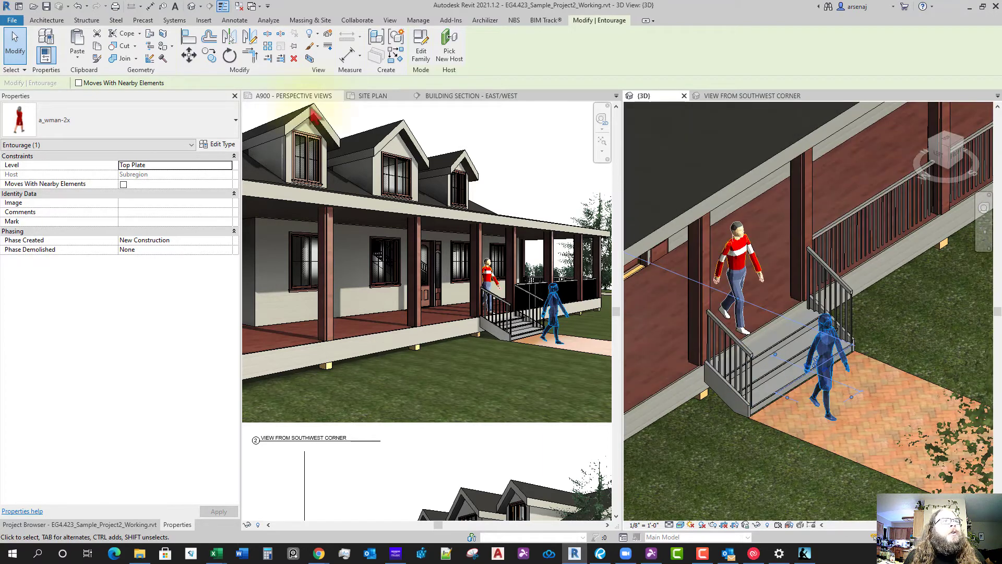
Try to rotate the woman on the walkway by about 20 degrees with the Rotate tool
left_click(232, 61)
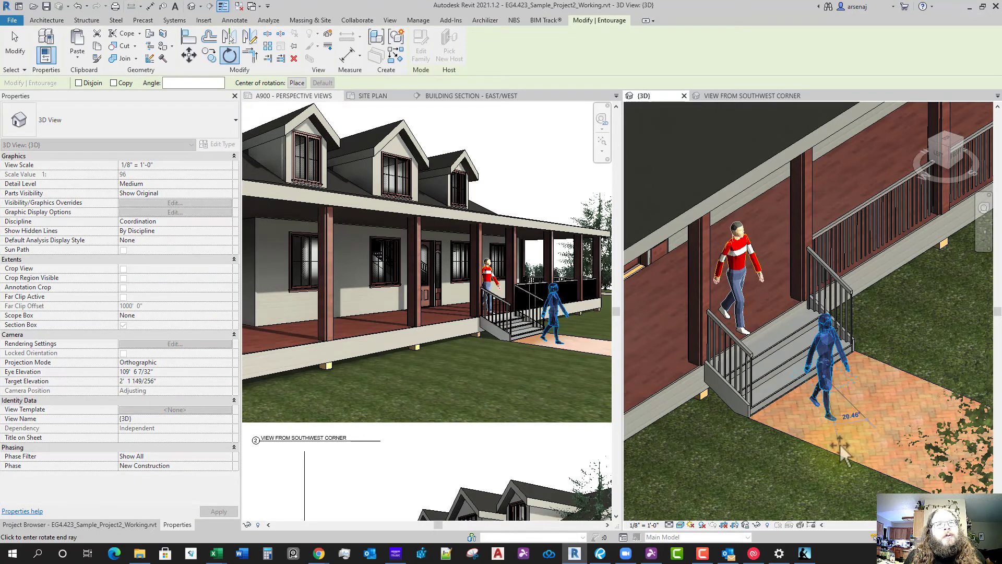
left_click(838, 446)
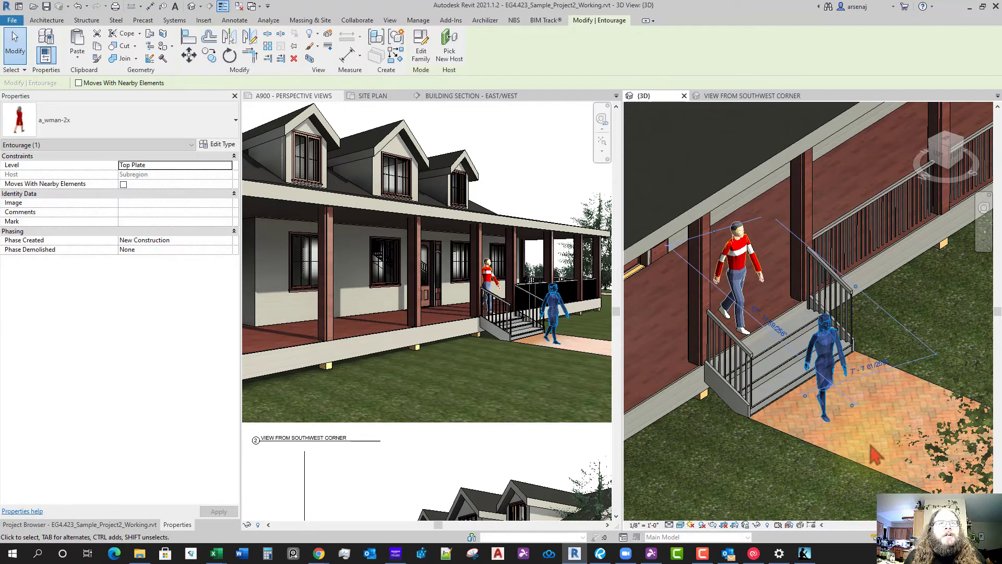
left_click(870, 432)
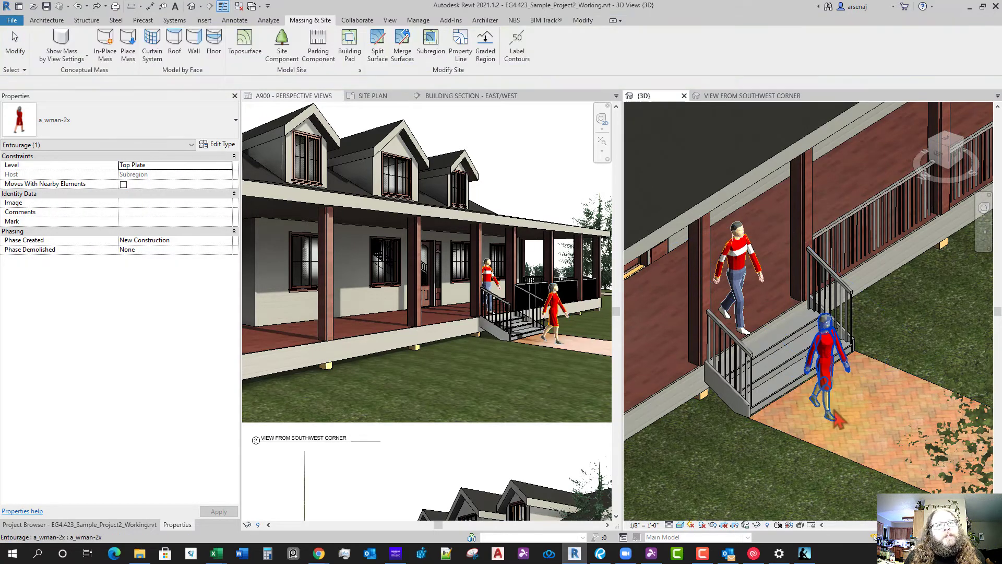
Move the a_wman-2x person from the walkway onto the front porch beside the entry door
left_click(839, 425)
scroll(840, 429, "down", 4)
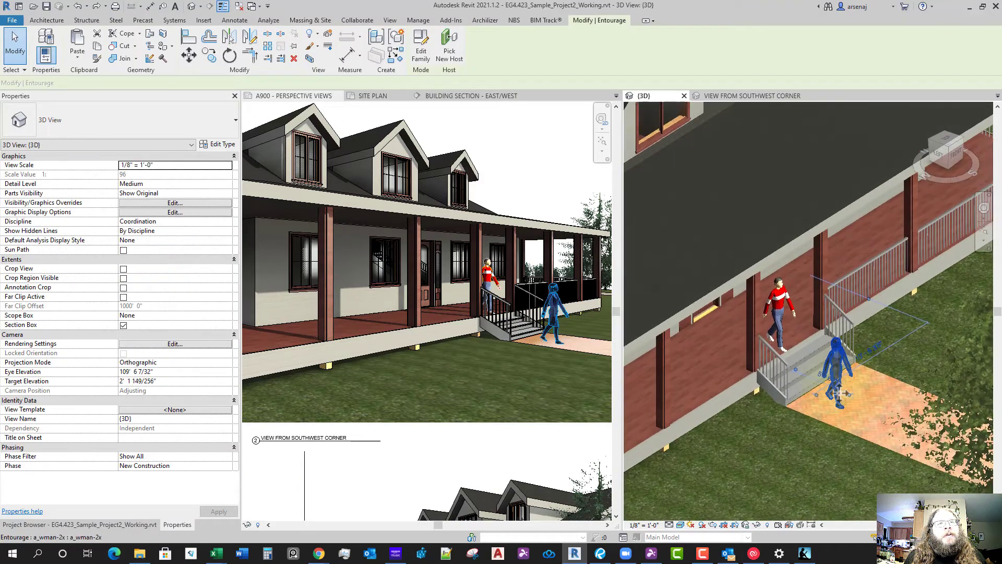
scroll(848, 400, "up", 3)
scroll(835, 394, "down", 3)
middle_click_drag(830, 390, 843, 339)
left_click_drag(844, 326, 723, 300)
scroll(710, 305, "up", 5)
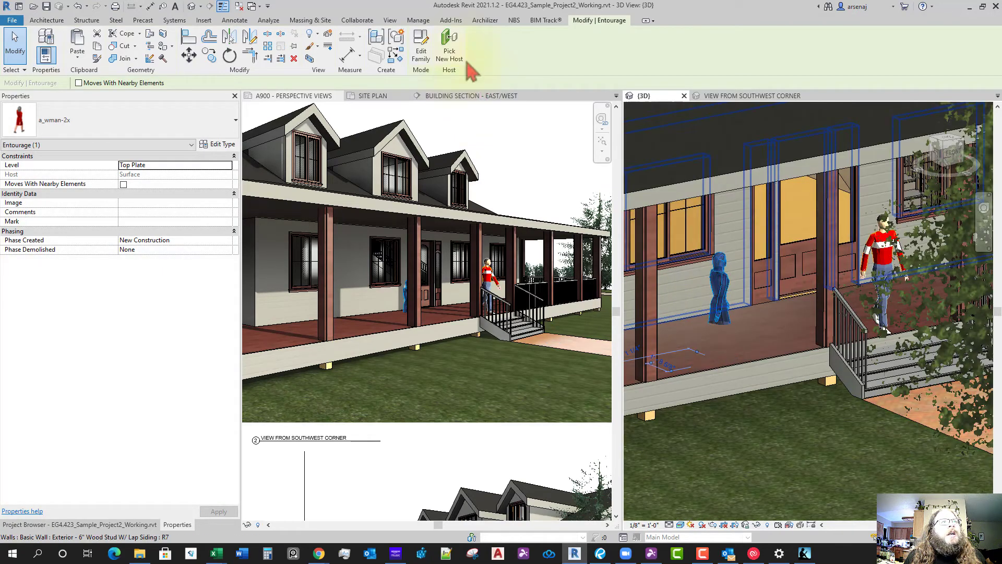
Rehost the woman near the entry door onto the porch's Wood Joist 10" - Wood Finish floor
key("Escape")
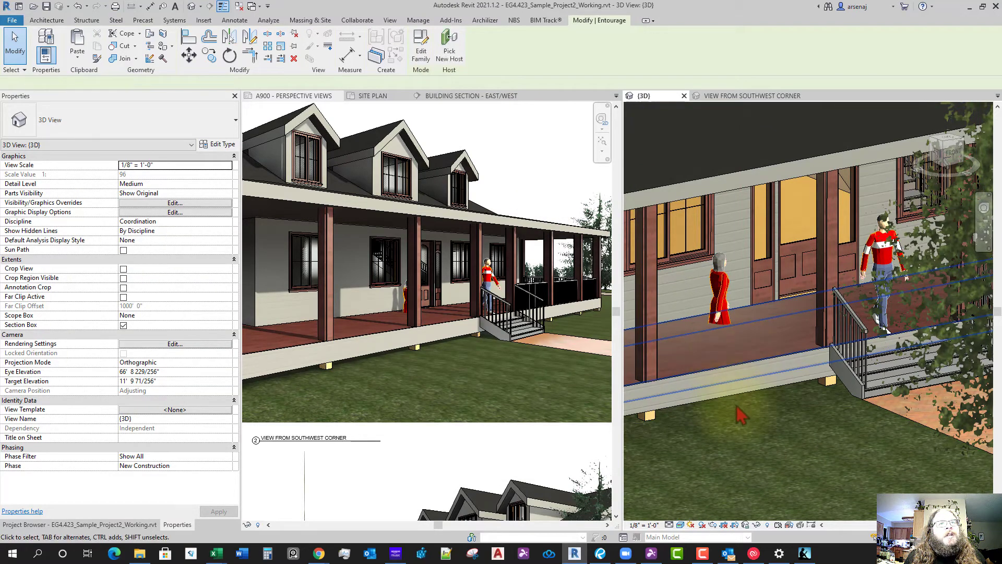
left_click_drag(720, 285, 754, 264)
scroll(778, 391, "down", 5)
key("Escape")
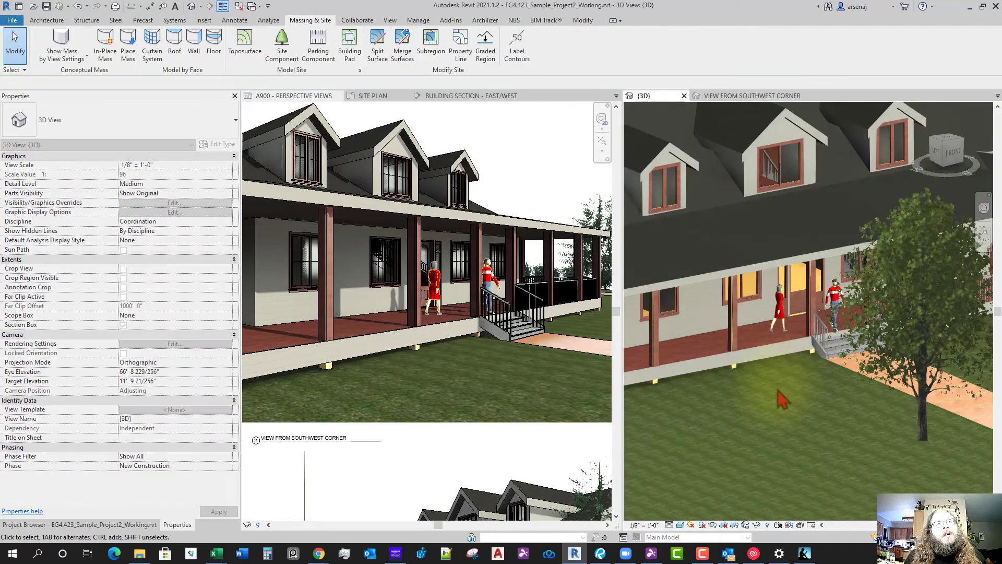
Check the placement of the man and woman on the porch from the front of the house
mouse_move(819, 384)
middle_mouse_down("shift")
mouse_move(823, 346)
mouse_move(814, 387)
mouse_move(791, 416)
mouse_move(869, 381)
mouse_move(912, 404)
mouse_move(866, 397)
mouse_move(879, 429)
mouse_move(722, 417)
mouse_move(794, 414)
mouse_move(745, 441)
mouse_move(747, 430)
middle_mouse_up("shift")
scroll(755, 365, "up", 3)
scroll(759, 326, "up", 3)
left_click(762, 292)
scroll(763, 350, "down", 5)
left_click(807, 402)
scroll(807, 402, "down", 1)
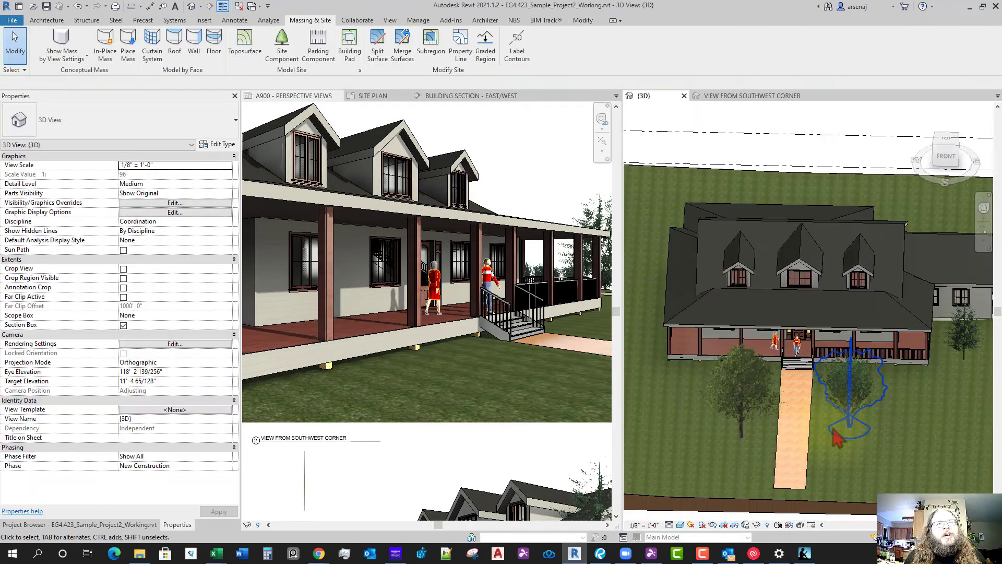
Examine the back porch, including its entry stair and the handrails, from the rear of the house
middle_click_drag(837, 438, 710, 392, "shift")
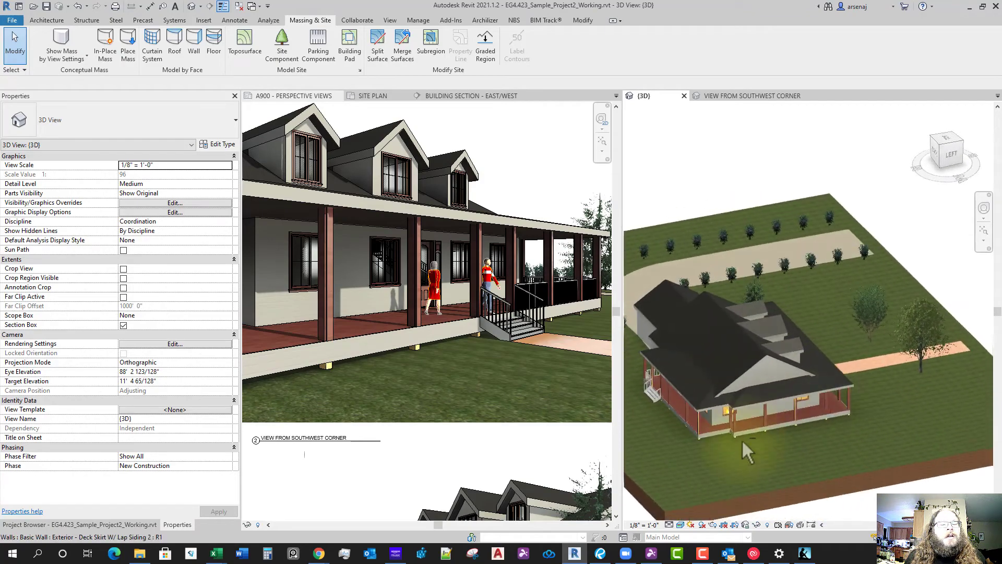
middle_click_drag(747, 450, 758, 395, "shift")
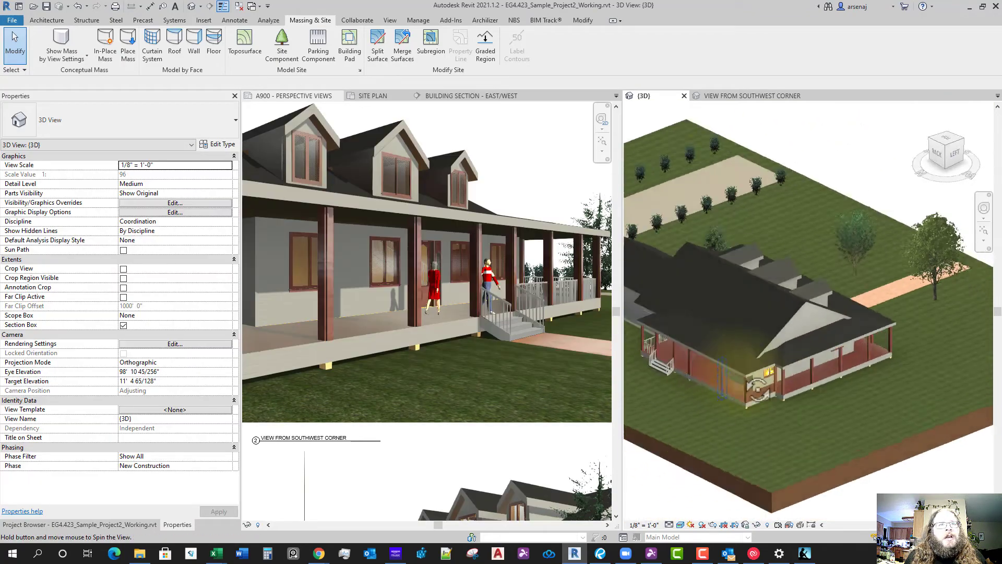
scroll(783, 386, "up", 5)
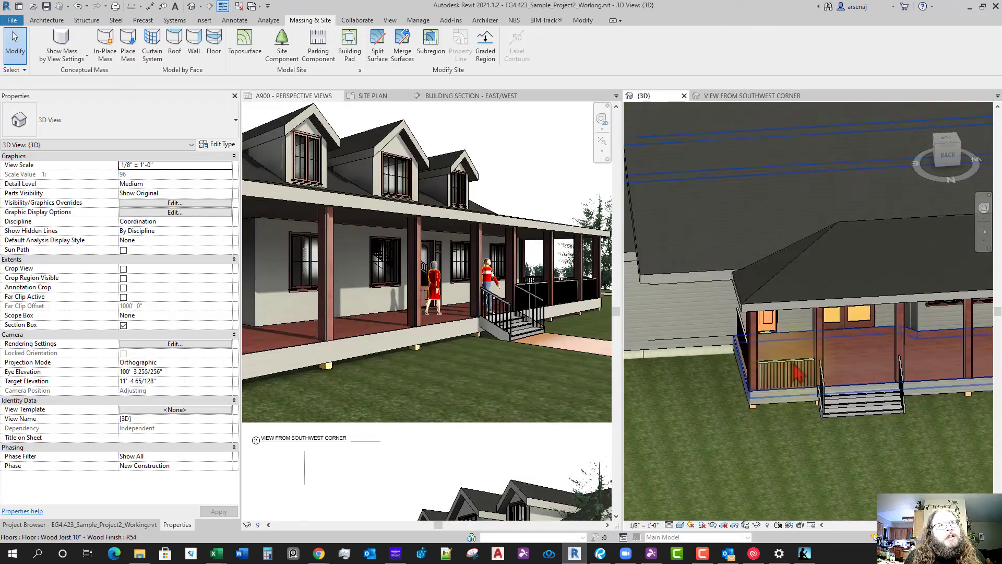
left_click(791, 395)
middle_click_drag(791, 395, 812, 402, "shift")
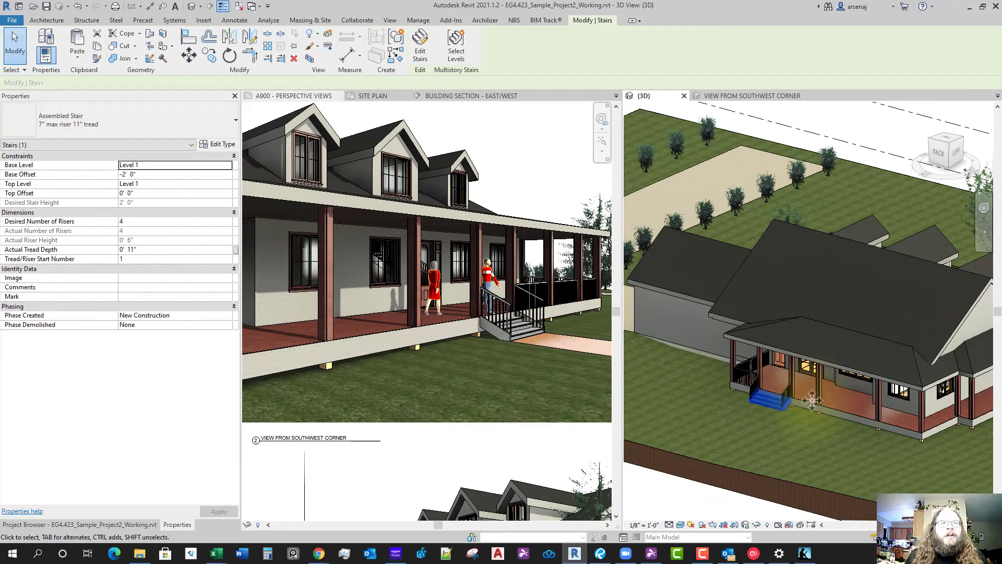
scroll(812, 401, "up", 5)
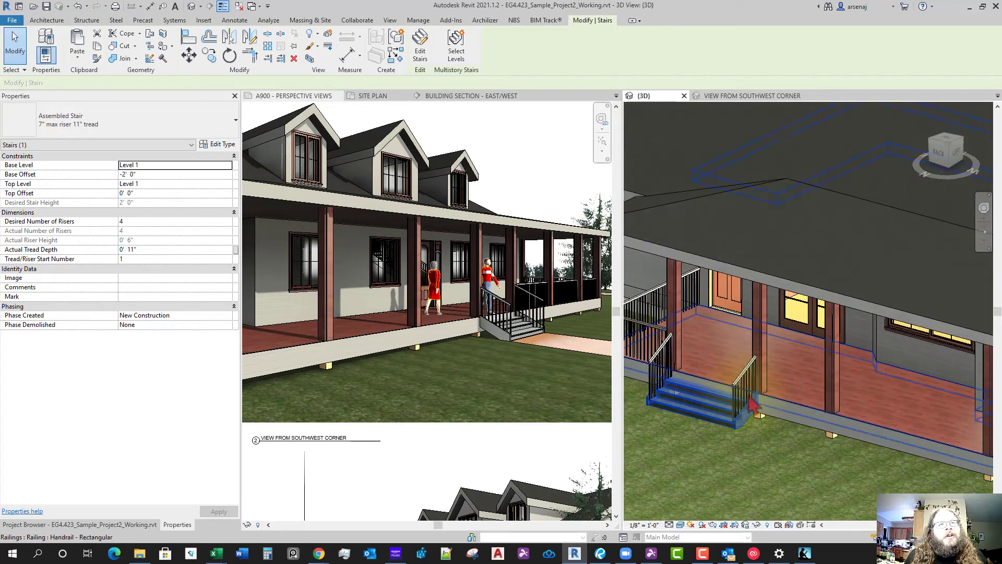
left_click(743, 381)
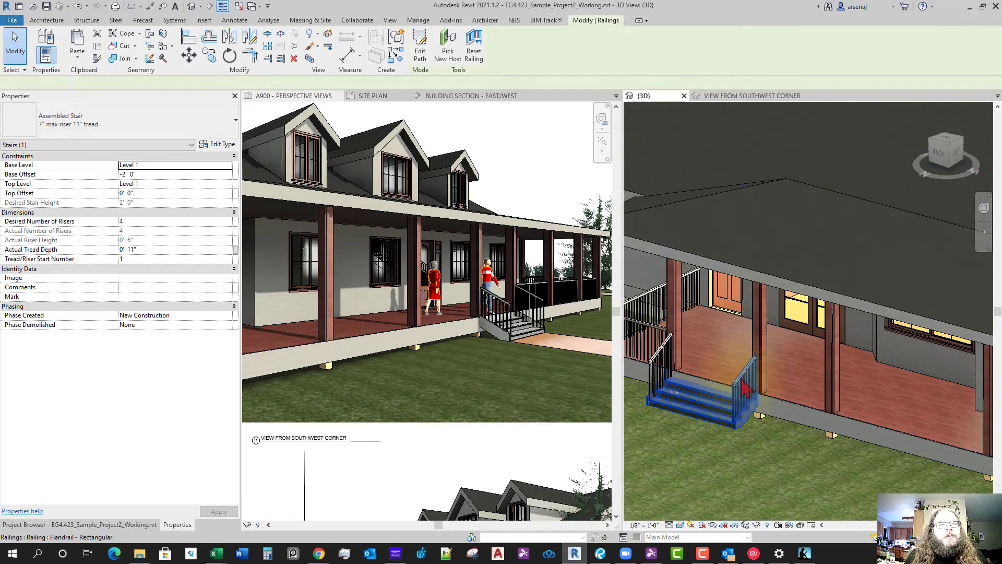
left_click(656, 330)
key("Escape")
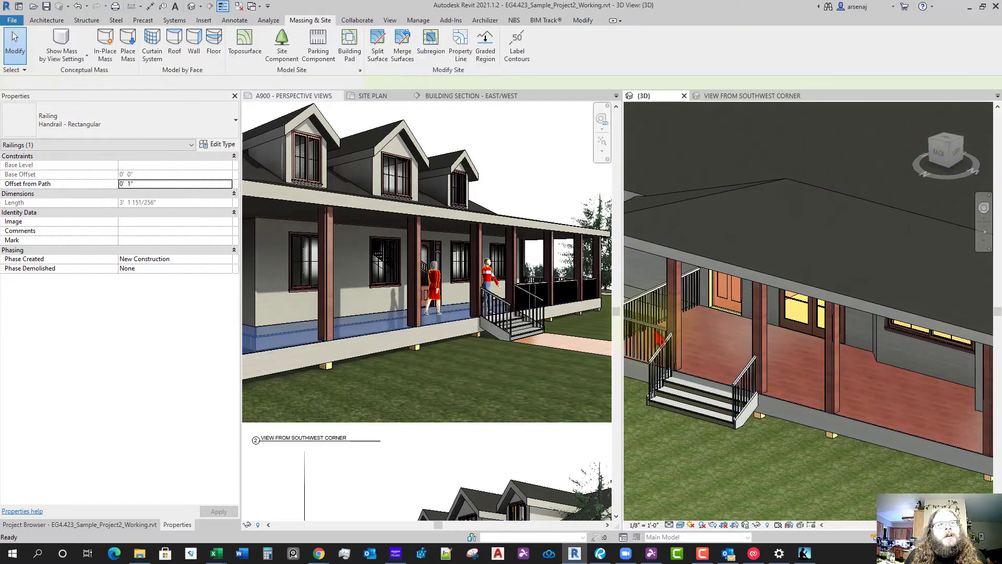
Create a perspective camera view at 5' 6" above Level 1, looking from the lawn off the back-left corner across the house
scroll(752, 448, "down", 4)
scroll(771, 450, "down", 3)
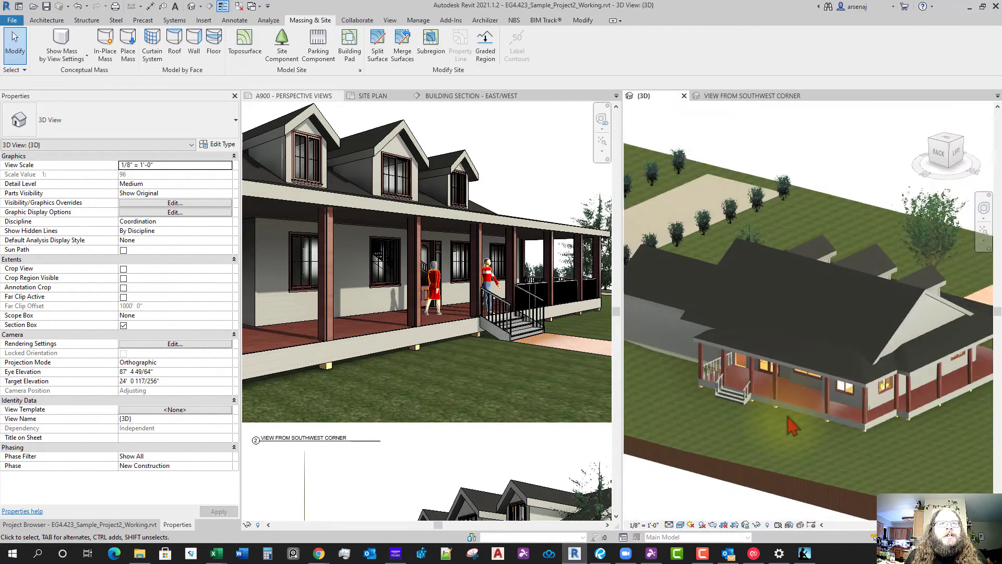
middle_click_drag(771, 449, 824, 412, "shift")
scroll(776, 408, "up", 8)
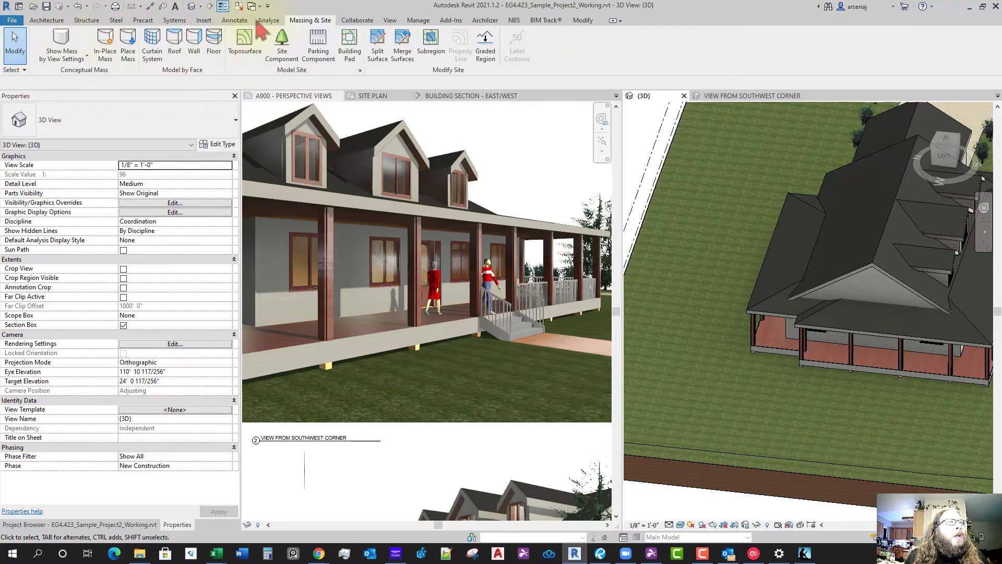
left_click(392, 21)
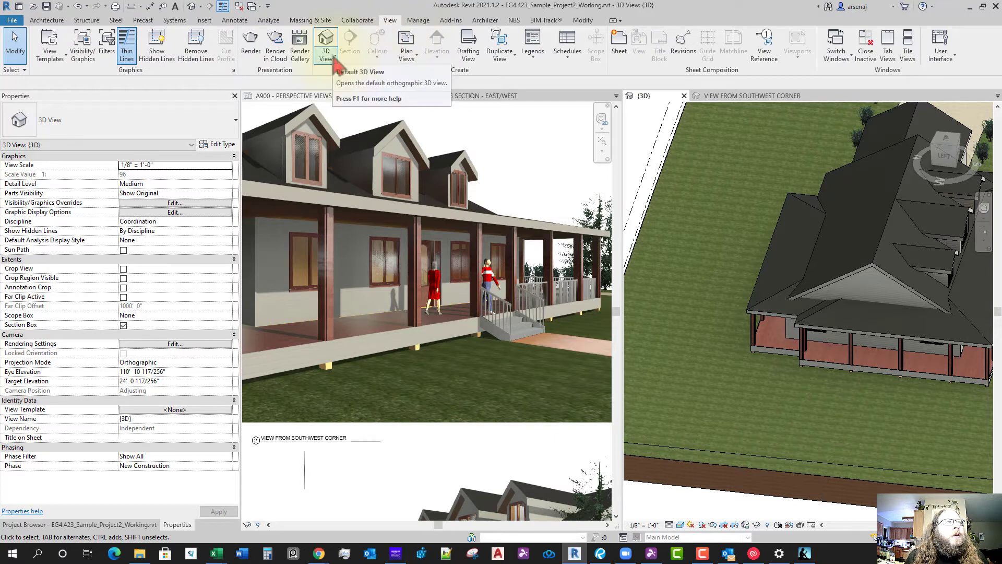
left_click(335, 58)
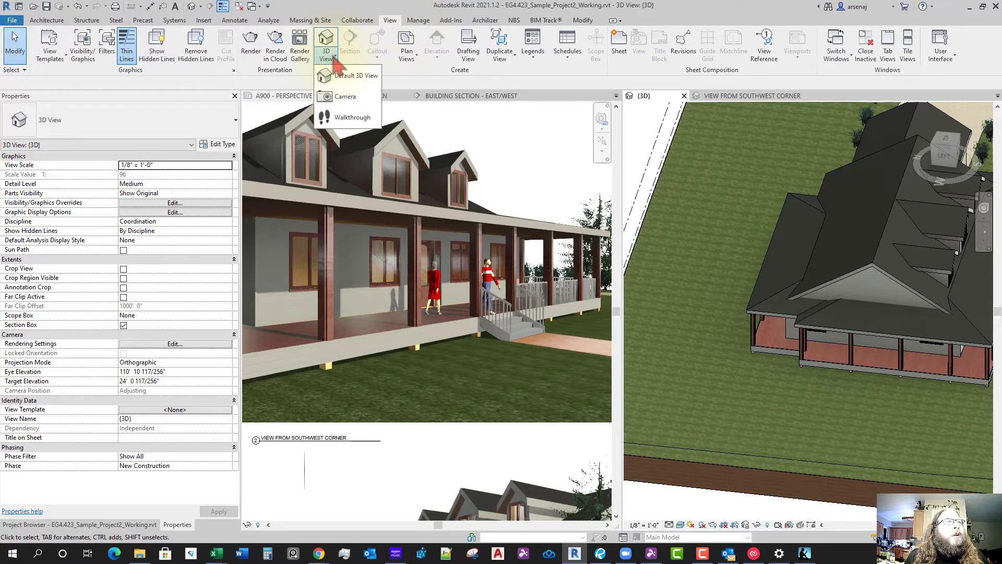
left_click(345, 97)
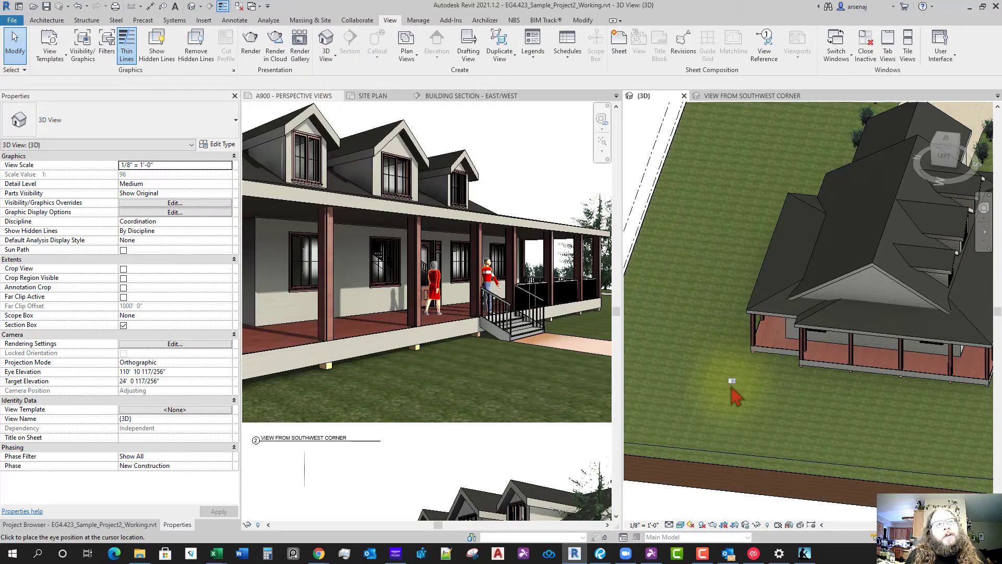
middle_click_drag(731, 388, 789, 373, "shift")
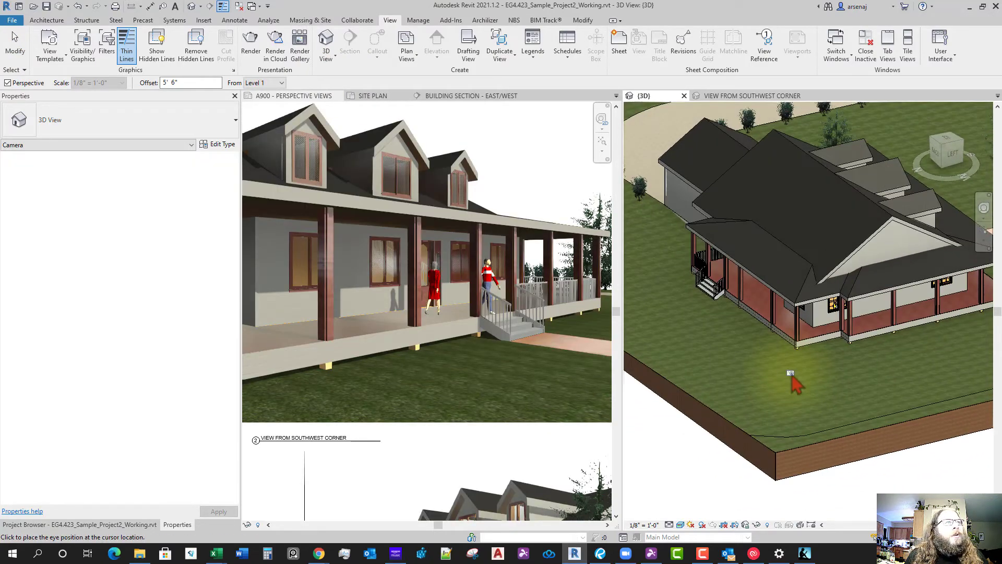
left_click(222, 145)
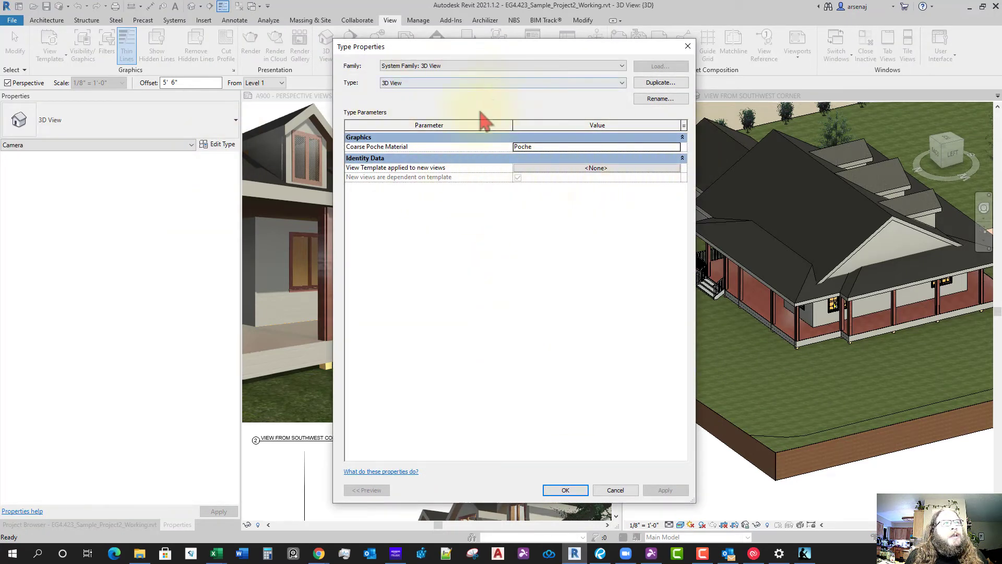
key("Escape")
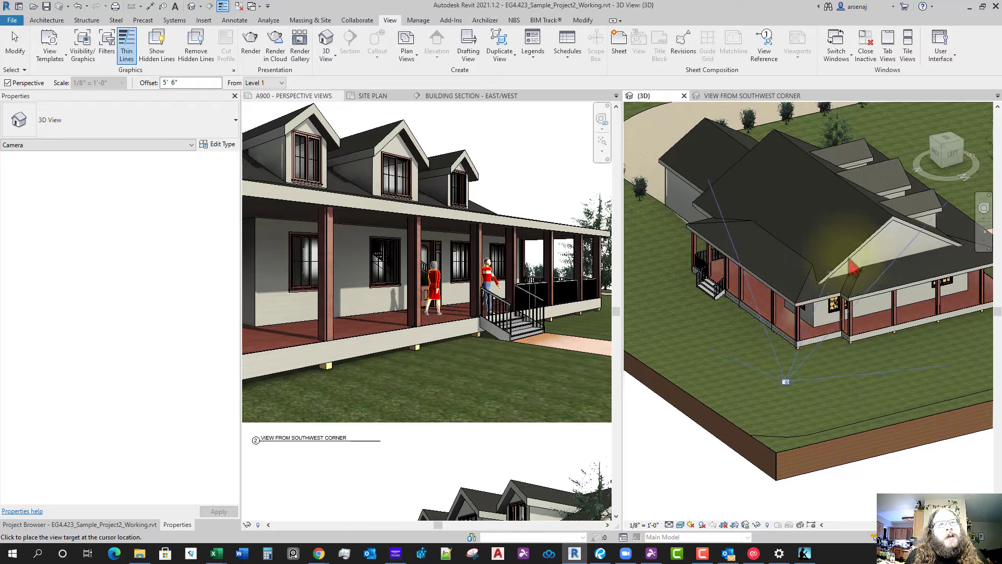
scroll(830, 264, "down", 2)
middle_click_drag(830, 263, 828, 271, "shift")
middle_click_drag(838, 308, 840, 273, "shift")
scroll(835, 268, "up", 1)
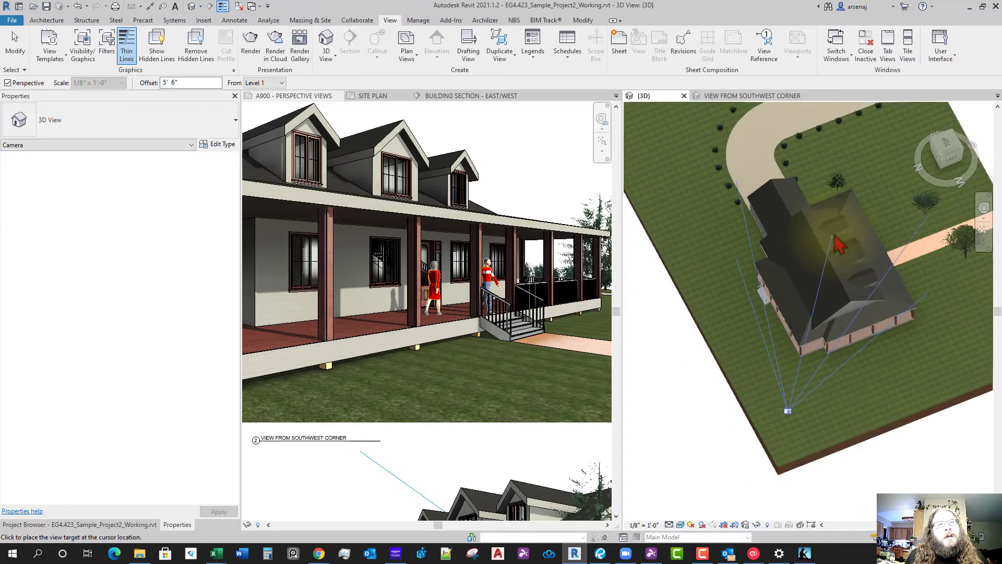
left_click(861, 189)
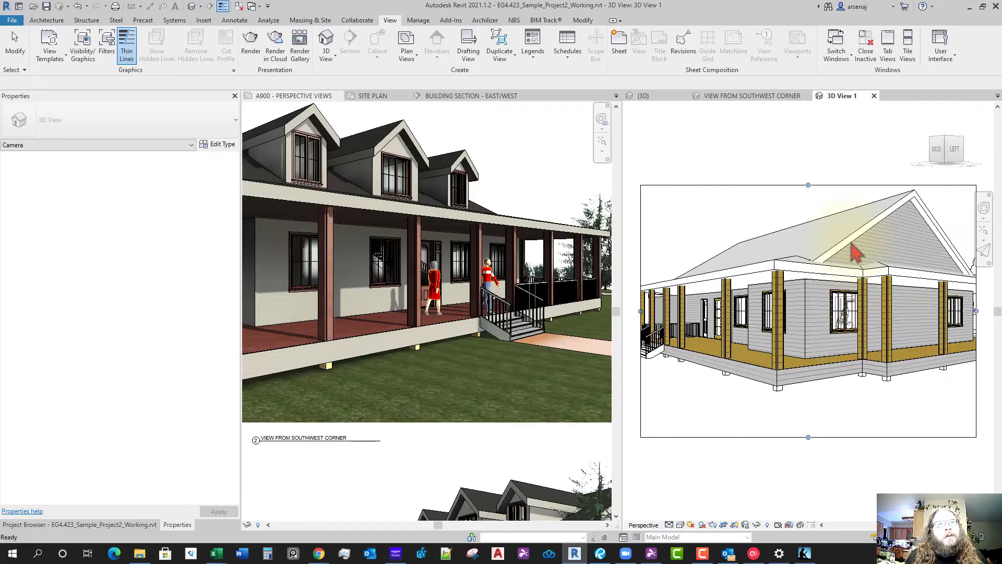
Widen the new camera view's crop region on both sides to include the whole porch and the surrounding trees
scroll(856, 406, "down", 1)
middle_click_drag(855, 406, 821, 386)
scroll(822, 385, "down", 2)
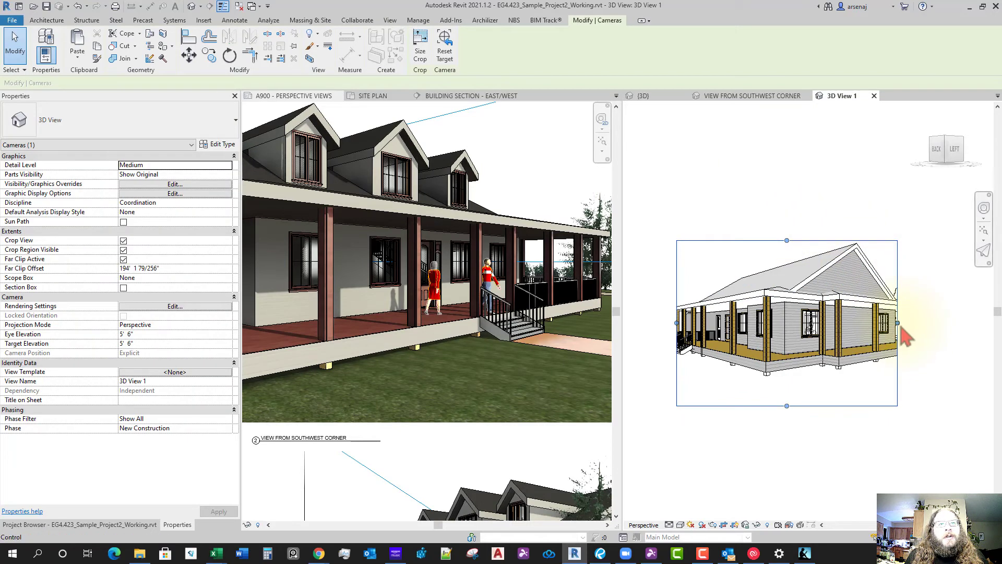
left_click_drag(899, 323, 951, 323)
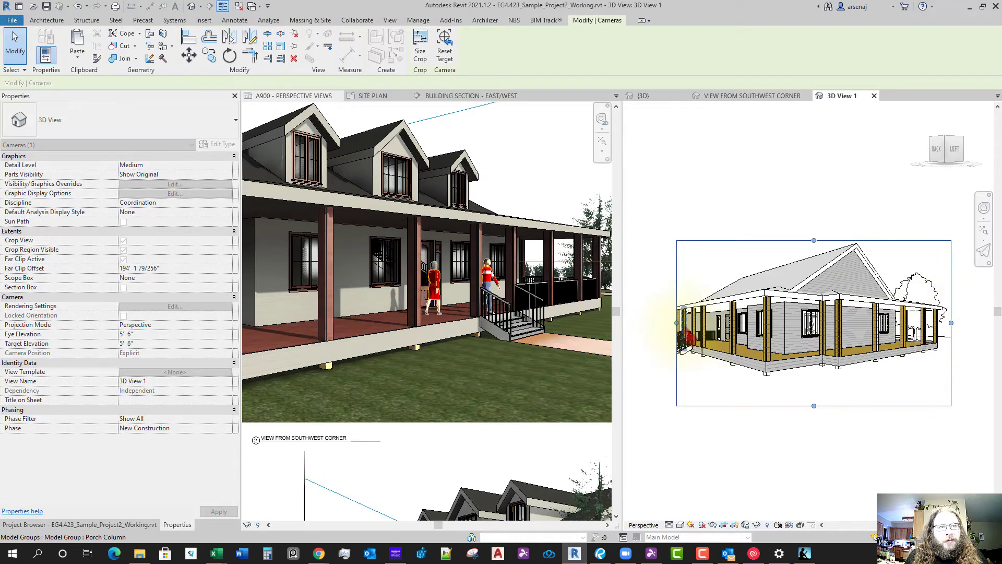
left_click_drag(676, 323, 647, 322)
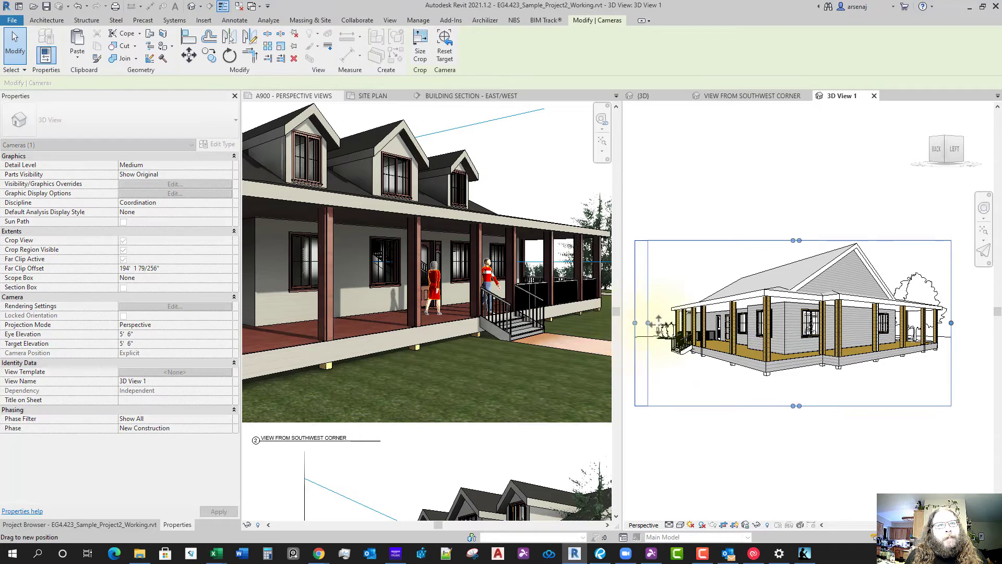
middle_click_drag(824, 342, 816, 347)
scroll(808, 380, "up", 3)
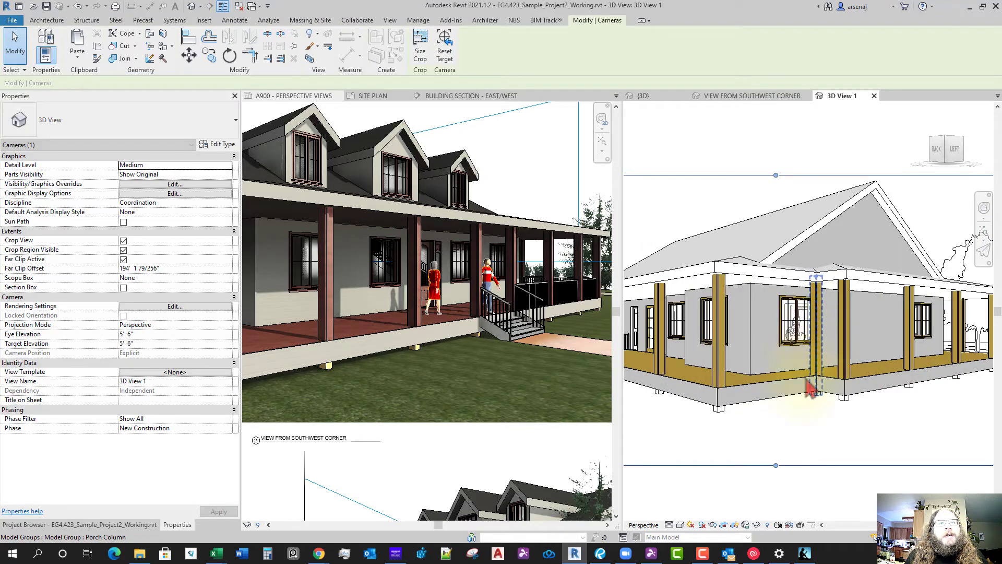
scroll(809, 382, "down", 4)
middle_click_drag(820, 399, 831, 395)
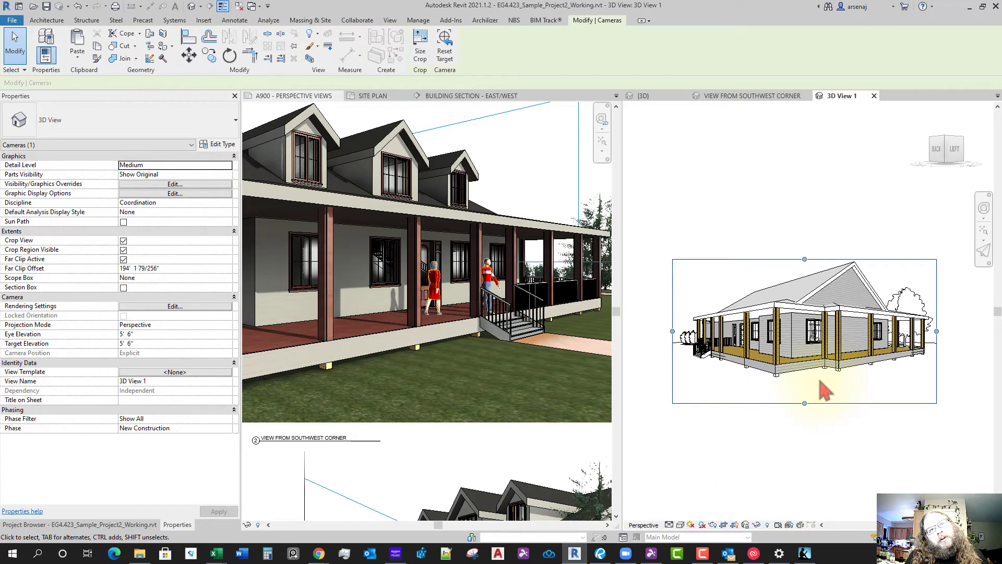
Orbit the new view's camera toward the back porch corner, at an eye elevation of about 6' 4"
middle_click_drag(828, 386, 843, 404, "shift")
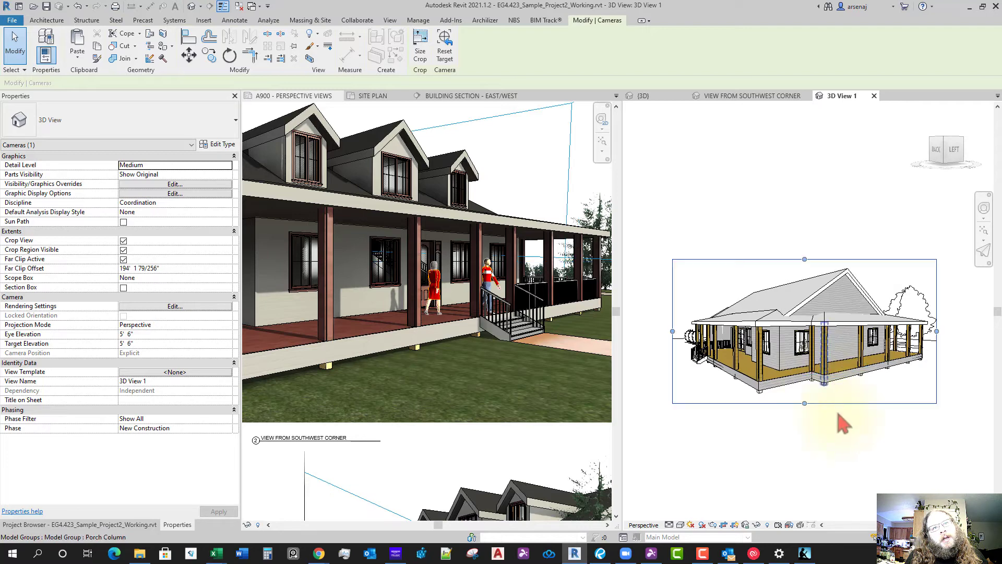
mouse_move(895, 432)
middle_mouse_down()
mouse_move(906, 443)
mouse_move(884, 436)
middle_mouse_up()
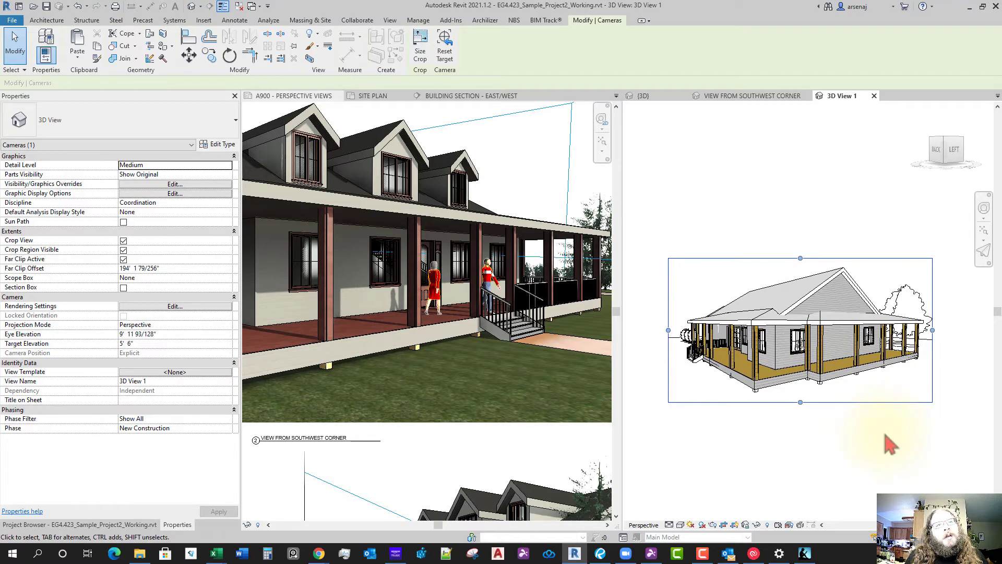
middle_click_drag(832, 462, 893, 448, "shift")
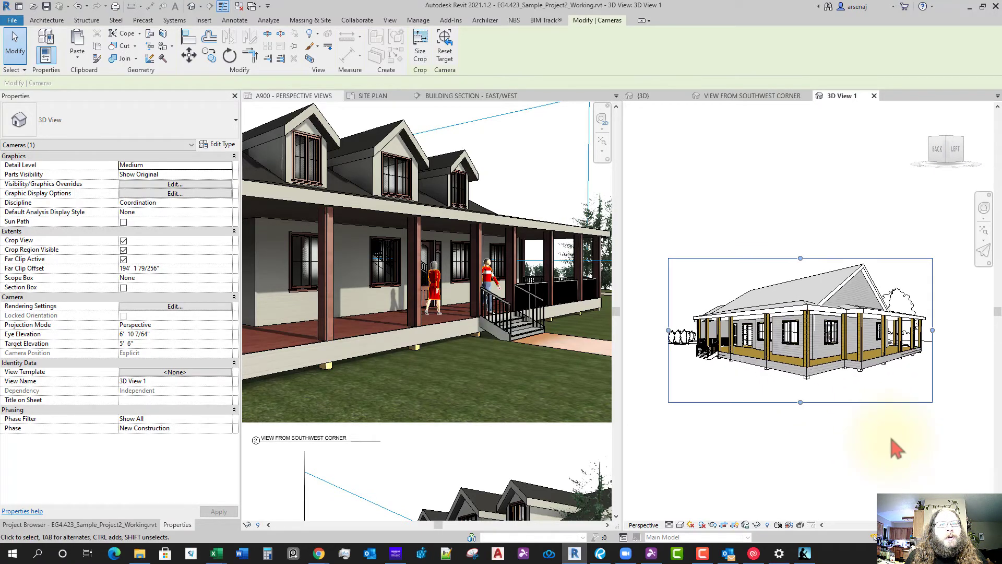
Set the visual style of the new camera view to Realistic
left_click(682, 526)
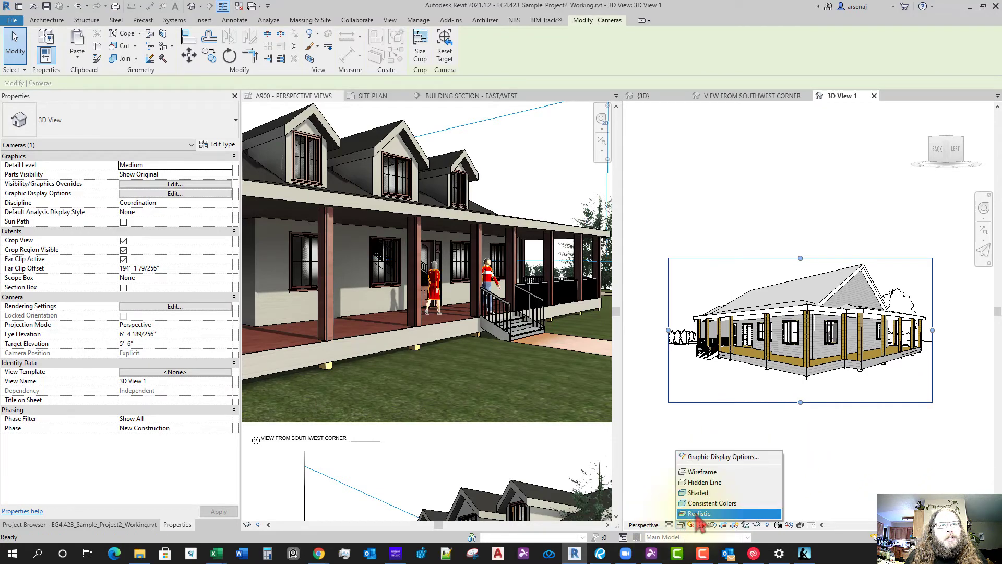
left_click(697, 514)
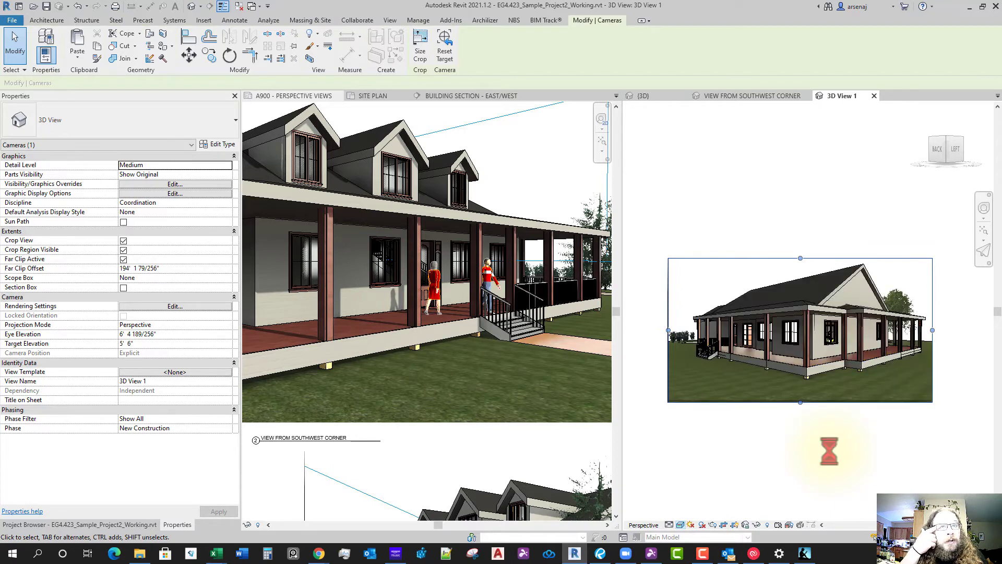
left_click(813, 459)
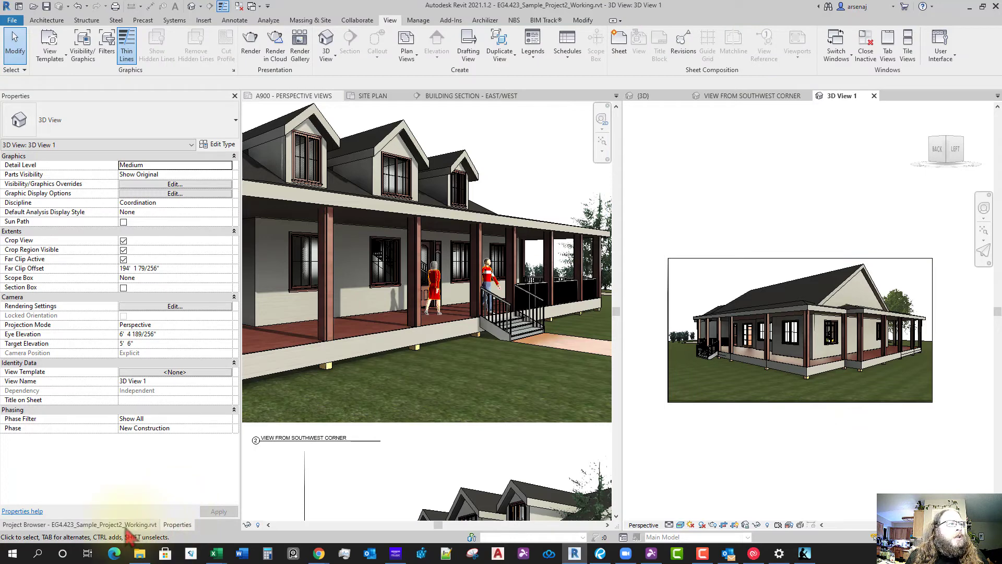
Rename 3D View 1 as VIEW FROM NORTHWEST CORNER
left_click(79, 525)
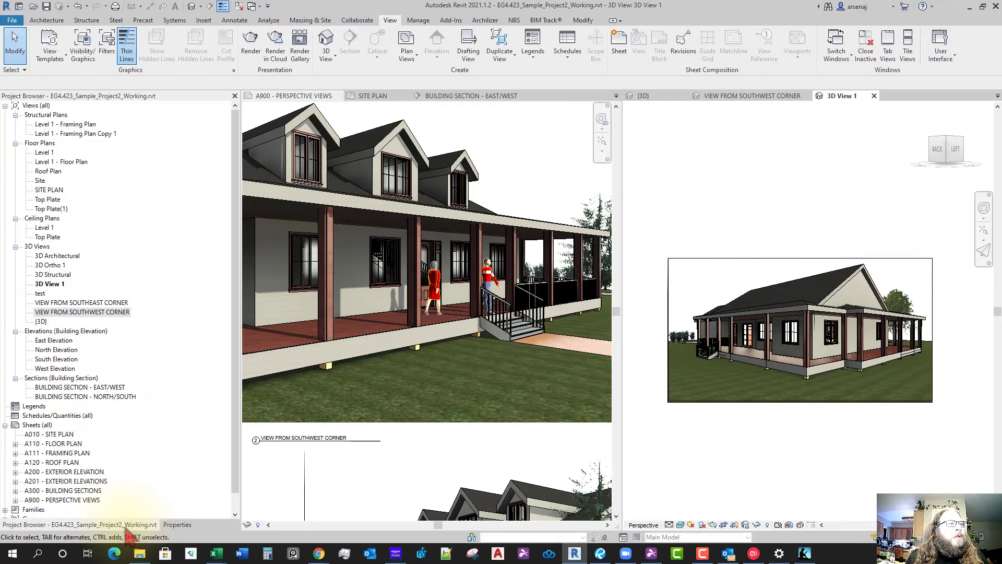
left_click(50, 286)
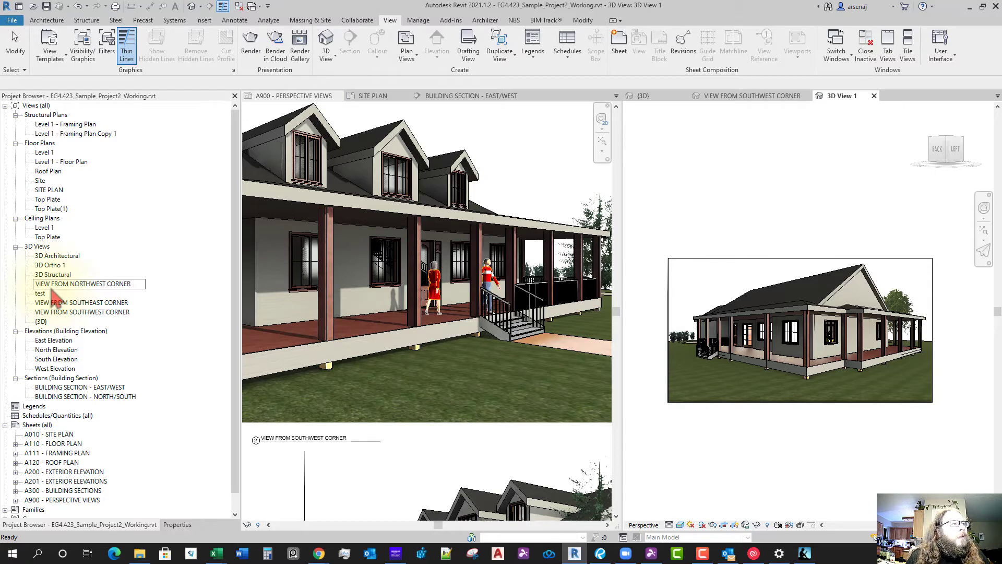
key("Return")
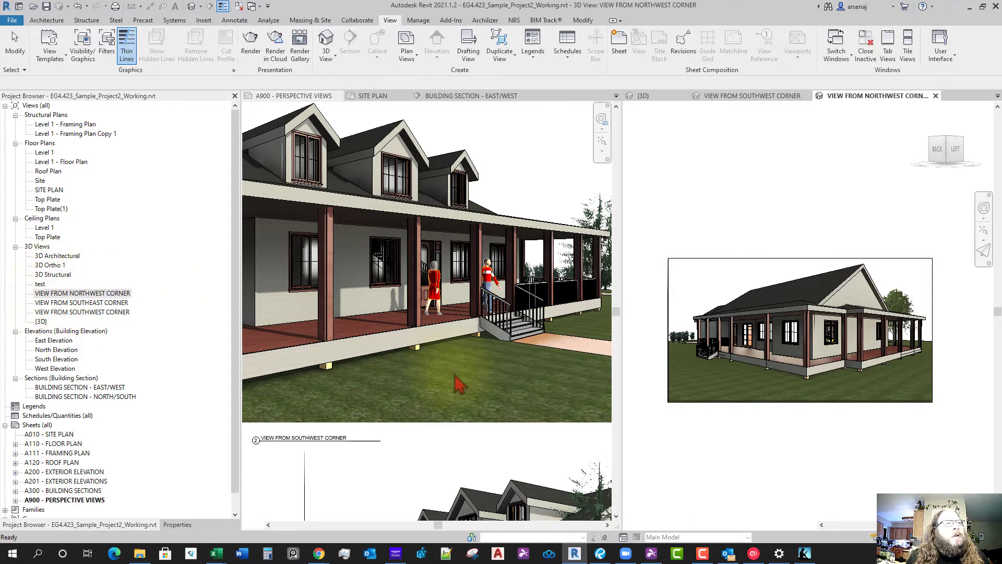
Create a new sheet with the Arch D 24 x 36 Horizontal titleblock
left_click(455, 384)
scroll(456, 369, "down", 5)
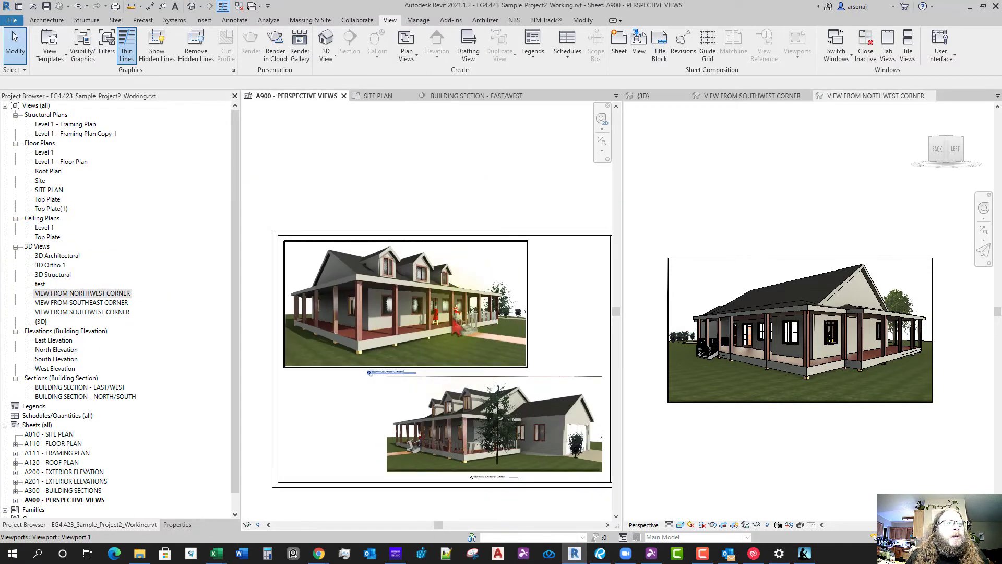
middle_click_drag(503, 431, 461, 404)
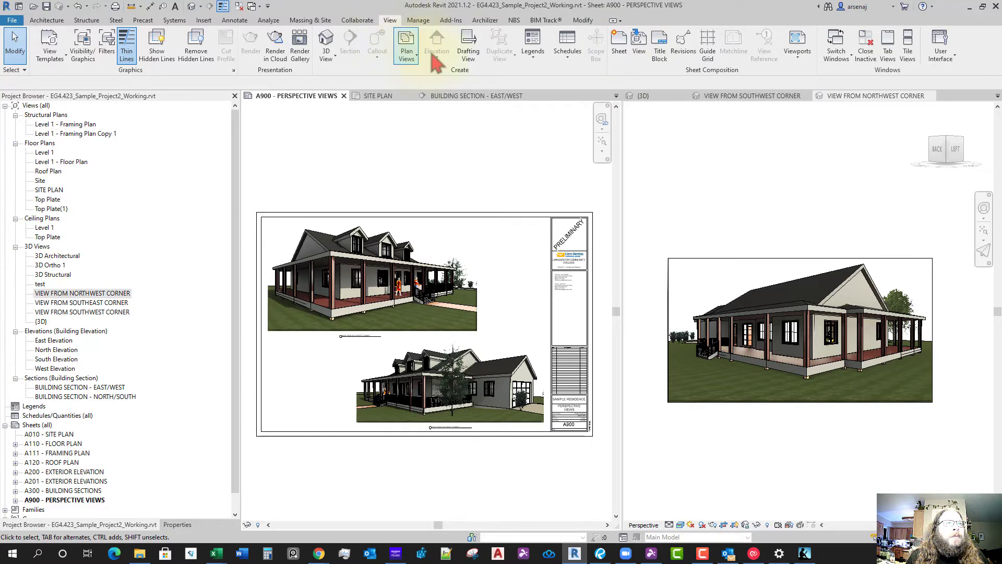
left_click(620, 50)
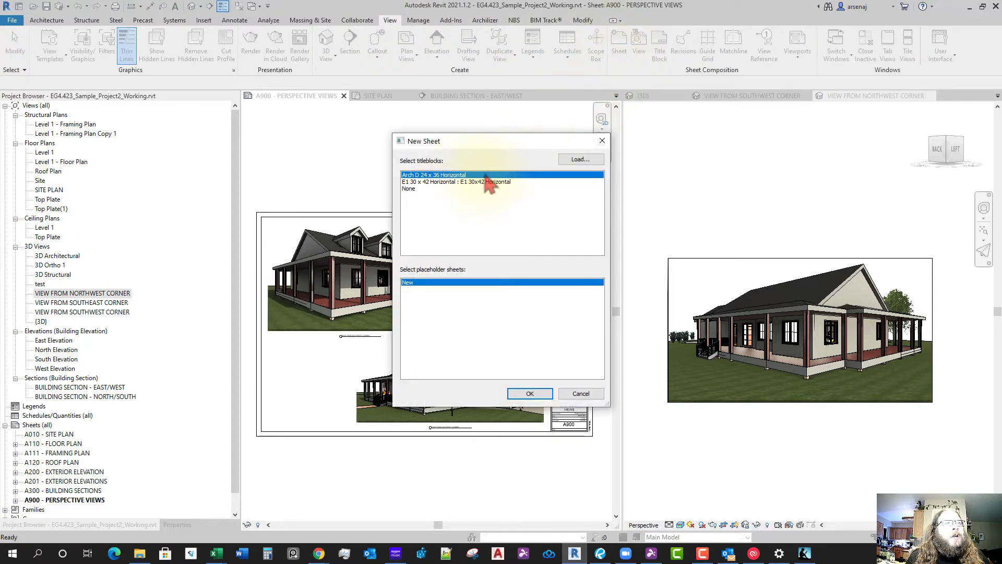
left_click(528, 397)
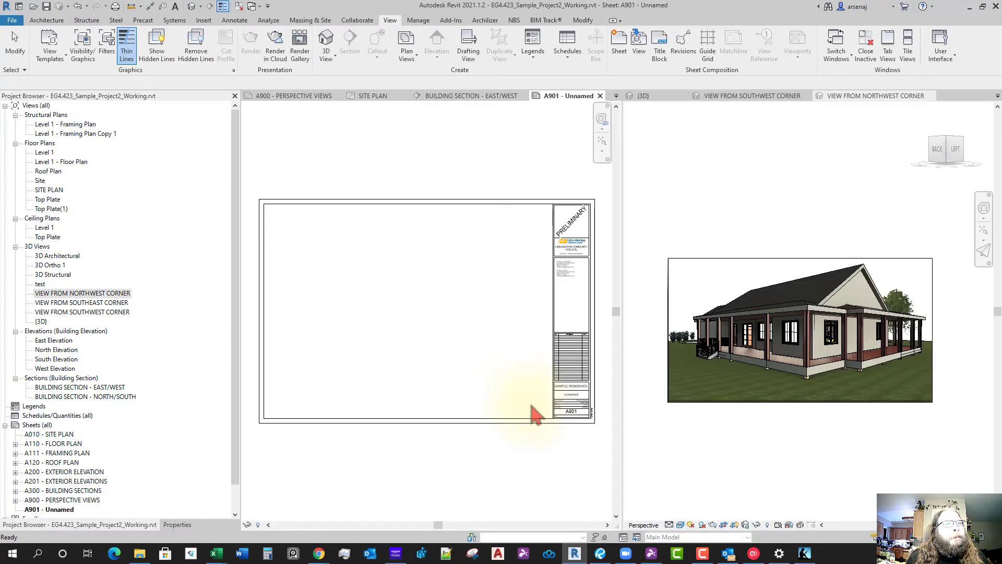
Name sheet A901 PERSPECTIVE VIEWS in its title block, matching sheet A900
scroll(555, 443, "up", 3)
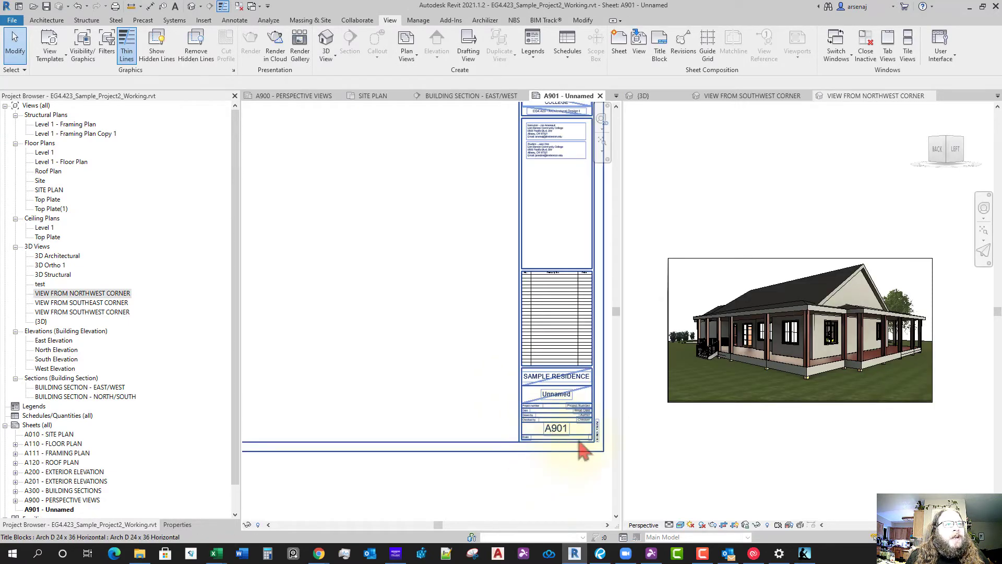
scroll(582, 449, "up", 2)
scroll(239, 499, "down", 1)
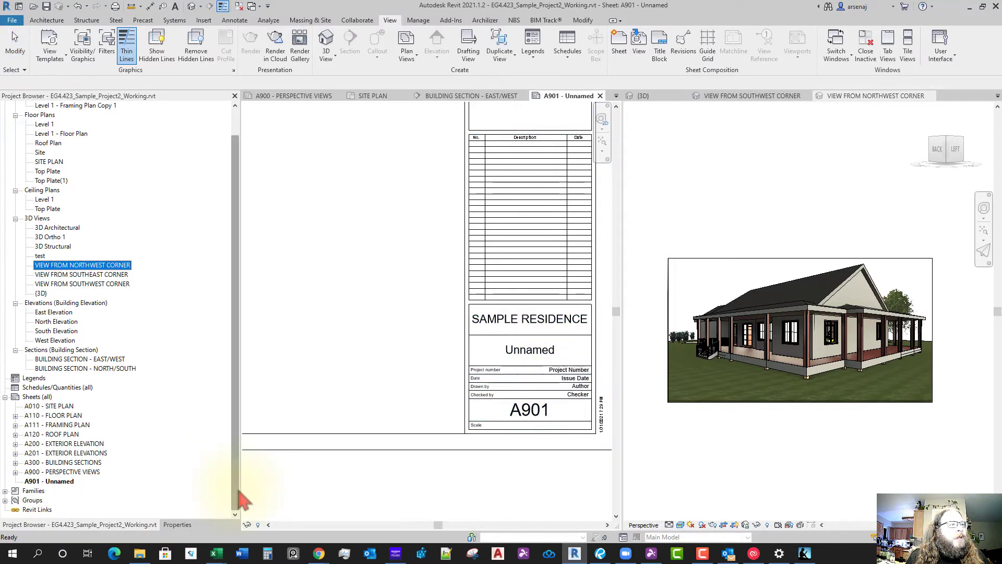
left_click(72, 472)
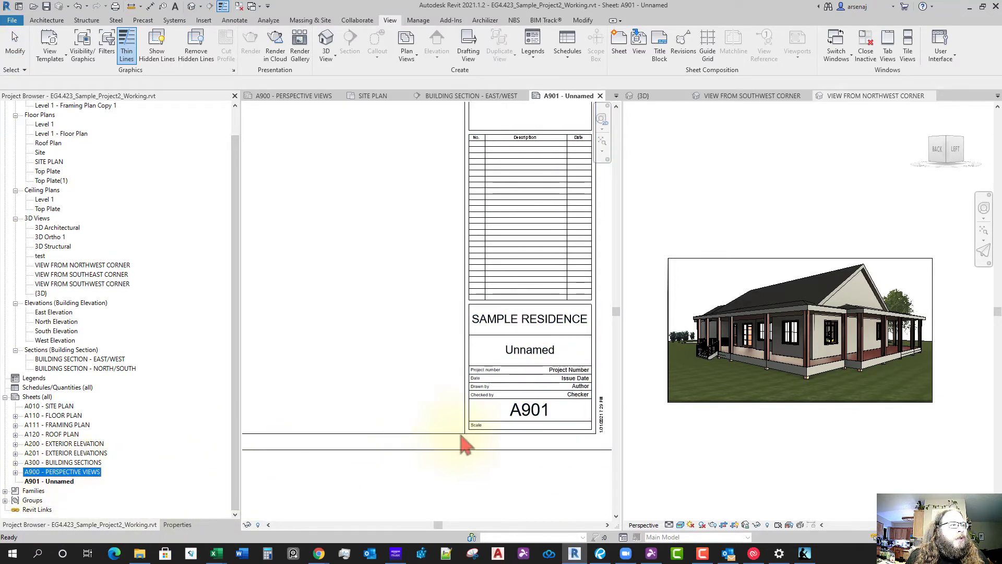
left_click(541, 359)
left_click(557, 360)
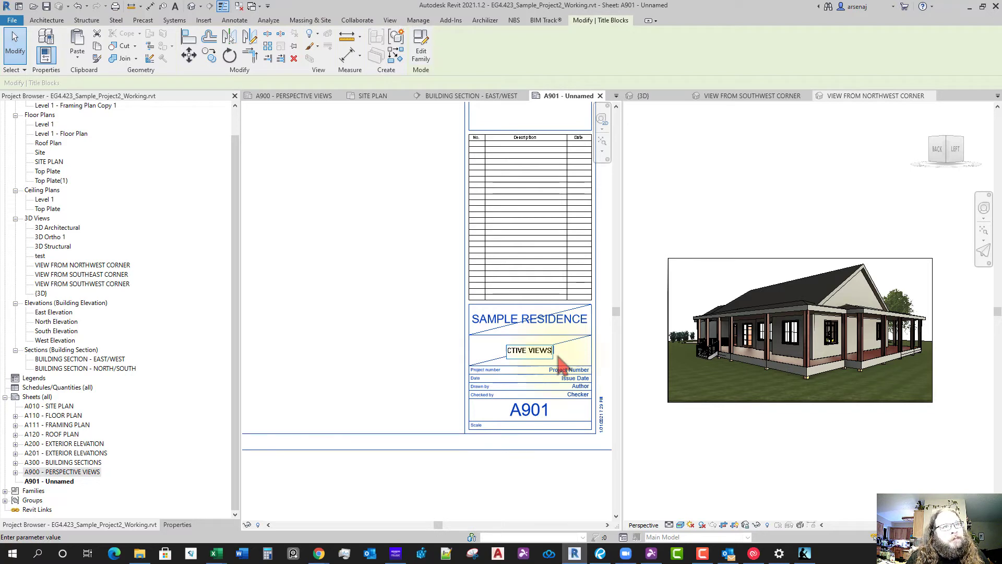
left_click(561, 361)
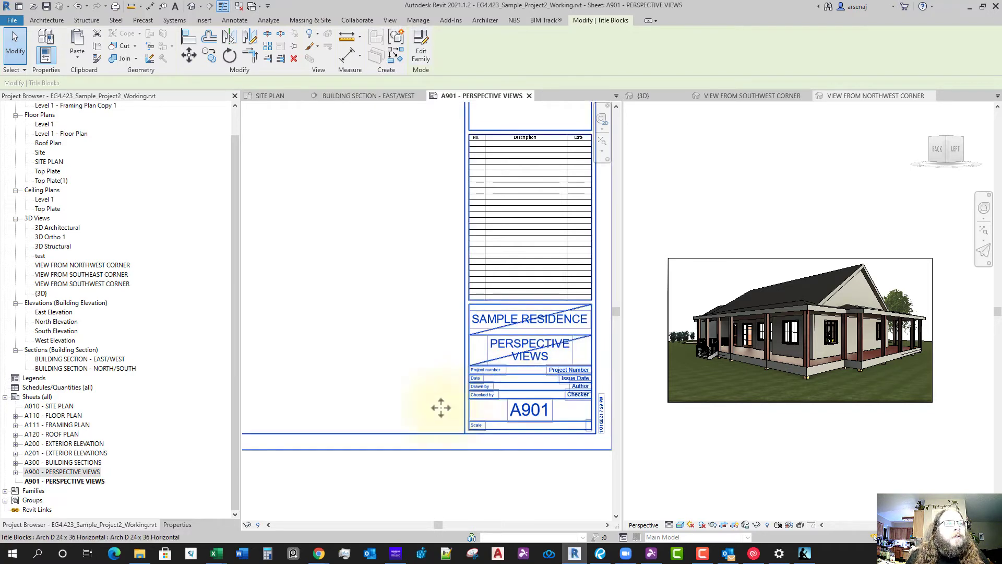
Place the VIEW FROM NORTHWEST CORNER view on sheet A901, low on the page beside the title block
scroll(371, 340, "down", 1)
middle_click_drag(429, 419, 470, 433)
scroll(468, 431, "down", 4)
scroll(467, 402, "down", 1)
middle_click_drag(385, 372, 471, 394)
left_click(452, 372)
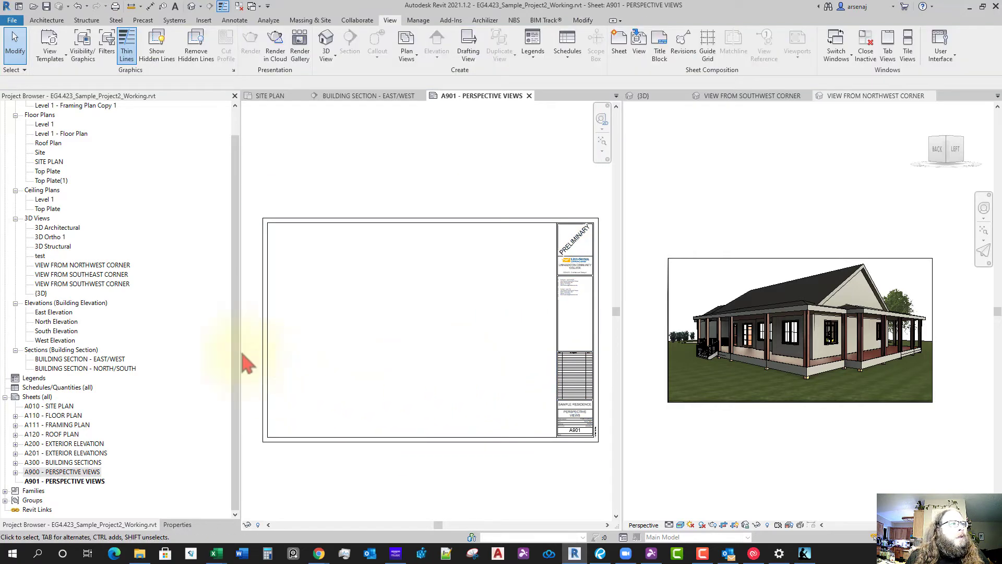
left_click(103, 268)
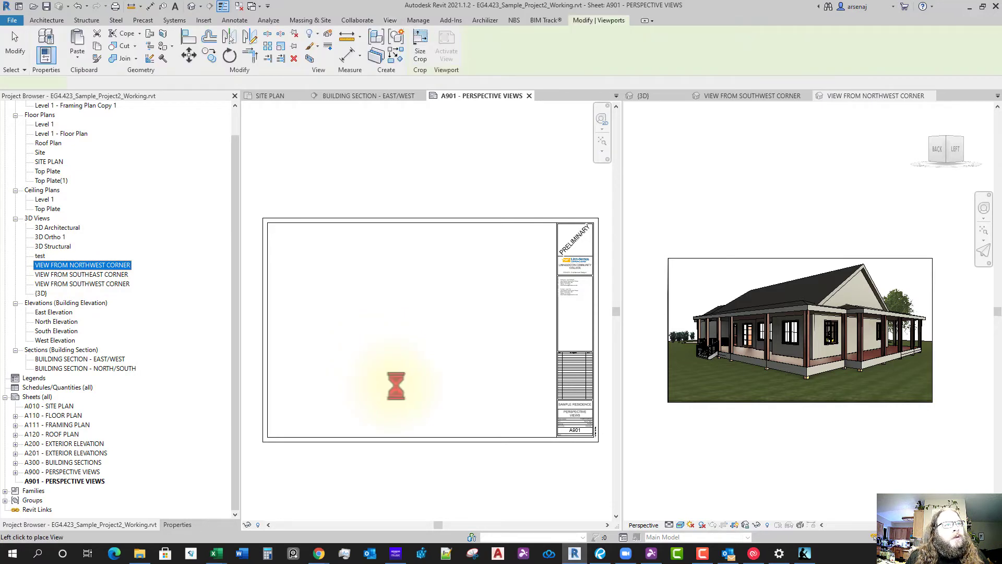
left_click(490, 399)
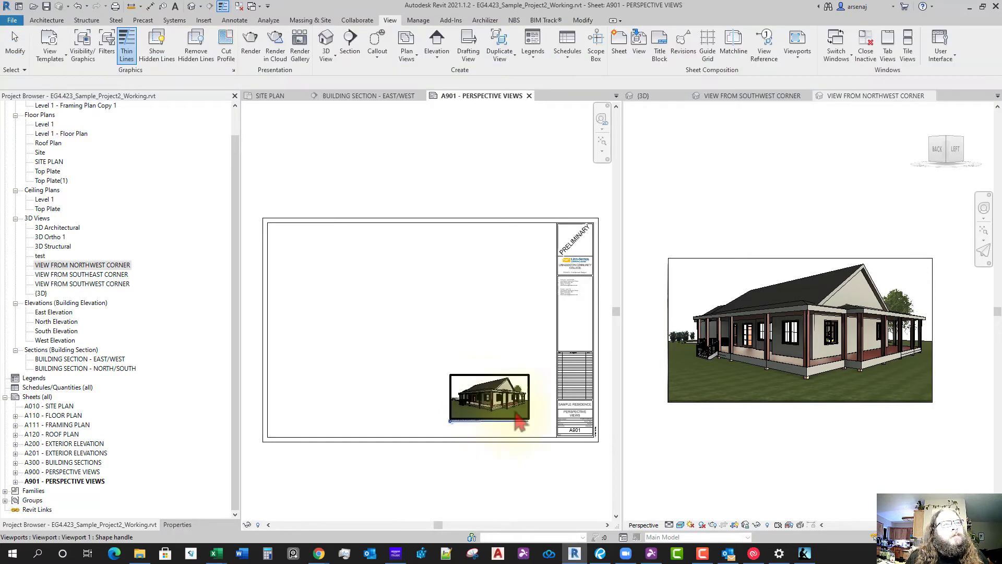
Activate the northwest corner view inside its viewport on sheet A901
left_click(472, 389)
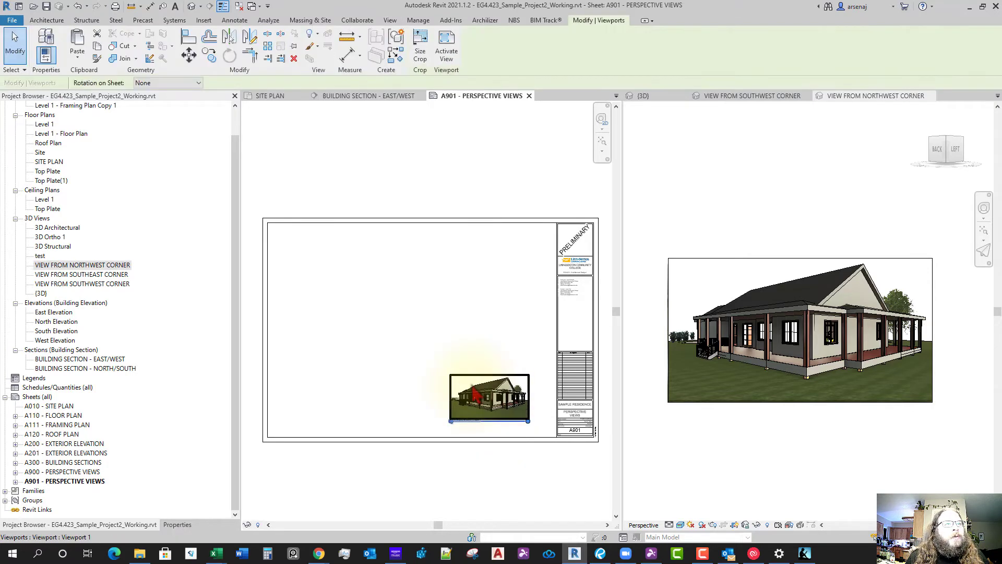
right_click(474, 391)
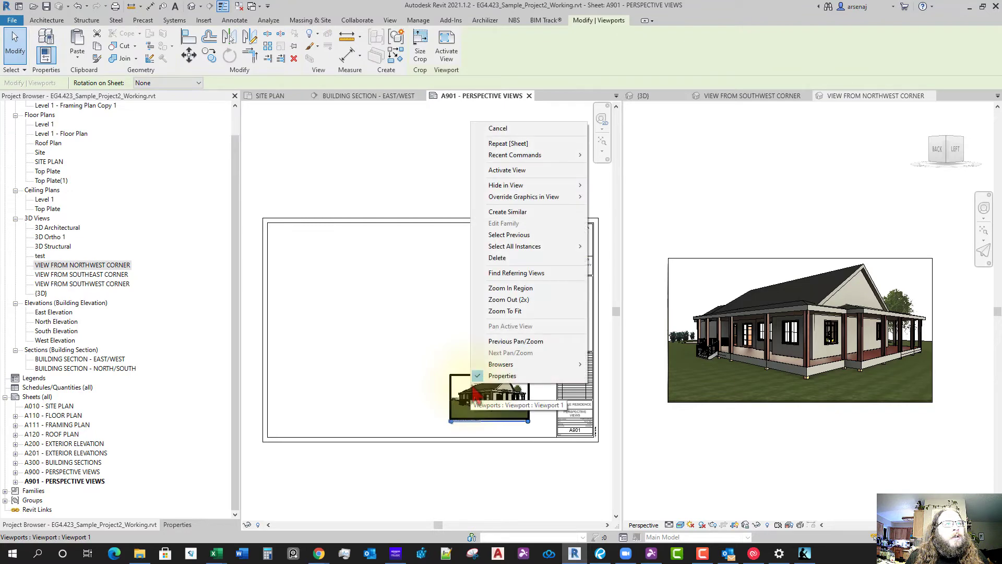
left_click(456, 459)
left_click(468, 405)
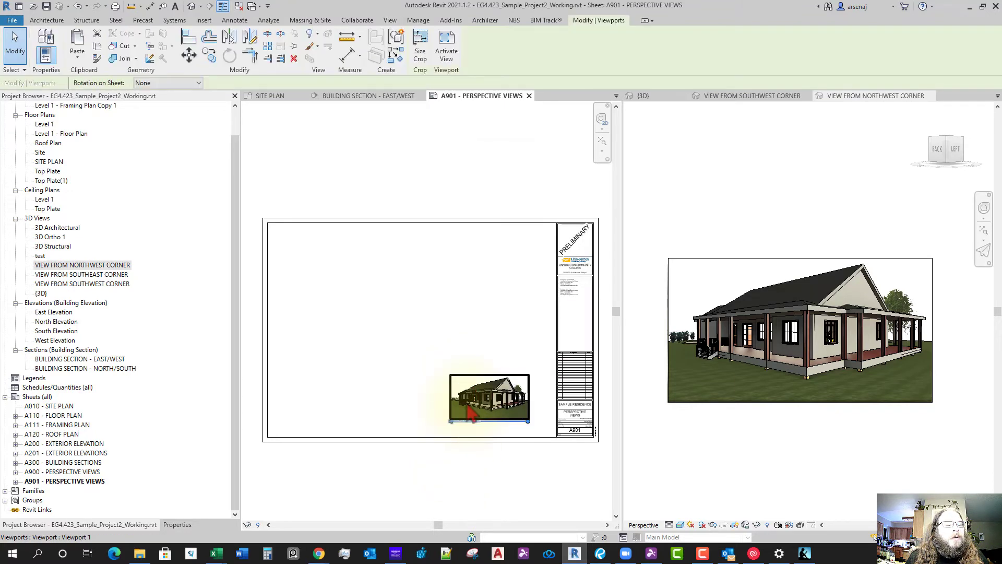
right_click(467, 407)
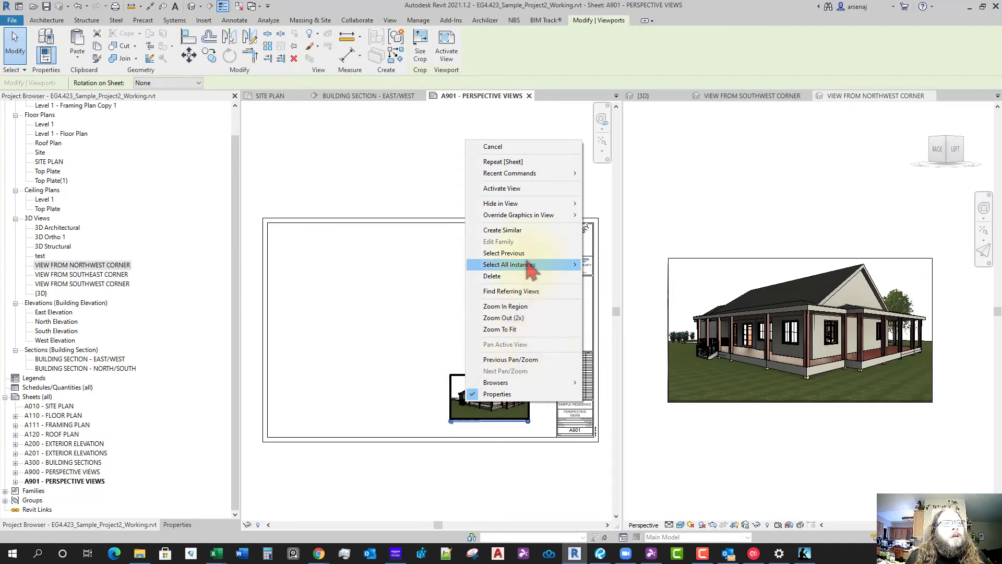
left_click(507, 188)
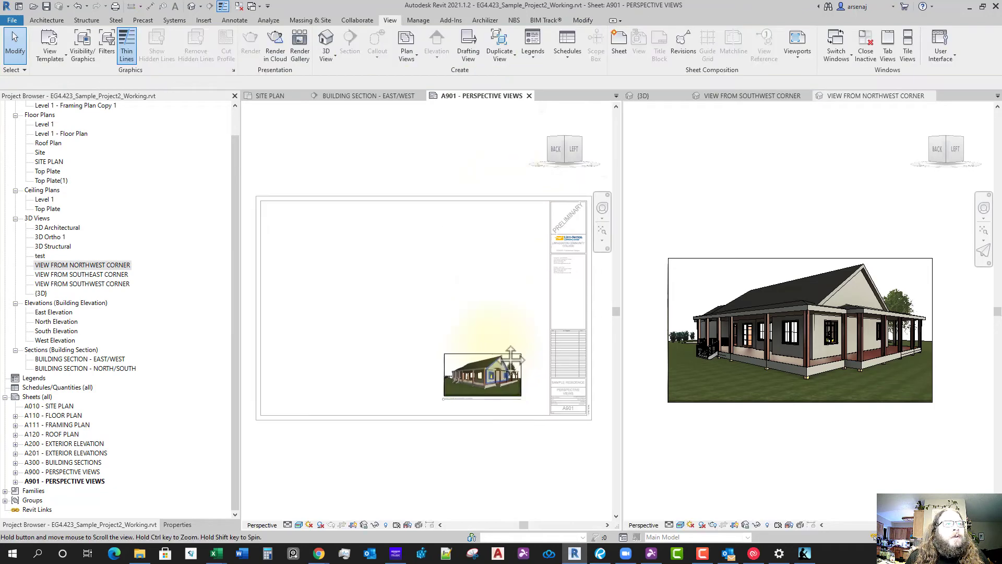
middle_click_drag(511, 358, 501, 325)
Set the northwest corner view's projection mode to Orthographic
left_click(177, 525)
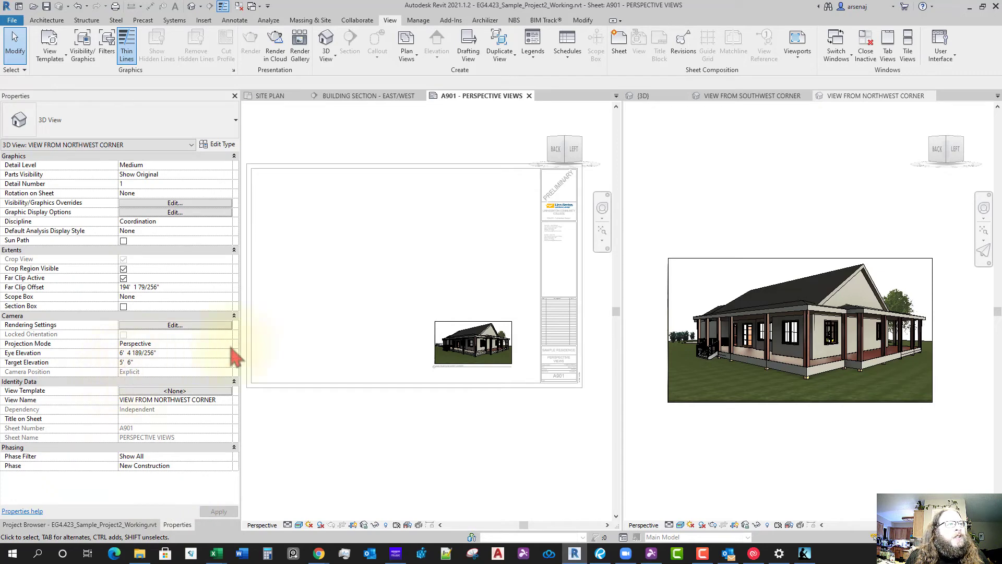
left_click(228, 343)
left_click(229, 343)
left_click(203, 362)
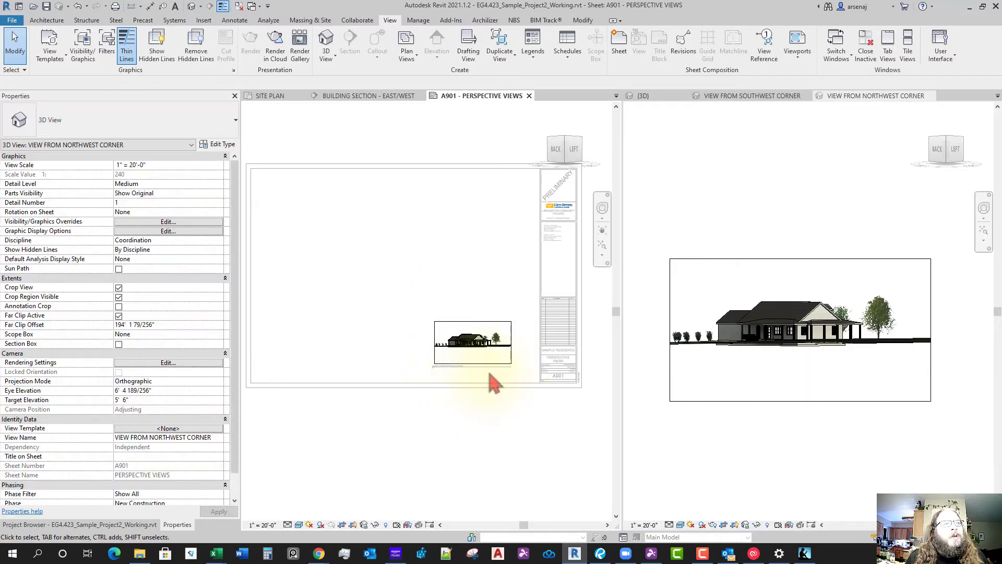
Enlarge the northwest corner view by setting its view scale to 1/8" = 1'-0"
scroll(477, 347, "up", 4)
scroll(478, 347, "down", 3)
middle_click_drag(501, 413, 496, 430)
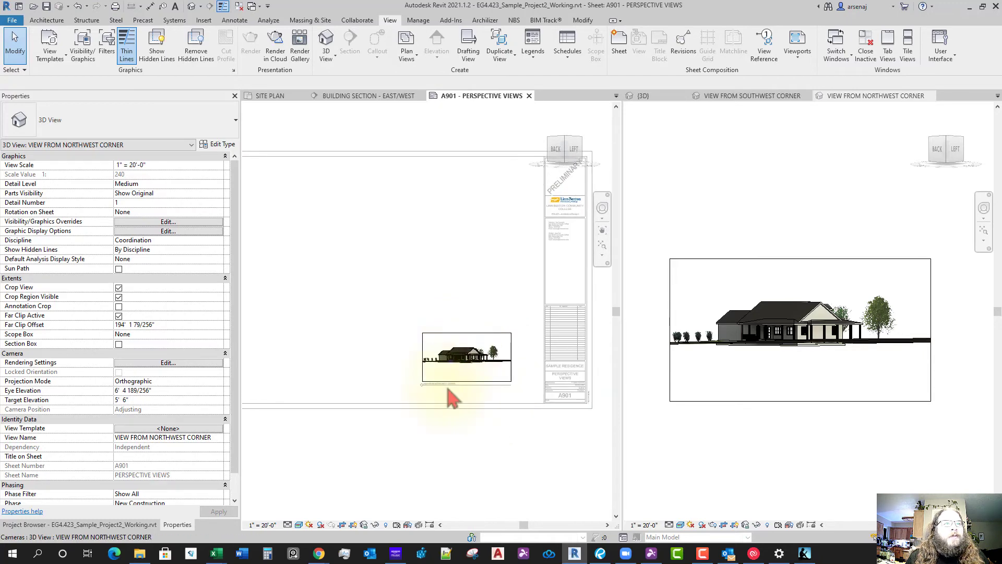
left_click(261, 524)
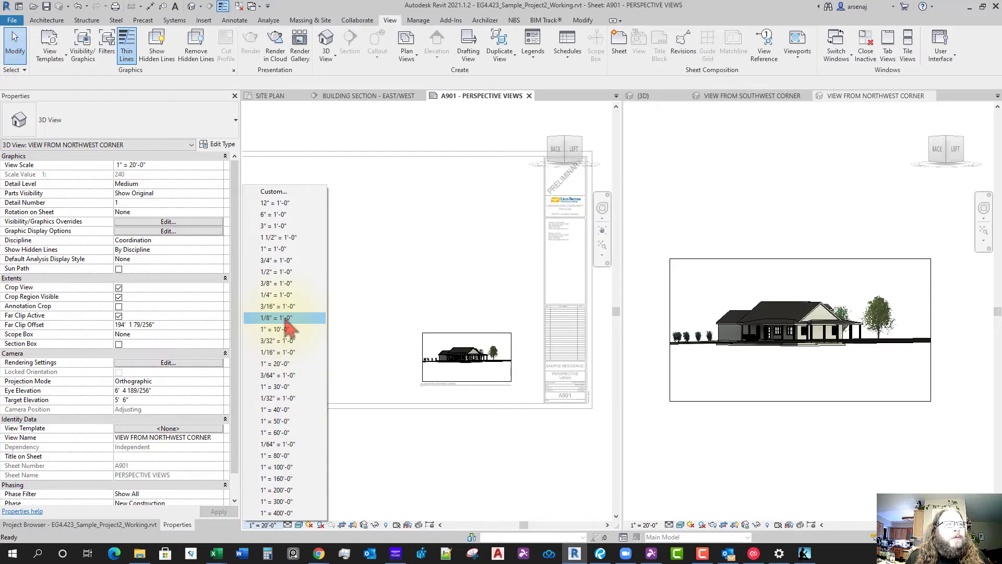
left_click(454, 478)
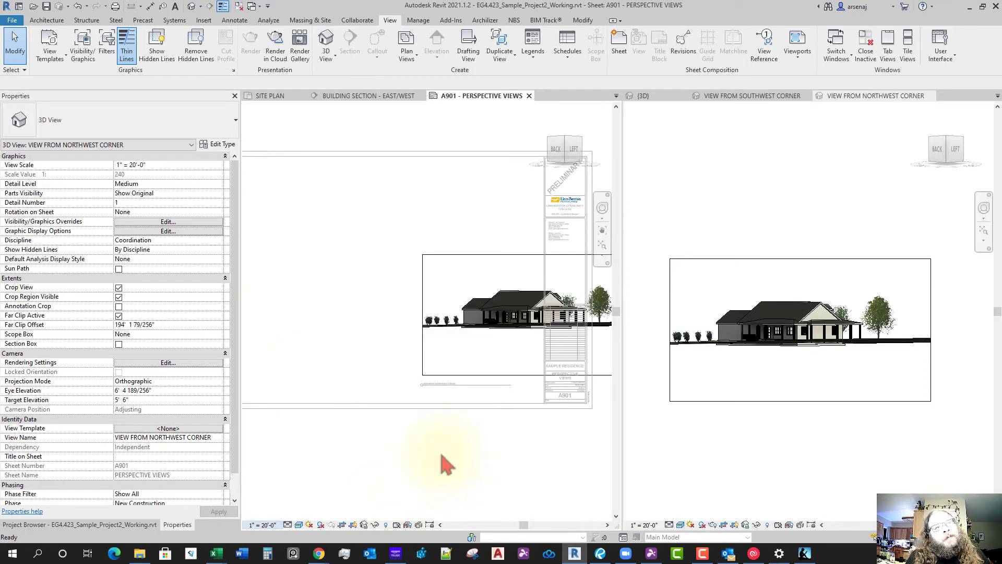
Set the northwest corner view's projection mode back to Perspective
left_click(222, 384)
left_click(158, 399)
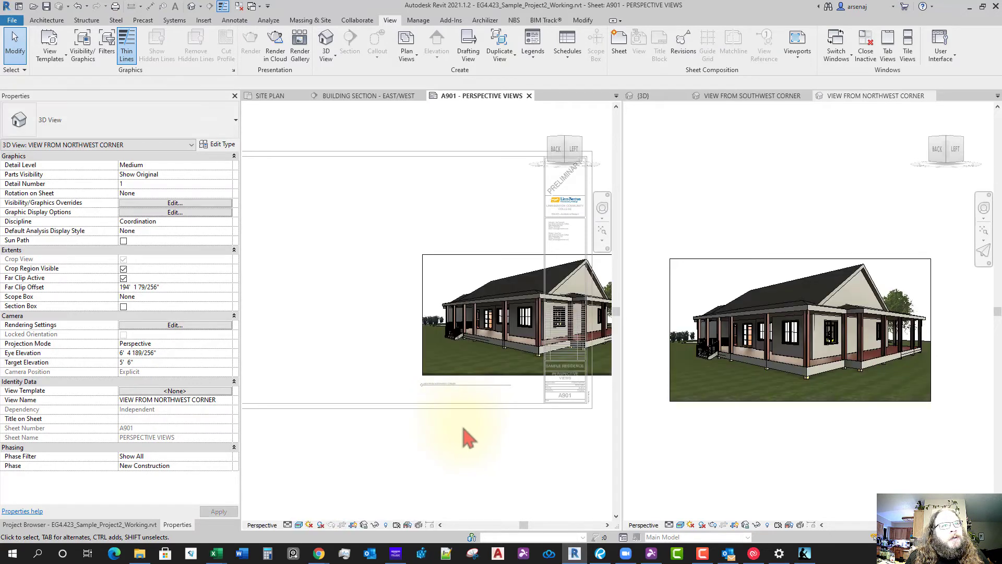
middle_click_drag(468, 438, 384, 451)
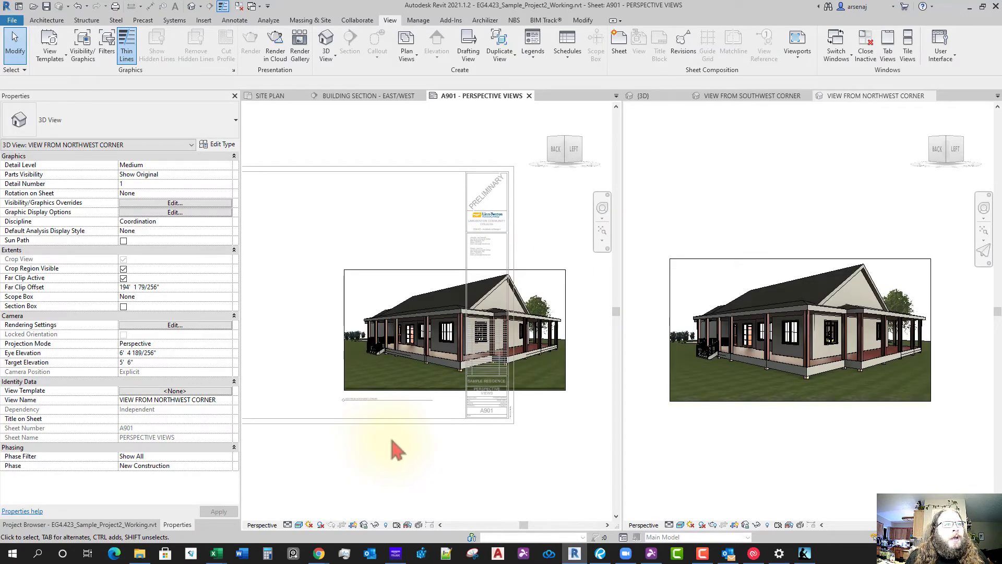
Pull the left edge of the view's crop region inward, closer to the porch stairs
double_click(343, 338)
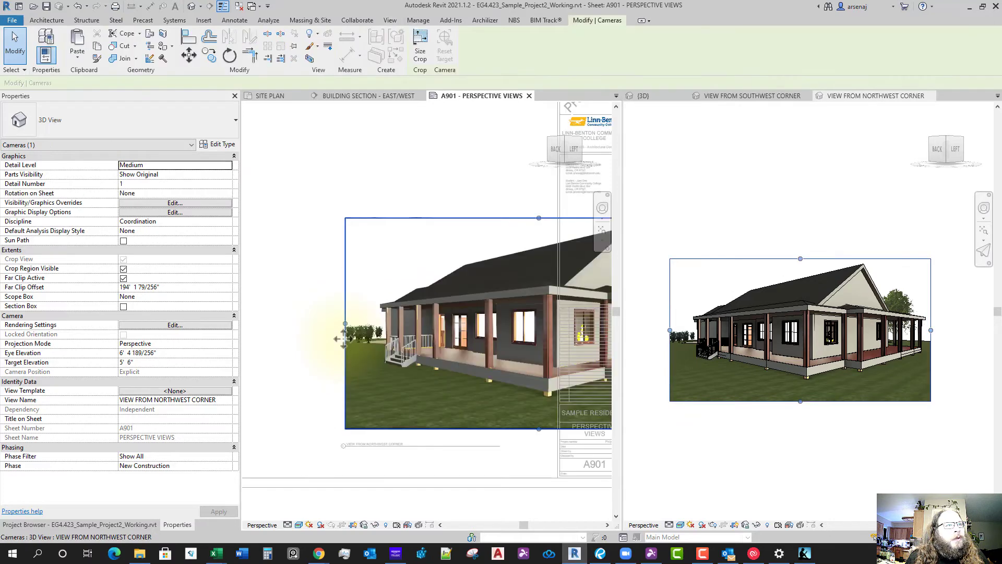
left_click_drag(347, 316, 379, 312)
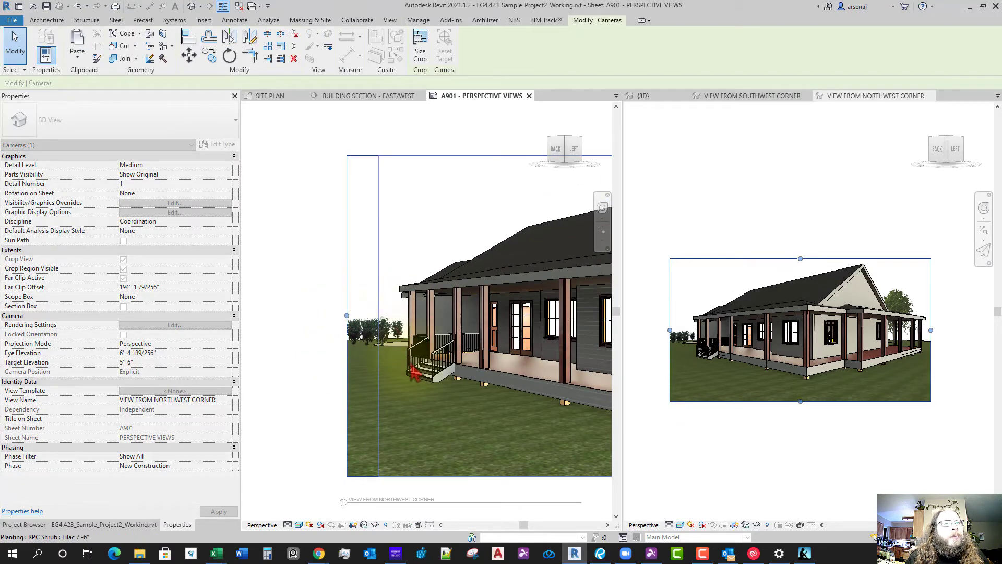
scroll(498, 399, "down", 5)
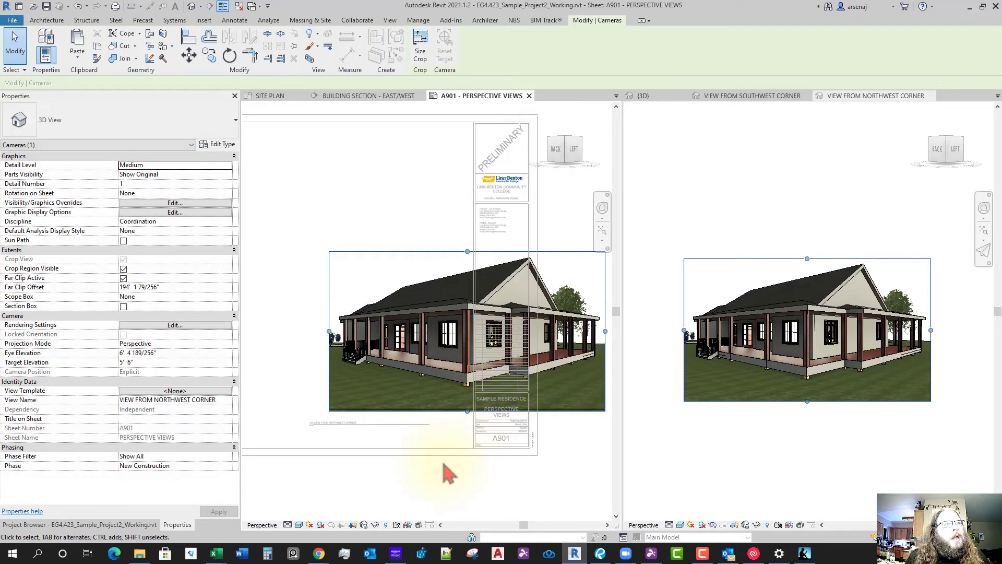
Save the view's orientation and lock it, and deactivate the view to return to the sheet
middle_click_drag(447, 470, 413, 432)
left_click(366, 527)
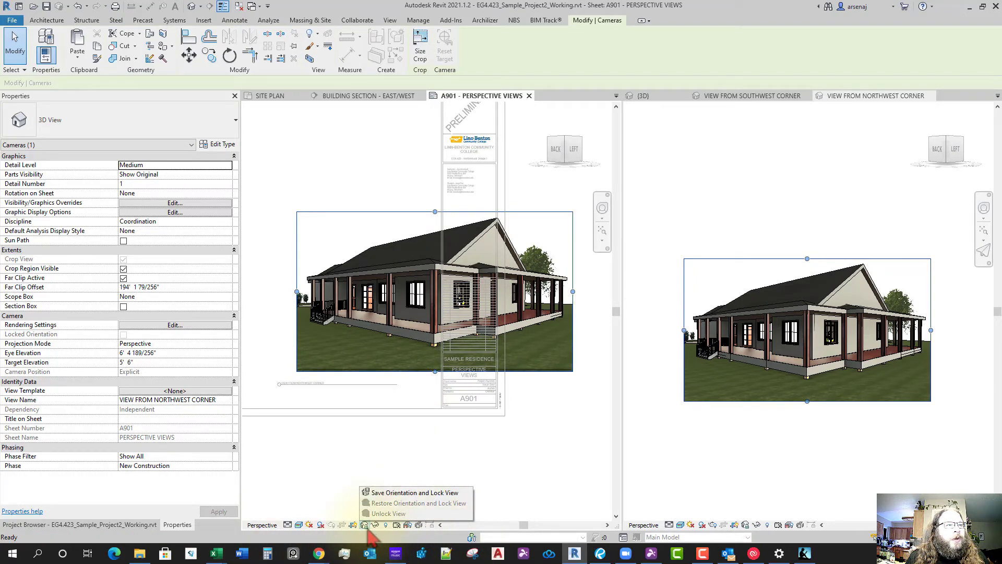
left_click(379, 493)
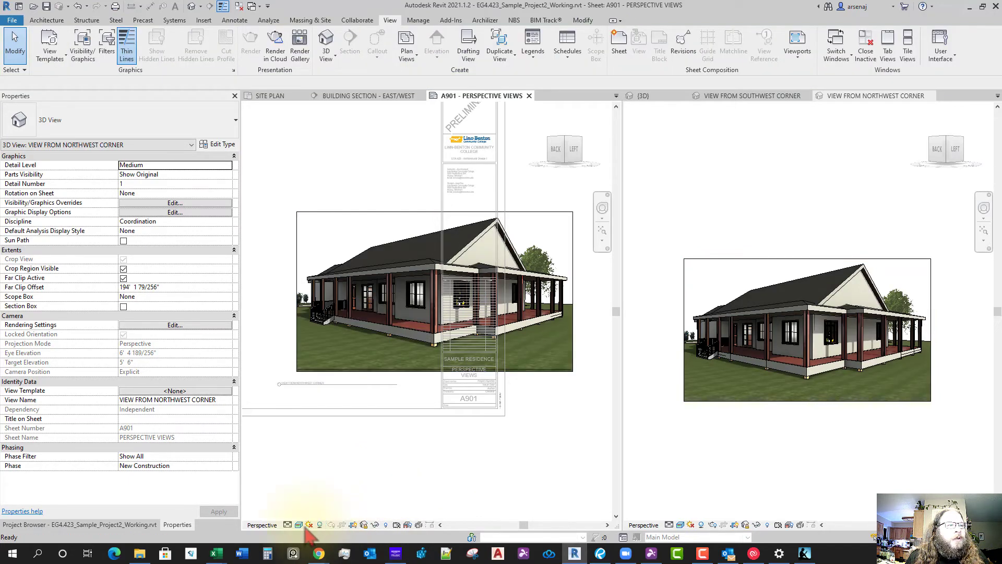
left_click(304, 526)
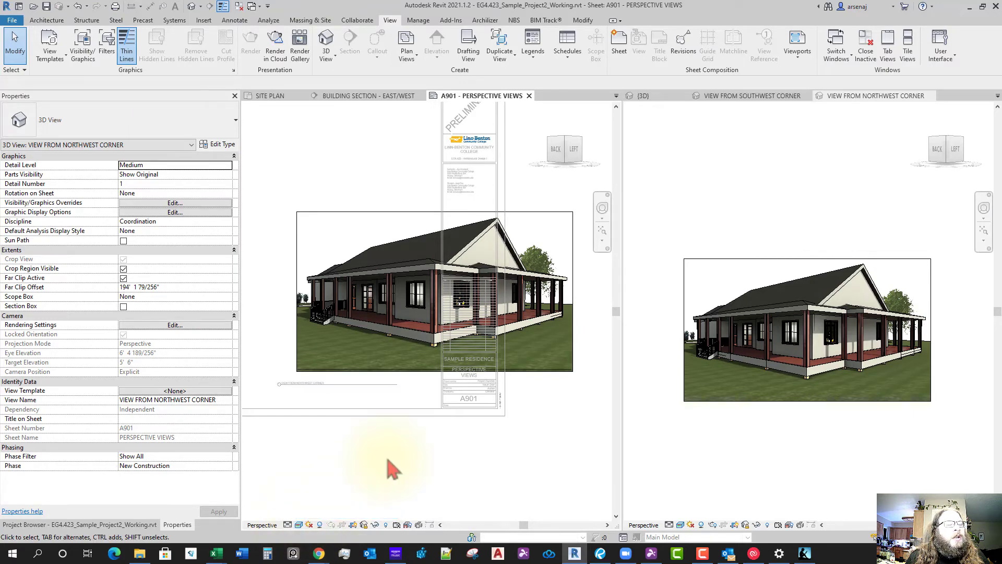
scroll(401, 460, "down", 1)
right_click(402, 453)
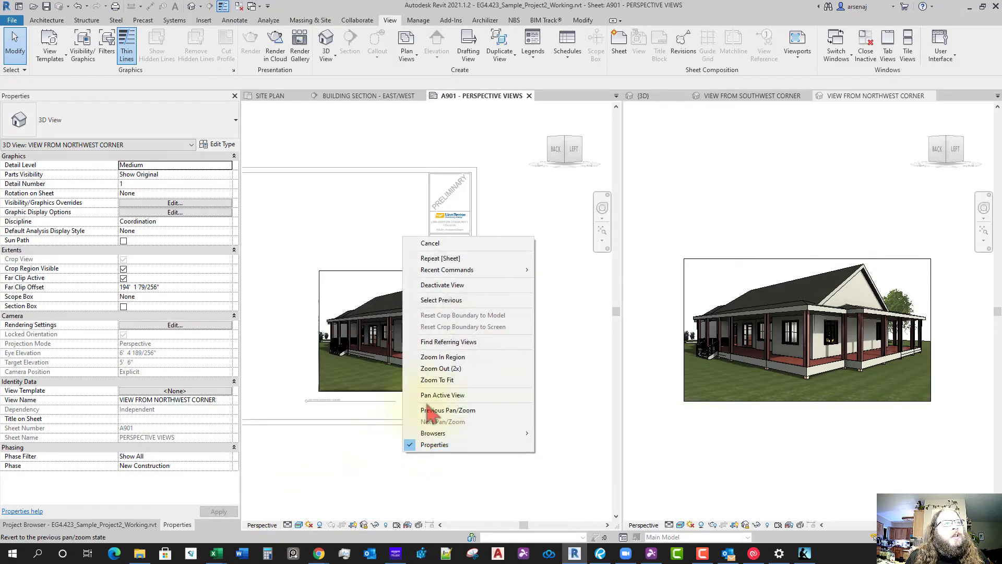
left_click(447, 286)
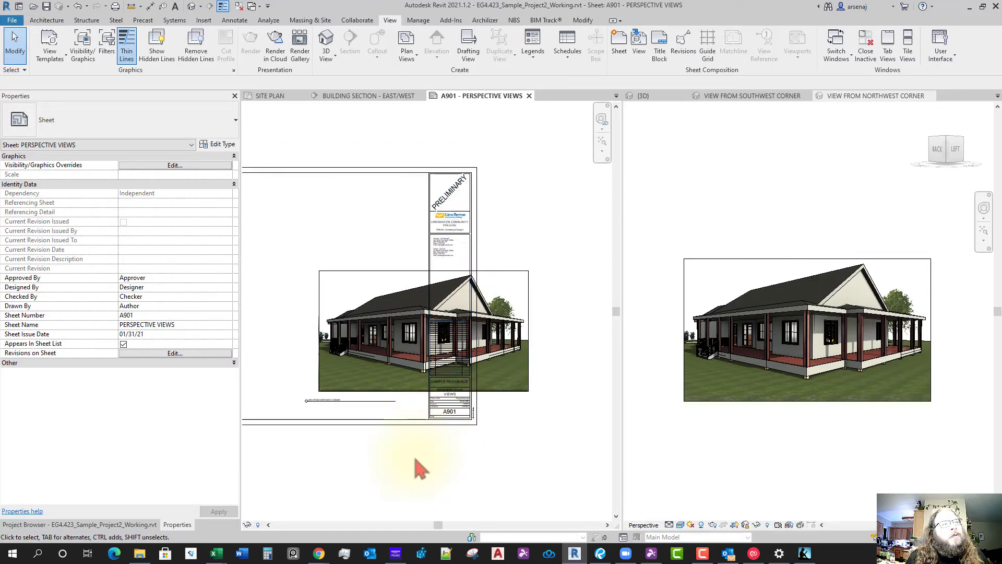
Turn off crop region visibility for the northwest corner viewport
left_click(409, 325)
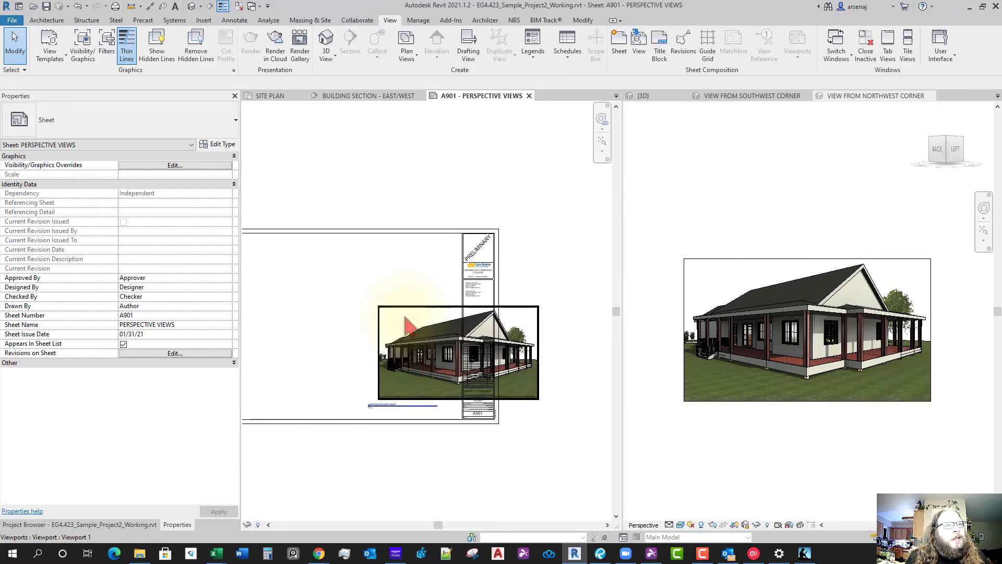
left_click(409, 324)
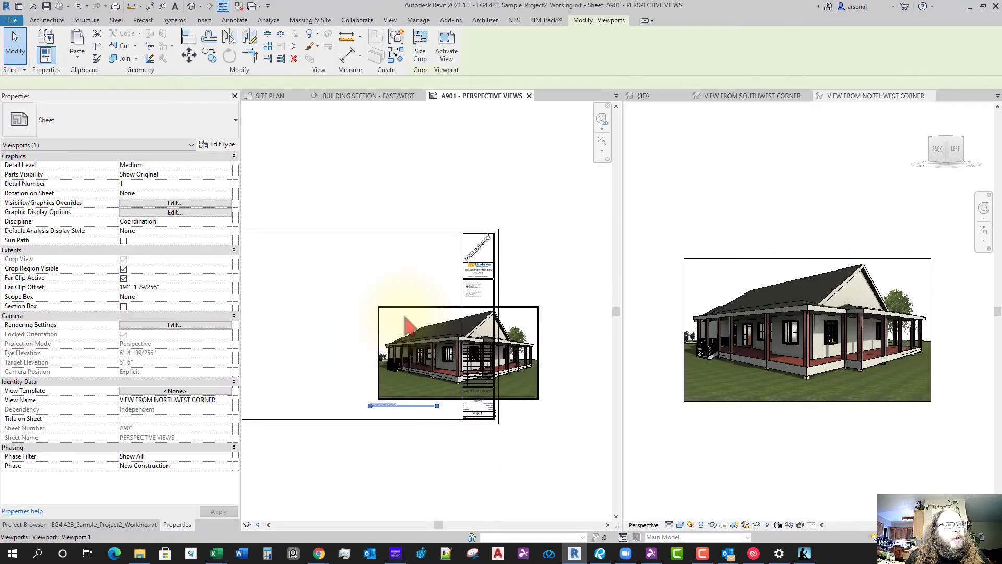
left_click(124, 269)
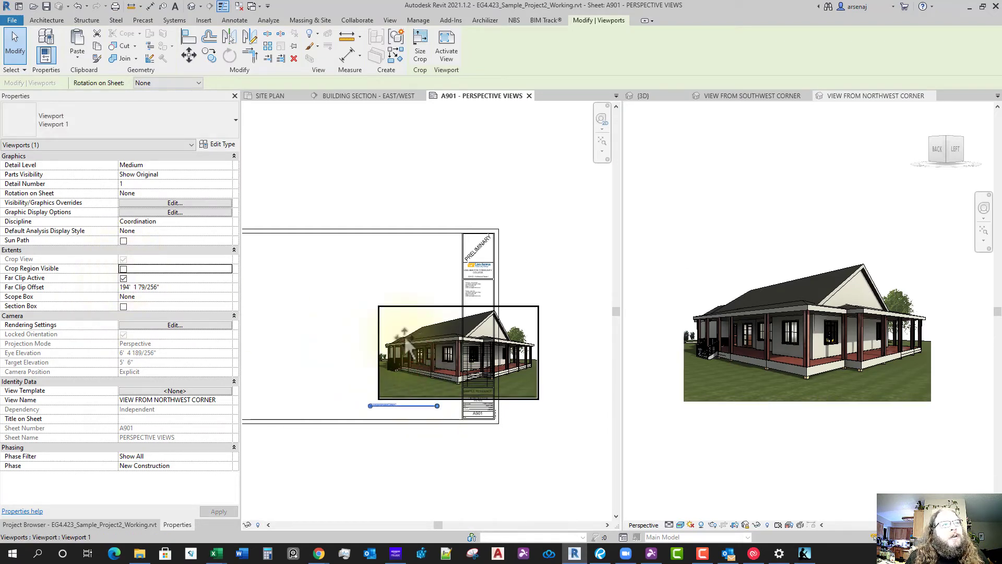
Move the viewport clear of the title block inside the sheet border, and centre its view title beneath the picture
left_click_drag(419, 365, 339, 353)
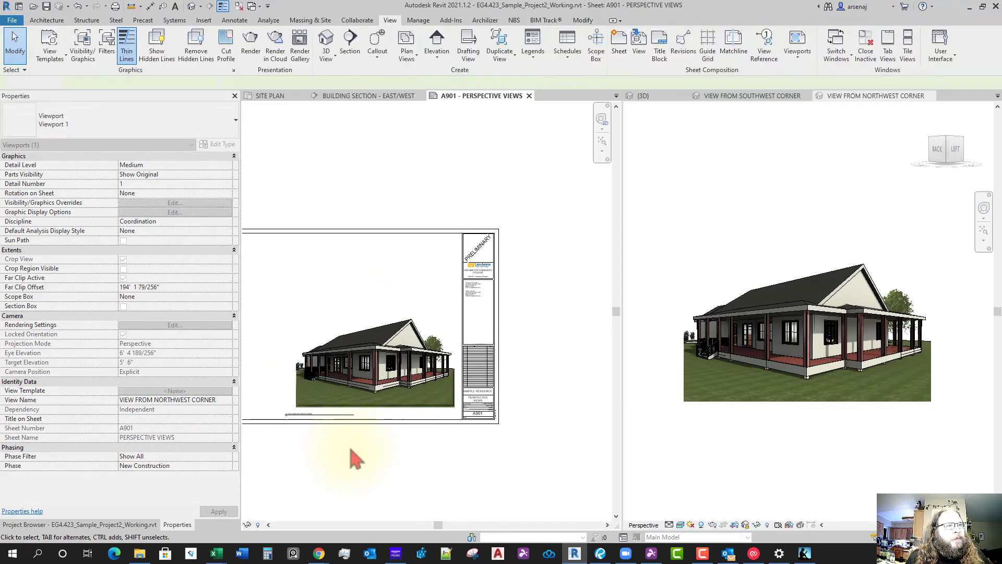
left_click_drag(319, 415, 380, 415)
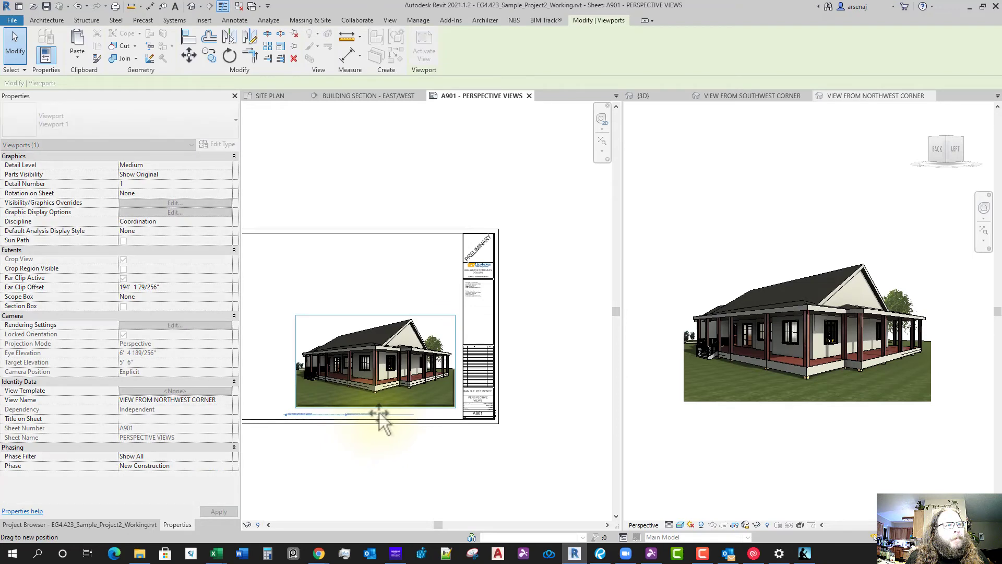
middle_click_drag(365, 443, 417, 453)
scroll(416, 449, "up", 1)
scroll(420, 458, "up", 2)
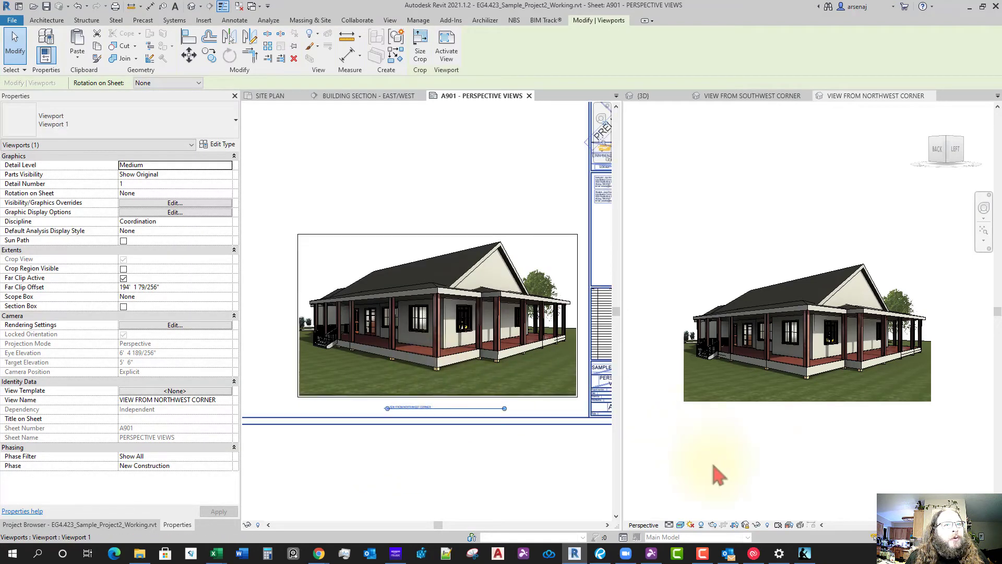
Show the crop region of the northwest corner view again and raise its bottom edge to trim the foreground grass
left_click(797, 480)
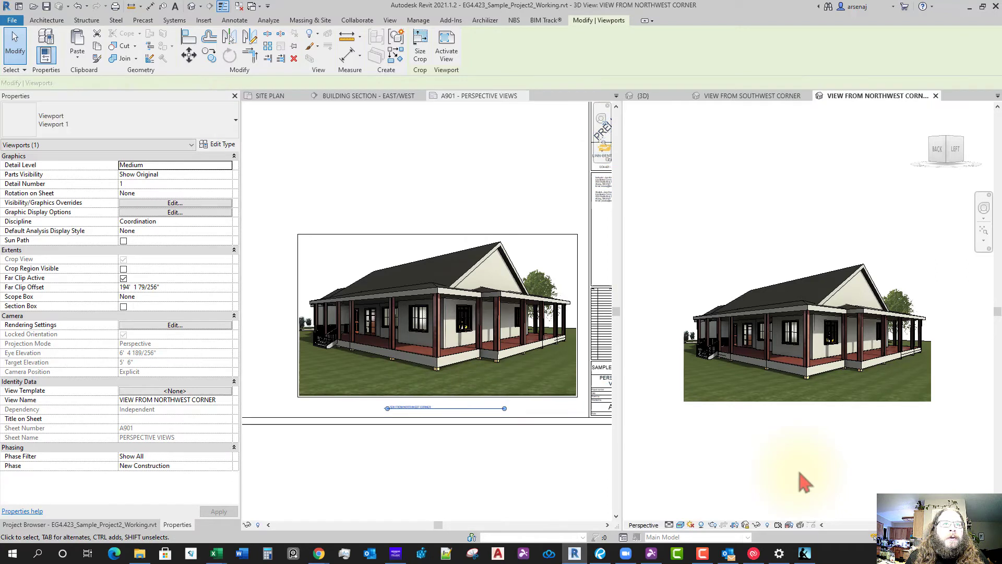
left_click(123, 269)
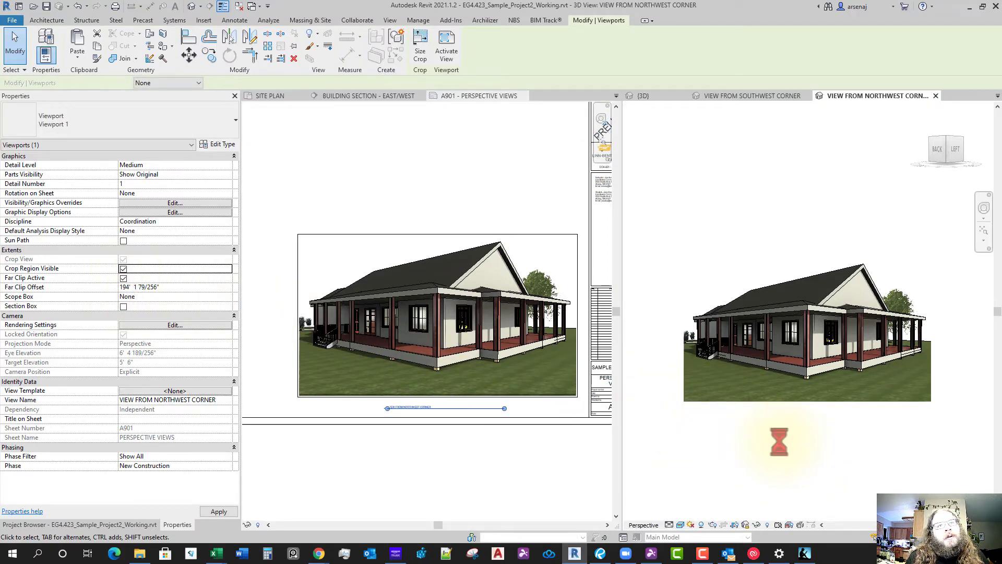
left_click(807, 401)
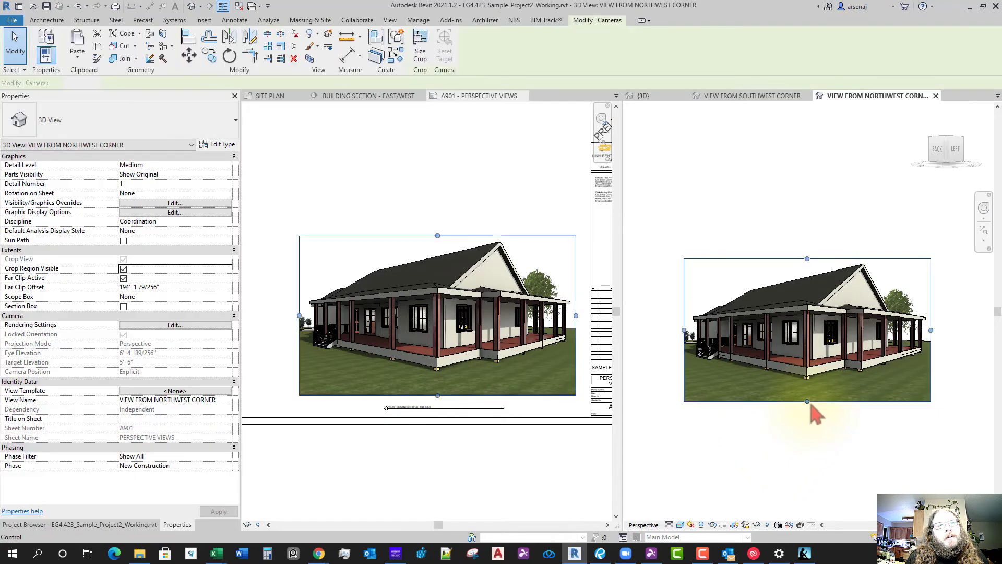
left_click_drag(807, 401, 807, 388)
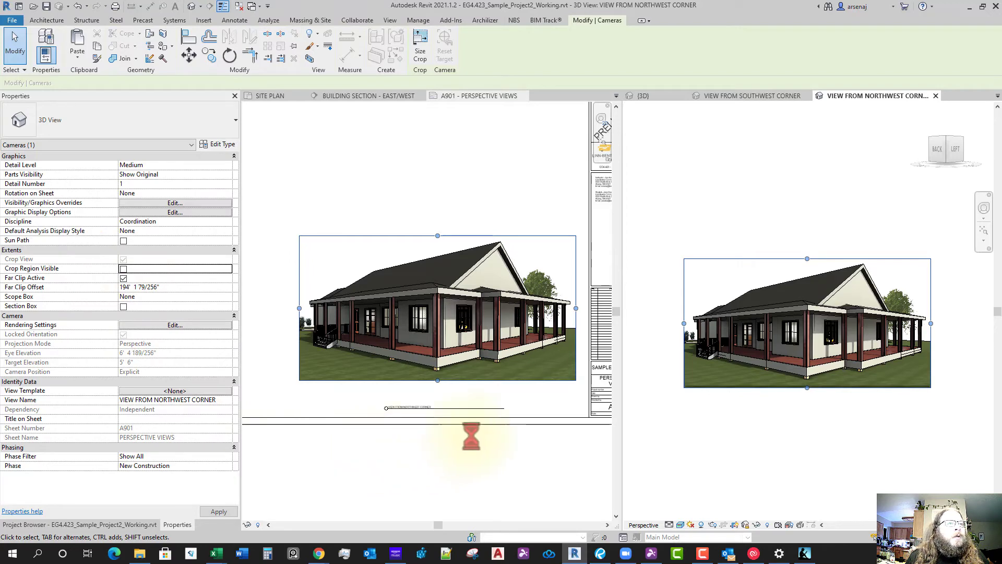
Move the northwest corner view title up so it sits just beneath the picture on sheet A901
left_click(462, 317)
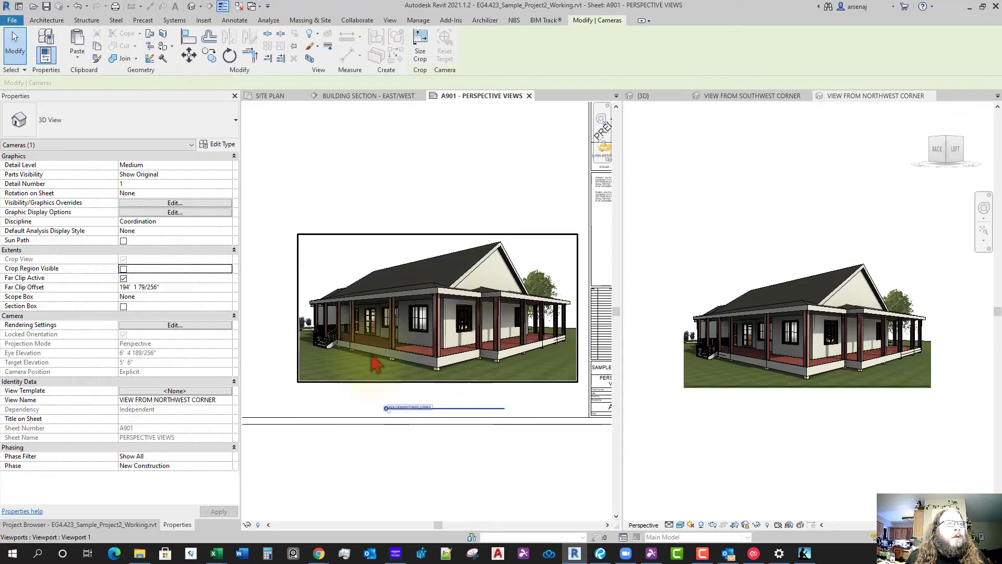
left_click(468, 406)
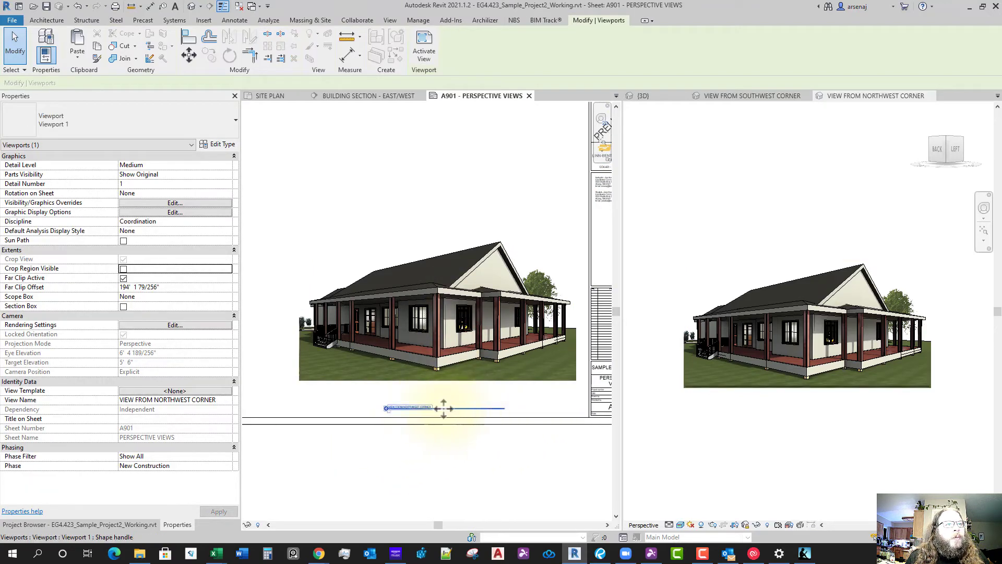
left_click_drag(442, 408, 445, 390)
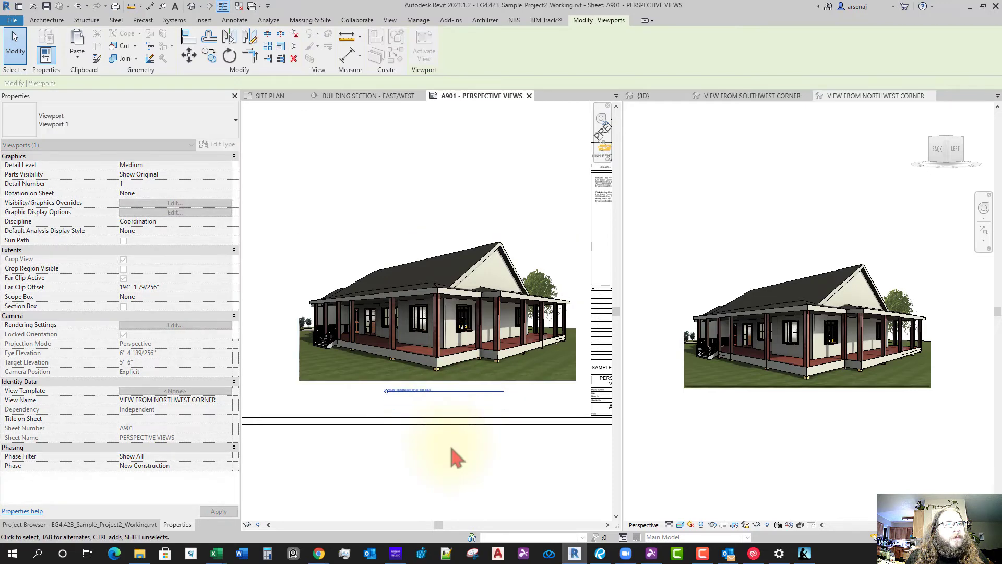
left_click(452, 447)
Move the northwest corner viewport with its title down, close to the sheet's lower border
left_click(467, 333)
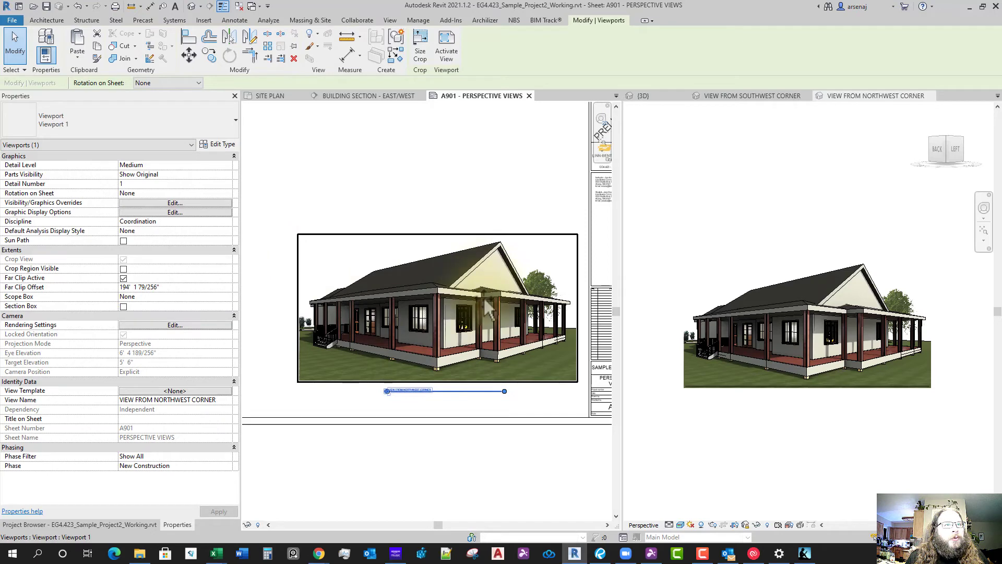
left_click_drag(488, 308, 488, 329)
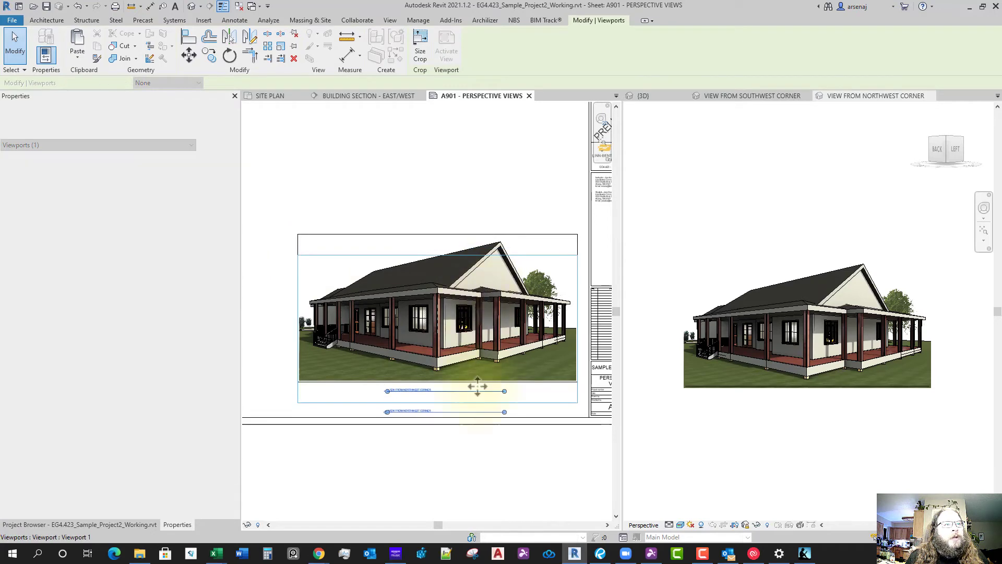
left_click(472, 470)
scroll(485, 464, "down", 2)
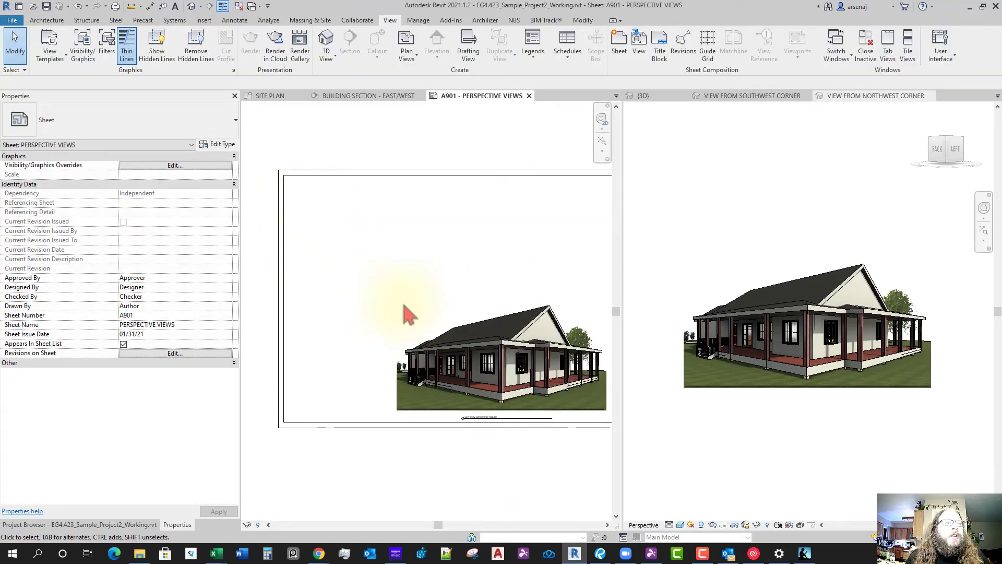
scroll(410, 313, "down", 1)
Close the northwest and southwest corner views, the east/west building section and the site plan, keeping both perspective sheets and the default 3D view open
left_click(830, 488)
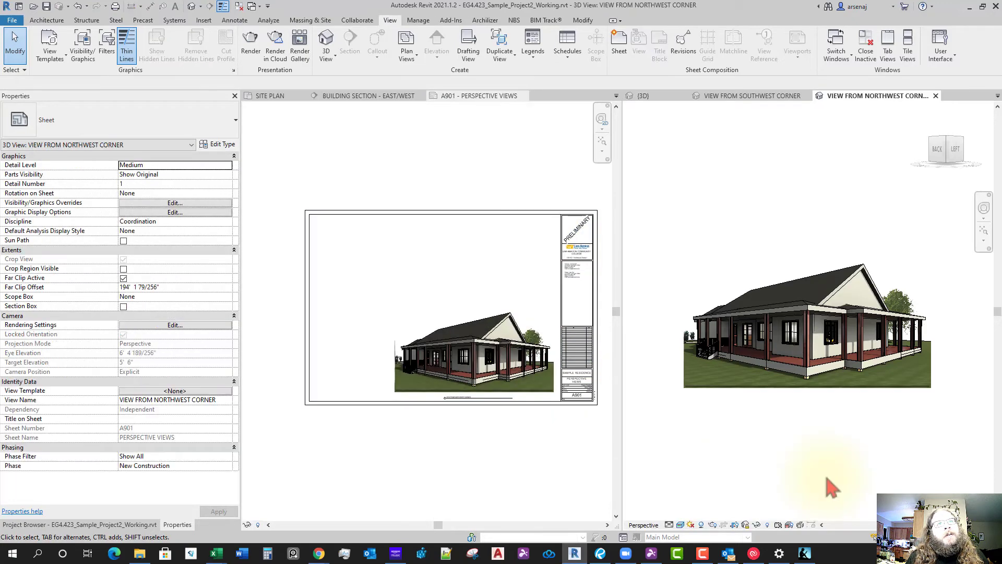
middle_click(861, 98)
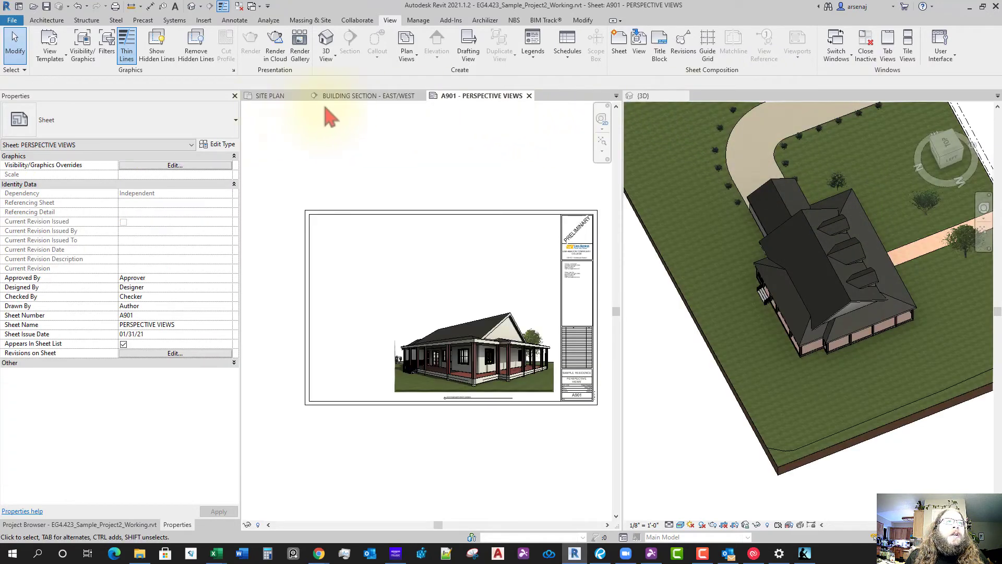
middle_click(360, 98)
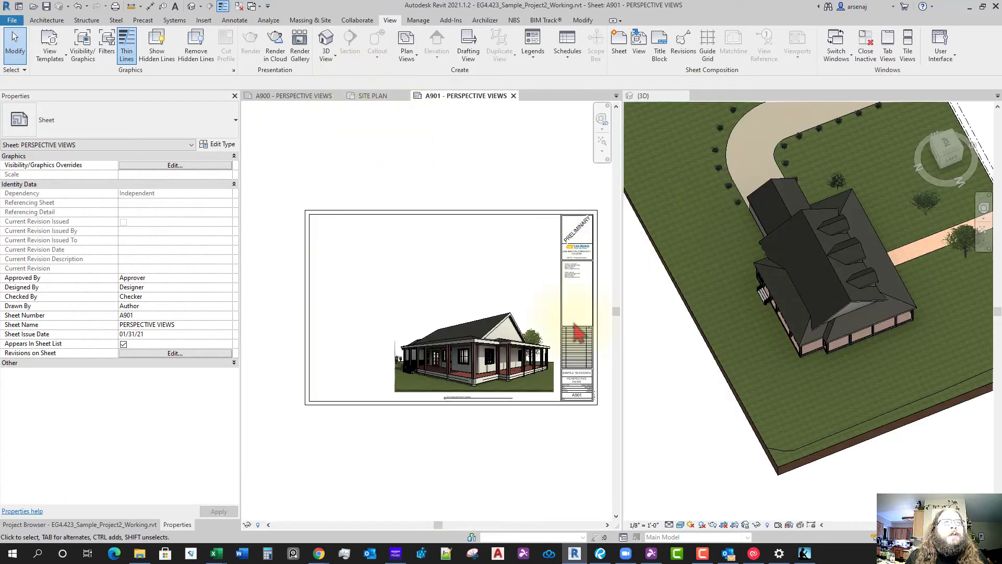
middle_click(371, 96)
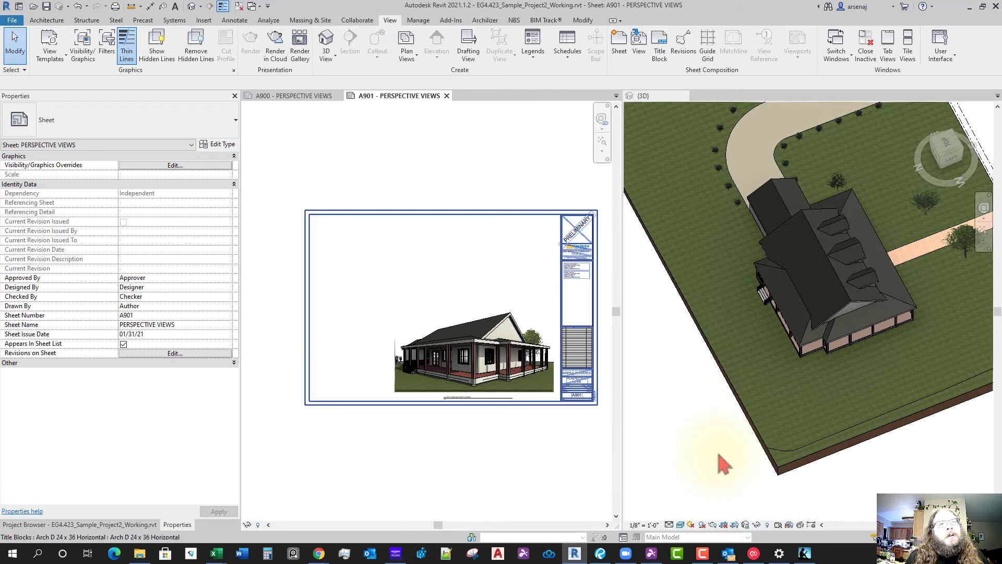
Place a perspective camera in the 3D model, with its eye on the lawn beside the driveway and its target across the house roof
left_click(722, 464)
middle_click_drag(722, 464, 982, 445, "shift")
middle_click_drag(759, 452, 897, 436, "shift")
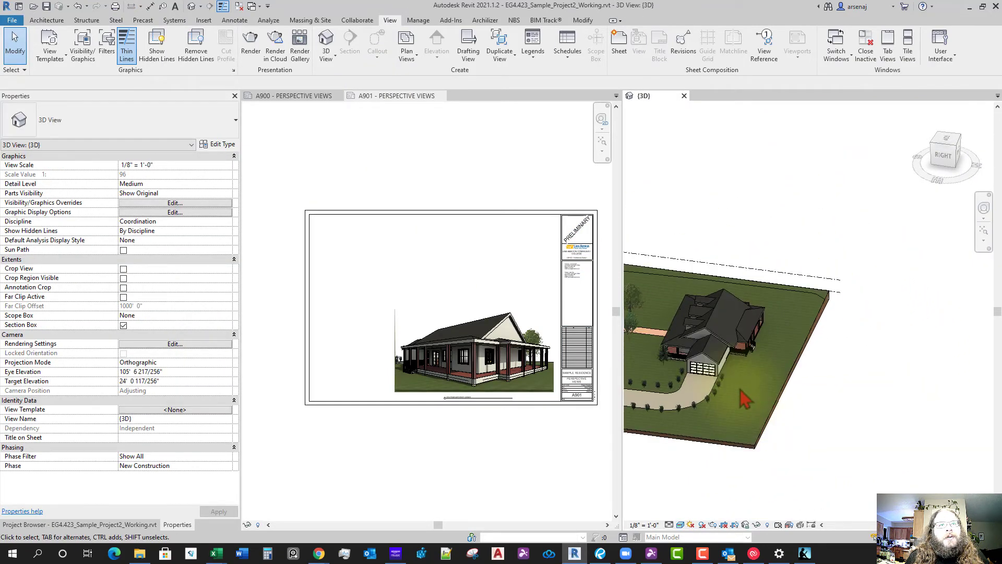
scroll(746, 395, "up", 3)
middle_click_drag(768, 402, 793, 418, "shift")
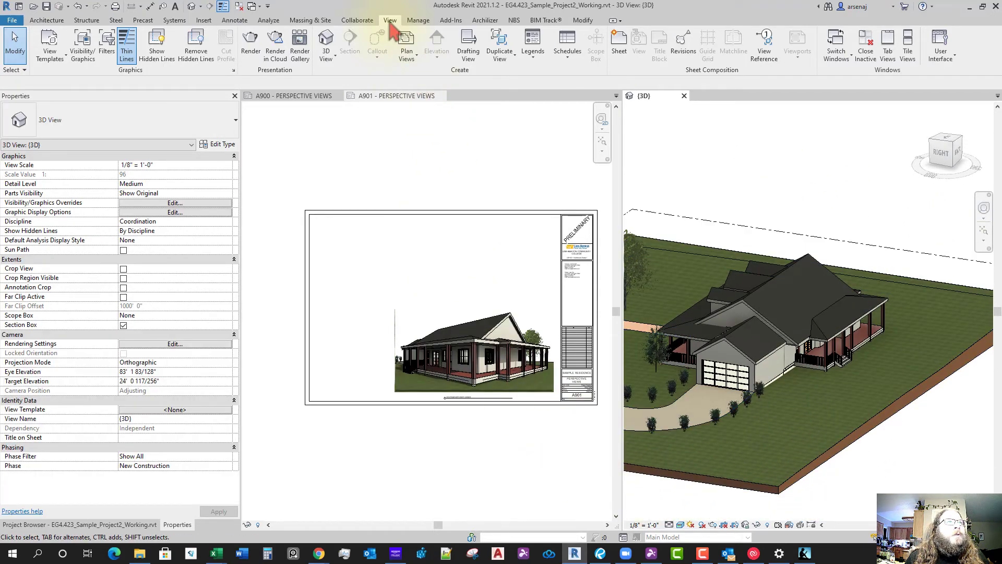
left_click(330, 67)
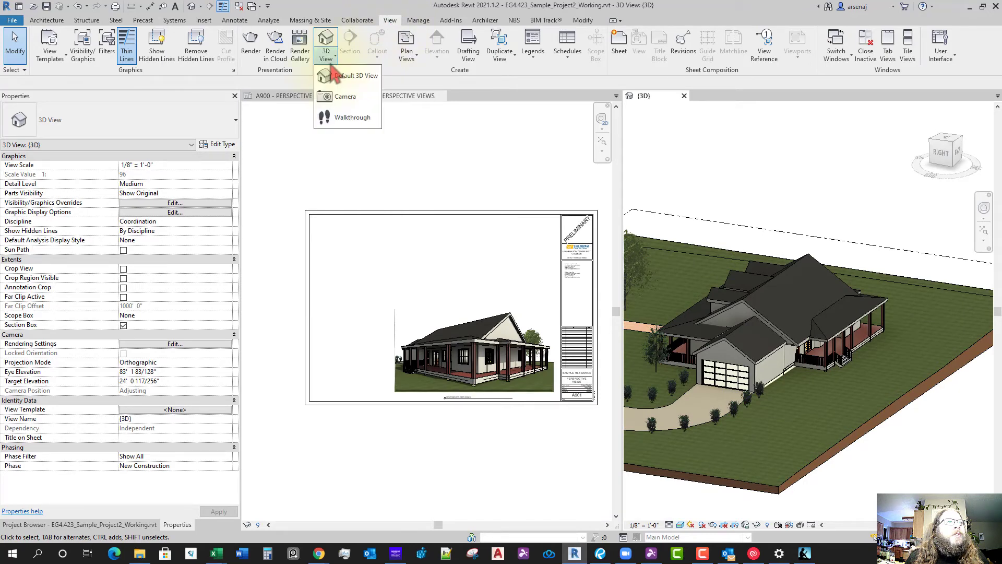
left_click(331, 96)
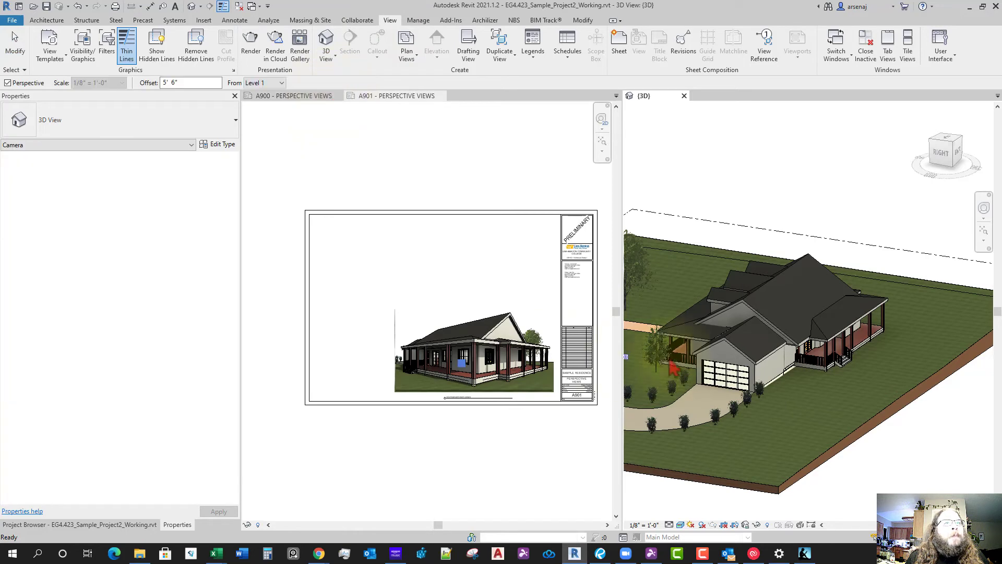
middle_click_drag(761, 423, 793, 413, "shift")
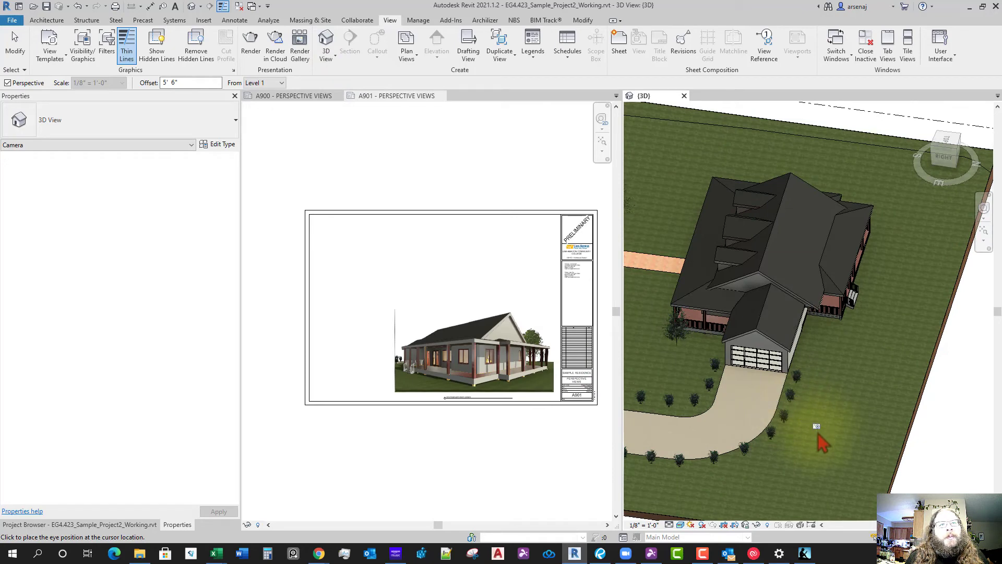
middle_click_drag(814, 438, 852, 405, "shift")
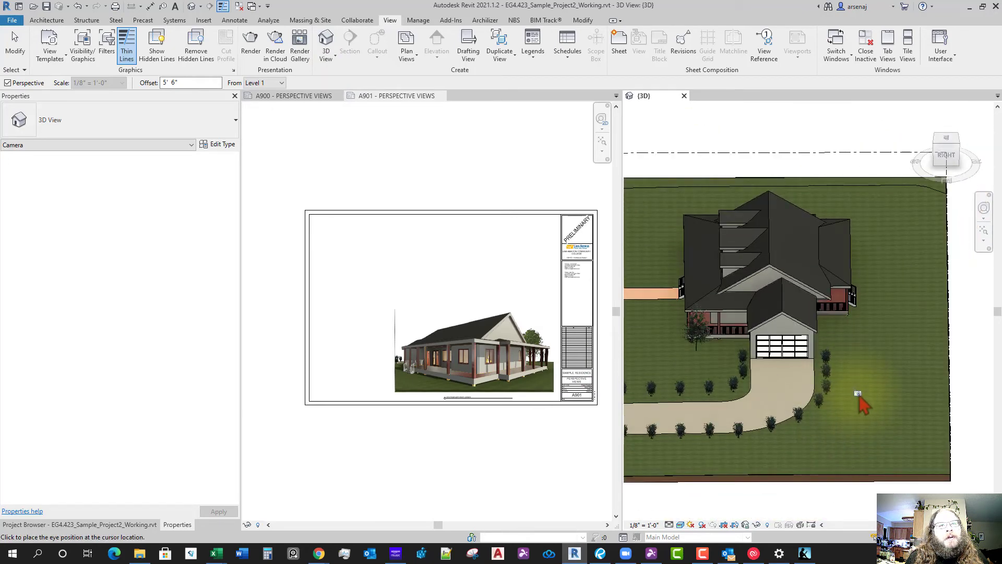
middle_click_drag(860, 399, 837, 429, "shift")
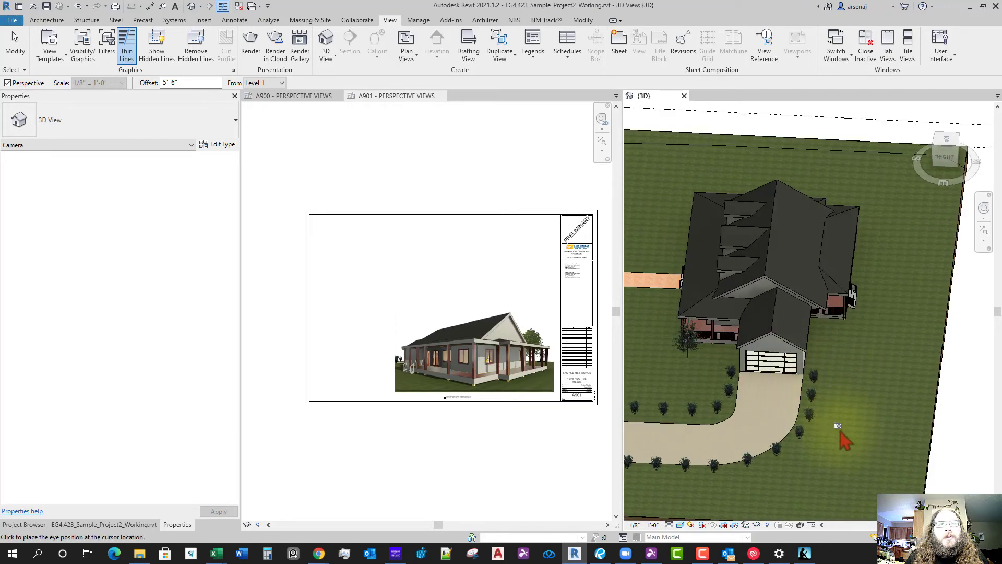
left_click(852, 437)
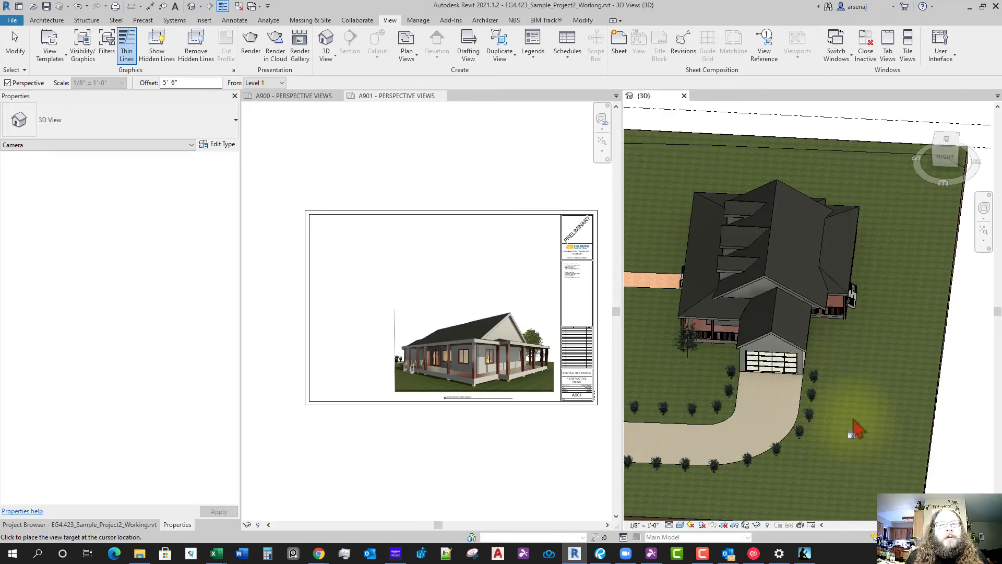
left_click(738, 195)
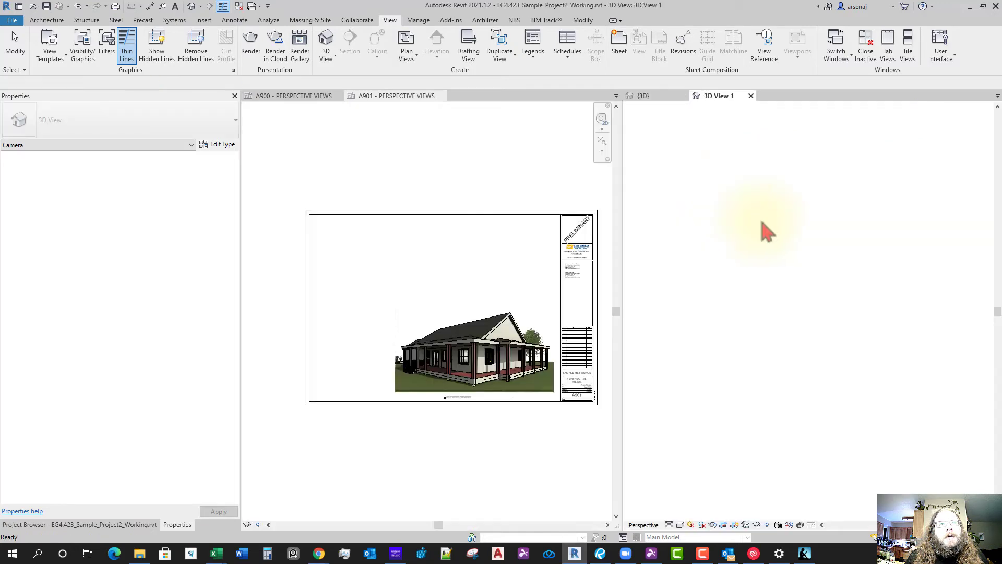
Shift the new camera view's crop region left and orbit the camera to show the garage front and the side porch
scroll(834, 345, "down", 2)
middle_click_drag(859, 364, 884, 372)
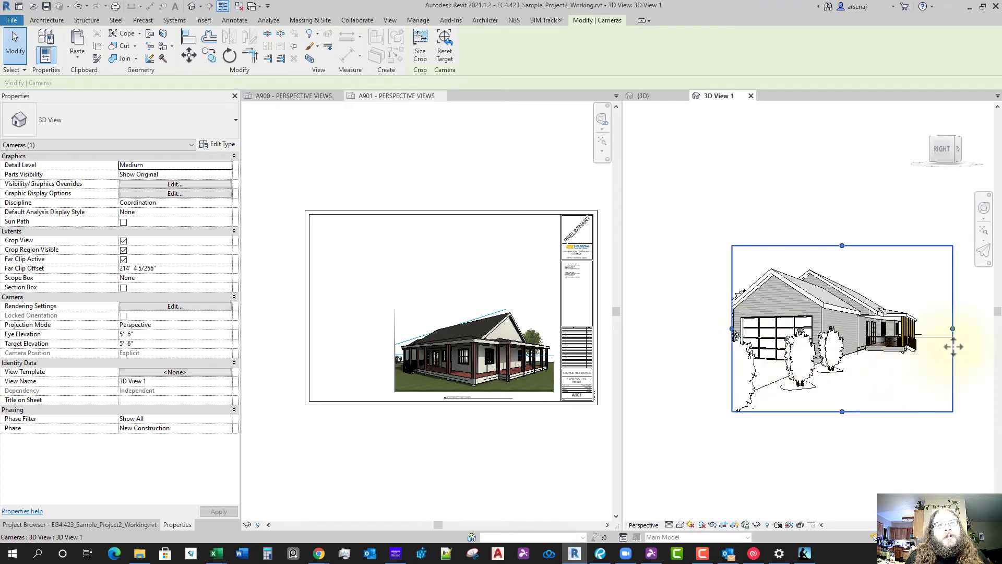
left_click_drag(952, 346, 921, 349)
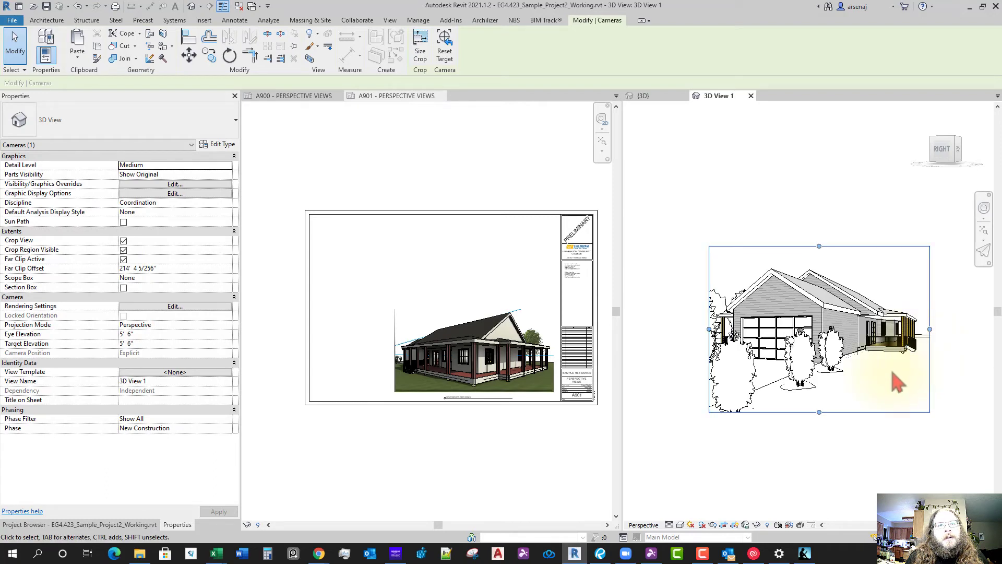
middle_click_drag(891, 372, 842, 365, "shift")
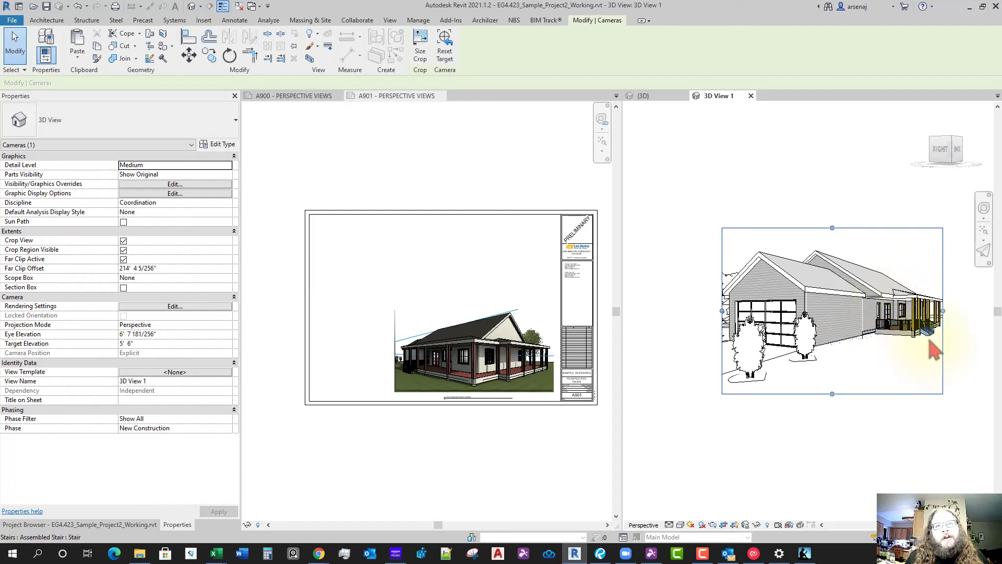
Widen the new camera view's crop region slightly on both the porch side and the garage side
left_click_drag(953, 314, 953, 314)
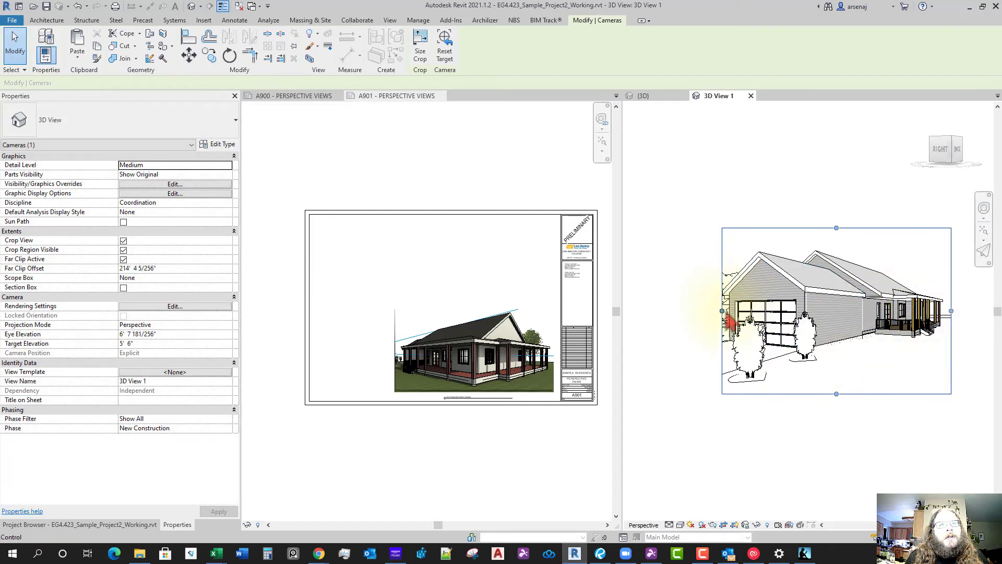
left_click_drag(722, 311, 712, 310)
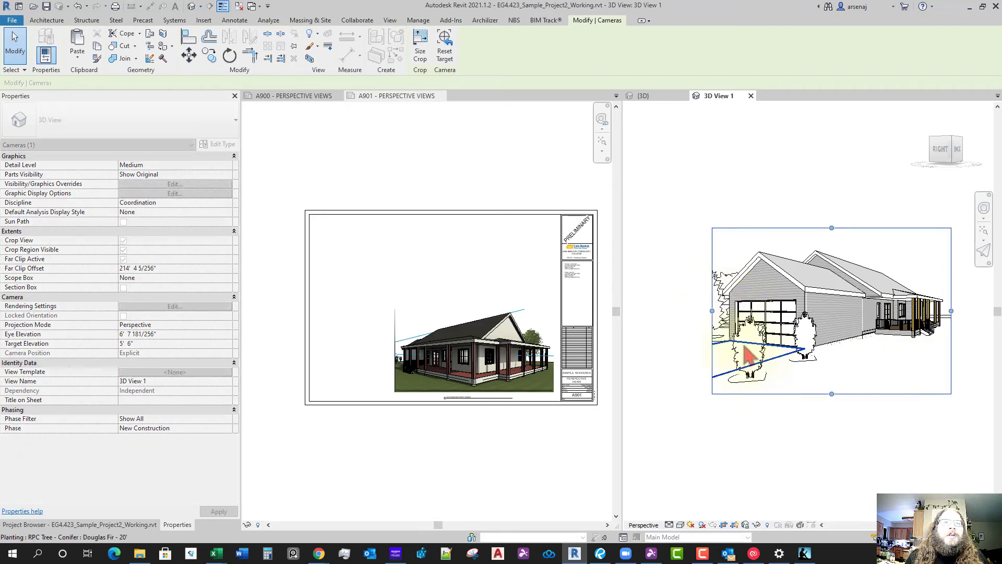
left_click(758, 470)
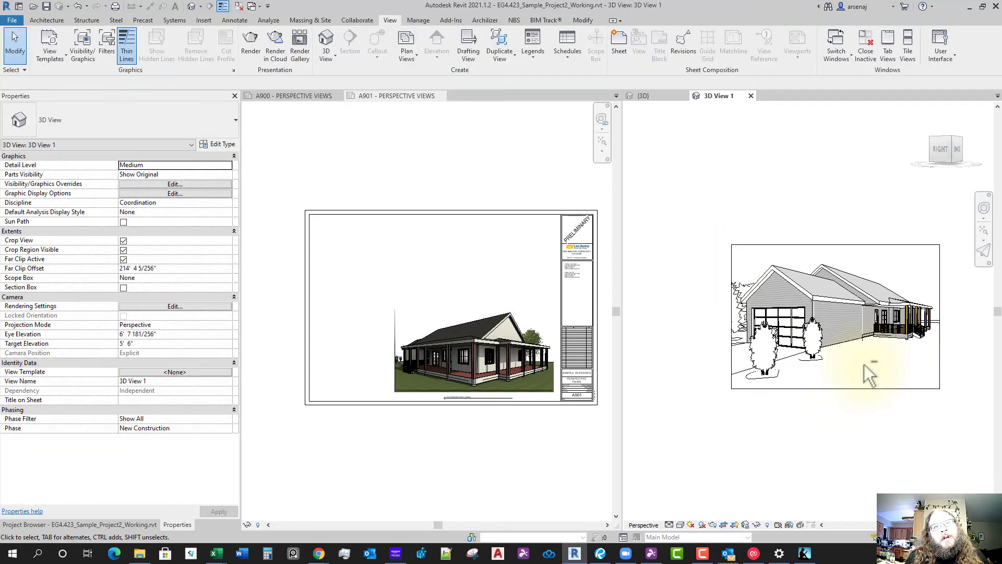
Set the garage camera view's visual style to Realistic, and save its orientation and lock the view
left_click(680, 524)
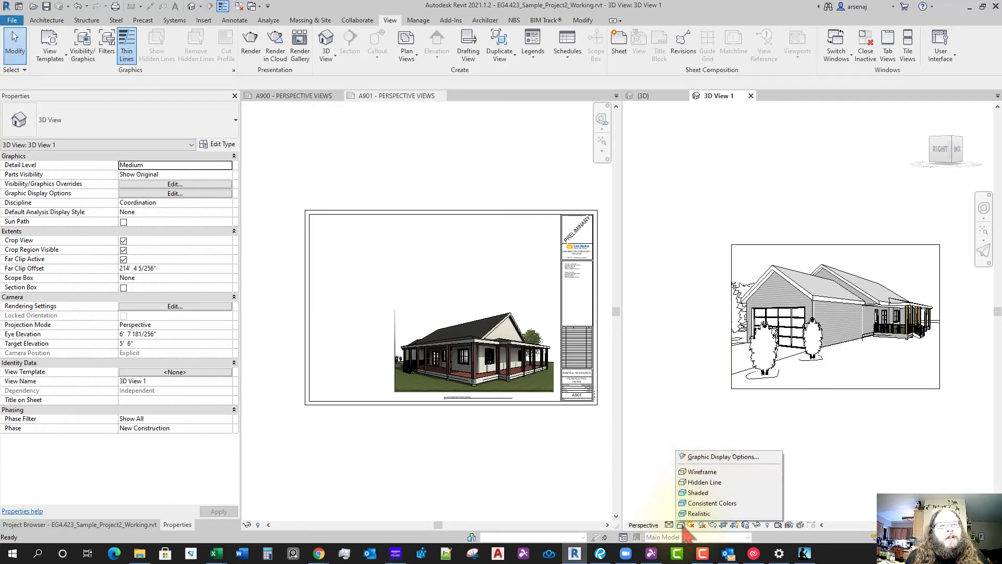
left_click(684, 519)
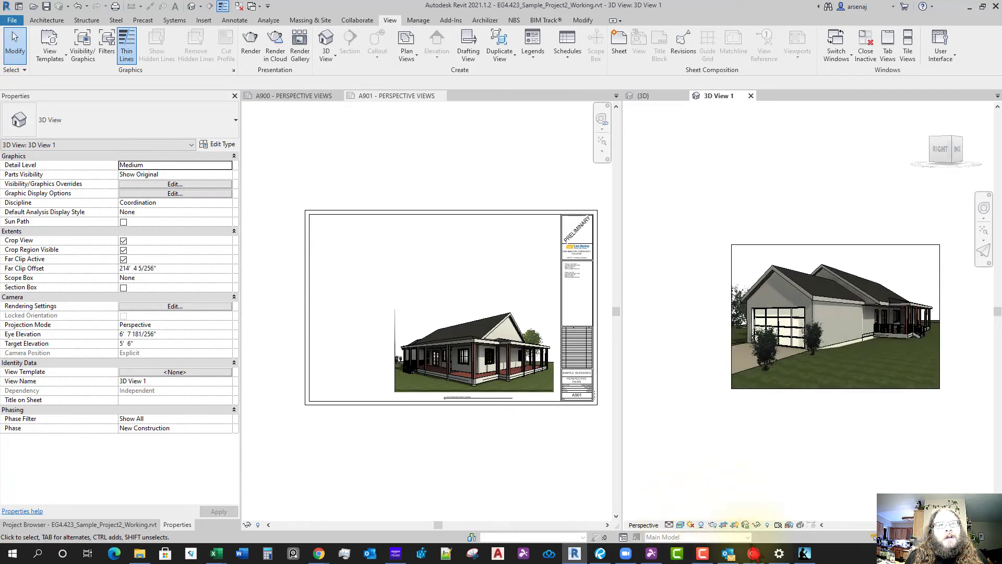
left_click(746, 525)
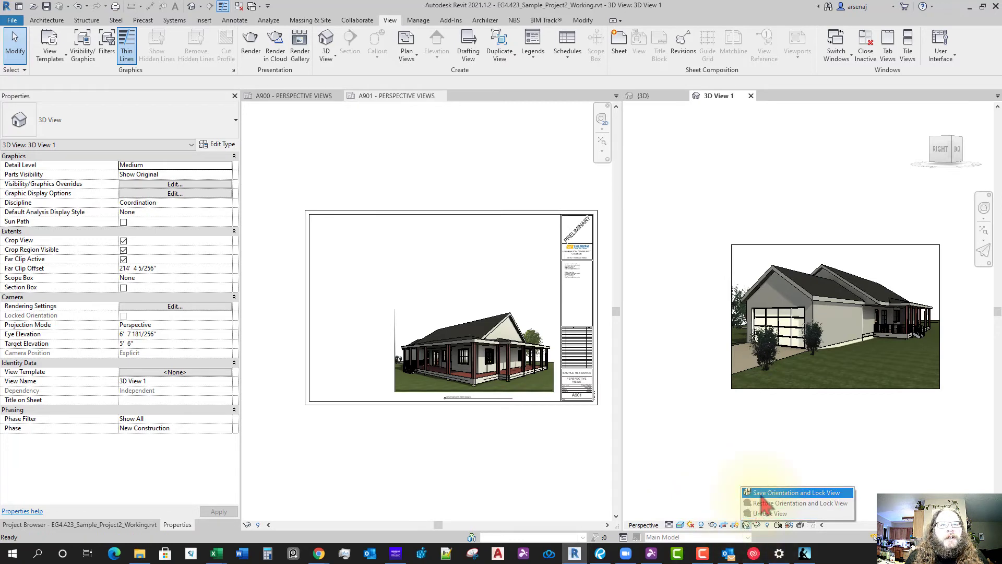
left_click(763, 494)
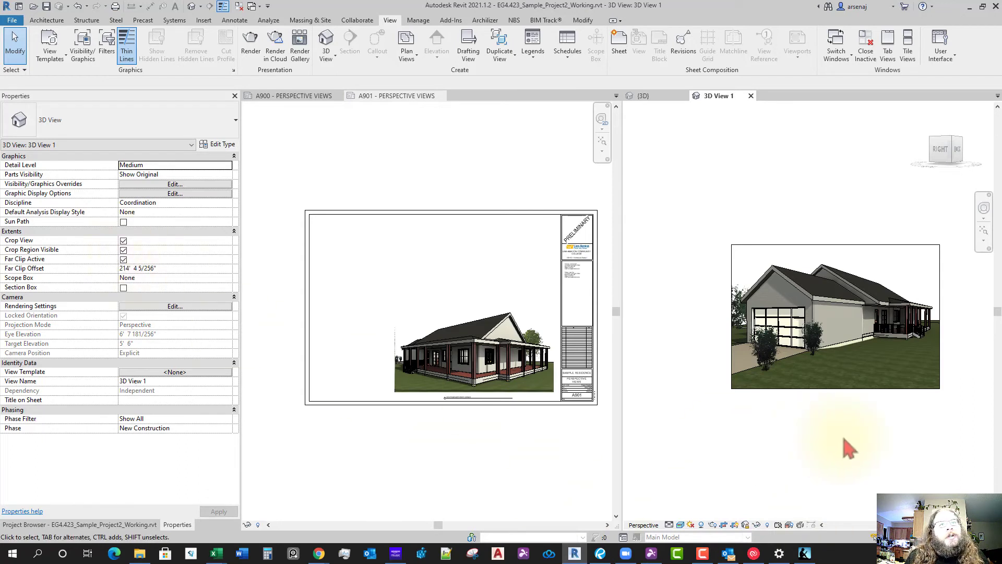
Raise the crop region's bottom edge to trim the foreground grass in the garage view, and turn off crop region visibility
left_click(838, 393)
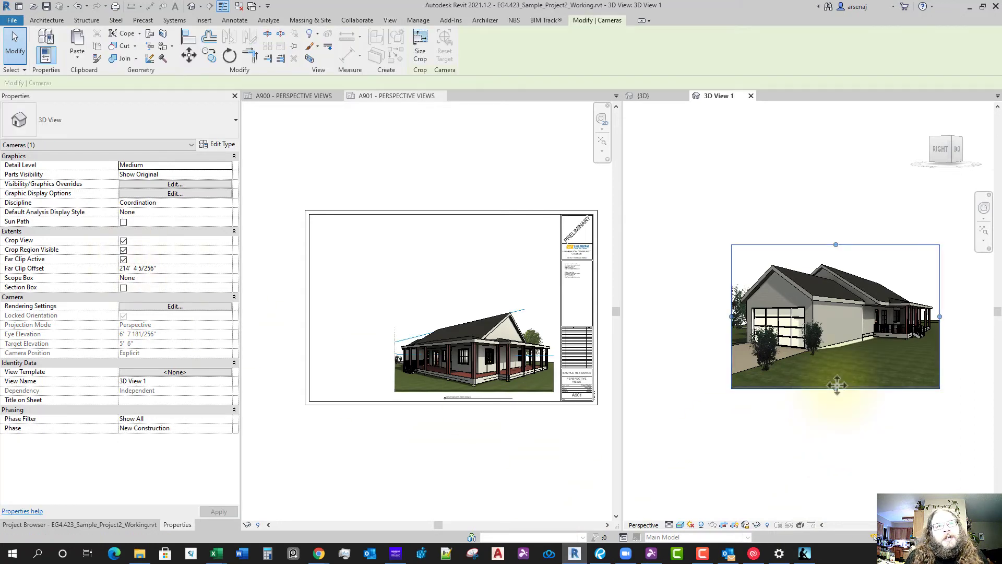
left_click_drag(836, 389, 838, 376)
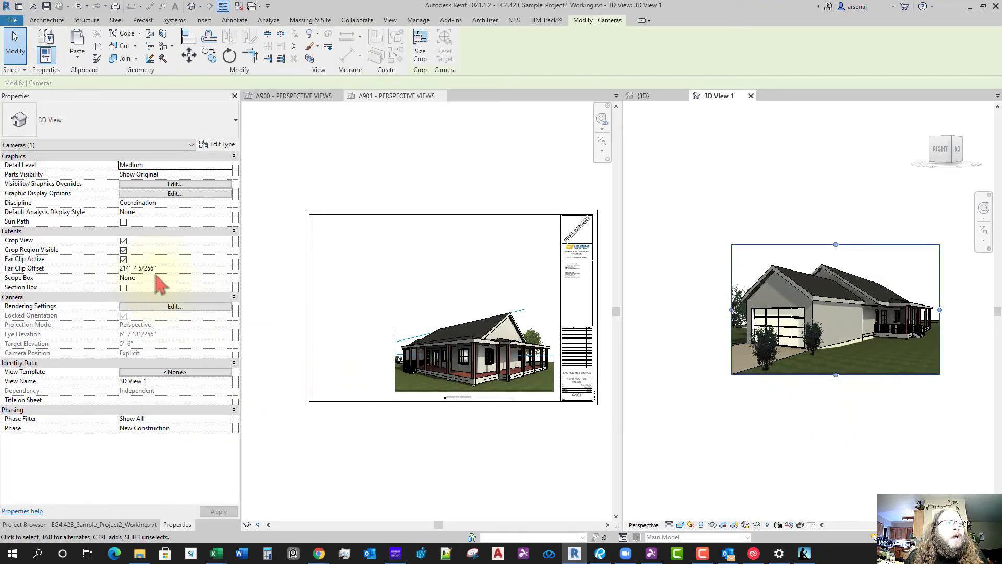
left_click(123, 249)
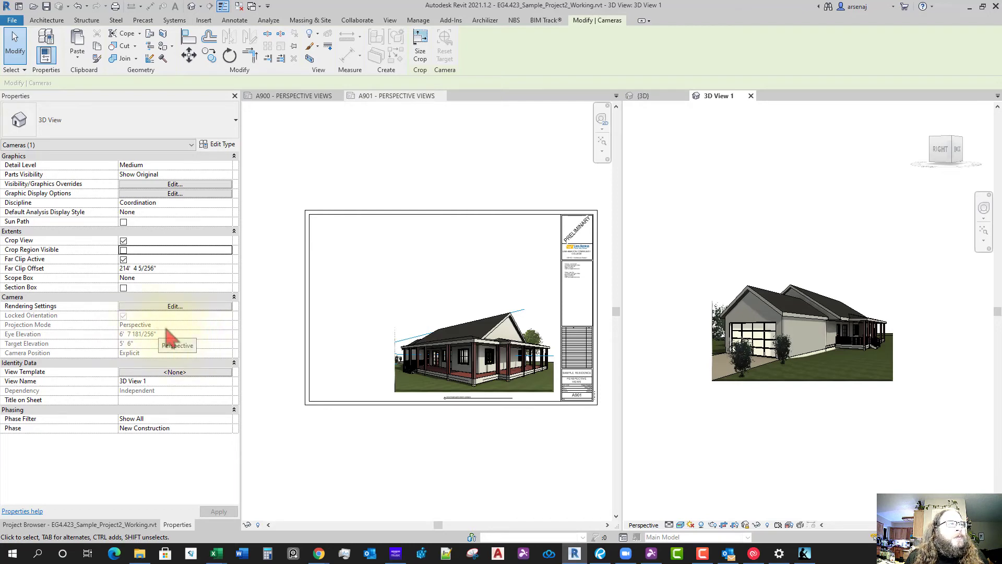
left_click(771, 466)
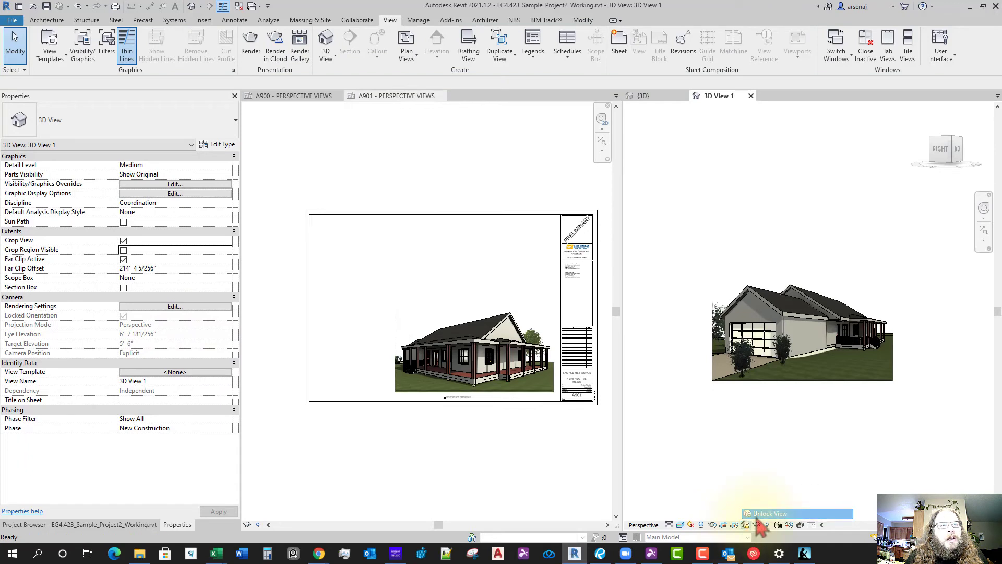
Unlock the garage camera view and switch its projection mode to Orthographic to set the view scale to 1/8" = 1'-0"
left_click(758, 516)
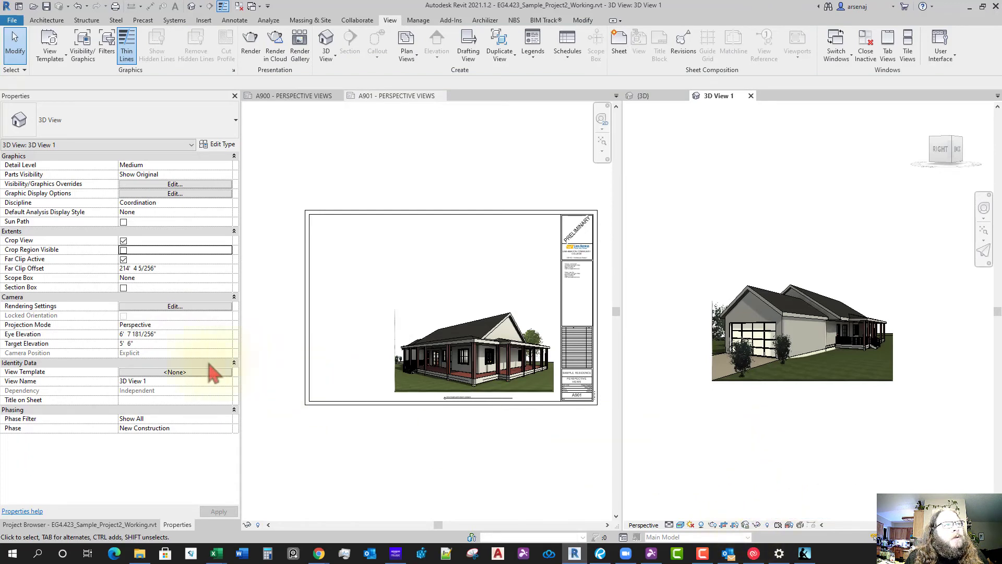
left_click(229, 325)
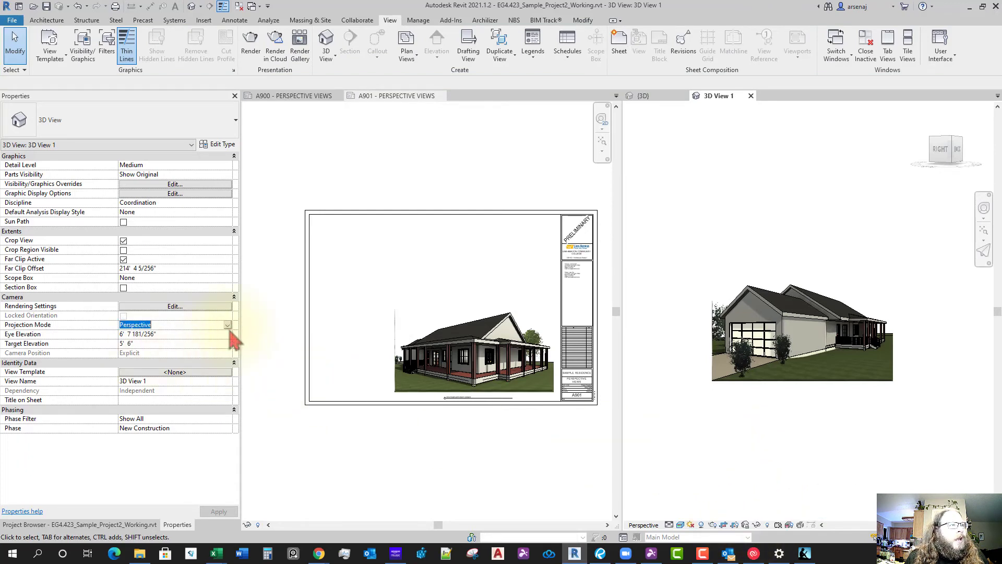
left_click(227, 324)
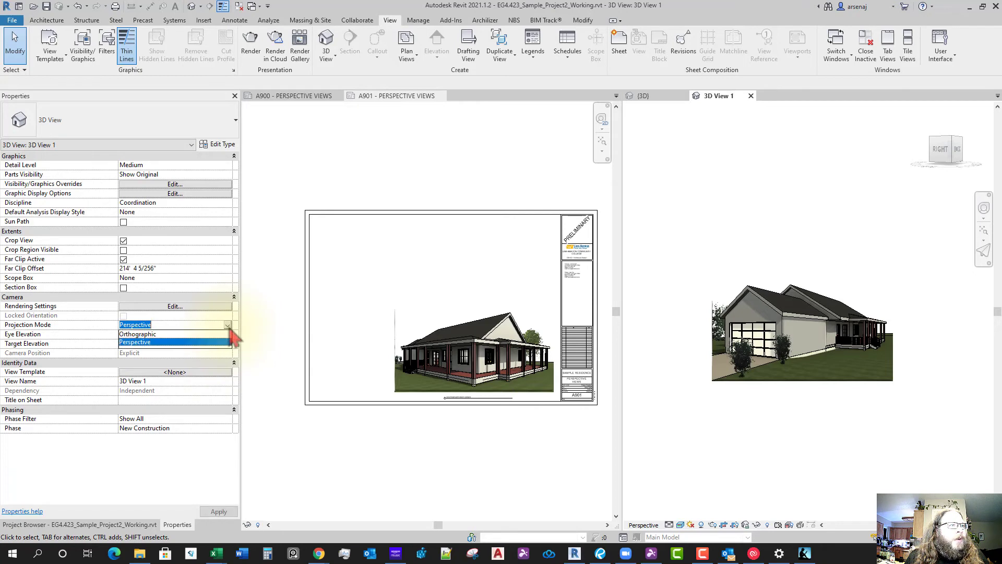
left_click(157, 334)
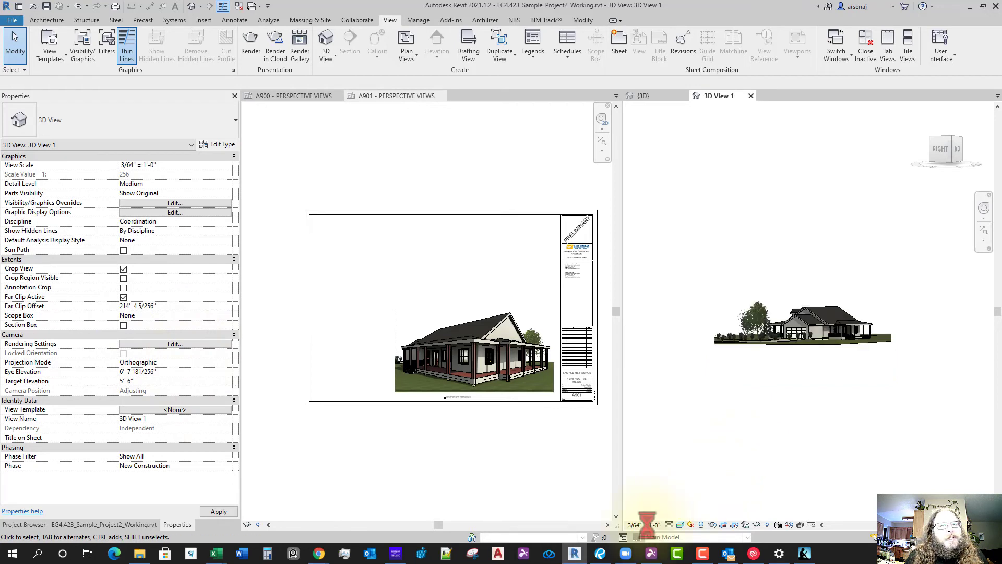
left_click(646, 523)
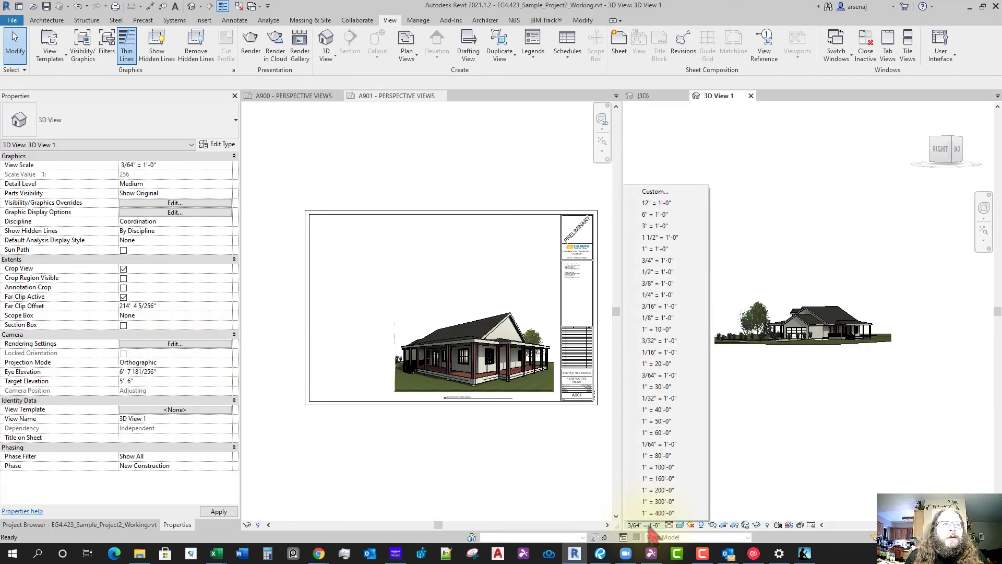
left_click(672, 318)
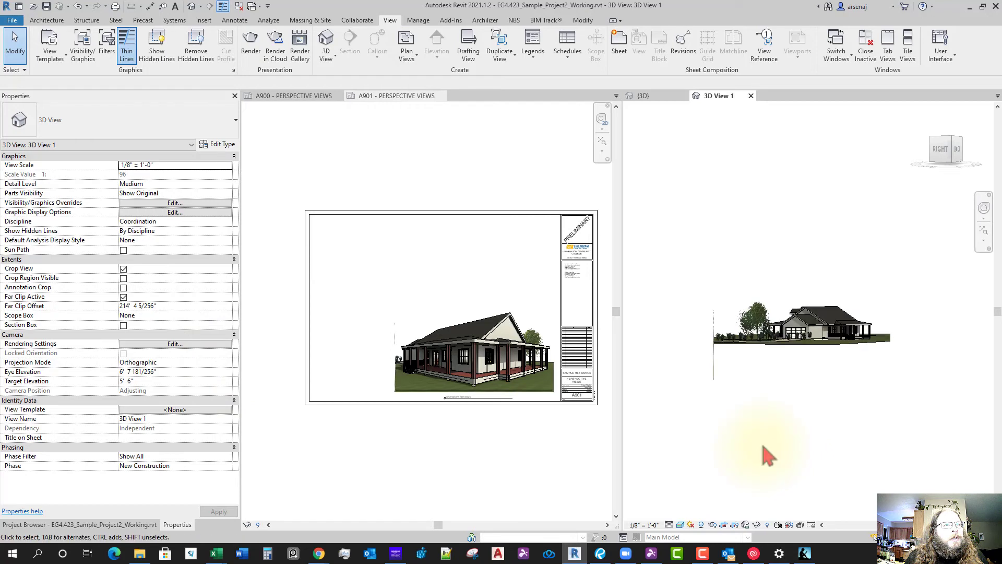
Switch the garage camera view's projection mode back to Perspective
left_click(230, 362)
left_click(228, 362)
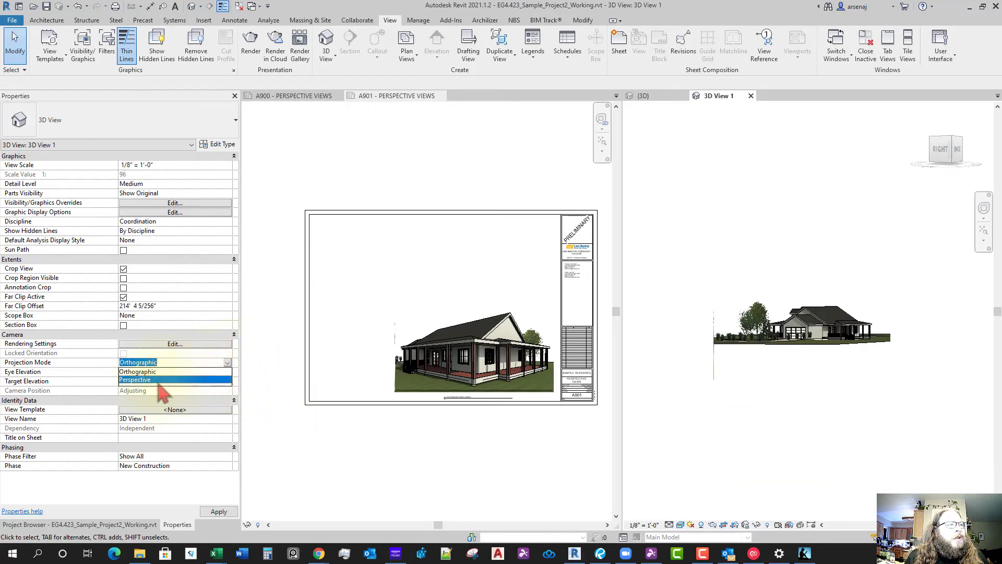
left_click(157, 380)
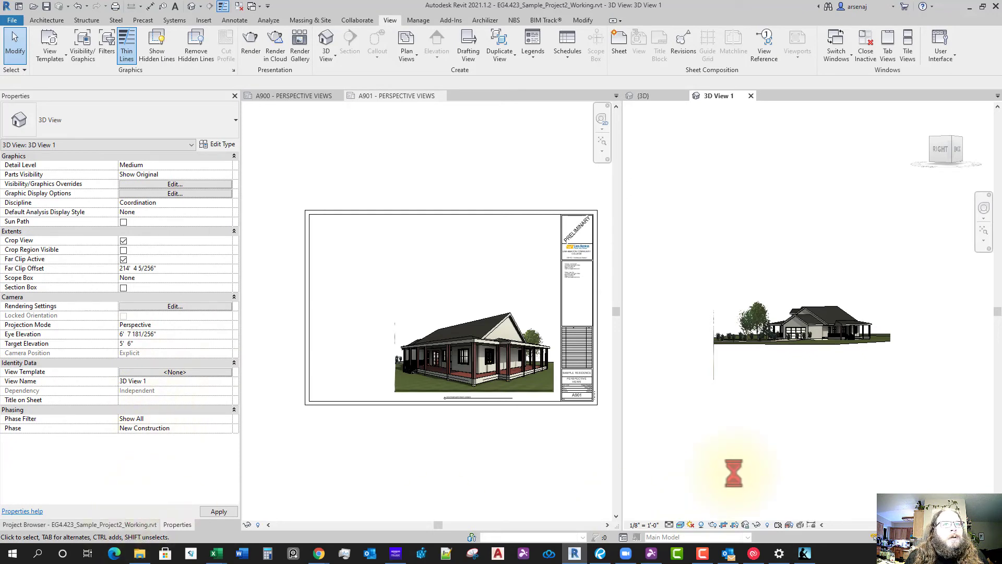
Rename 3D View 1 as VIEW FROM NORTHEAST CORNER, reusing the northwest view's name as the base text
left_click(78, 524)
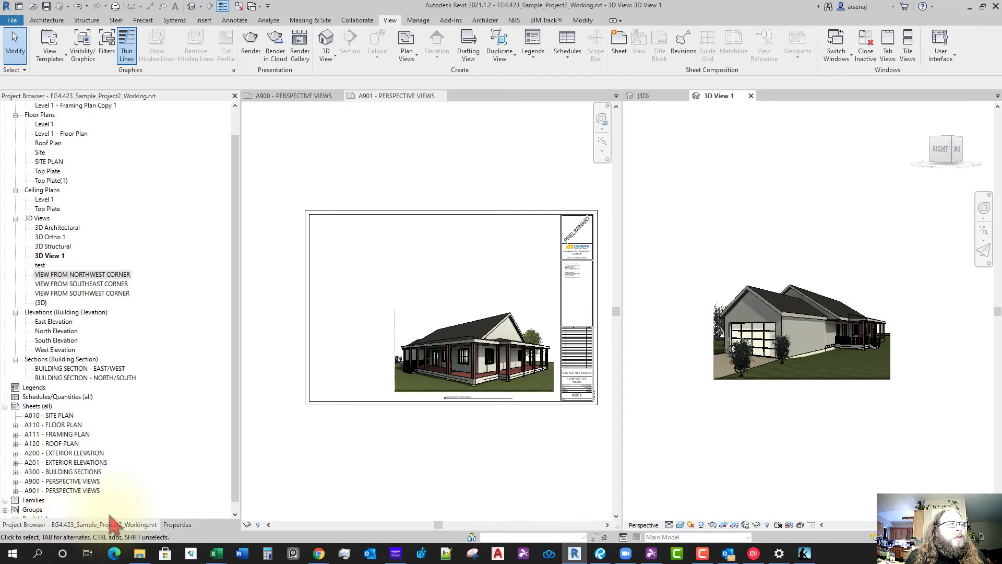
left_click(66, 275)
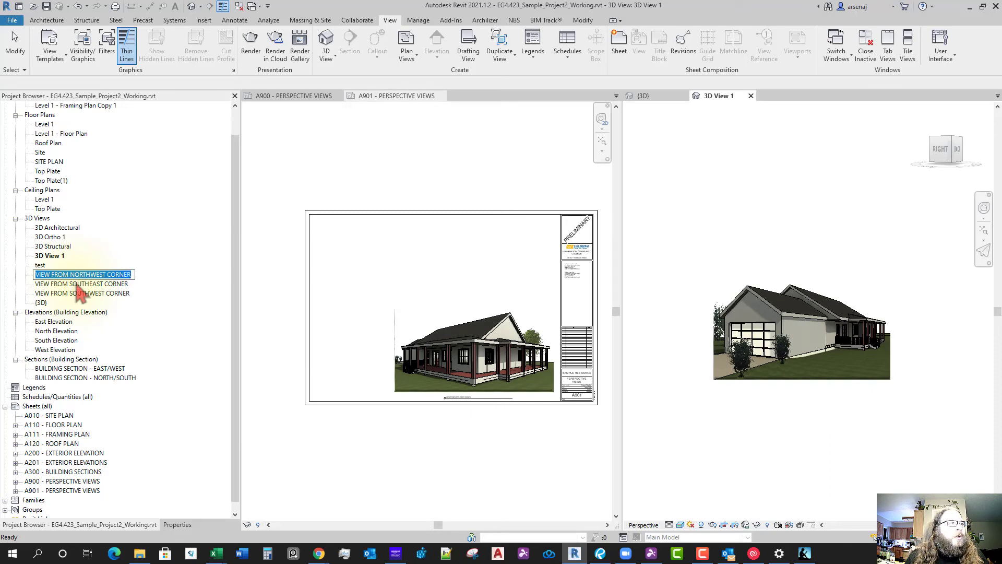
right_click(76, 274)
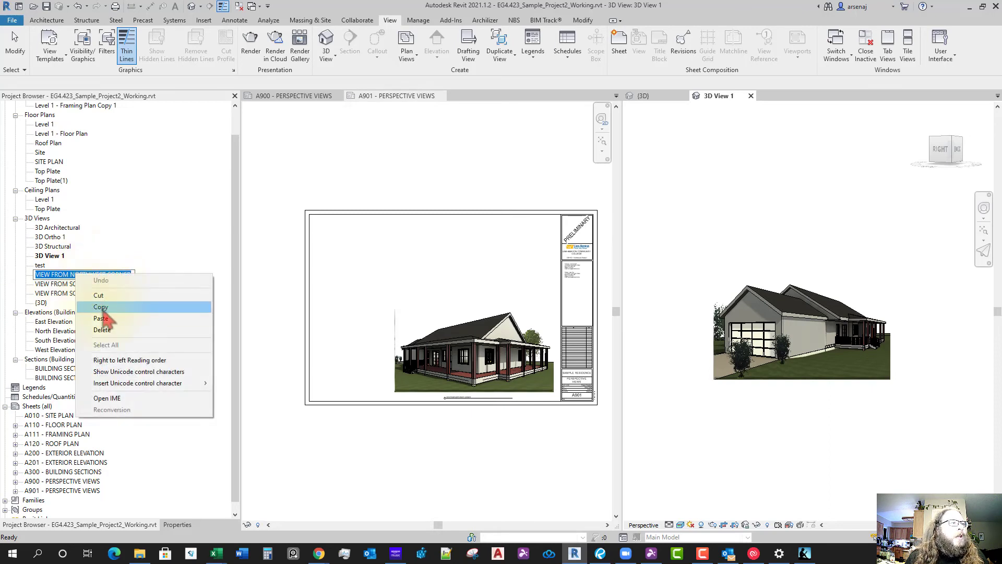
left_click(60, 257)
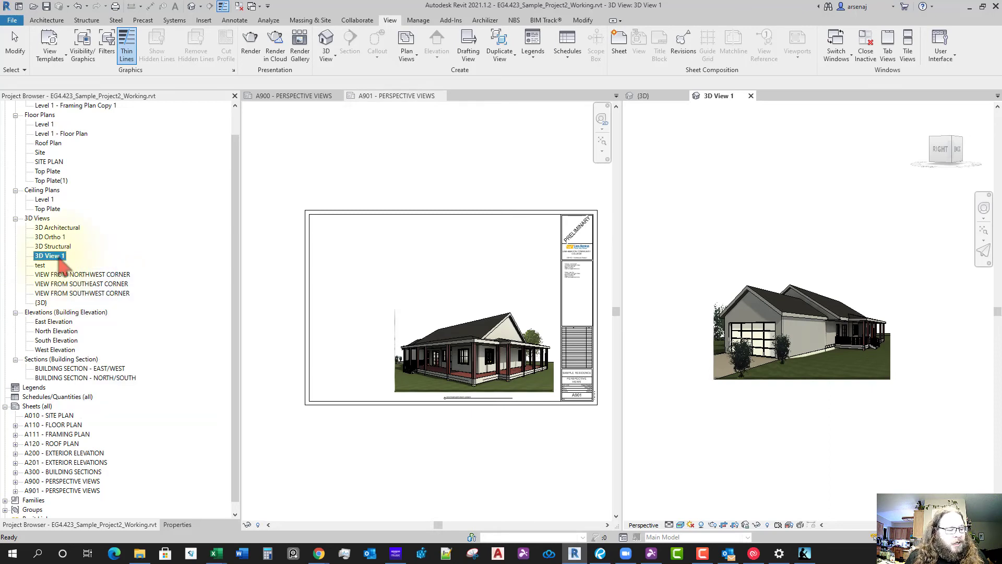
right_click(59, 259)
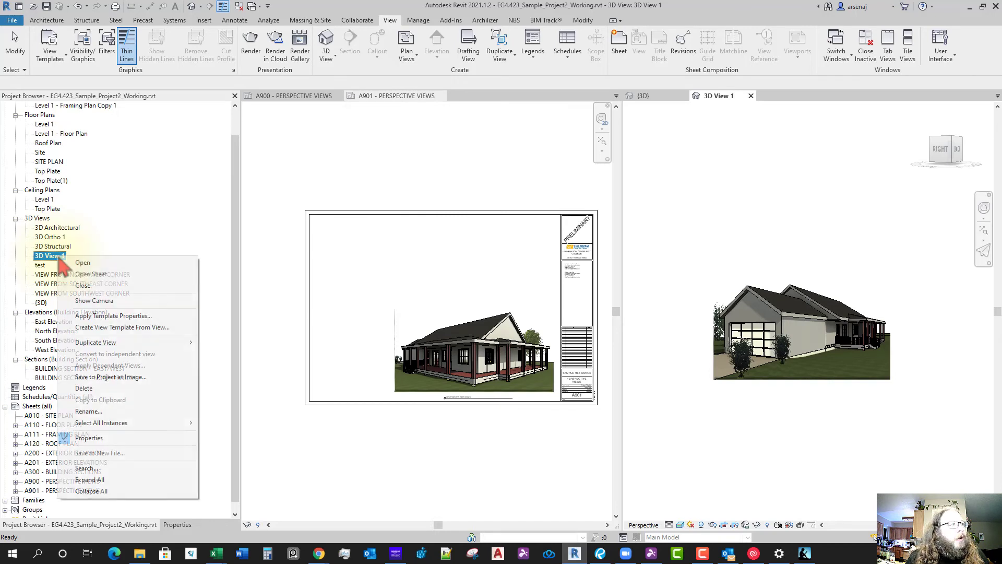
left_click(100, 413)
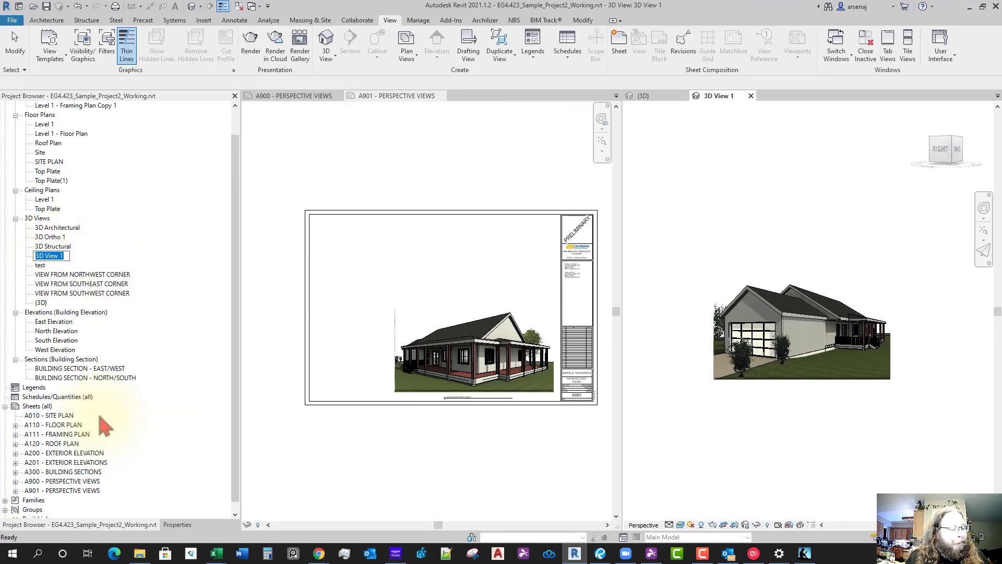
type("VIEW FROM NORTHWEST CORNER")
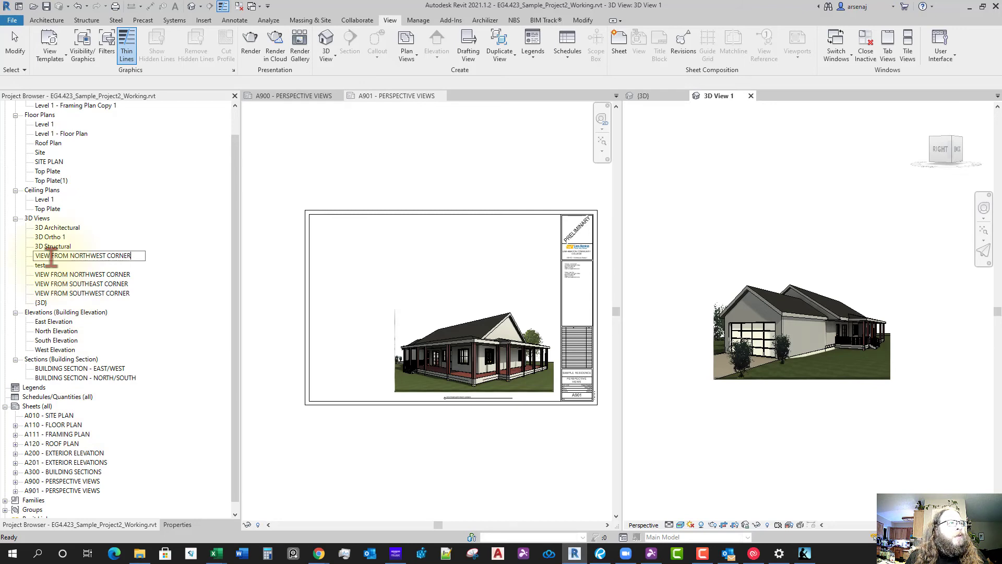
left_click(108, 256)
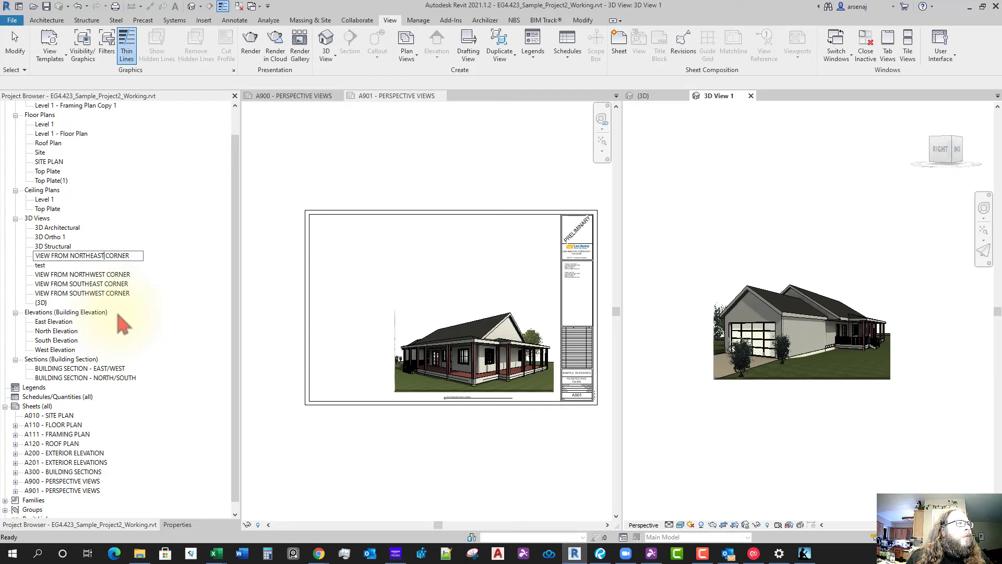
key("Return")
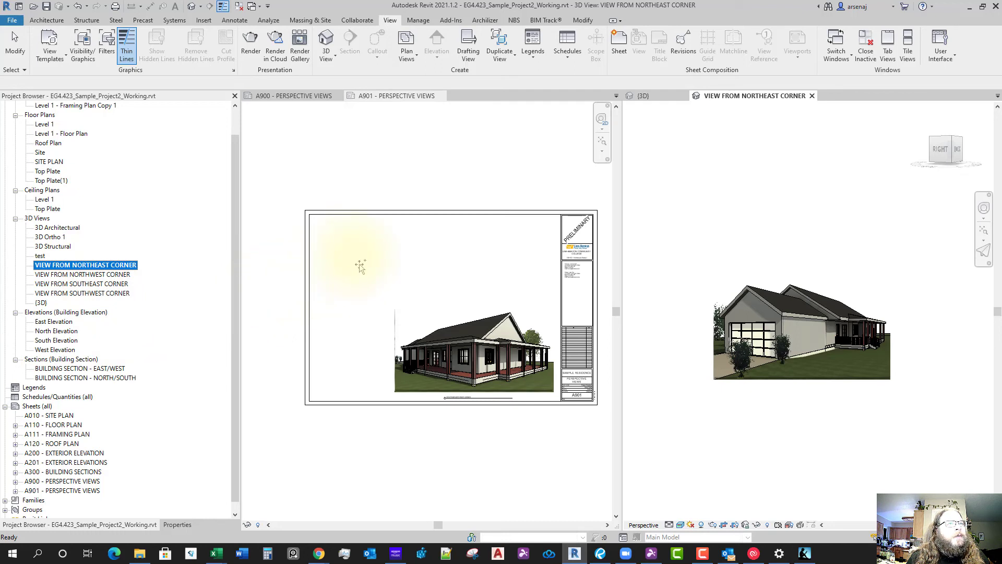
Place VIEW FROM NORTHEAST CORNER on sheet A901 above and left of the northwest viewport, and save the project
left_click_drag(377, 269, 377, 265)
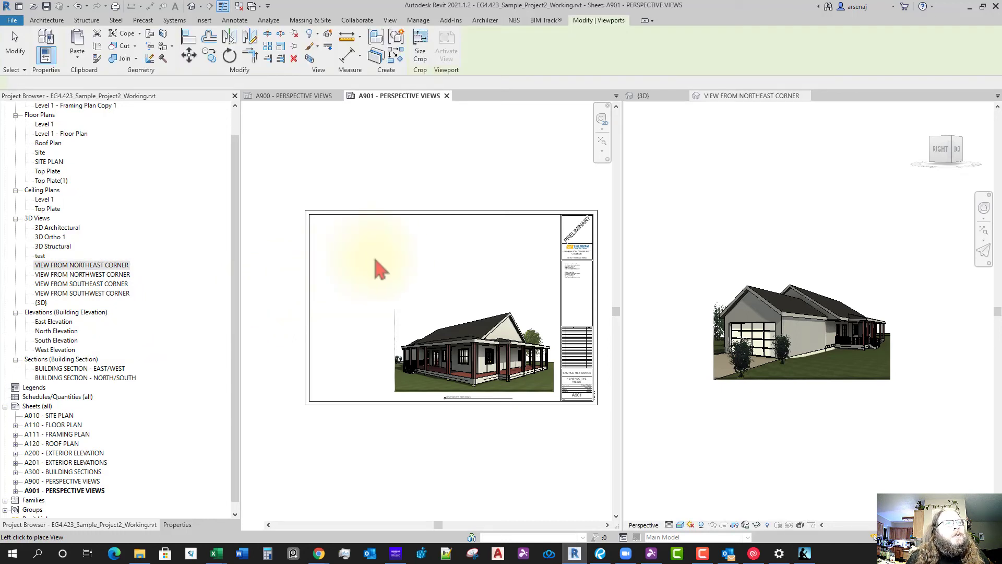
left_click(377, 267)
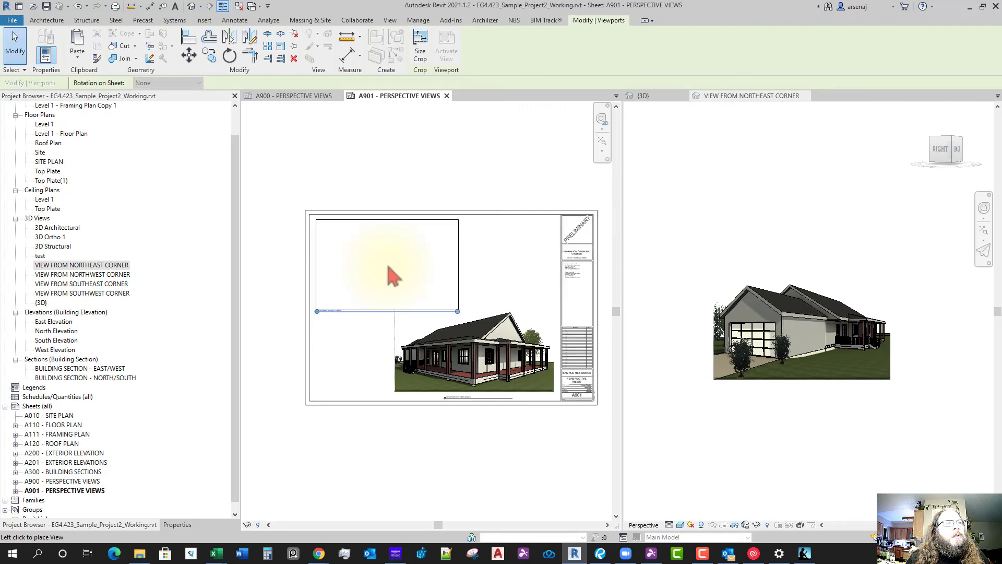
left_click(387, 264)
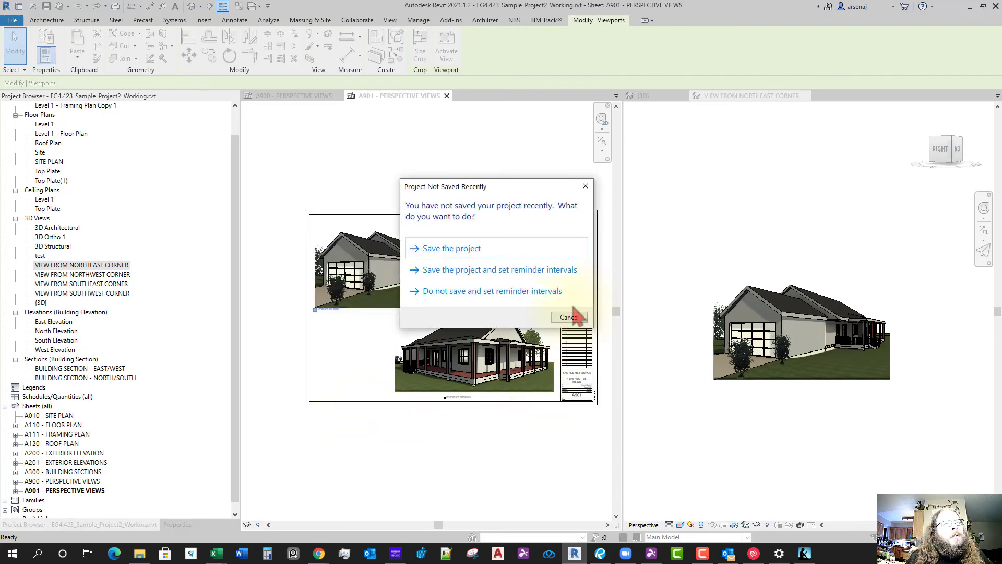
left_click(503, 253)
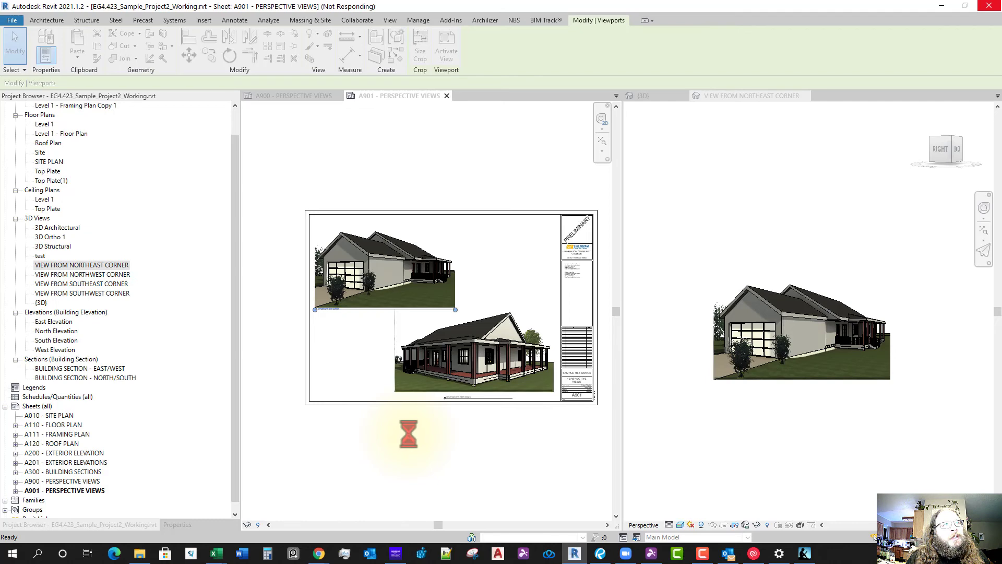
Shorten the northeast viewport's title line on sheet A901 so it extends only slightly past the title text
left_click(408, 436)
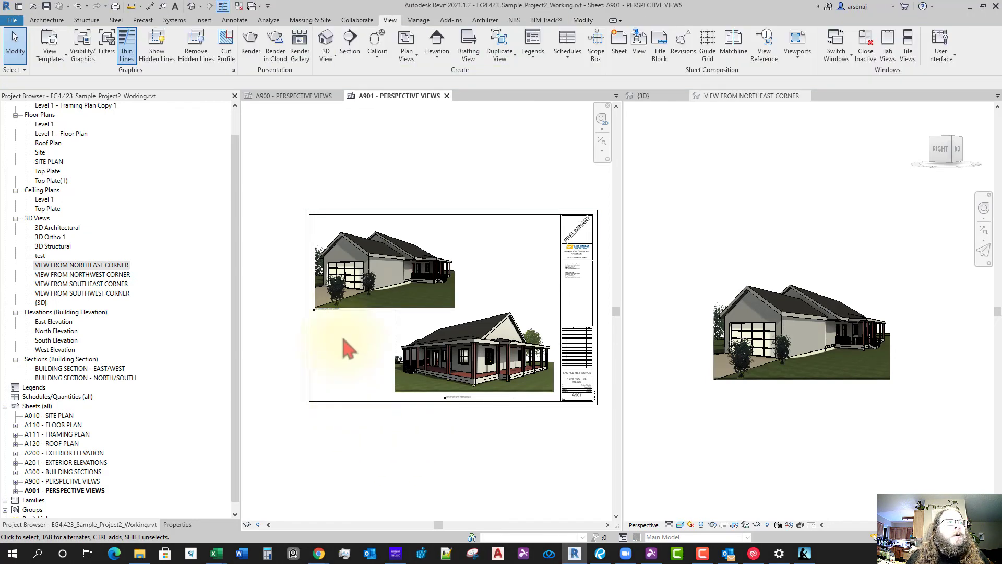
scroll(355, 360, "up", 2)
left_click(571, 320)
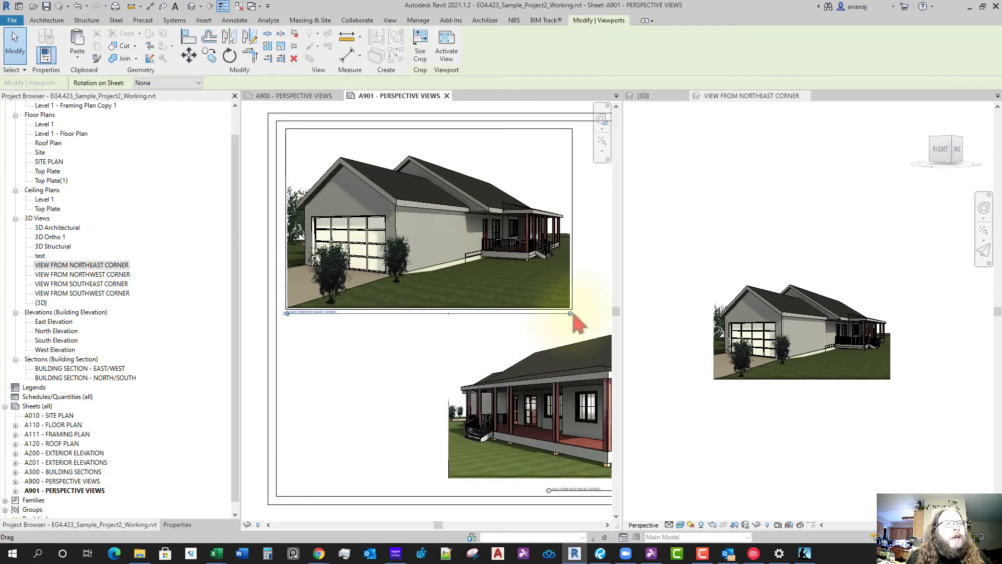
scroll(389, 324, "down", 2)
left_click(343, 336)
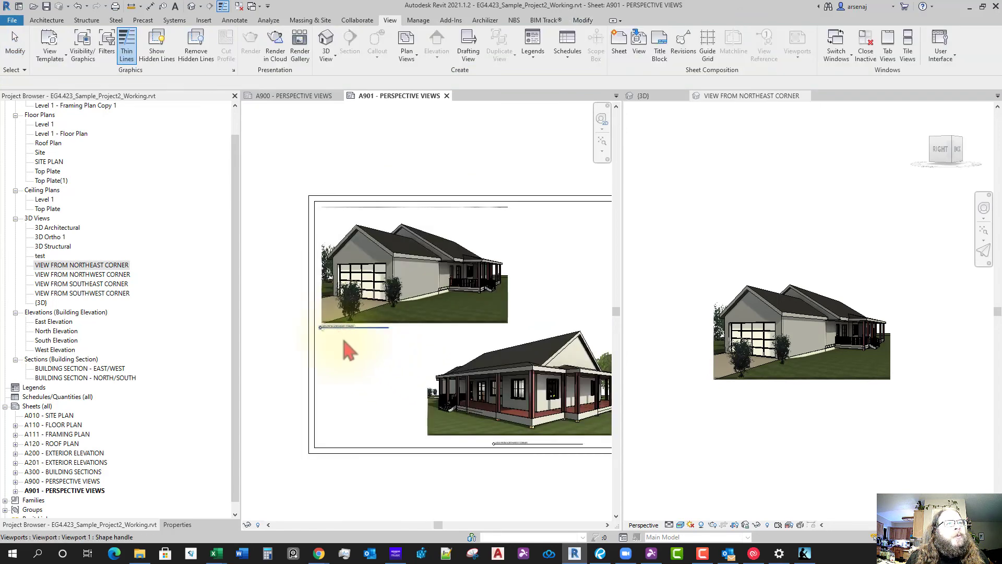
left_click(406, 276)
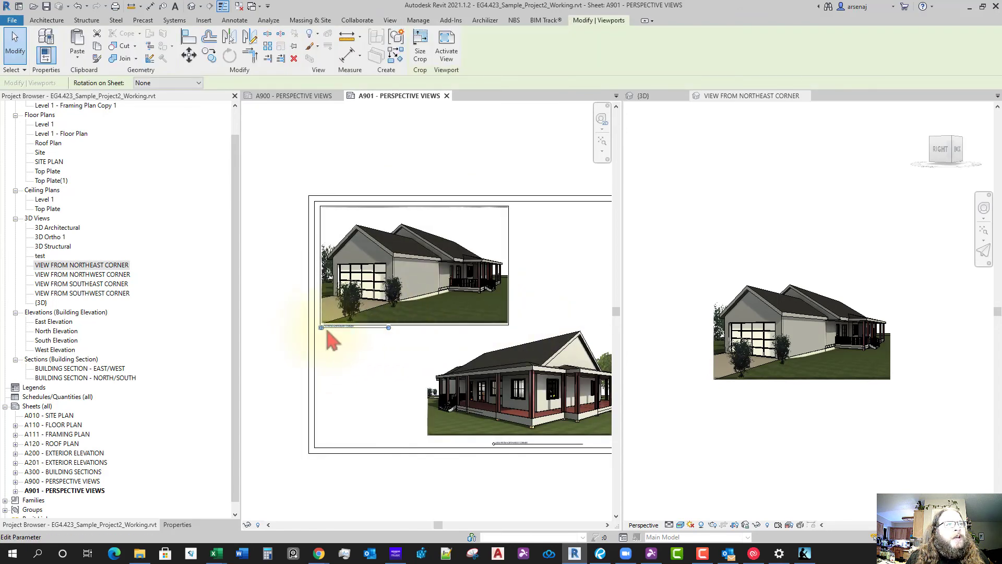
scroll(365, 334, "up", 2)
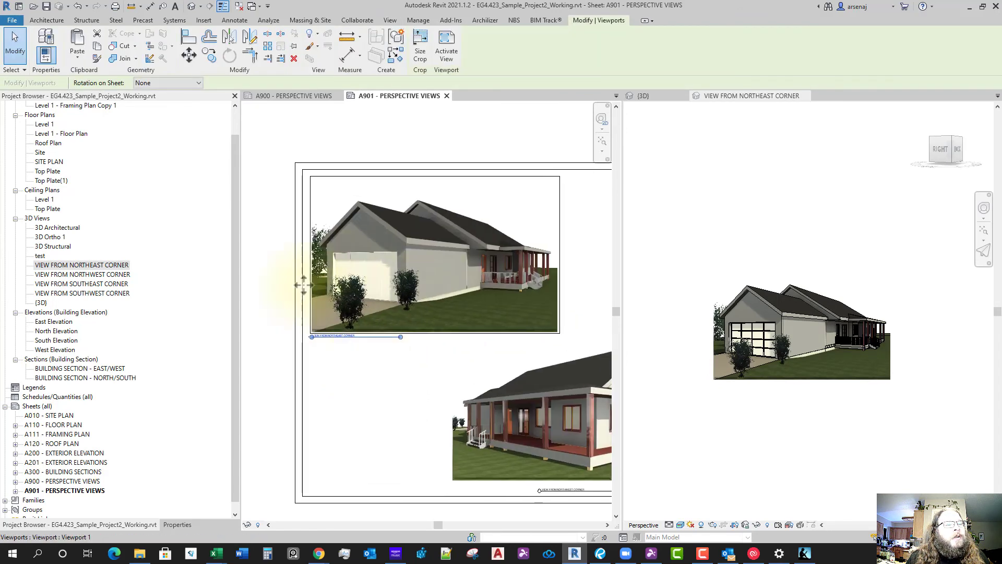
mouse_move(402, 337)
left_mouse_down()
mouse_move(441, 342)
mouse_move(394, 339)
left_mouse_up()
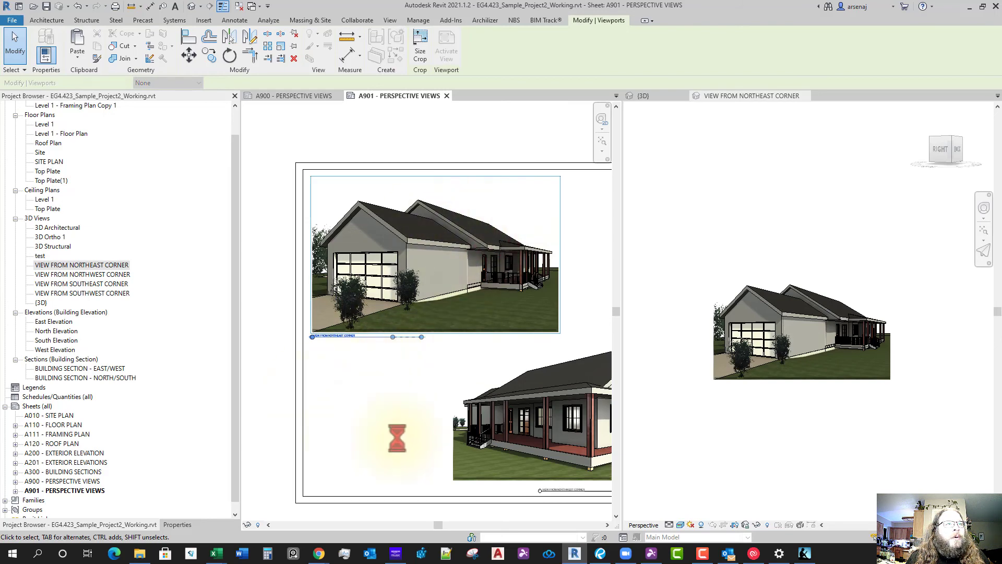
left_click(332, 404)
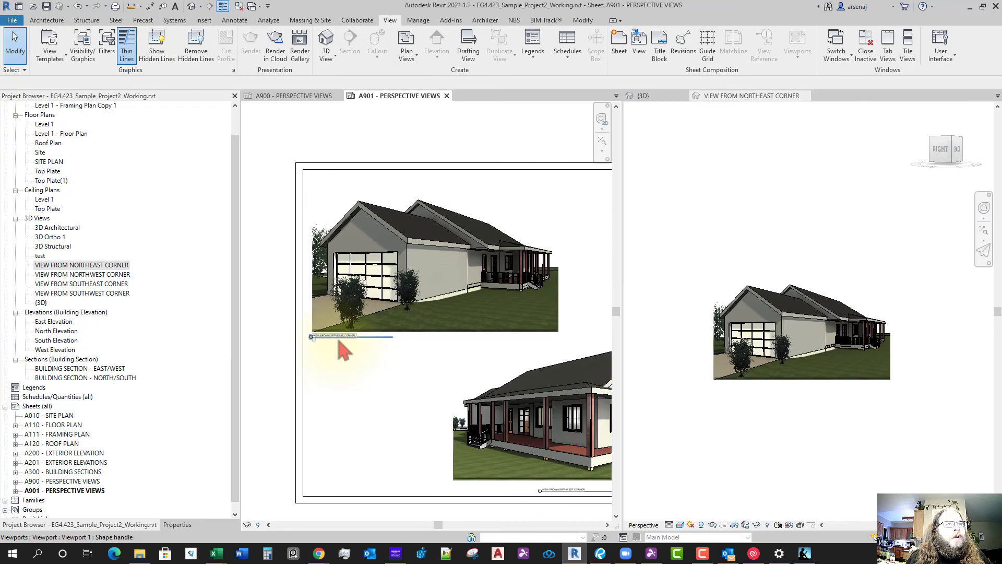
Move the northeast viewport's title right so it sits roughly centered beneath the garage image
left_click(339, 340)
left_click_drag(340, 342, 409, 342)
left_click(422, 359)
scroll(455, 392, "down", 3)
middle_click_drag(458, 395, 413, 351)
scroll(491, 442, "up", 1)
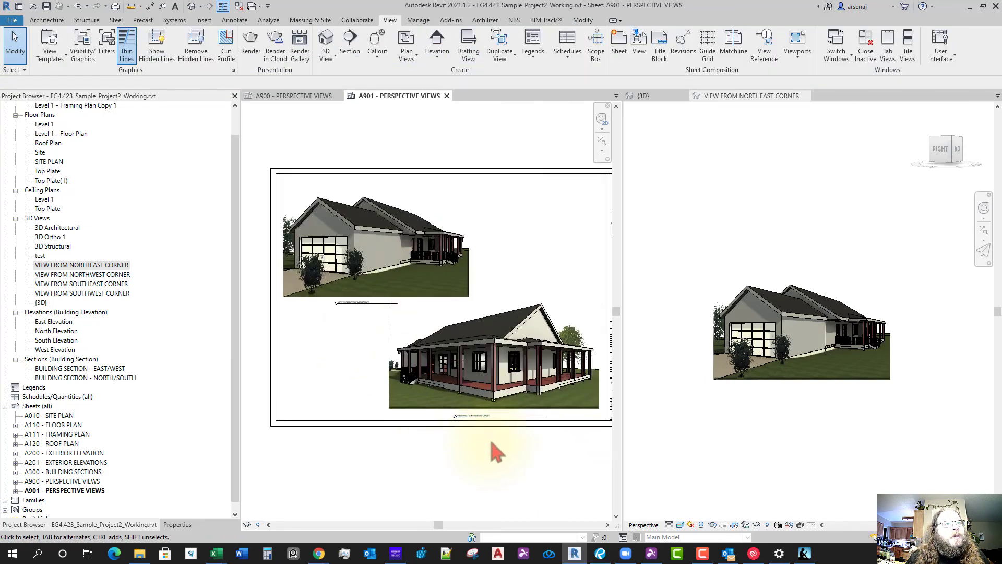
Shorten the northwest viewport's title line and shift the title right to center it beneath the image
scroll(491, 442, "up", 1)
left_click(543, 409)
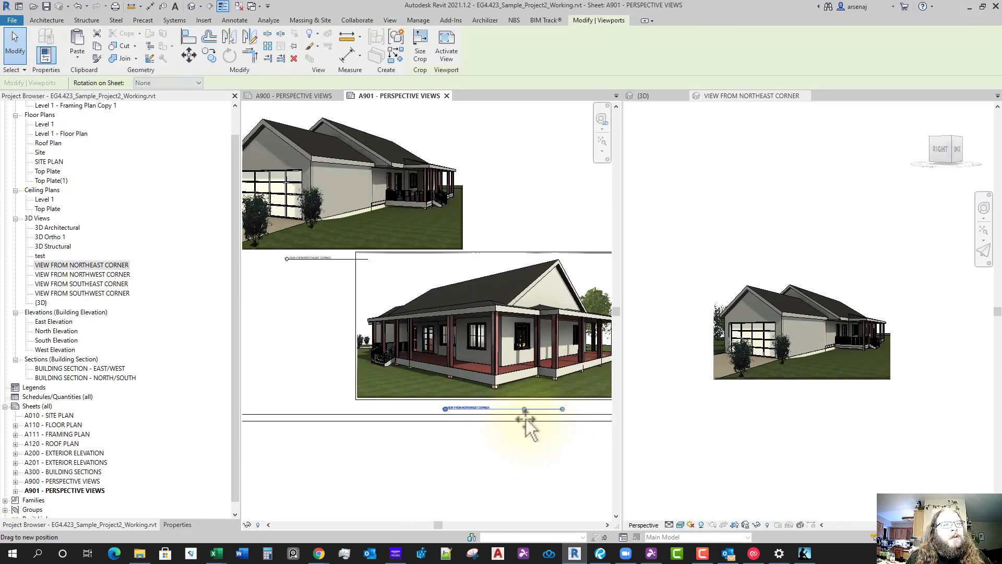
left_click(507, 431)
left_click(478, 409)
left_click_drag(477, 410, 518, 410)
middle_click_drag(531, 443, 519, 453)
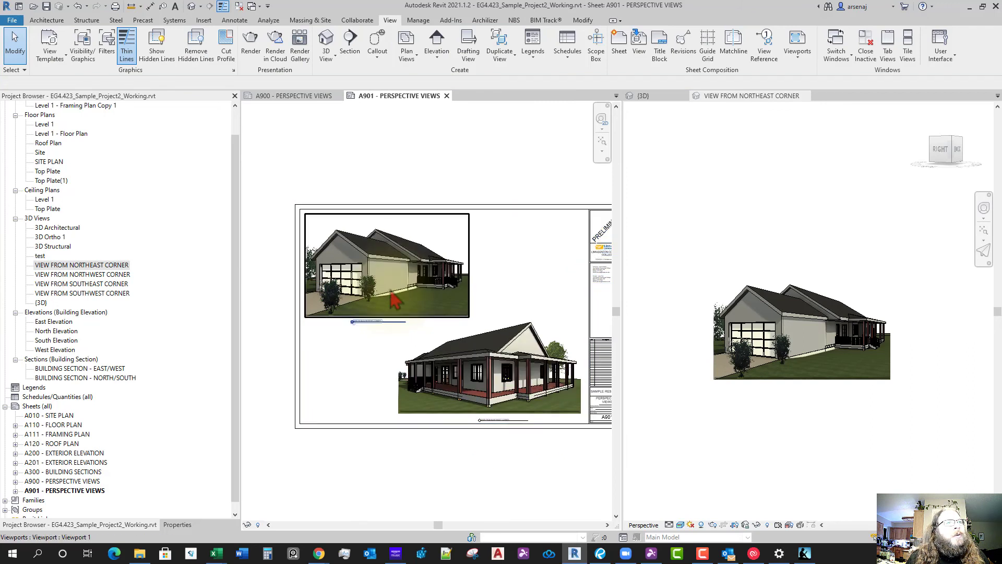
Nudge the northeast viewport up and slightly left toward the corner of the sheet border
left_click(388, 278)
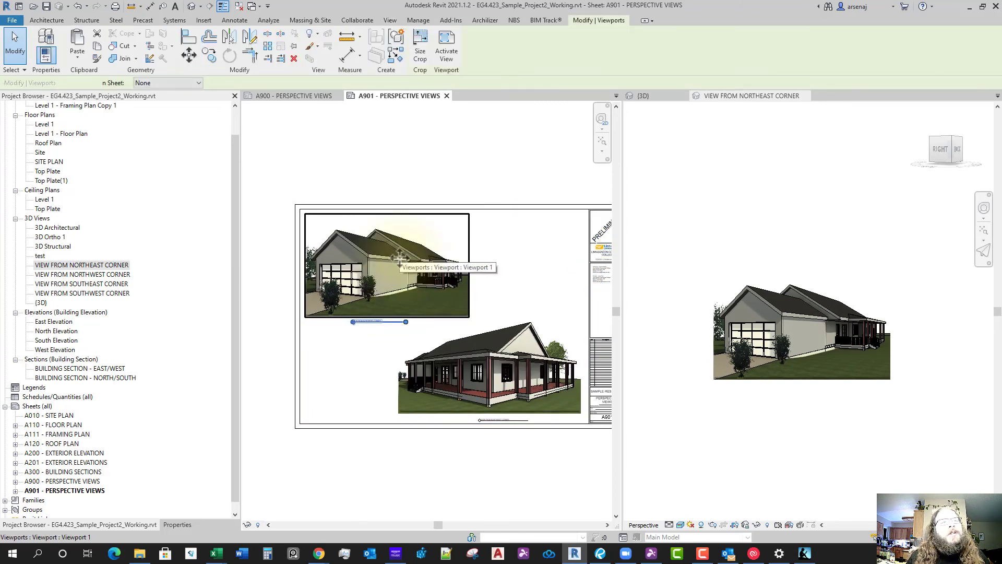
key("Up")
key("Up")
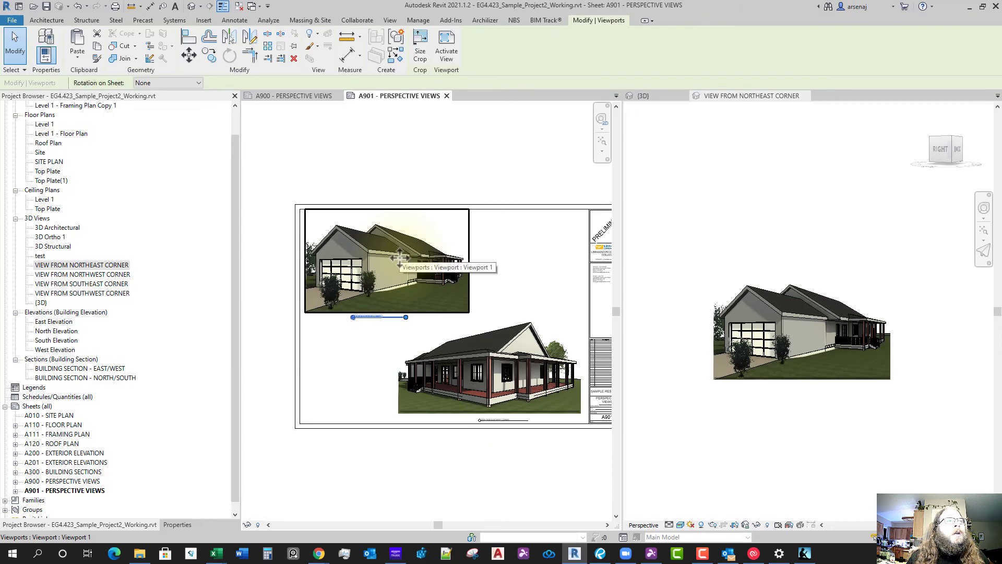
left_click(543, 235)
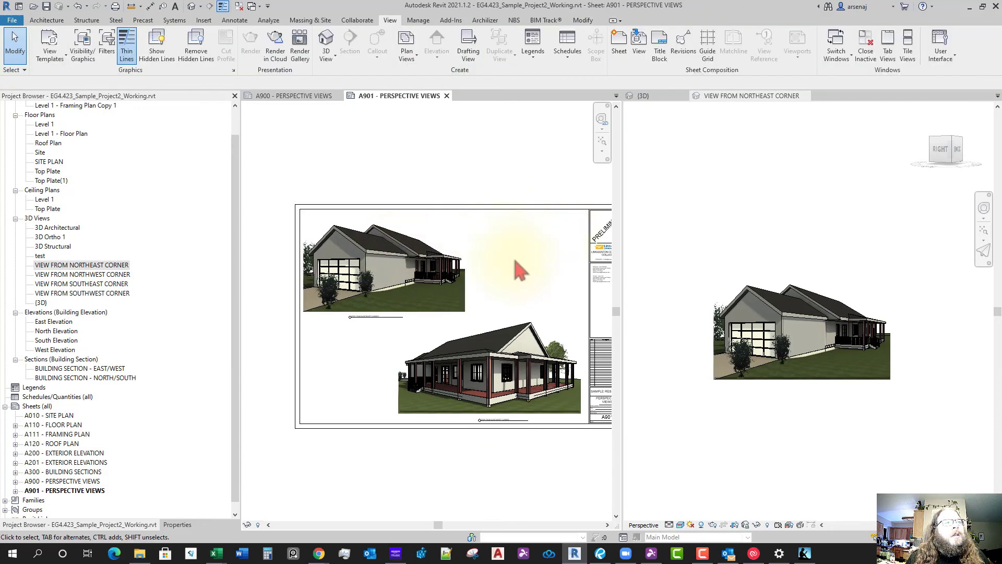
Examine the arrangement and titles of the northeast and northwest perspective views on sheet A901
scroll(515, 261, "down", 2)
middle_click_drag(521, 307, 510, 331)
scroll(506, 326, "up", 1)
scroll(431, 288, "up", 3)
mouse_move(411, 373)
middle_mouse_down()
mouse_move(387, 371)
mouse_move(420, 390)
middle_mouse_up()
left_click(715, 488)
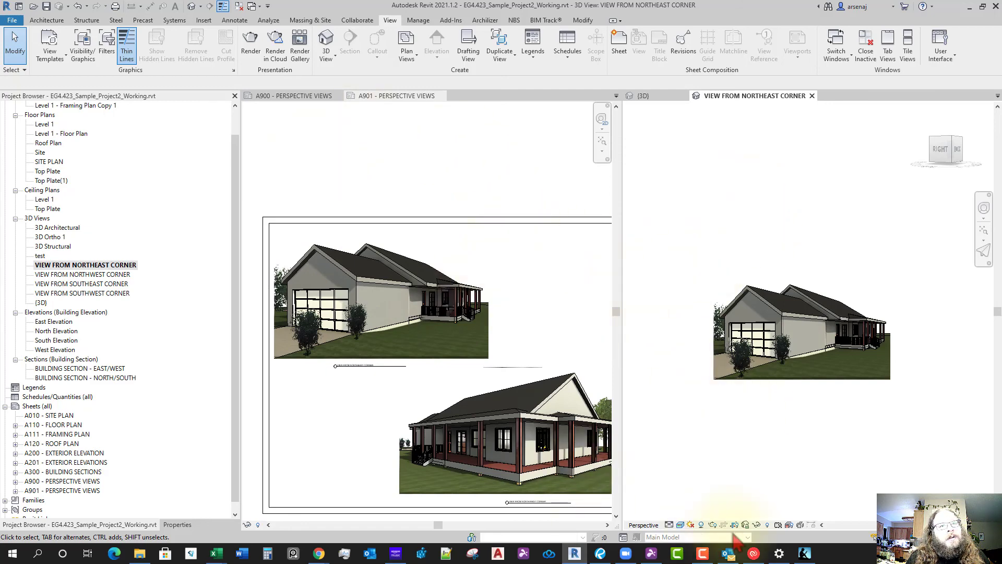
middle_click_drag(790, 492, 790, 489)
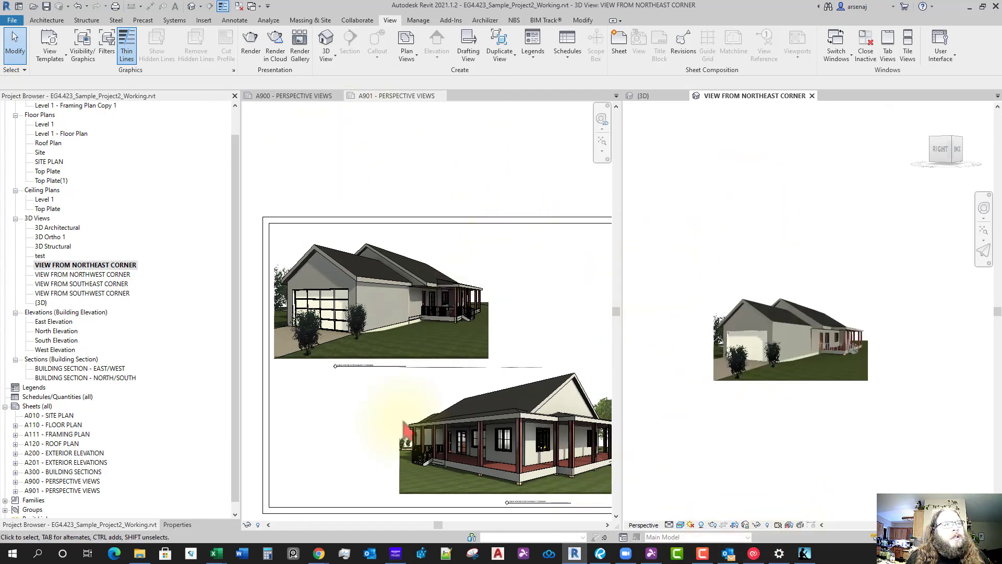
left_click(358, 436)
scroll(434, 447, "down", 3)
middle_click_drag(469, 482, 435, 431)
middle_click_drag(492, 468, 499, 481)
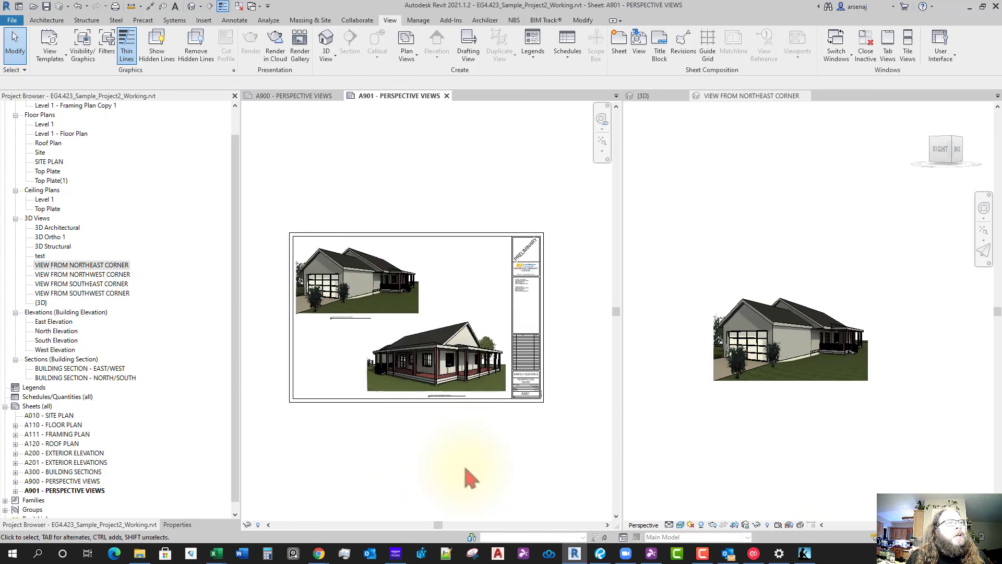
Open sheet A300 - BUILDING SECTIONS and inspect its two building section viewports
left_click(79, 491)
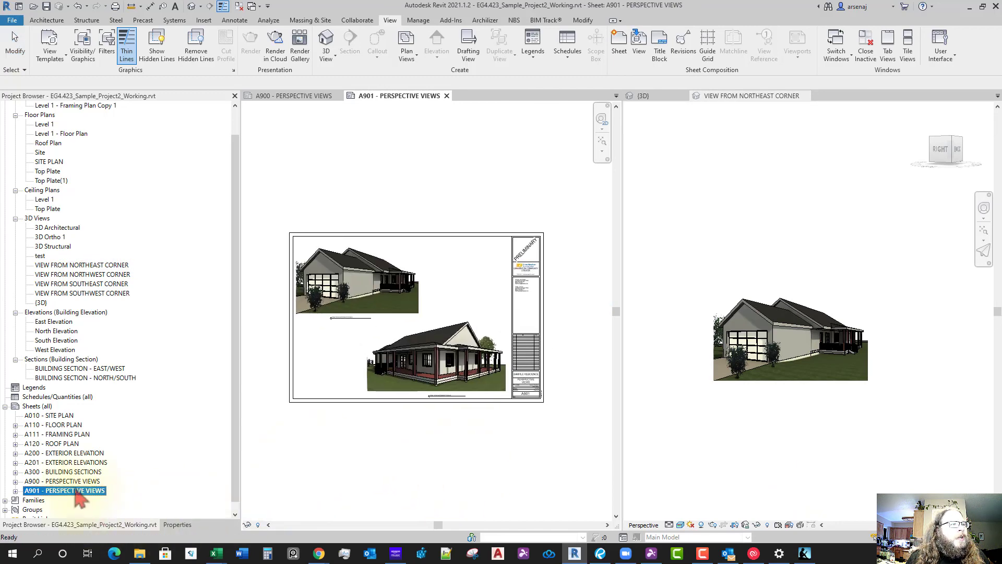
key("Up")
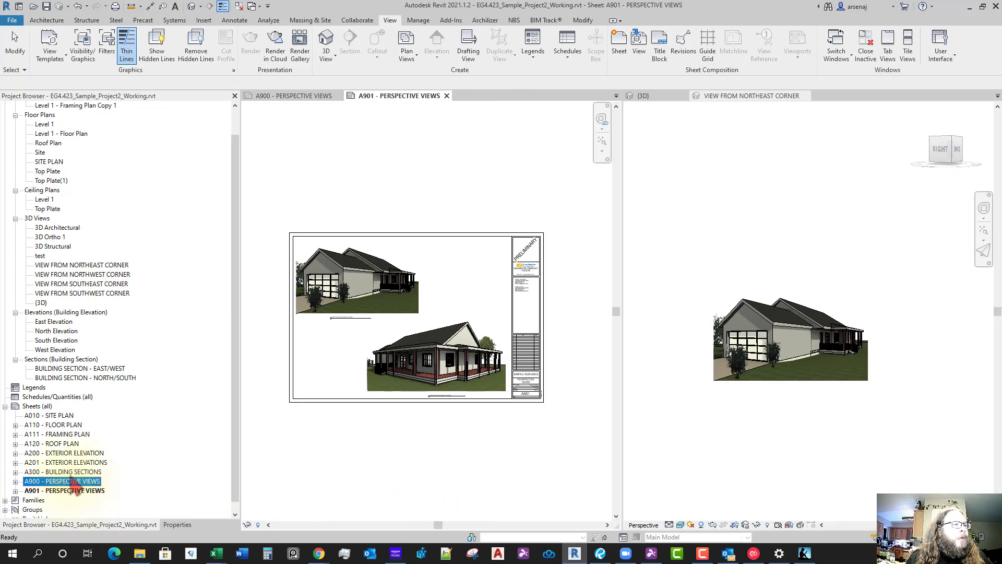
double_click(70, 472)
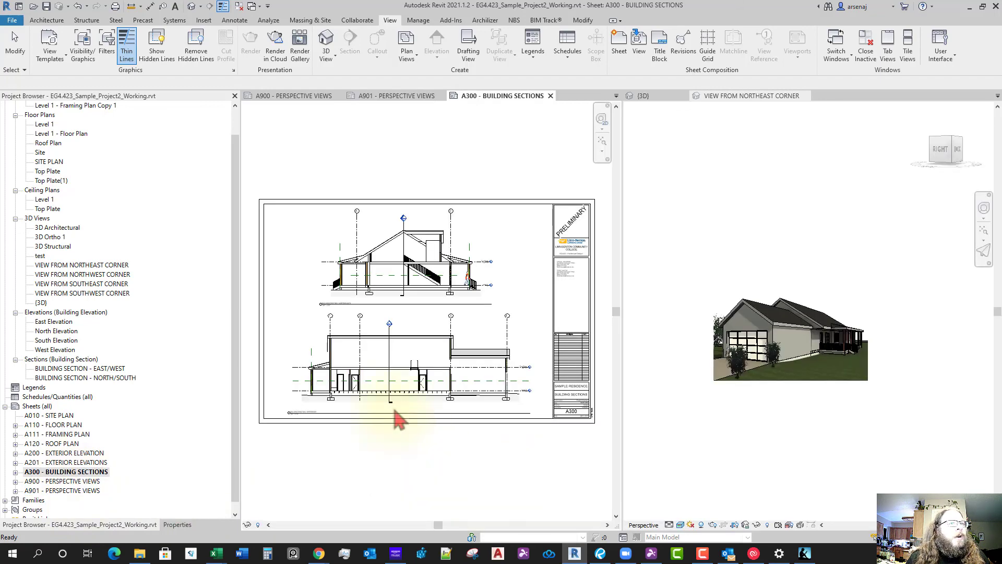
scroll(462, 343, "up", 1)
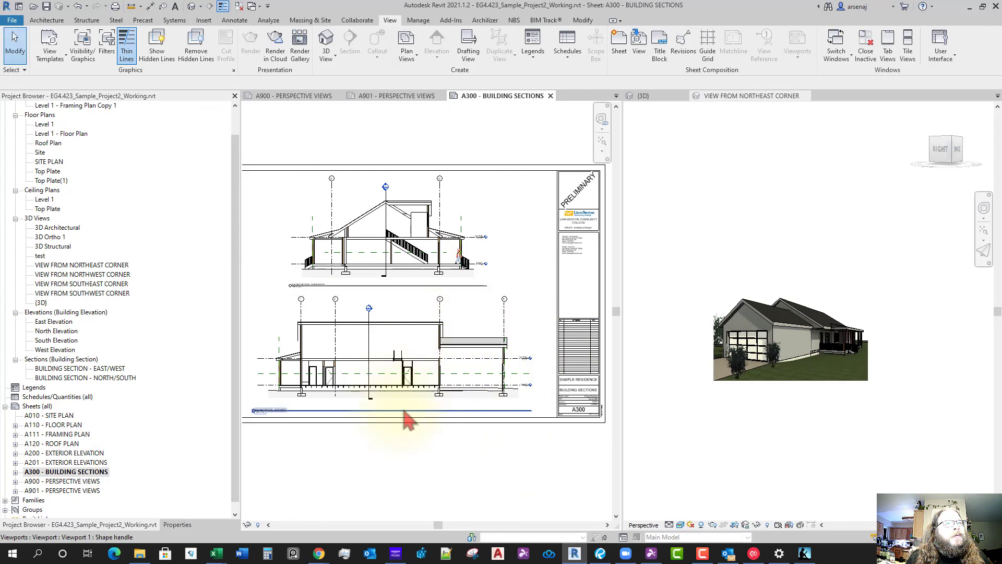
middle_click_drag(410, 418, 445, 452)
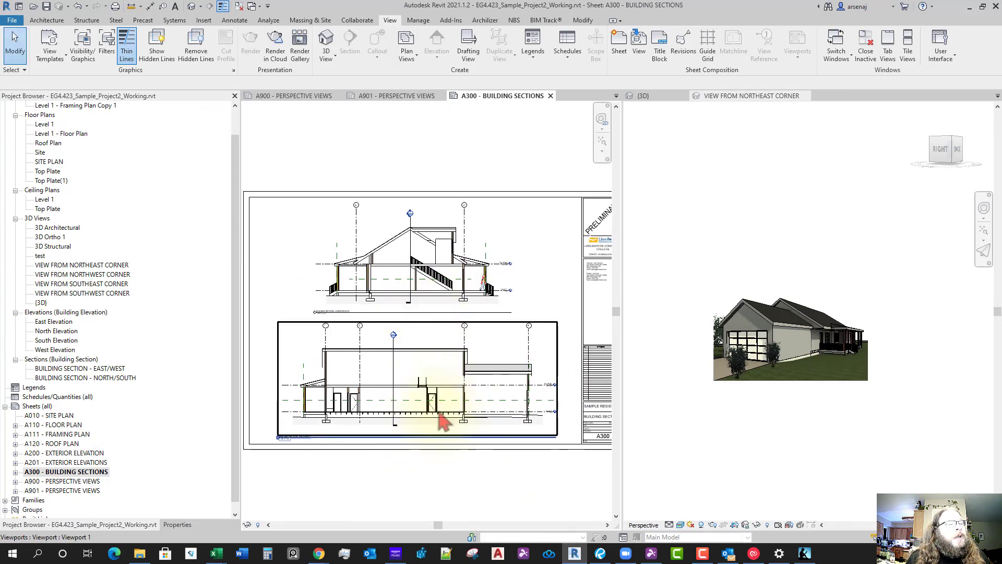
middle_click_drag(406, 397, 406, 409)
scroll(409, 418, "up", 1)
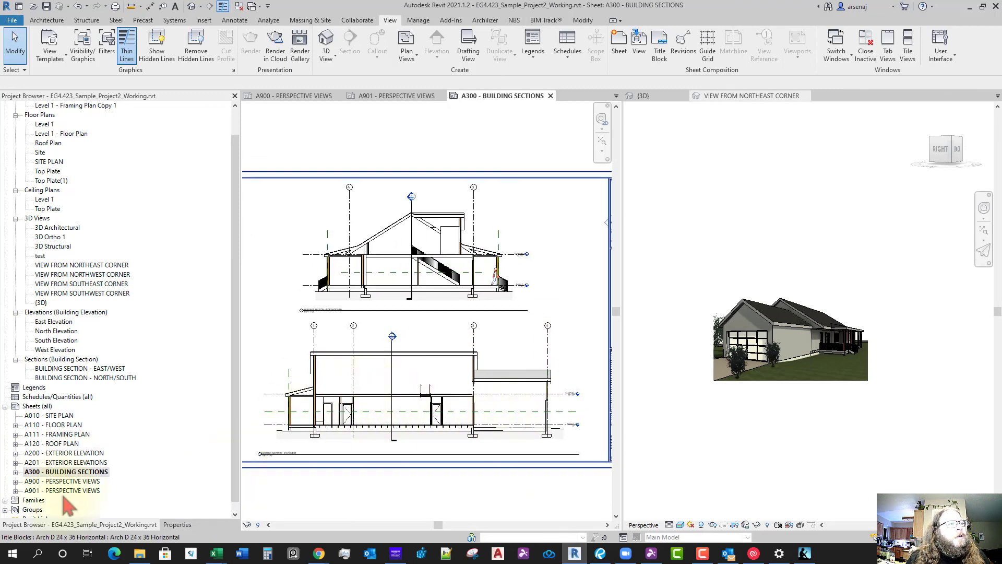
left_click(70, 462)
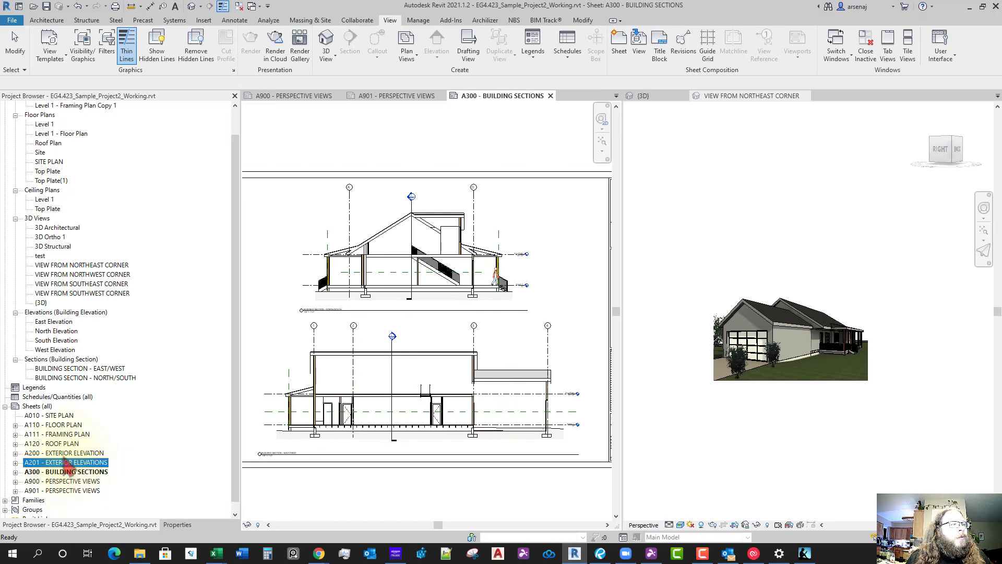
key("Up")
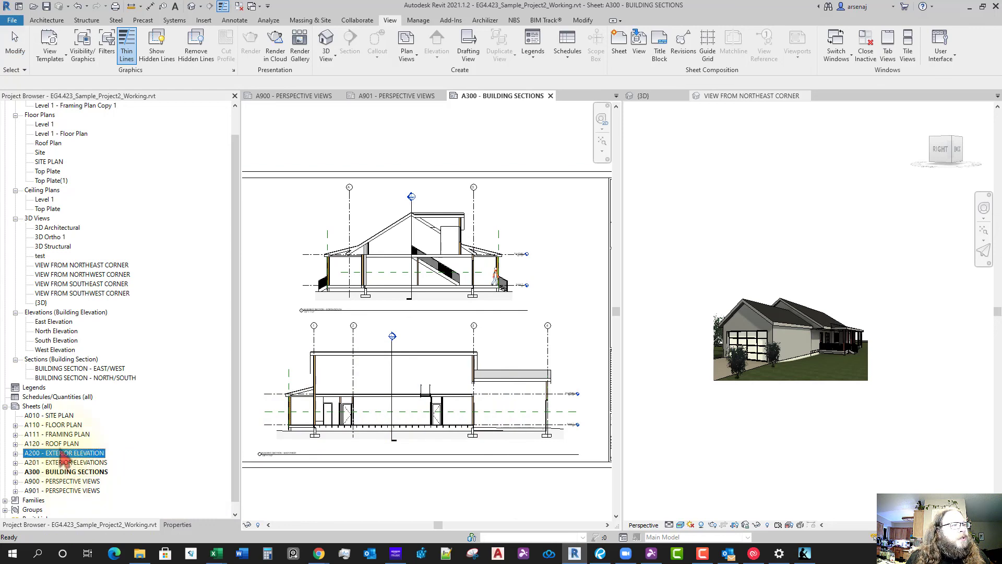
key("Up")
key("Up")
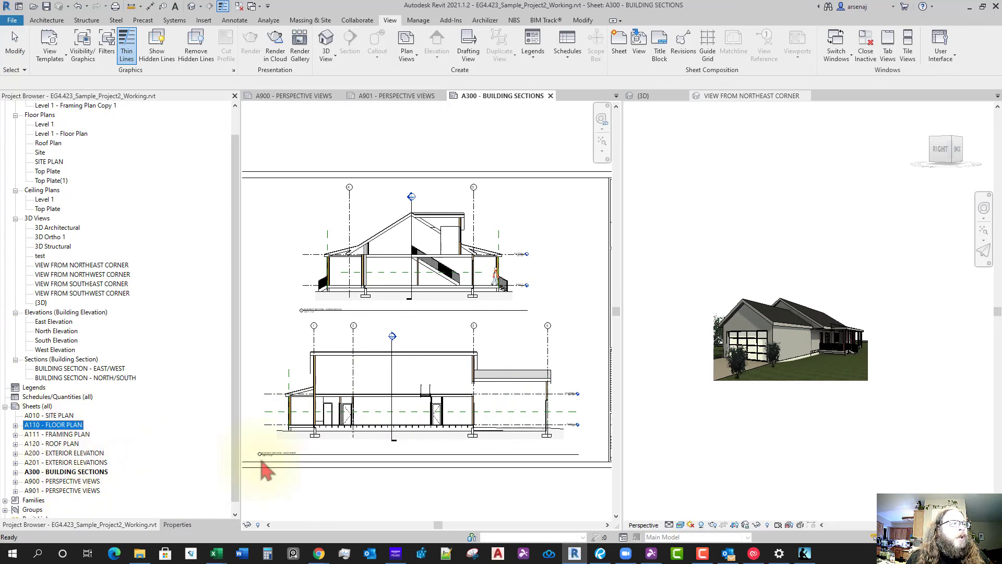
scroll(454, 418, "down", 3)
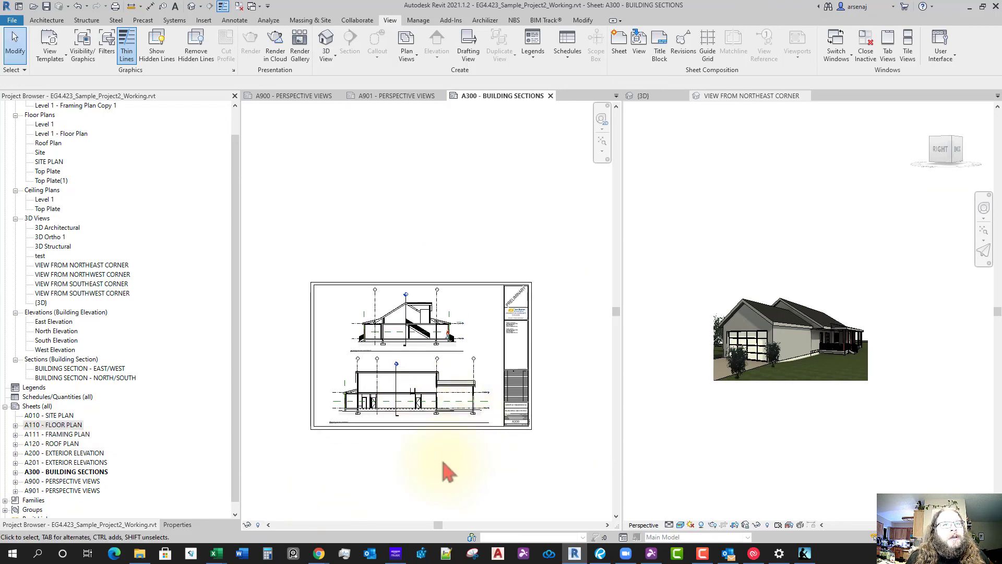
middle_click_drag(457, 476, 467, 479)
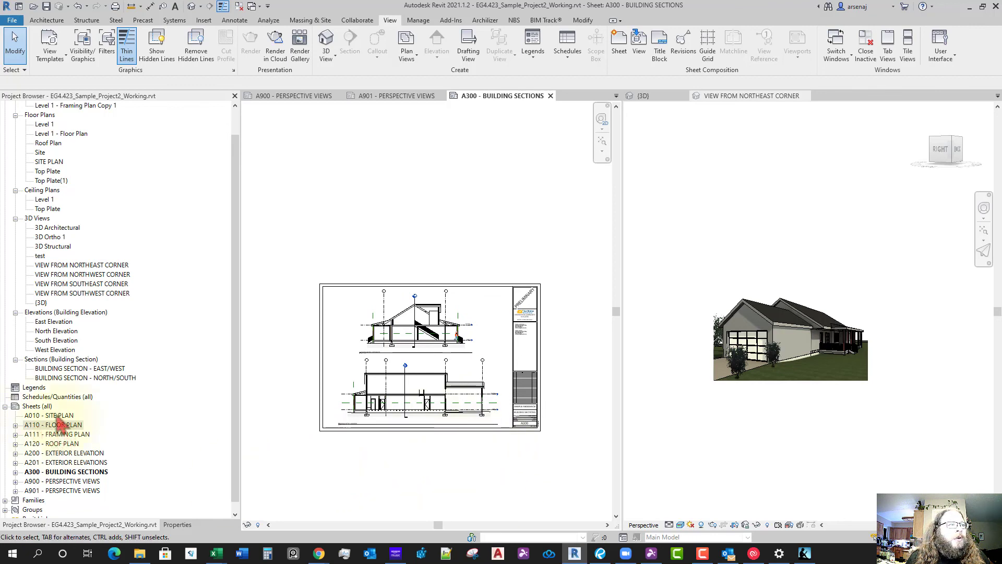
Open the Site floor plan with the whole property, house and driveway in view
double_click(40, 152)
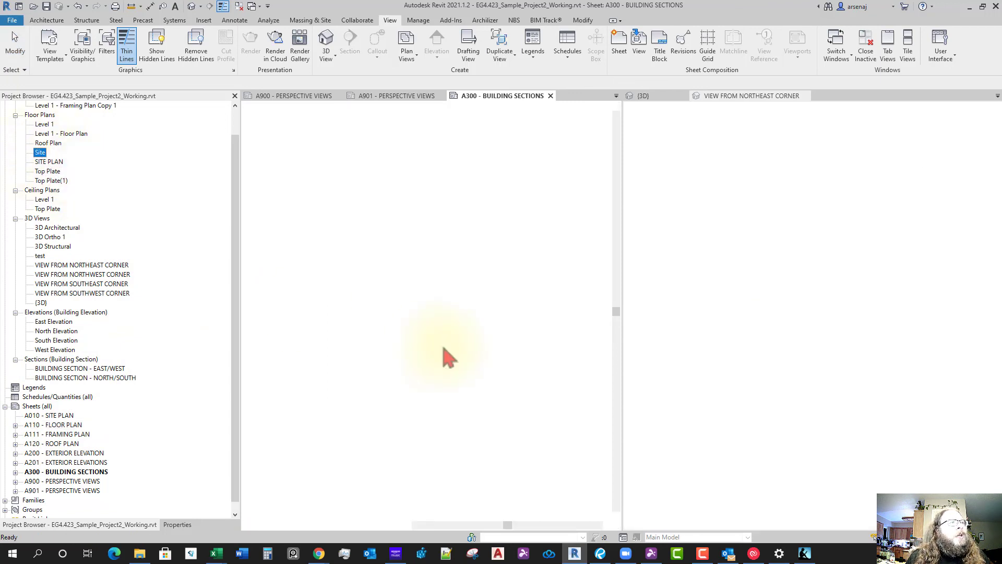
middle_click_drag(441, 421, 448, 447)
scroll(459, 449, "down", 1)
middle_click_drag(466, 450, 455, 412)
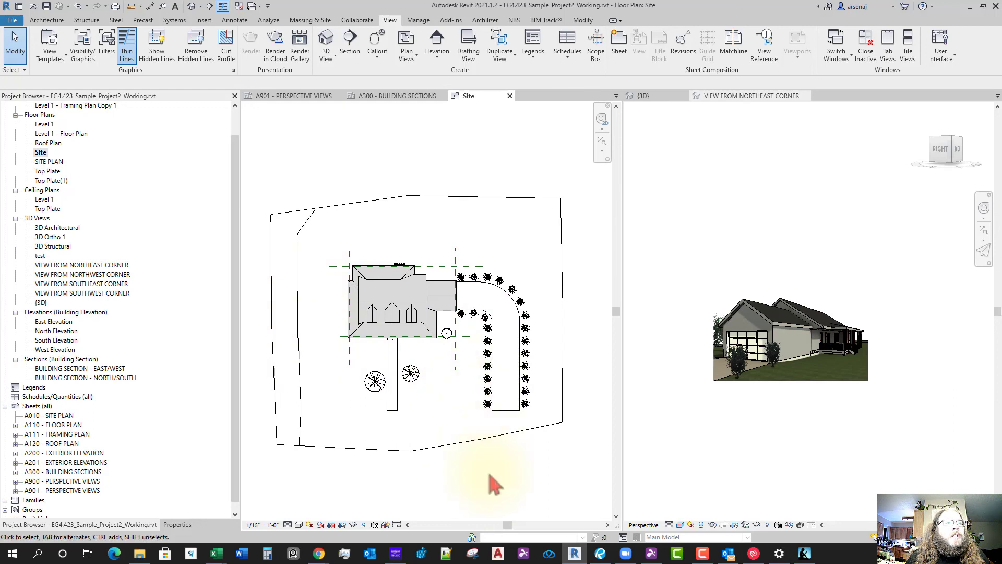
scroll(510, 492, "down", 2)
middle_click_drag(510, 492, 497, 448)
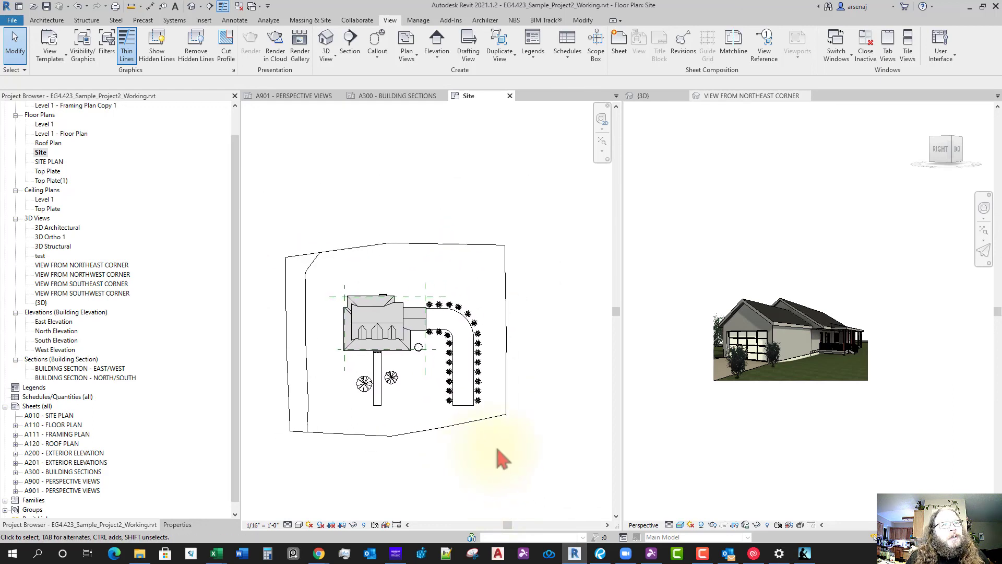
middle_click_drag(557, 352, 550, 374)
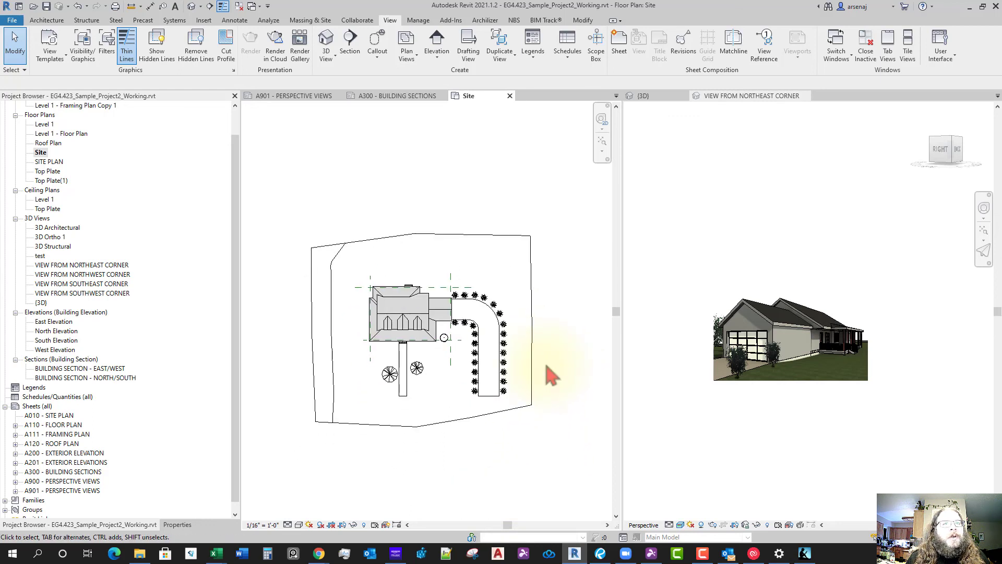
Close the VIEW FROM NORTHEAST CORNER perspective and make the Site floor plan active again
left_click(808, 469)
middle_click(749, 97)
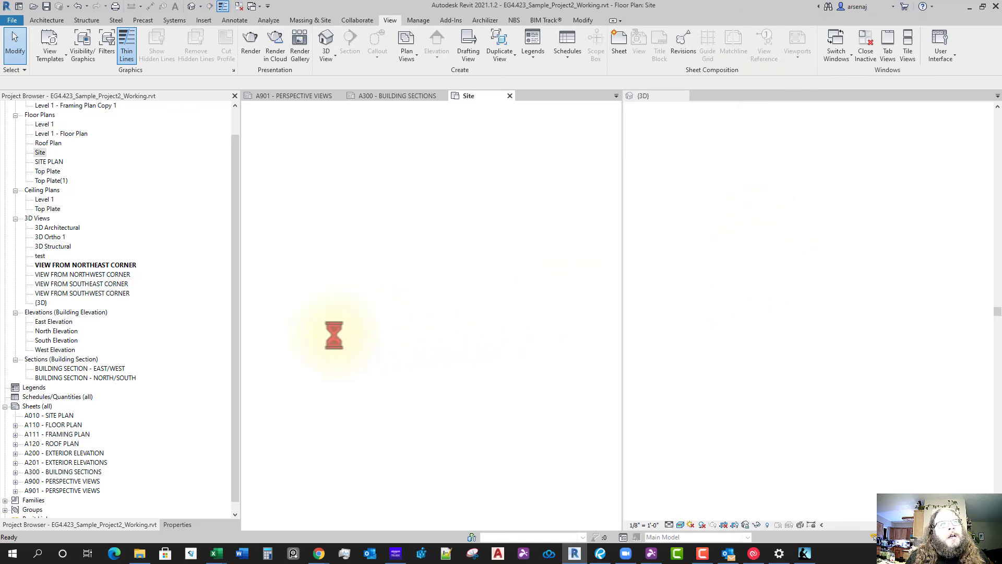
left_click(511, 384)
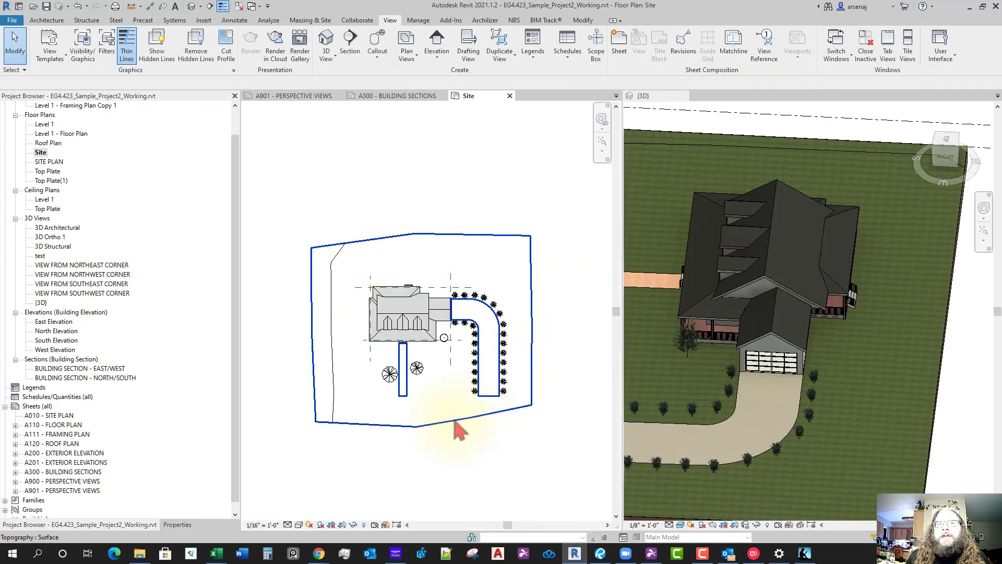